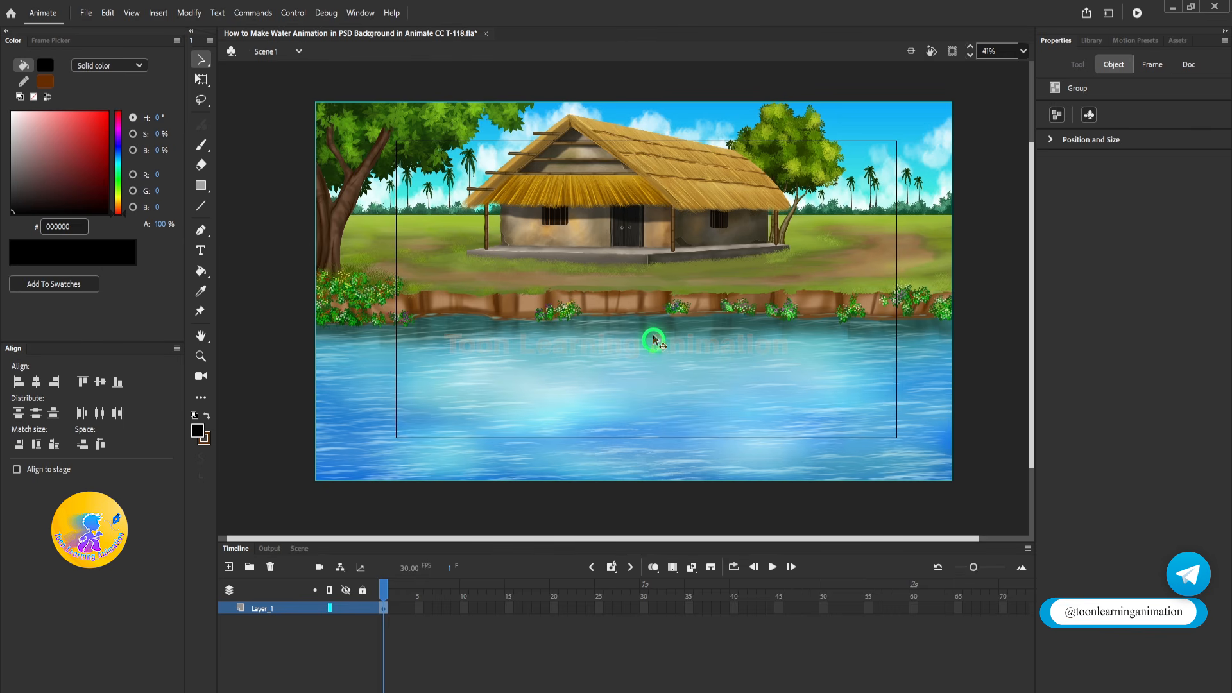
- Duplicate the village river background and place the copy flush against the original's right edge
drag(587, 255, 580, 308)
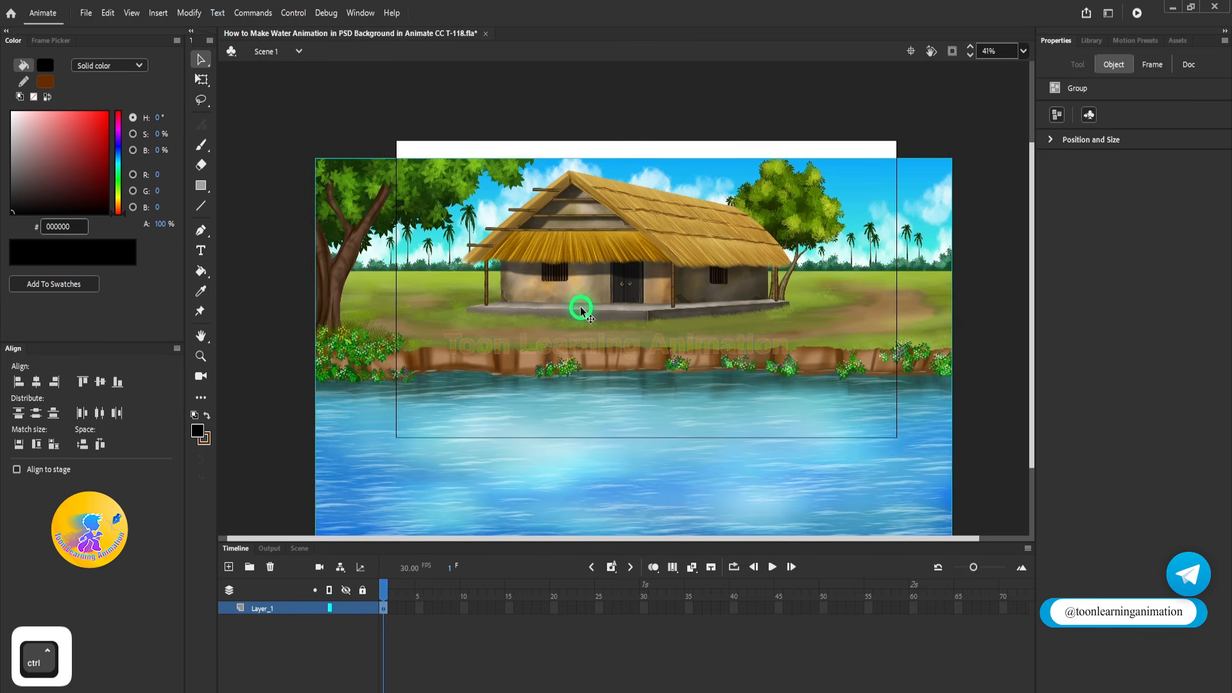
scroll(581, 310, down, 5)
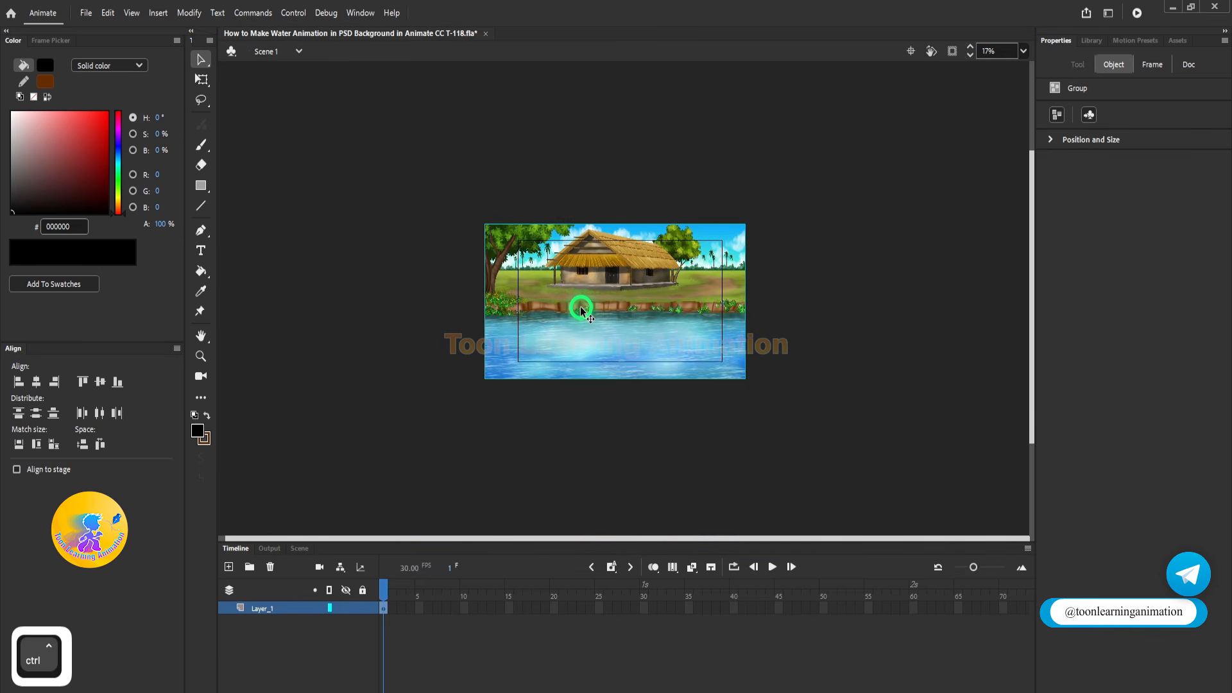
scroll(581, 310, up, 1)
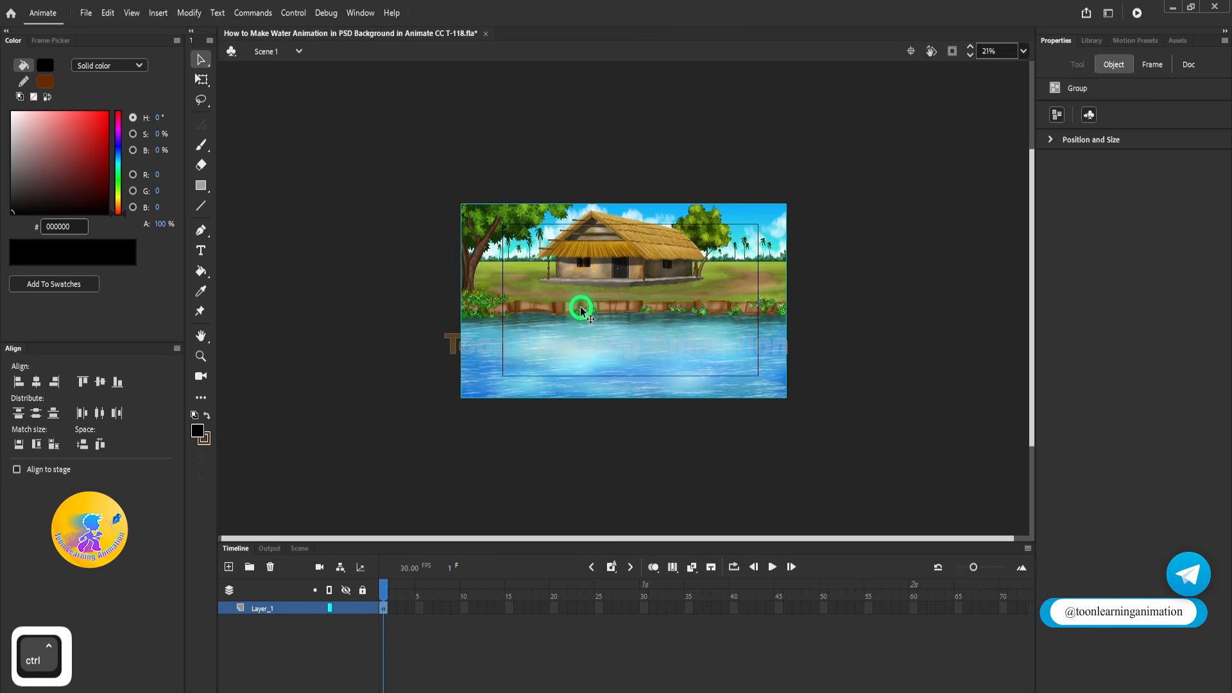
key(alt)
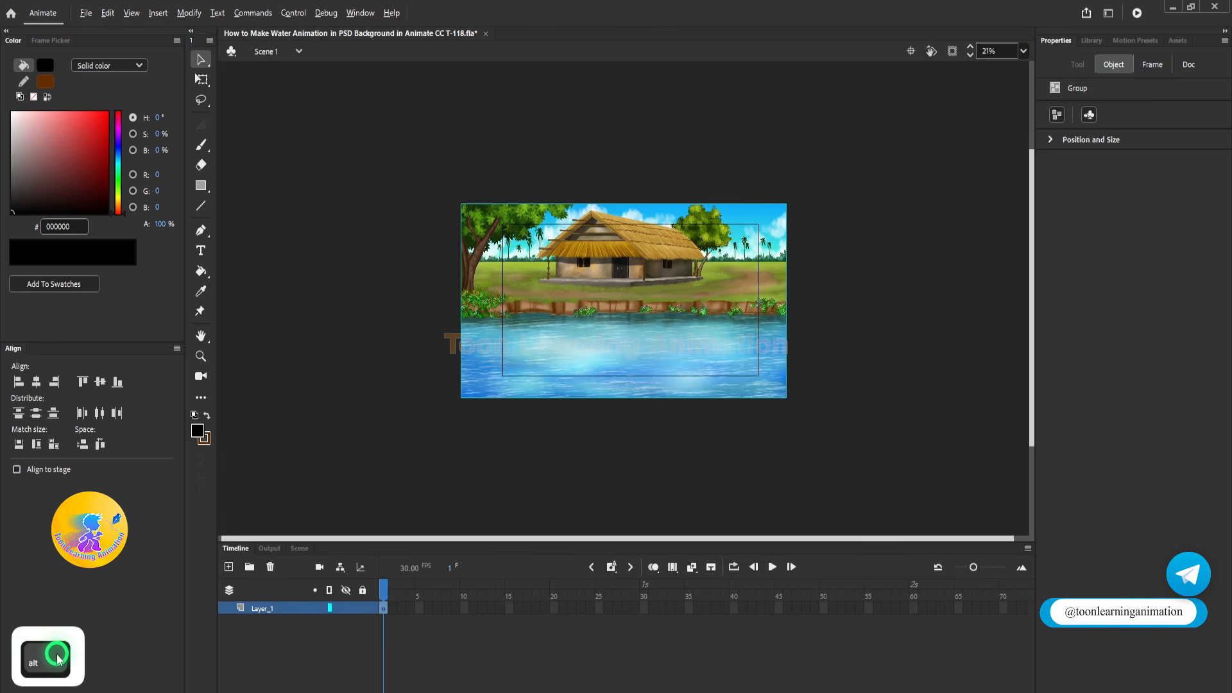
drag(546, 328, 873, 325)
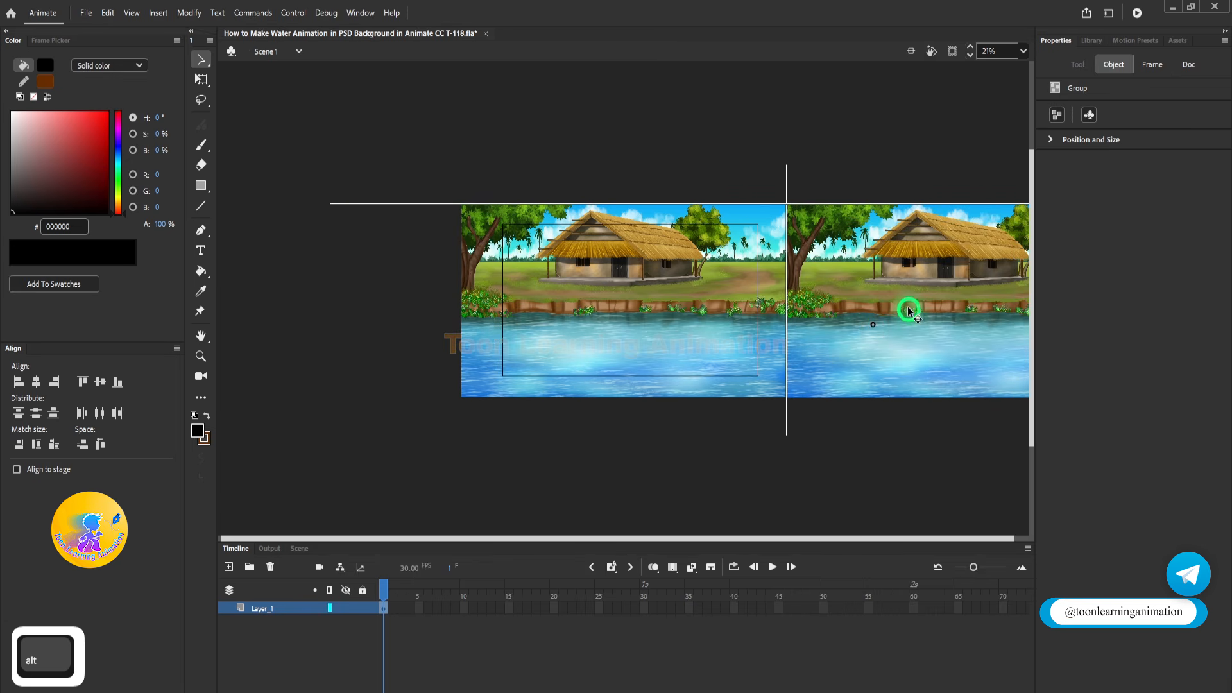
- Flip the duplicated background horizontally so it mirrors the original, and deselect it
right_click(875, 276)
mouse_move(941, 500)
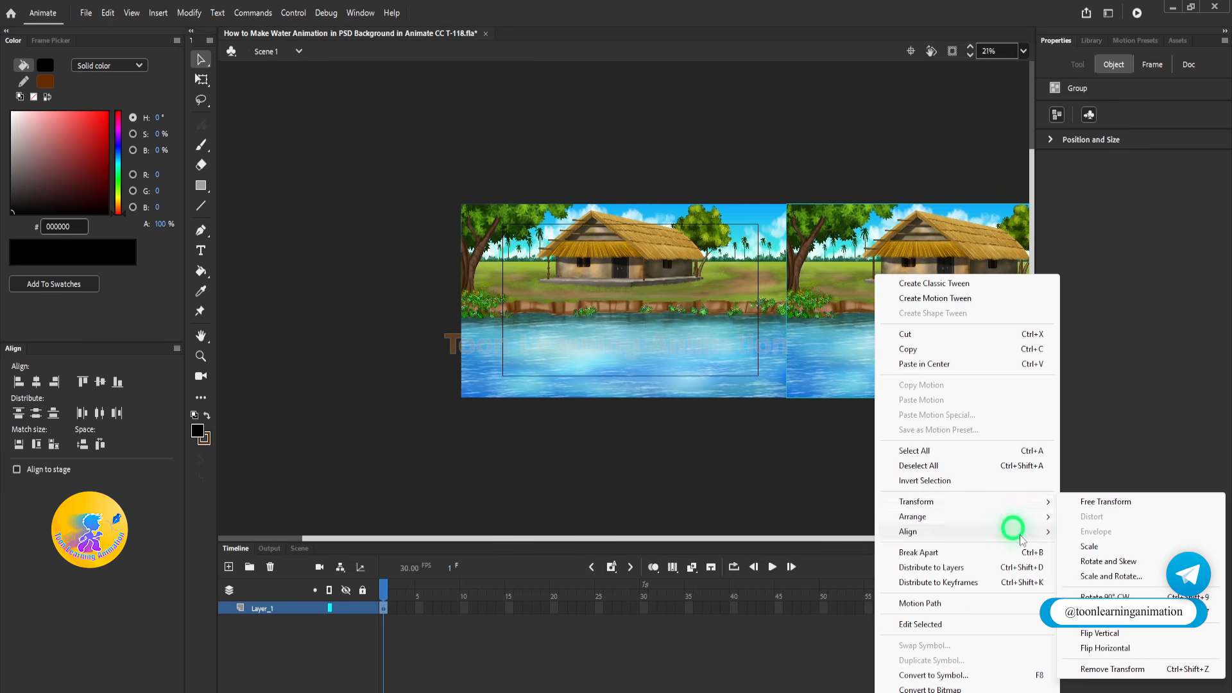
click(1110, 649)
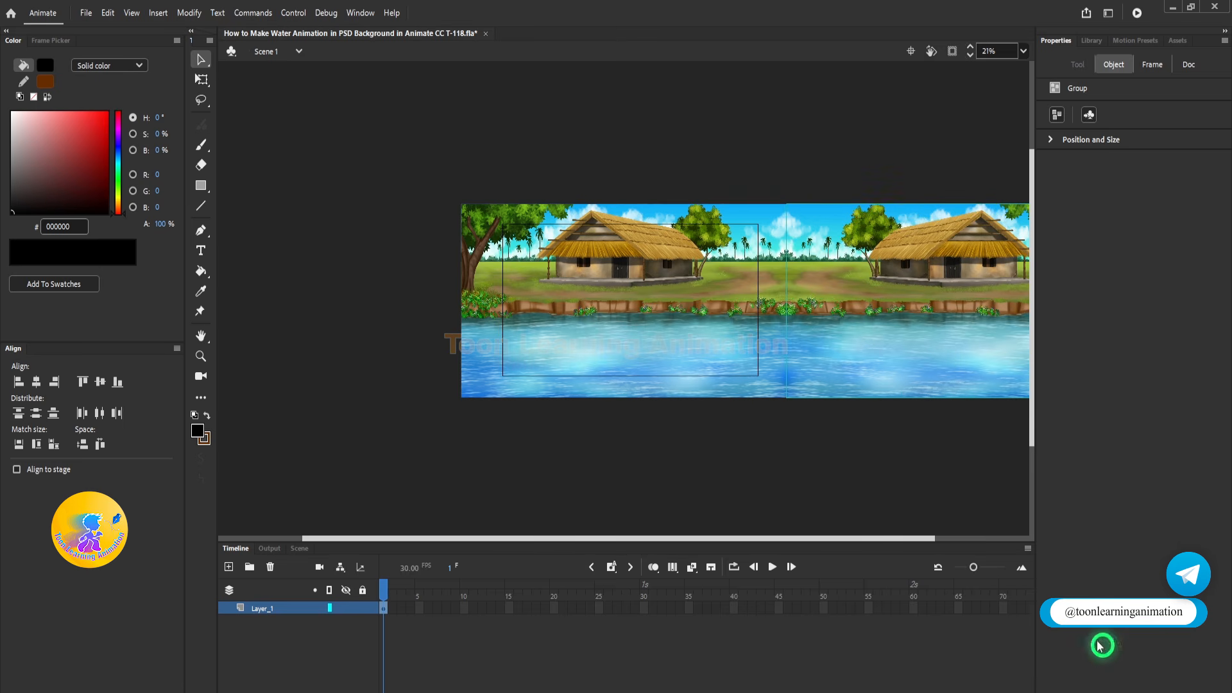
click(911, 432)
- Examine the seam between the original and mirrored backgrounds up close, along the riverbank and in the sky
ctrl+scroll(798, 289, up, 3)
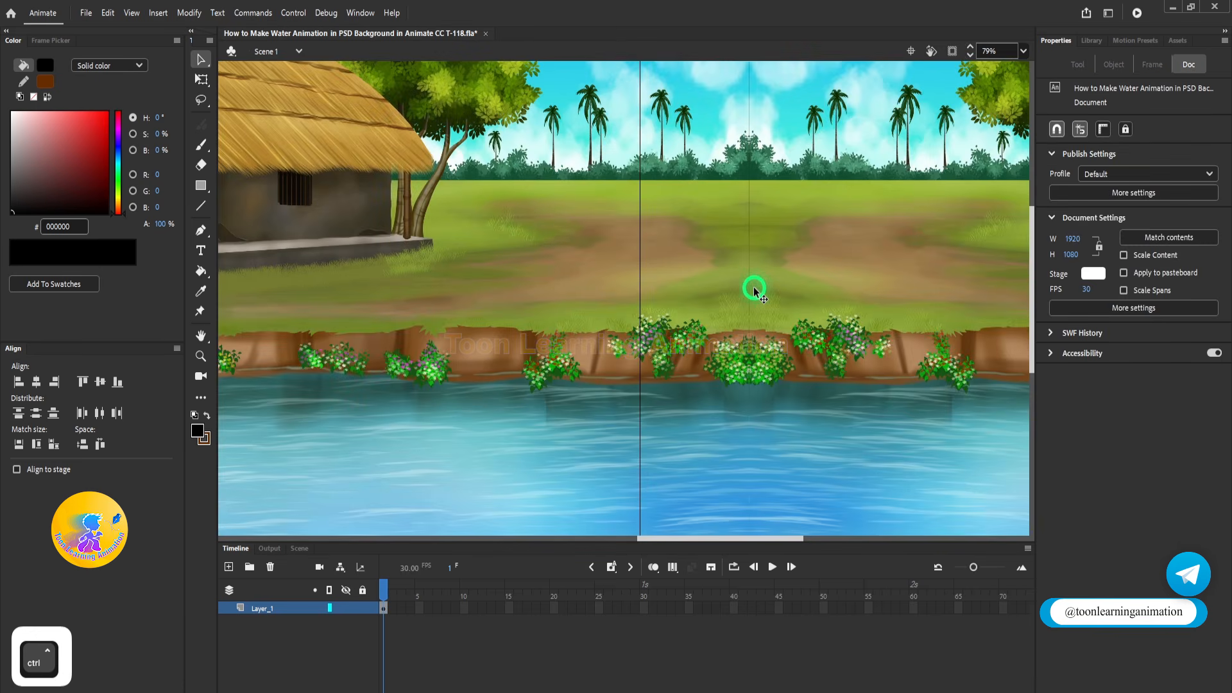
ctrl+scroll(738, 297, up, 3)
ctrl+scroll(726, 308, down, 5)
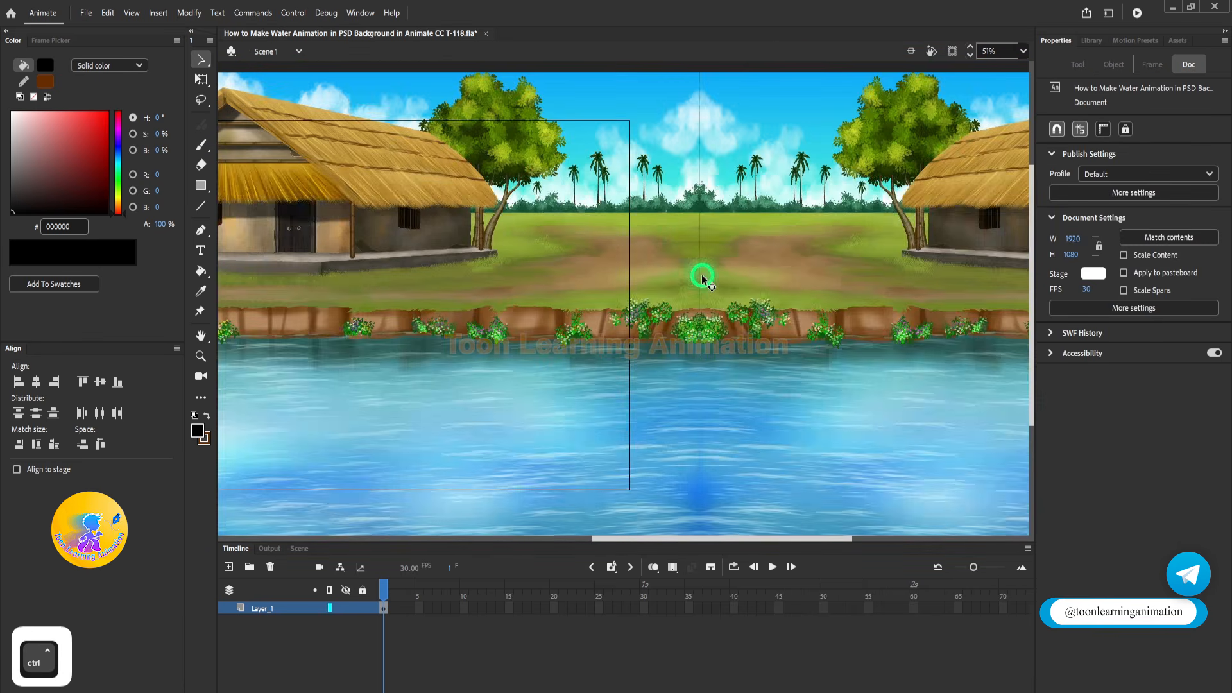
ctrl+scroll(702, 277, down, 2)
ctrl+scroll(702, 220, up, 7)
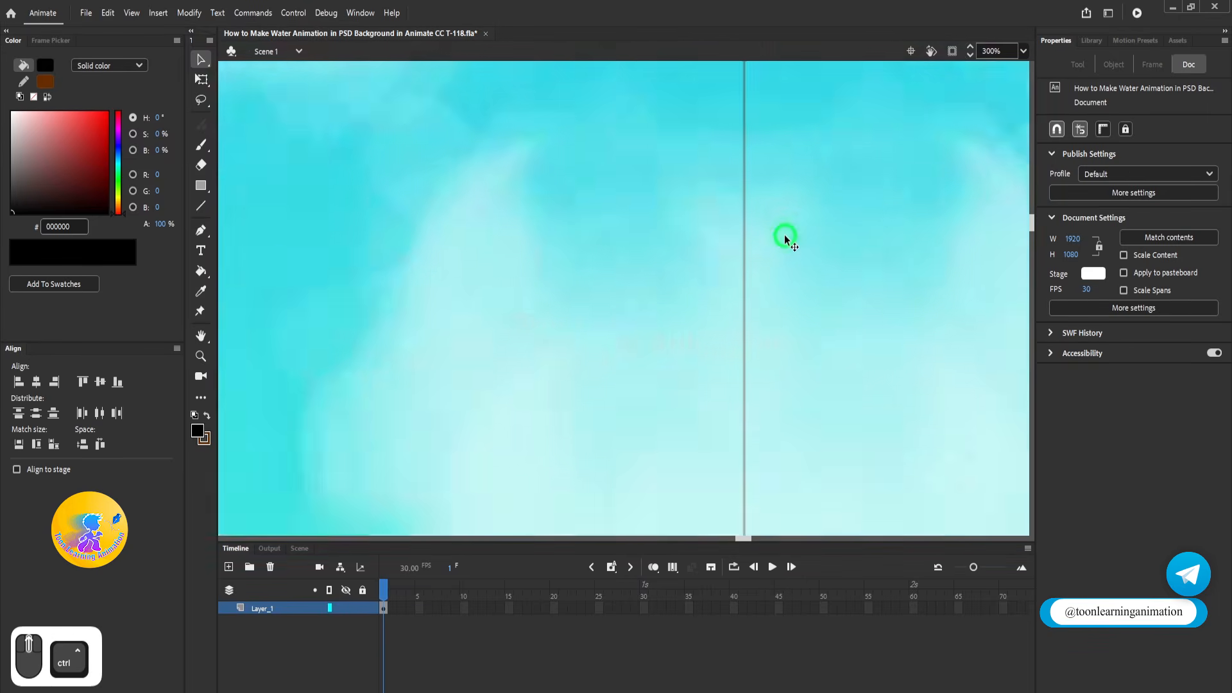
ctrl+scroll(649, 283, down, 6)
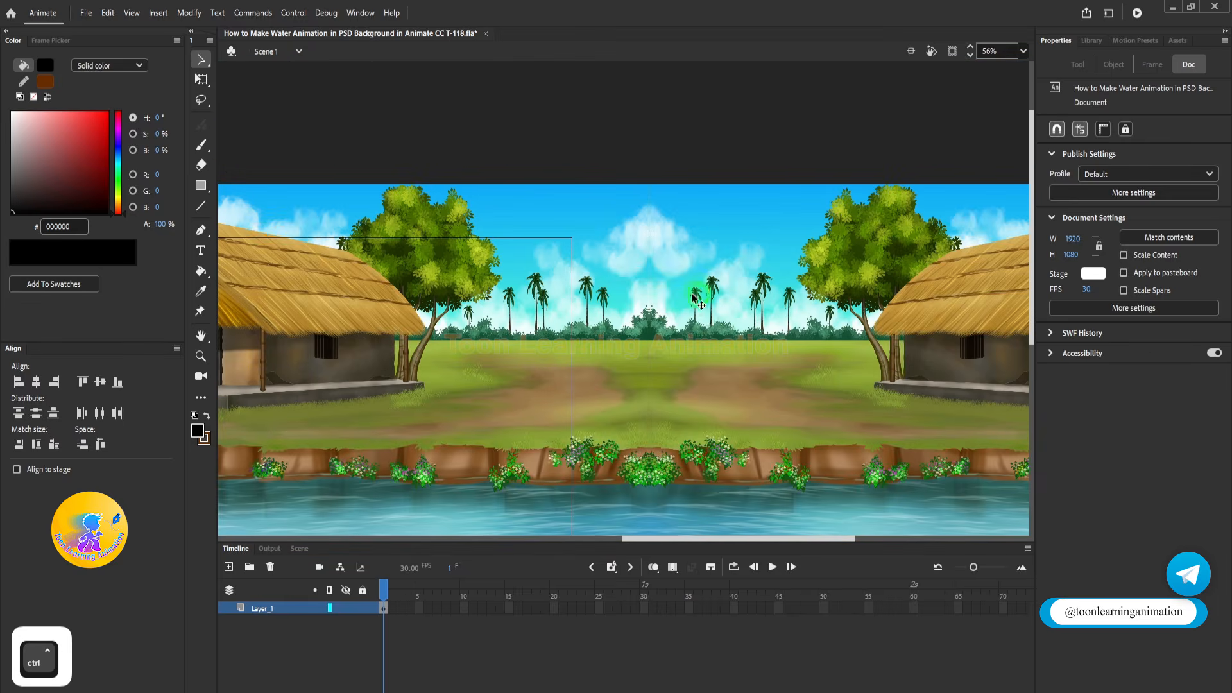
- Try to close the seam by nudging the mirrored background slightly left over the original
drag(767, 72, 897, 417)
click(762, 163)
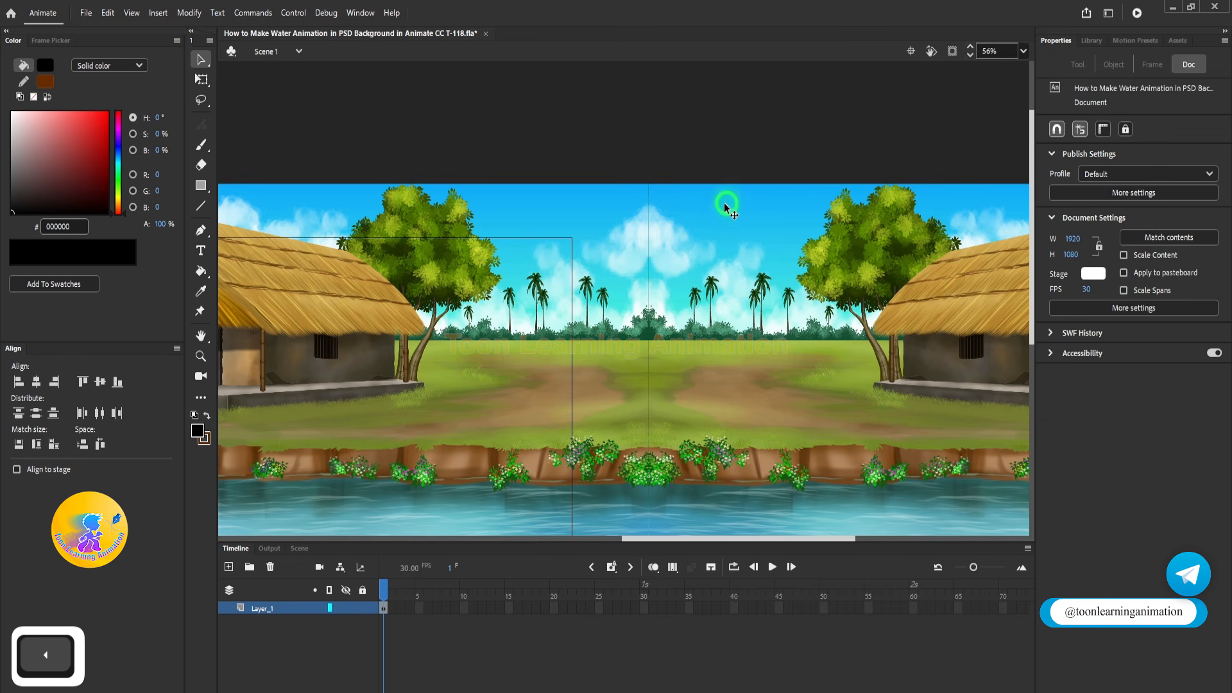
click(736, 257)
click(738, 127)
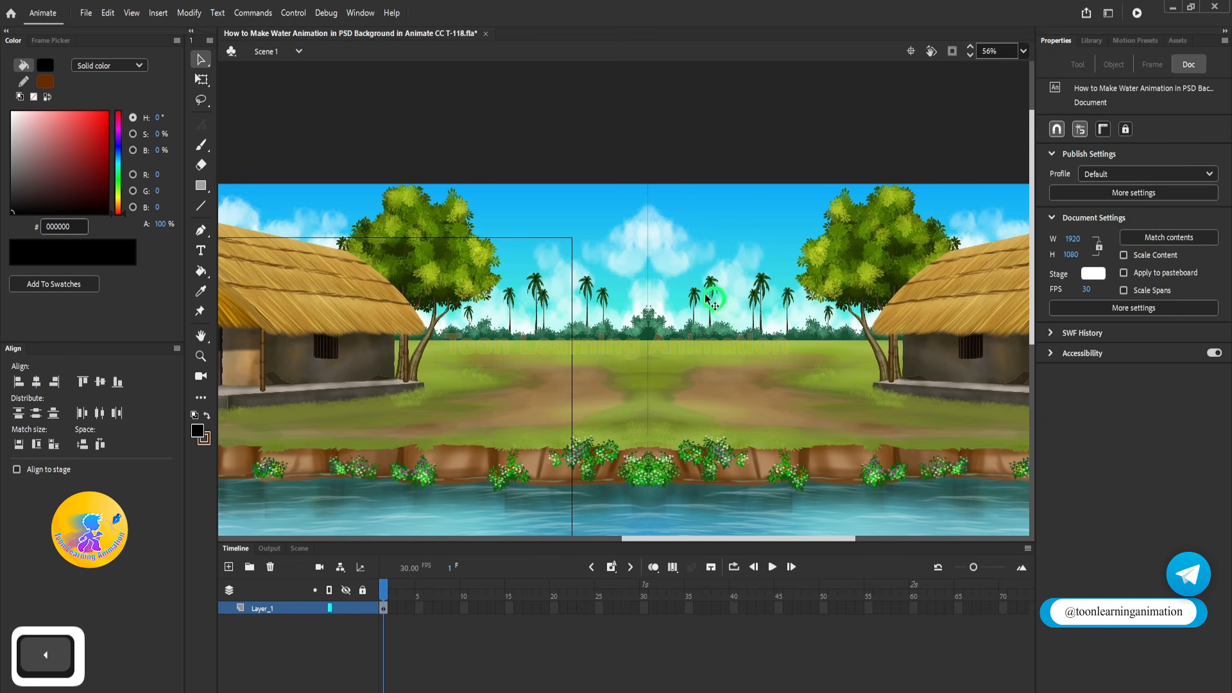
scroll(660, 237, up, 3)
scroll(660, 238, up, 8)
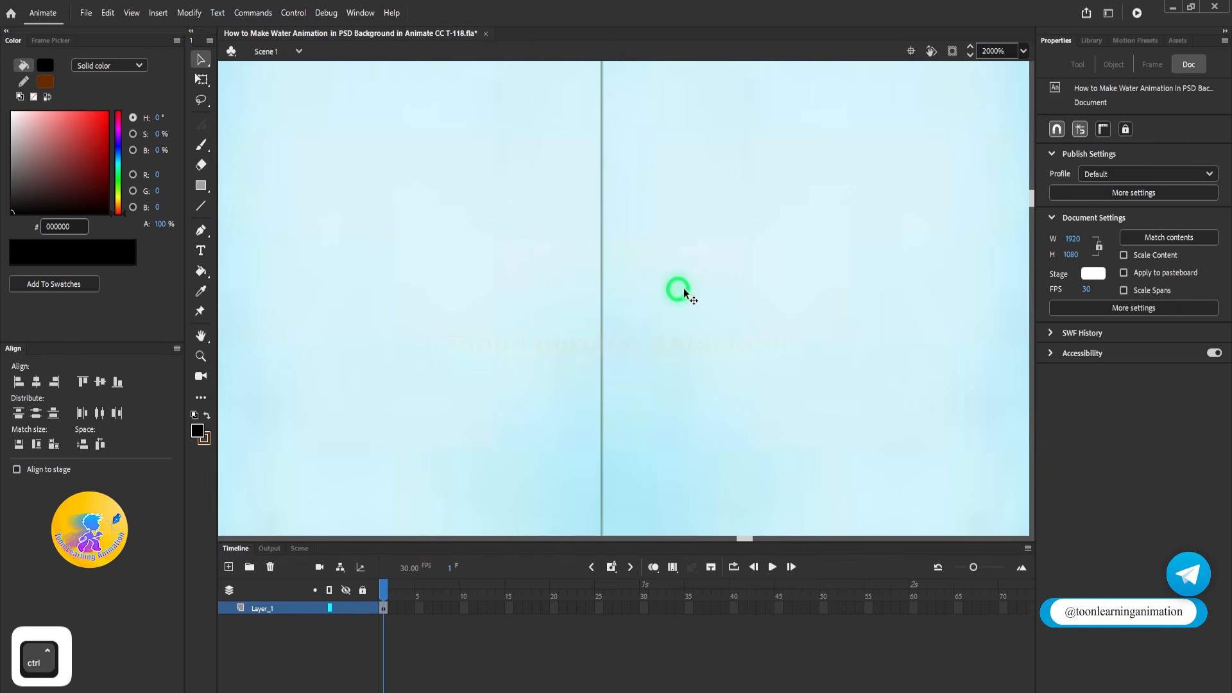
drag(711, 300, 634, 371)
scroll(634, 371, down, 11)
click(641, 143)
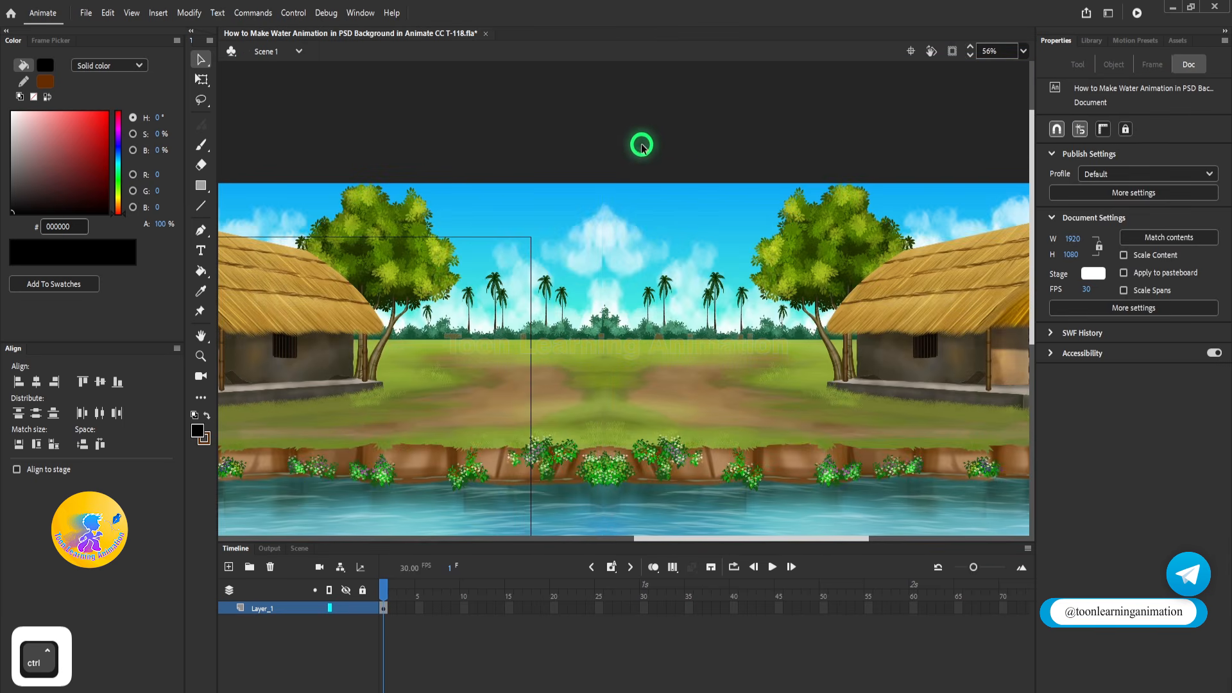
- Move the mirrored background a short distance right, leaving a narrow gap beside the original
drag(655, 274, 682, 268)
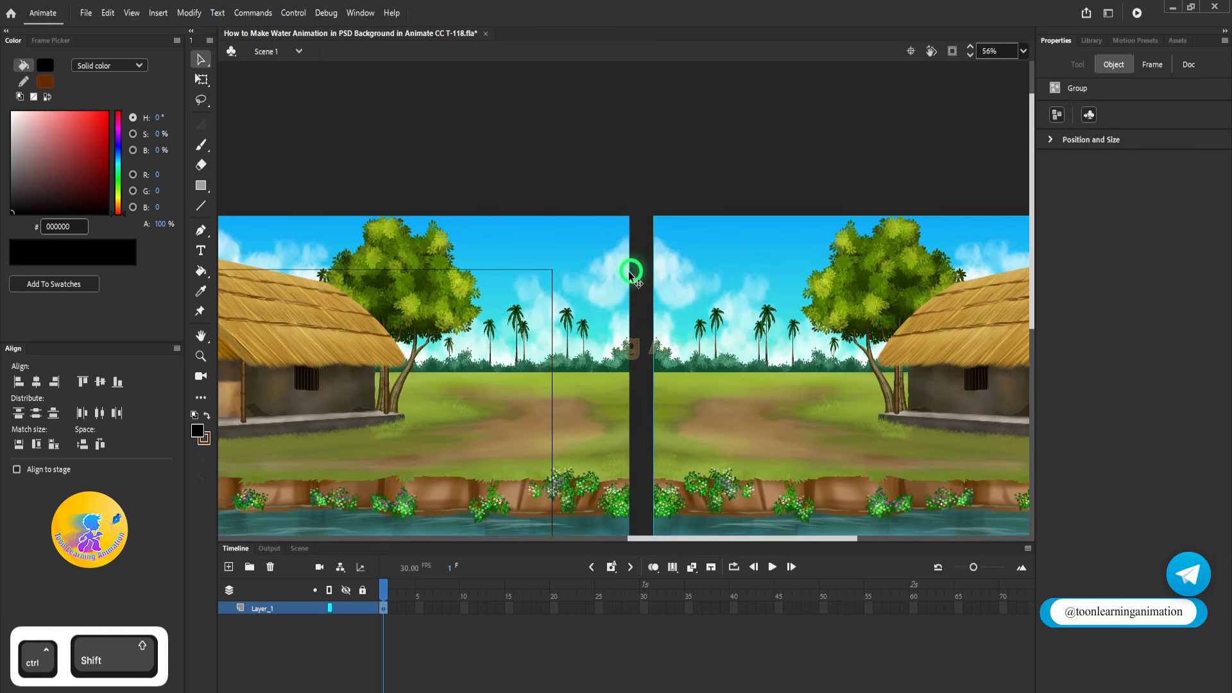
scroll(632, 269, up, 4)
scroll(699, 266, down, 2)
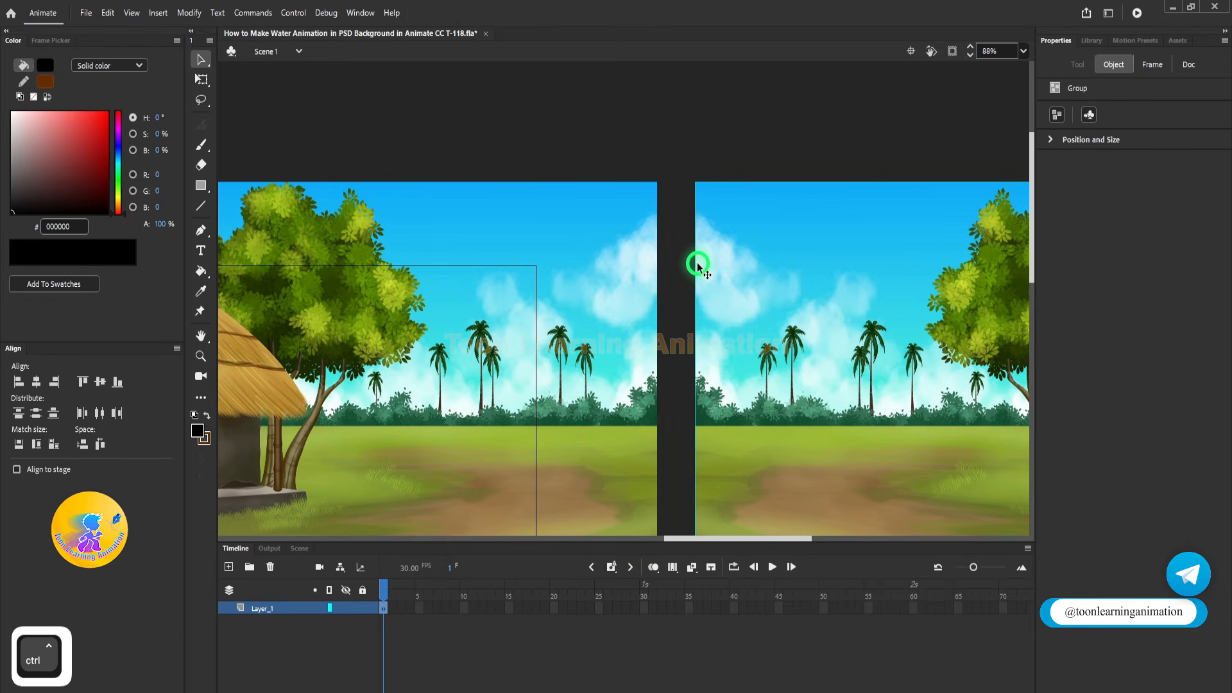
scroll(679, 186, down, 2)
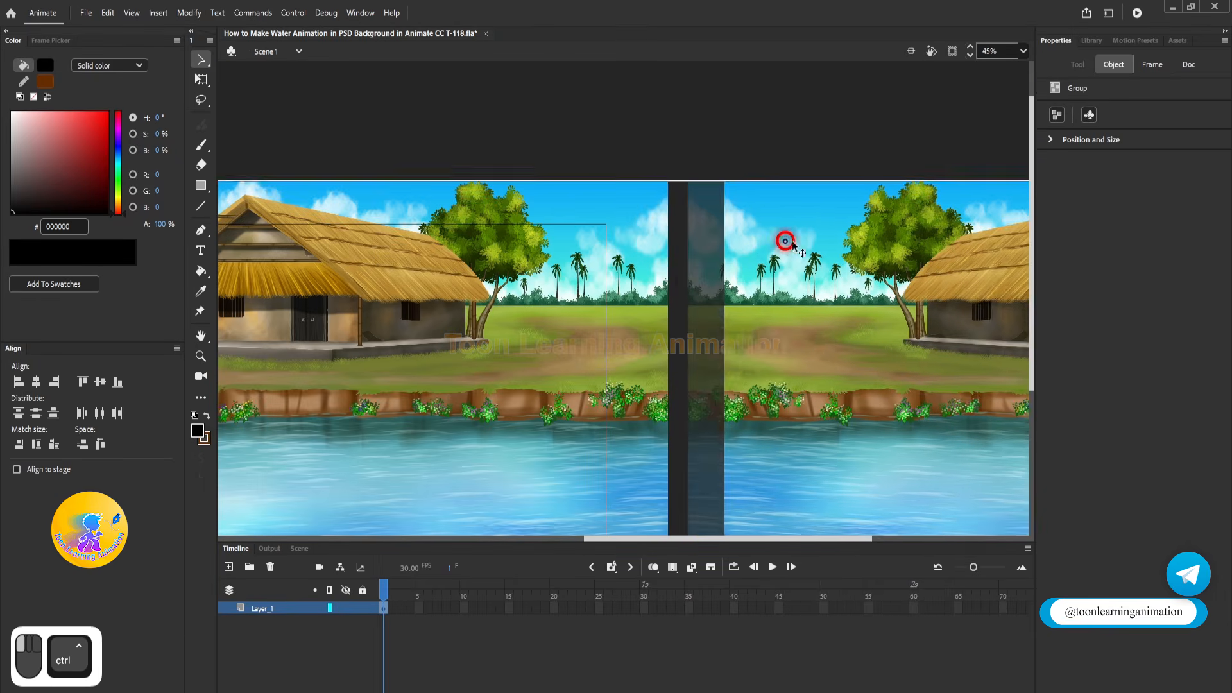
key(ctrl+z)
scroll(675, 205, down, 1)
scroll(729, 231, up, 1)
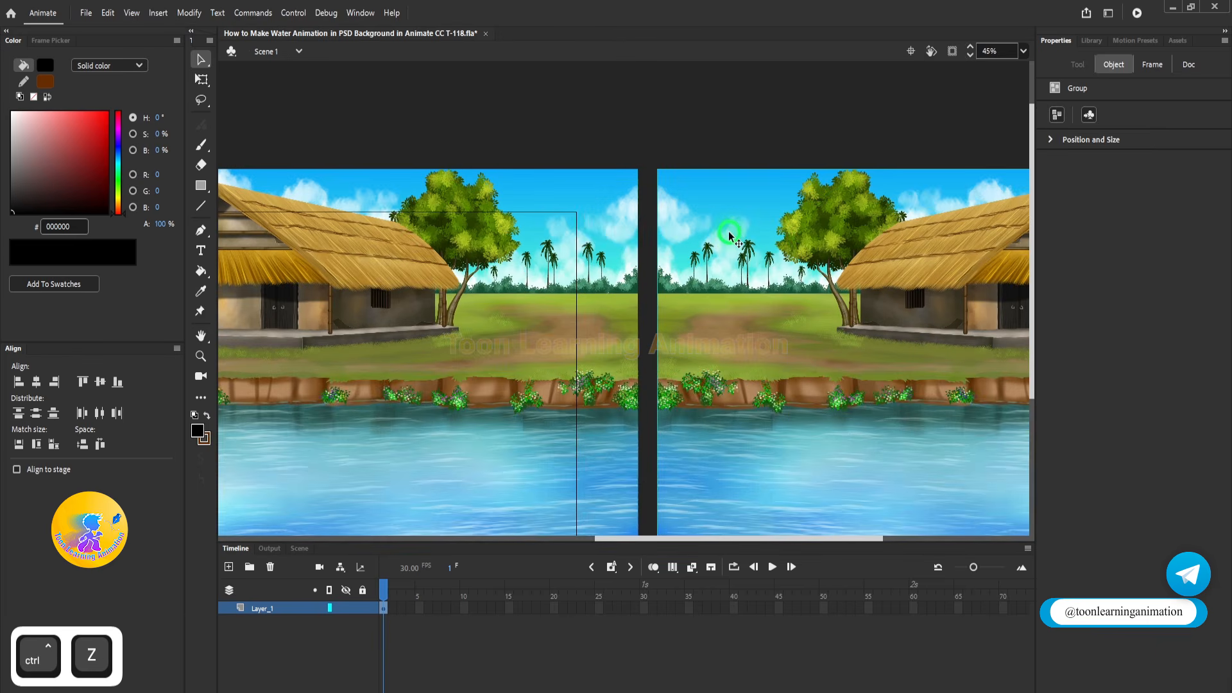
- Break the mirrored background apart into an editable bitmap-filled shape and deselect it
right_click(729, 231)
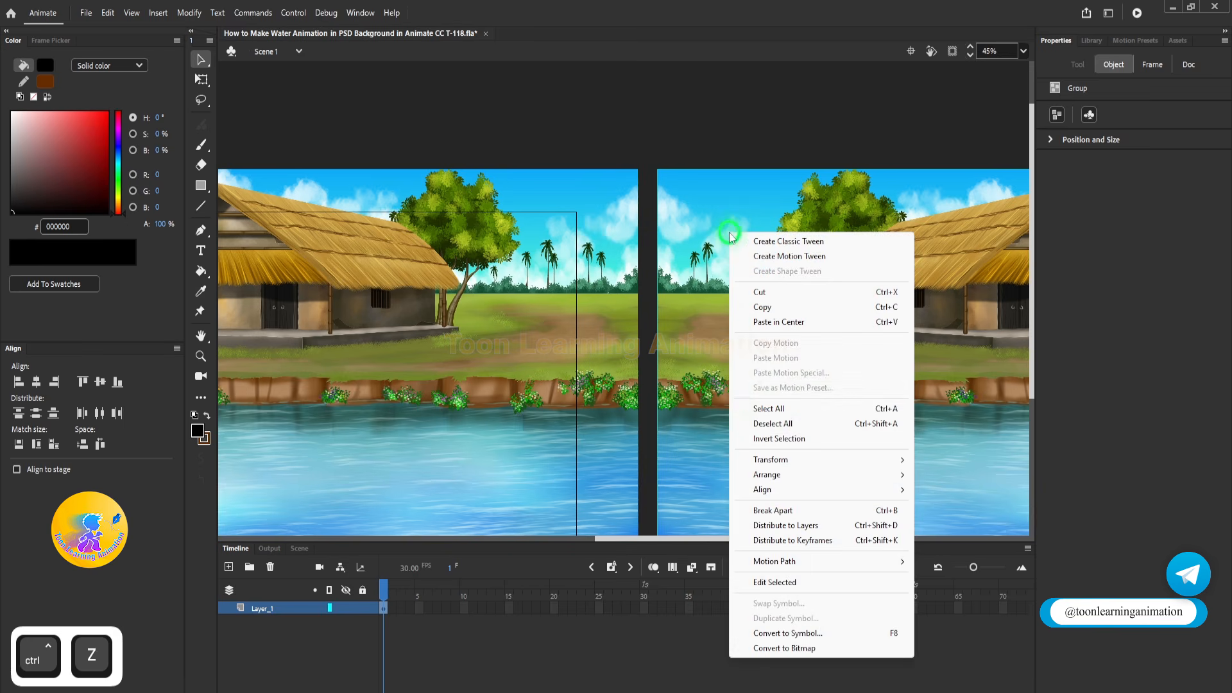
click(784, 510)
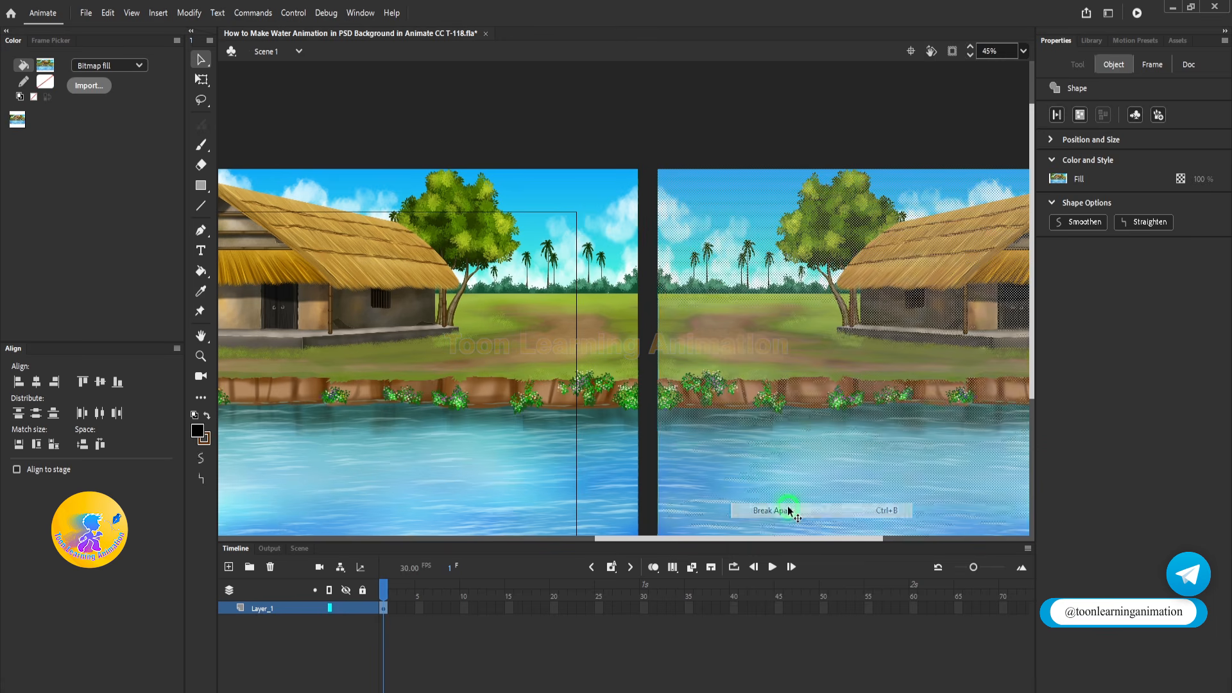
click(754, 165)
- Try moving and deleting a rectangular section of the mirrored background's sky and tree area, undoing each change
scroll(676, 138, down, 1)
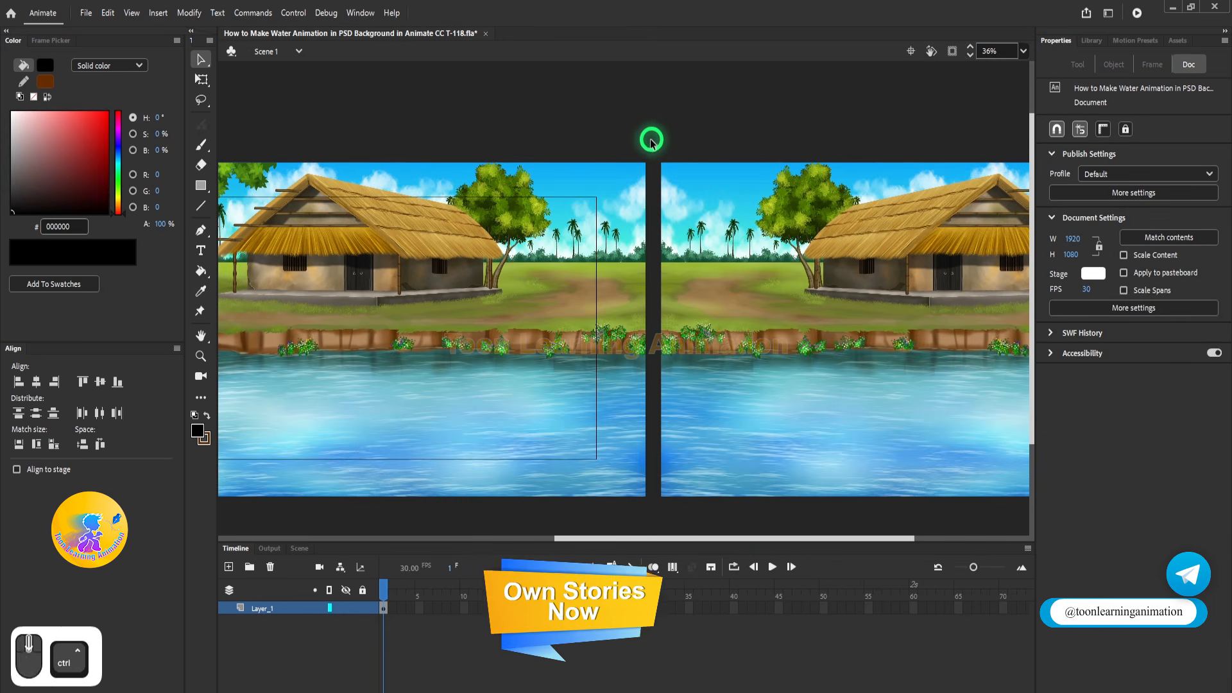
drag(661, 132, 806, 286)
drag(727, 215, 742, 97)
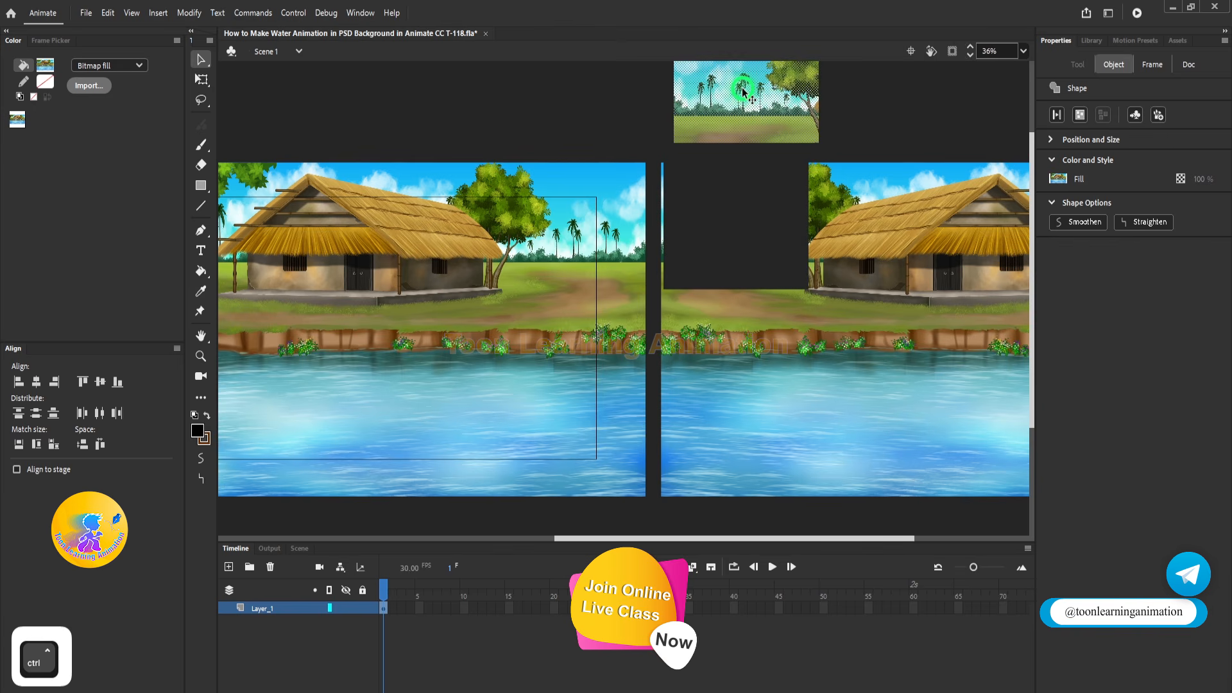
key(ctrl+z)
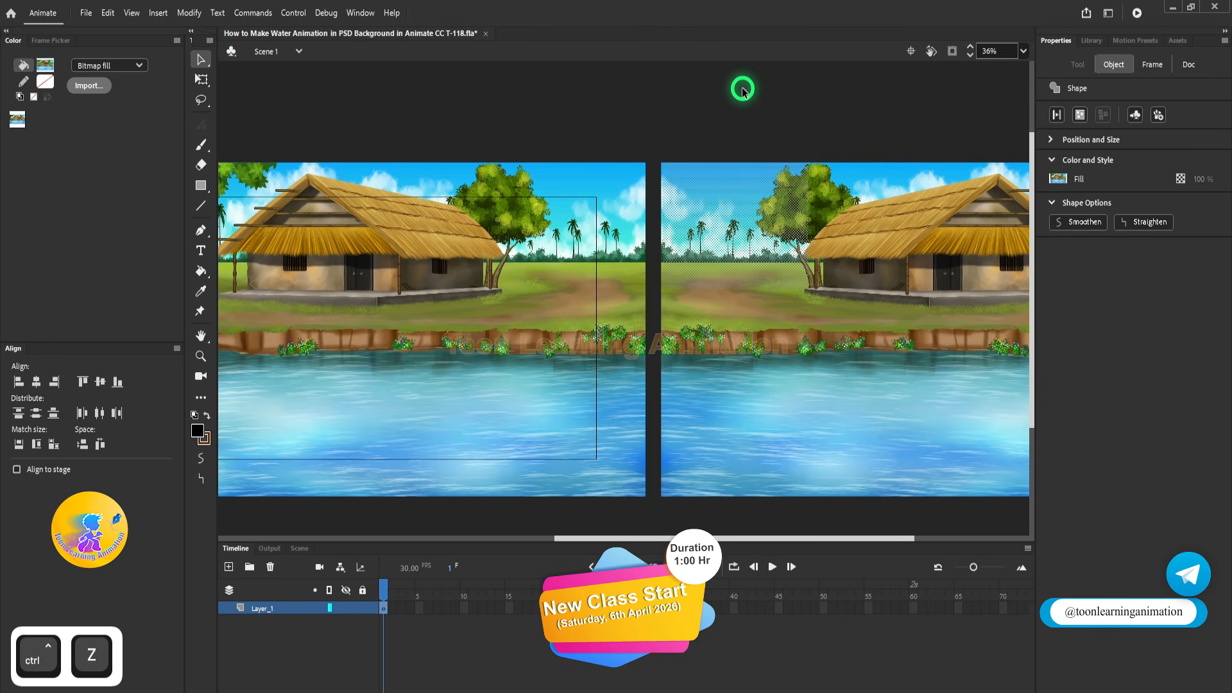
key(Delete)
key(ctrl+z)
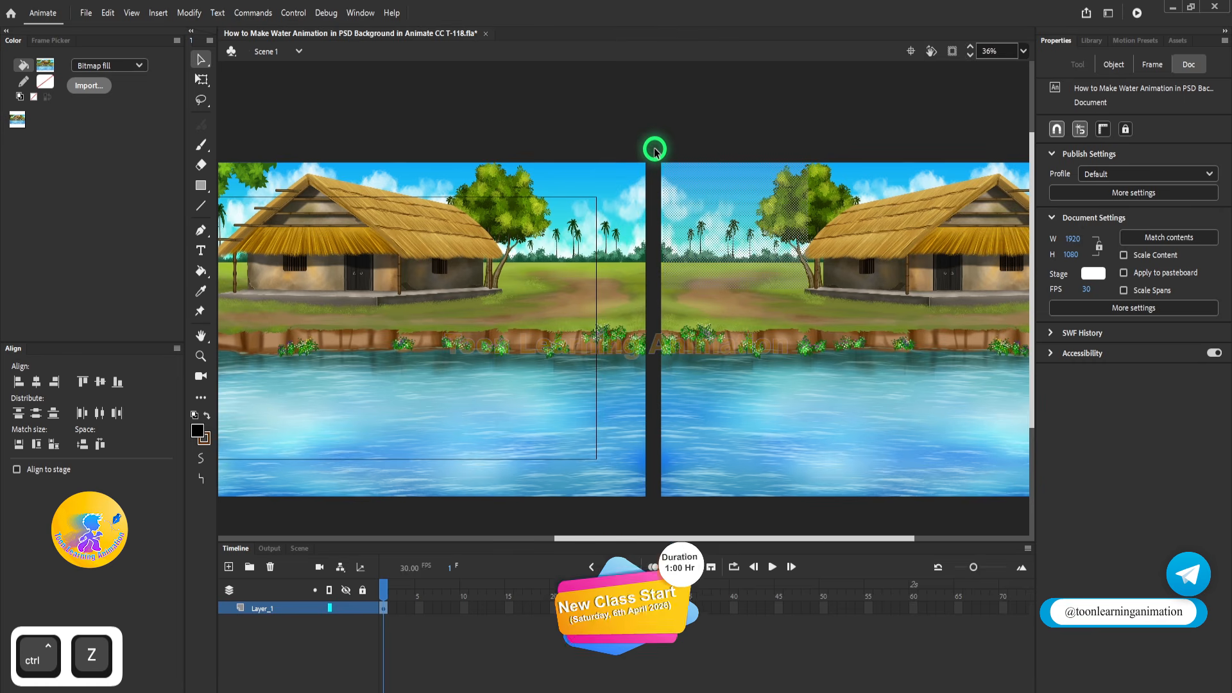
- Trim a thin full-height strip off the mirrored background's left edge
drag(655, 150, 660, 504)
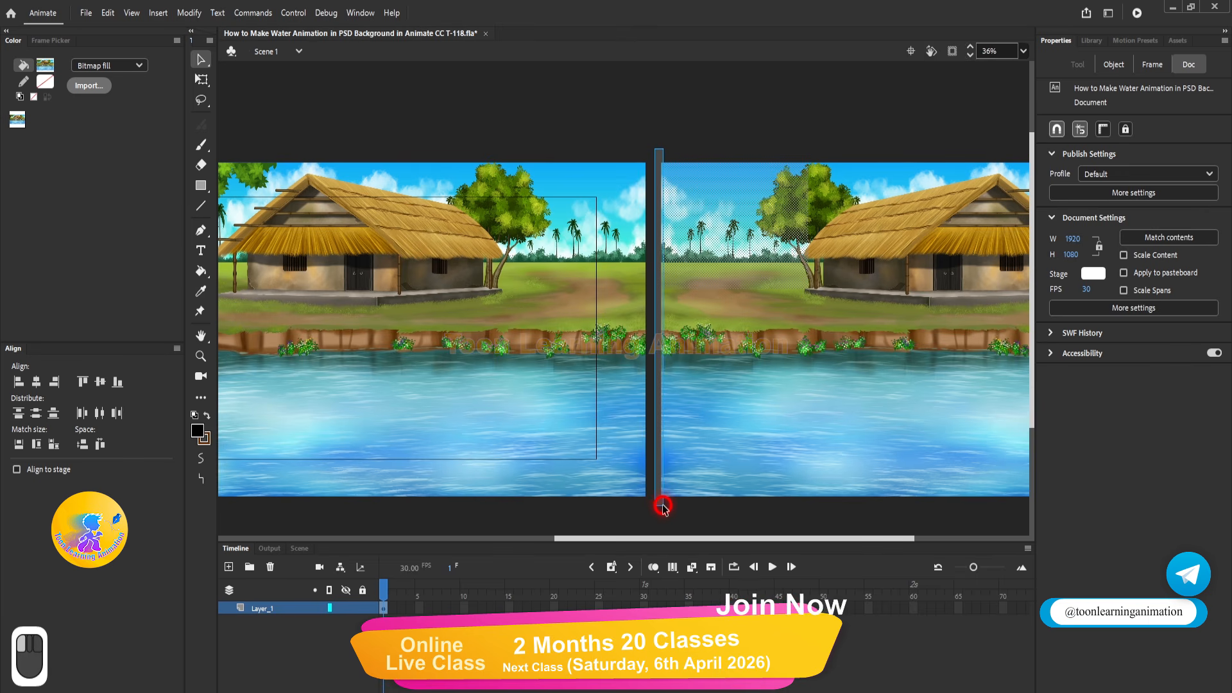
scroll(655, 109, up, 7)
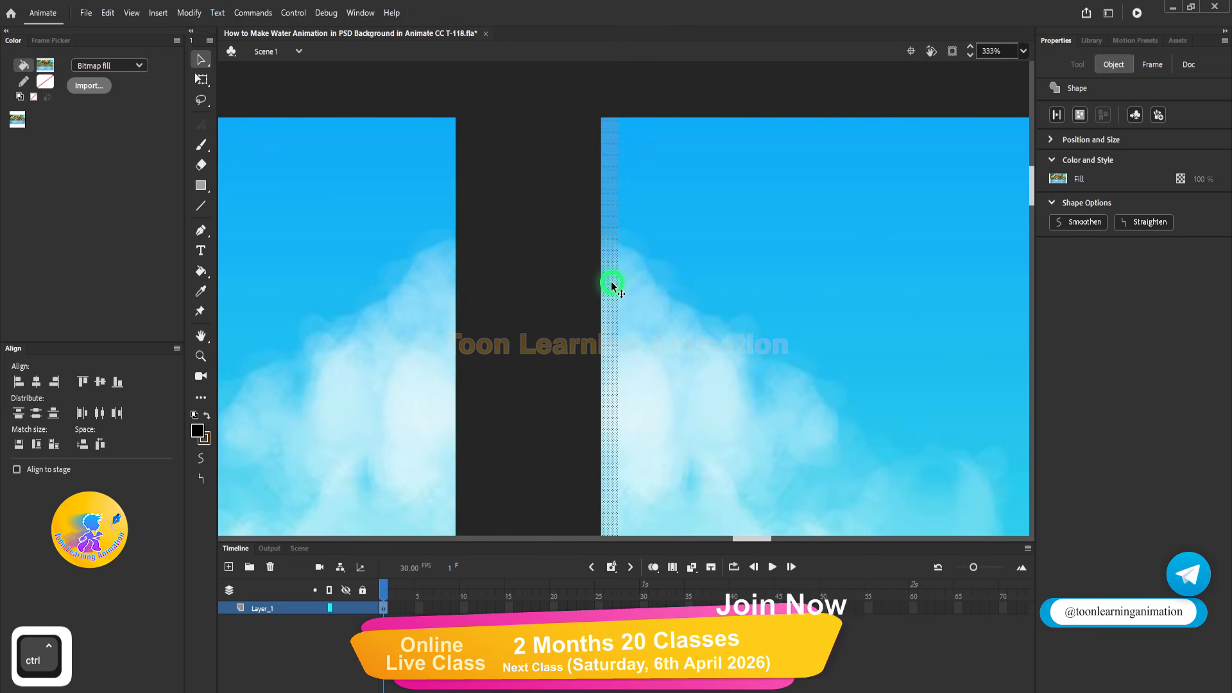
key(Delete)
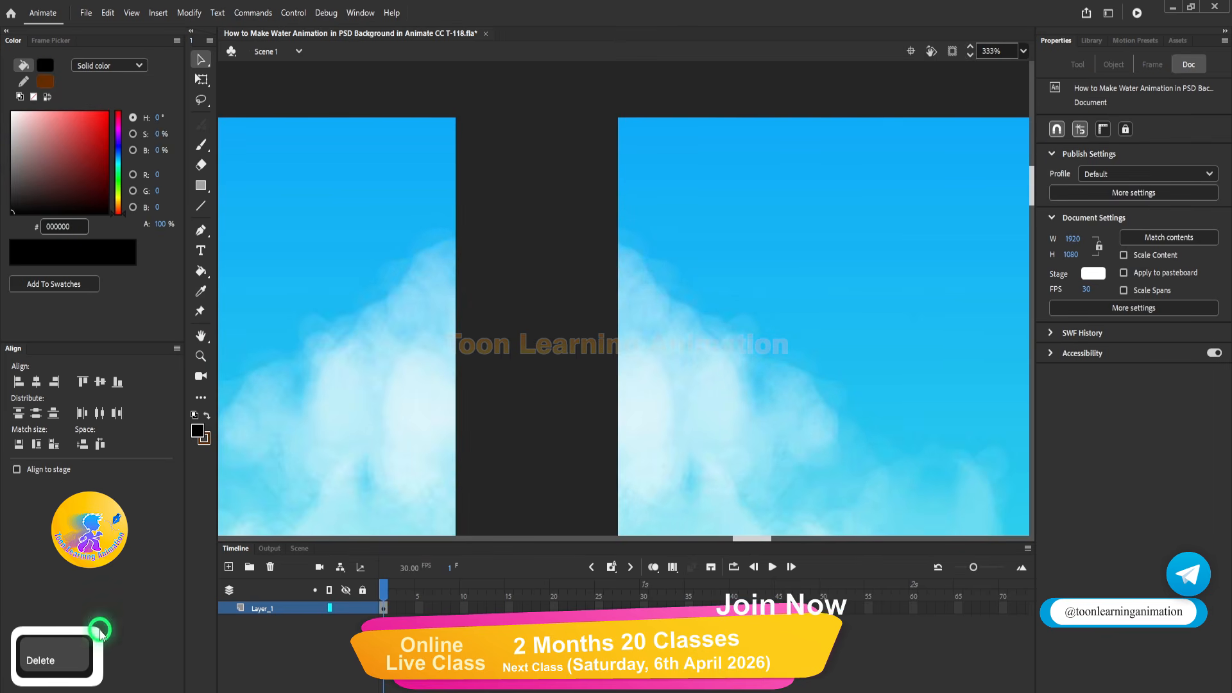
scroll(613, 282, down, 7)
- Group the trimmed mirrored background shape
click(661, 256)
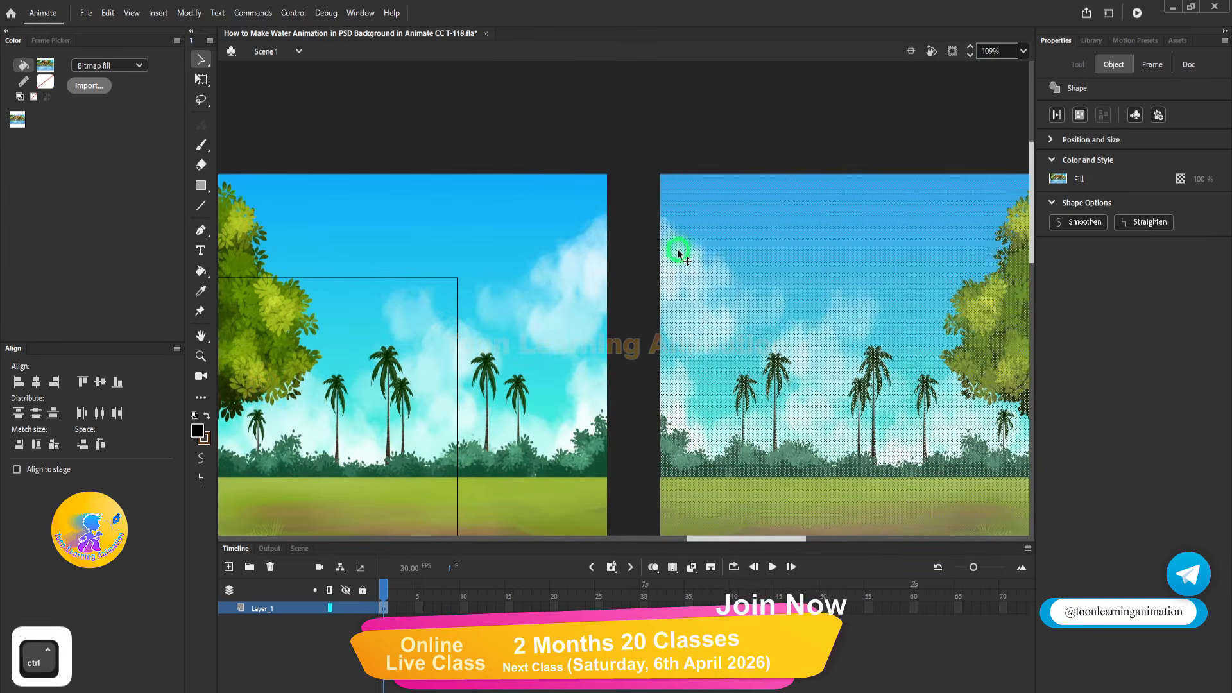
scroll(674, 249, down, 3)
key(ctrl+g)
- Move the grouped mirrored background left until it meets the original's right edge
scroll(702, 271, up, 5)
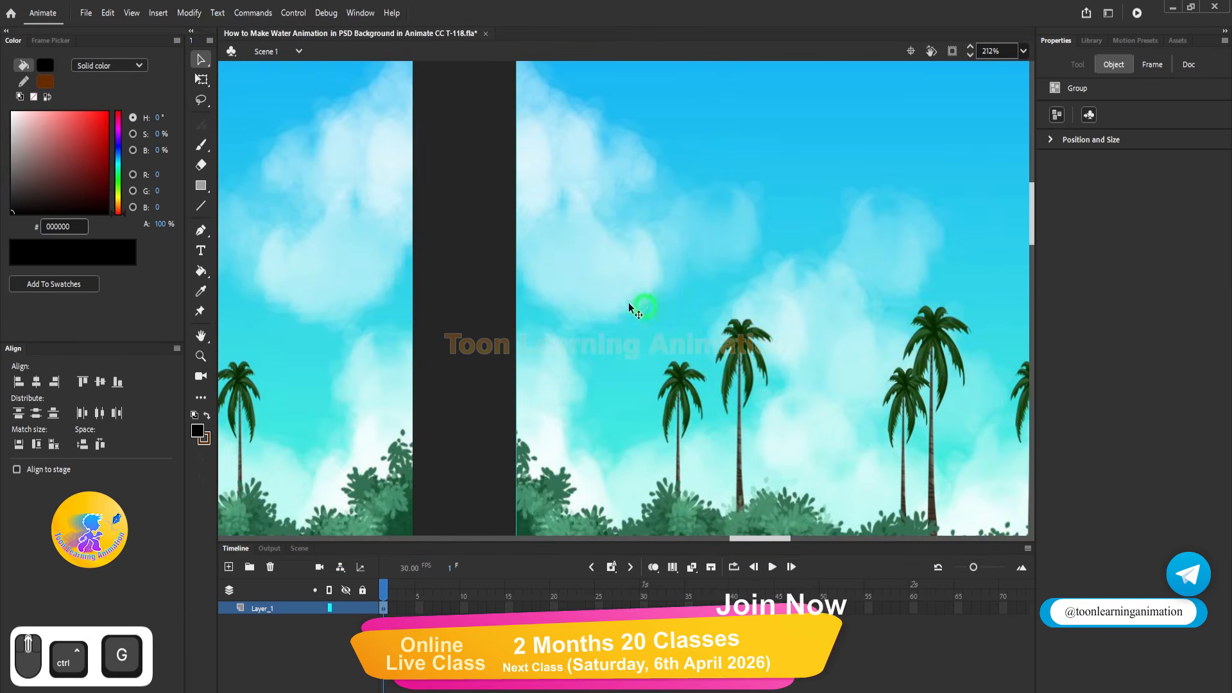
scroll(677, 287, up, 4)
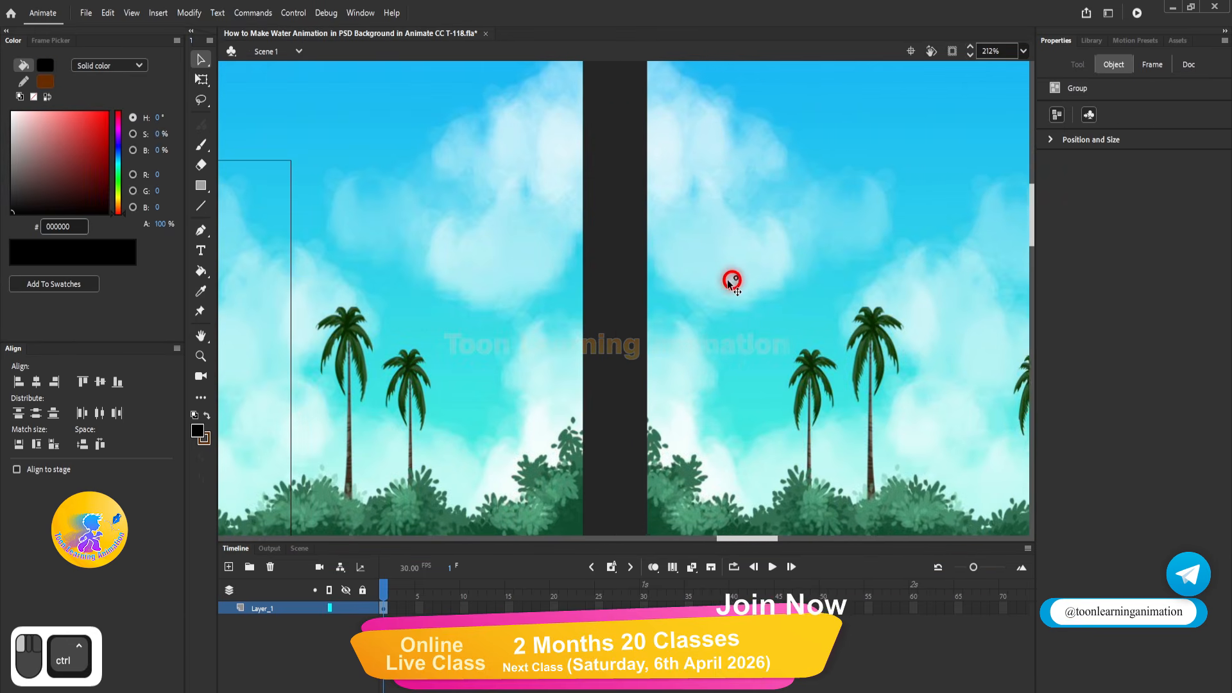
scroll(600, 302, down, 3)
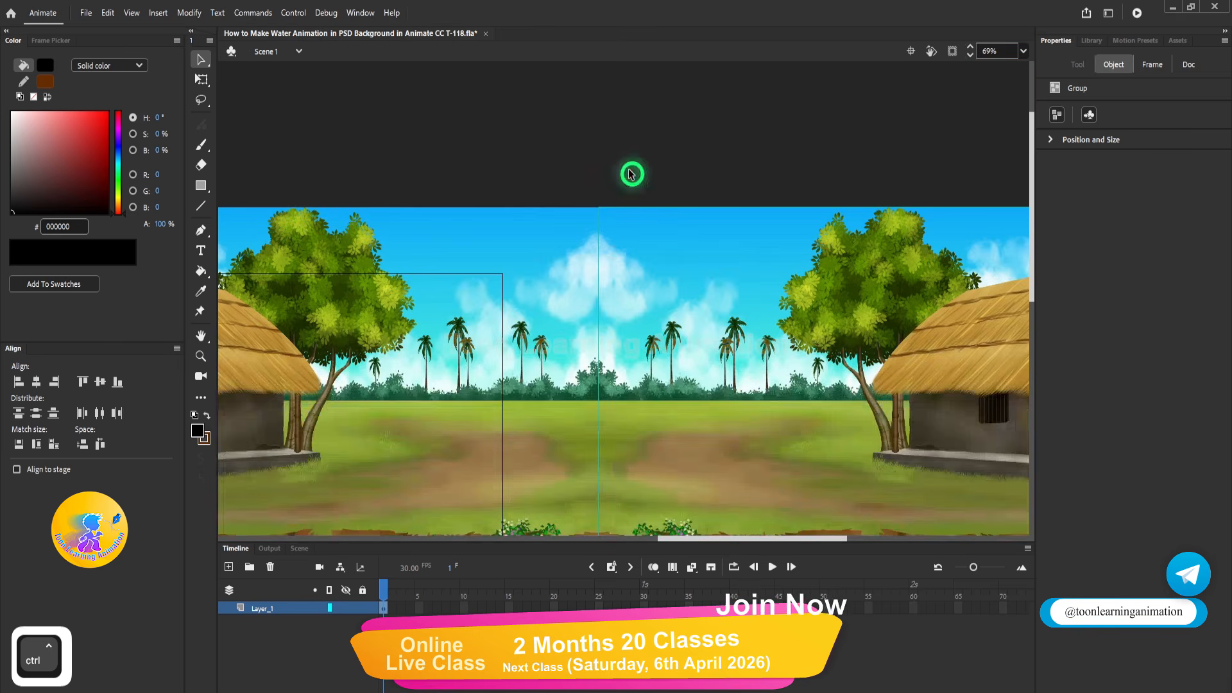
- Nudge the mirrored background slightly left to hide the remaining seam line, and check the joined scene
click(629, 173)
scroll(626, 244, up, 4)
click(578, 256)
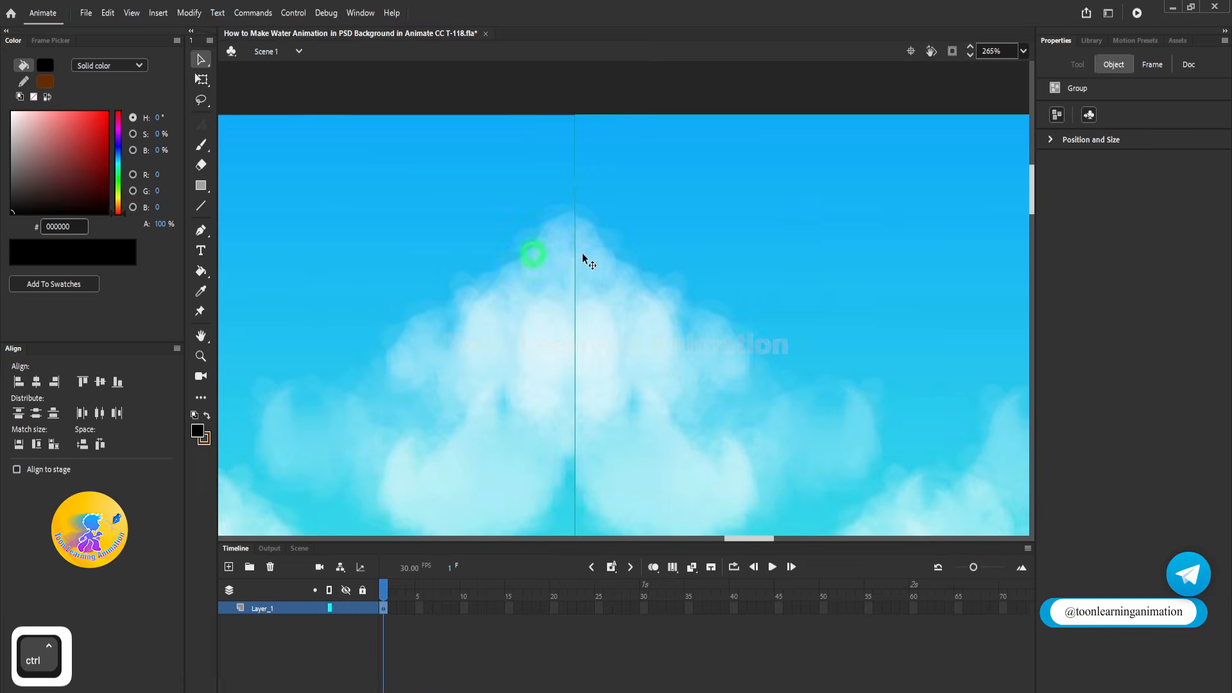
key(ctrl+Left)
click(592, 86)
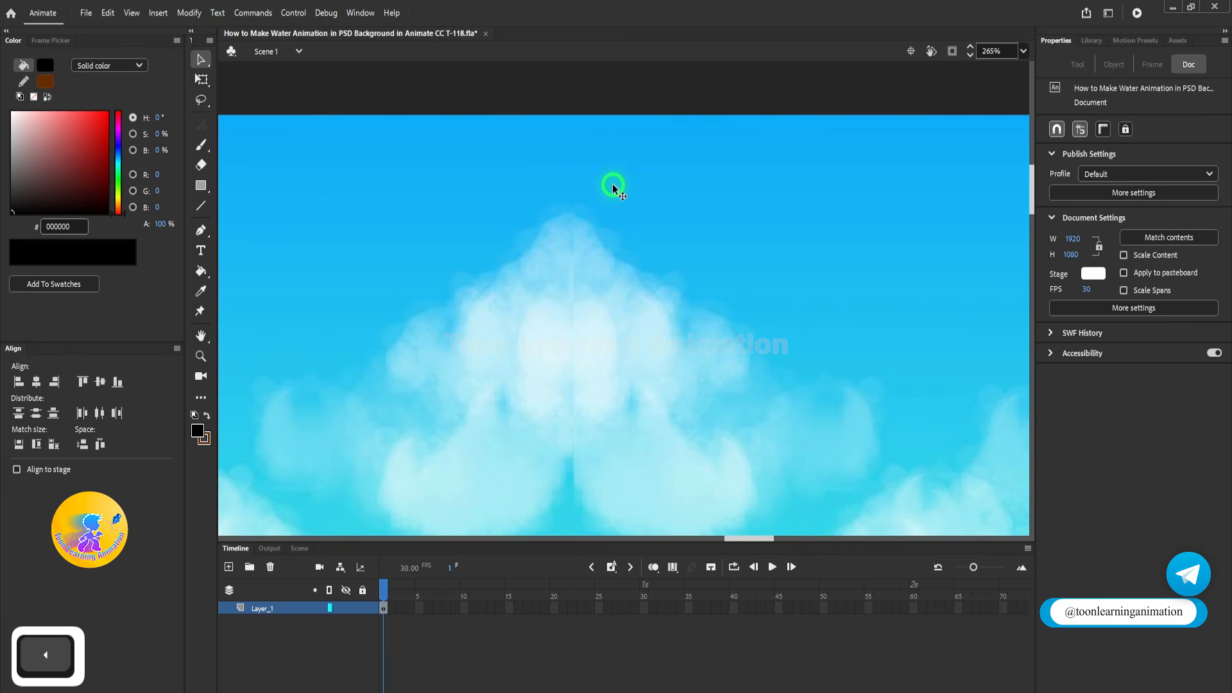
scroll(588, 134, down, 3)
scroll(636, 256, down, 2)
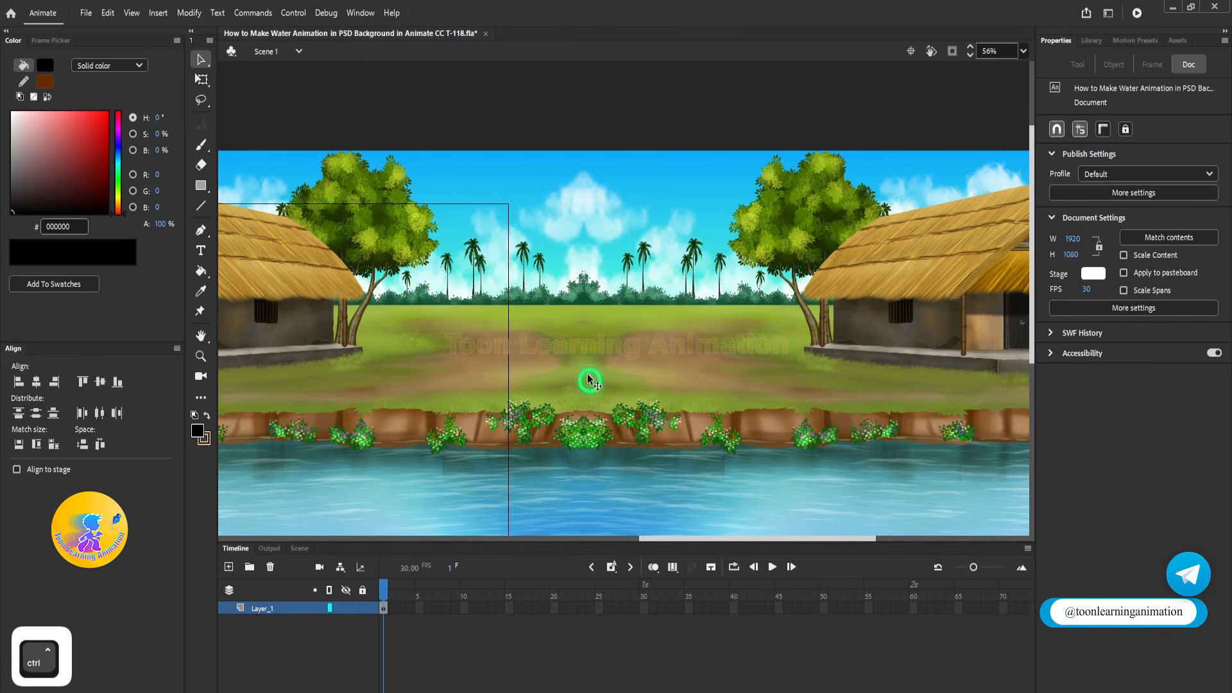
- Convert the original and mirrored backgrounds together into a graphic symbol named BG
scroll(588, 380, up, 2)
scroll(658, 223, down, 4)
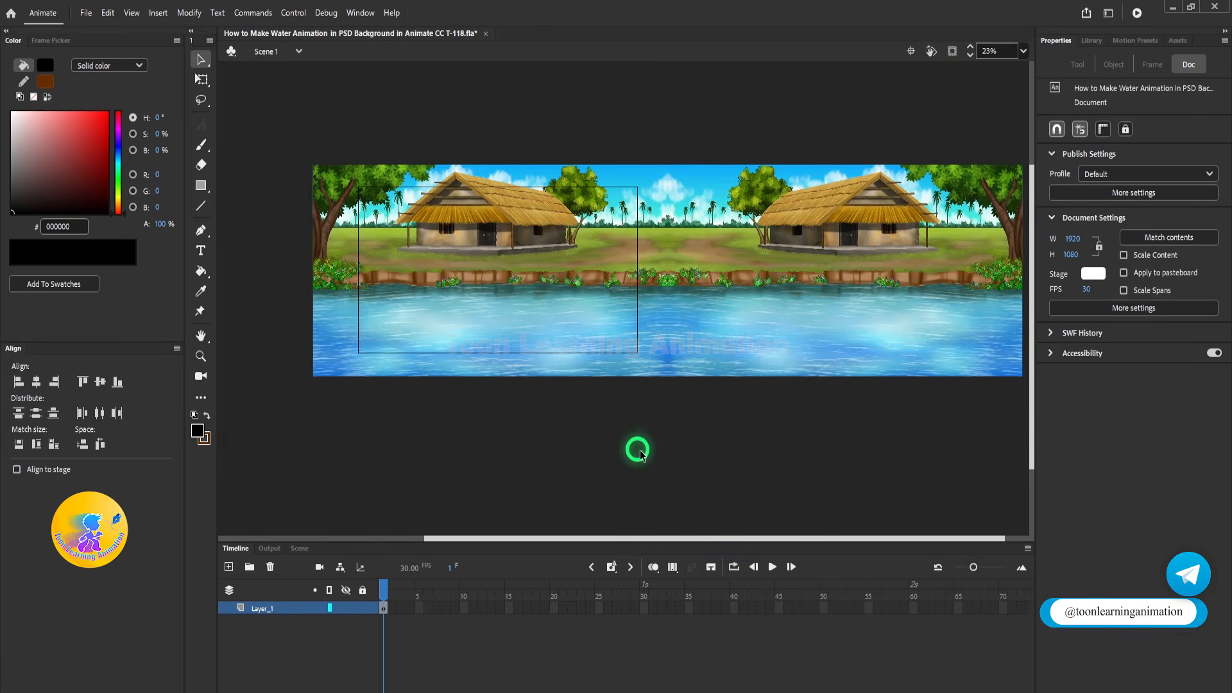
drag(588, 103, 677, 303)
scroll(723, 325, down, 2)
scroll(677, 303, up, 2)
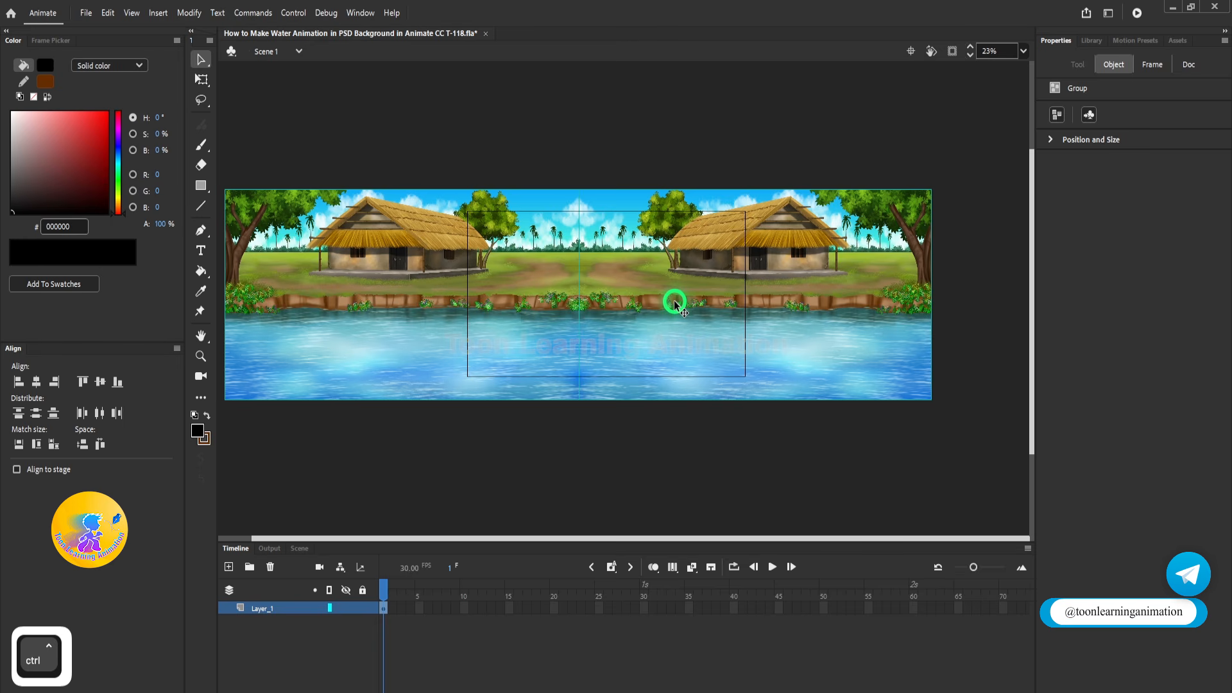
key(F8)
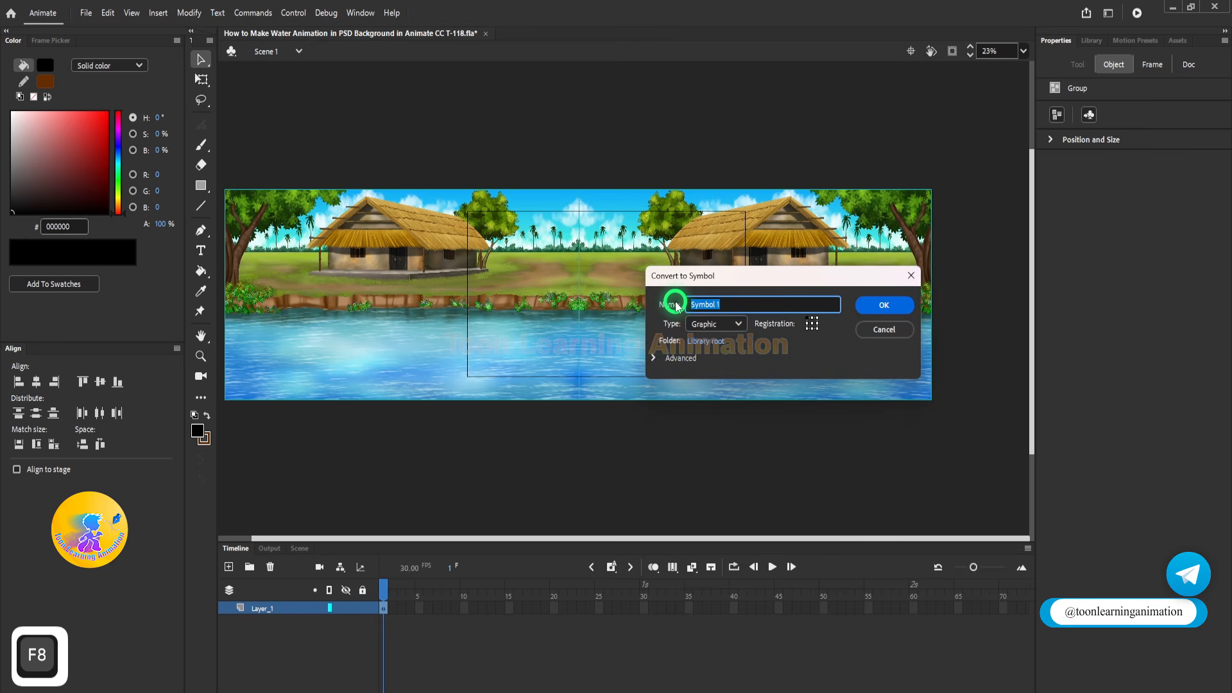
text(BG)
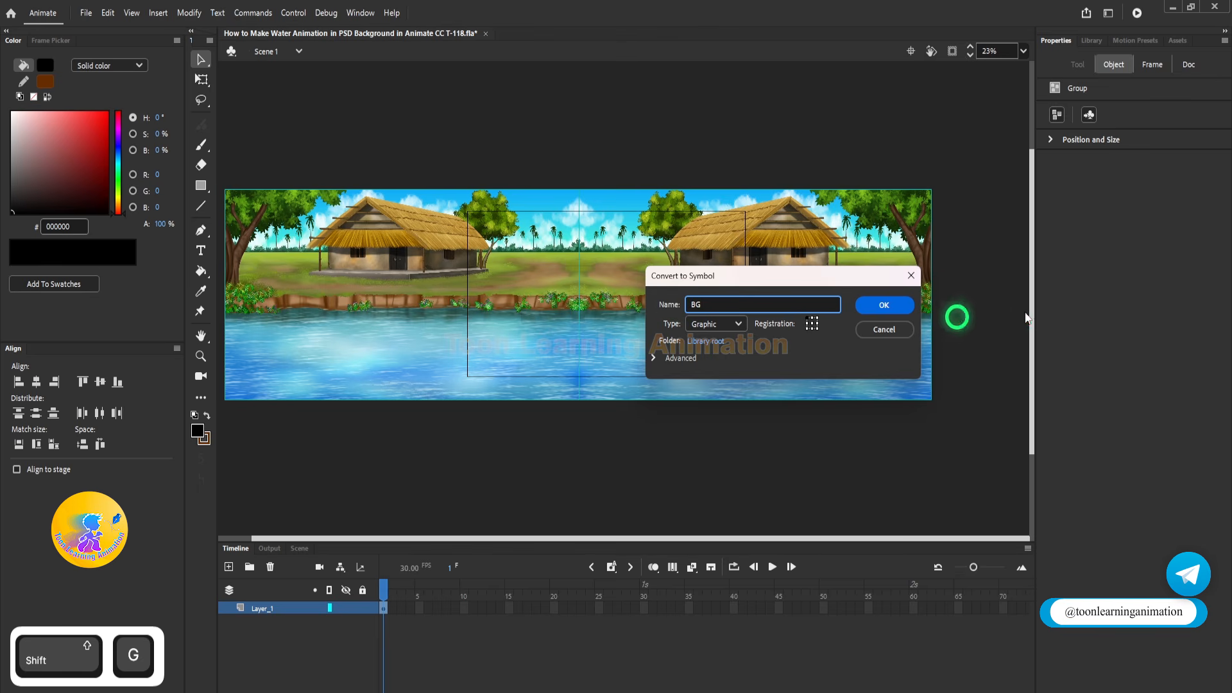
click(914, 306)
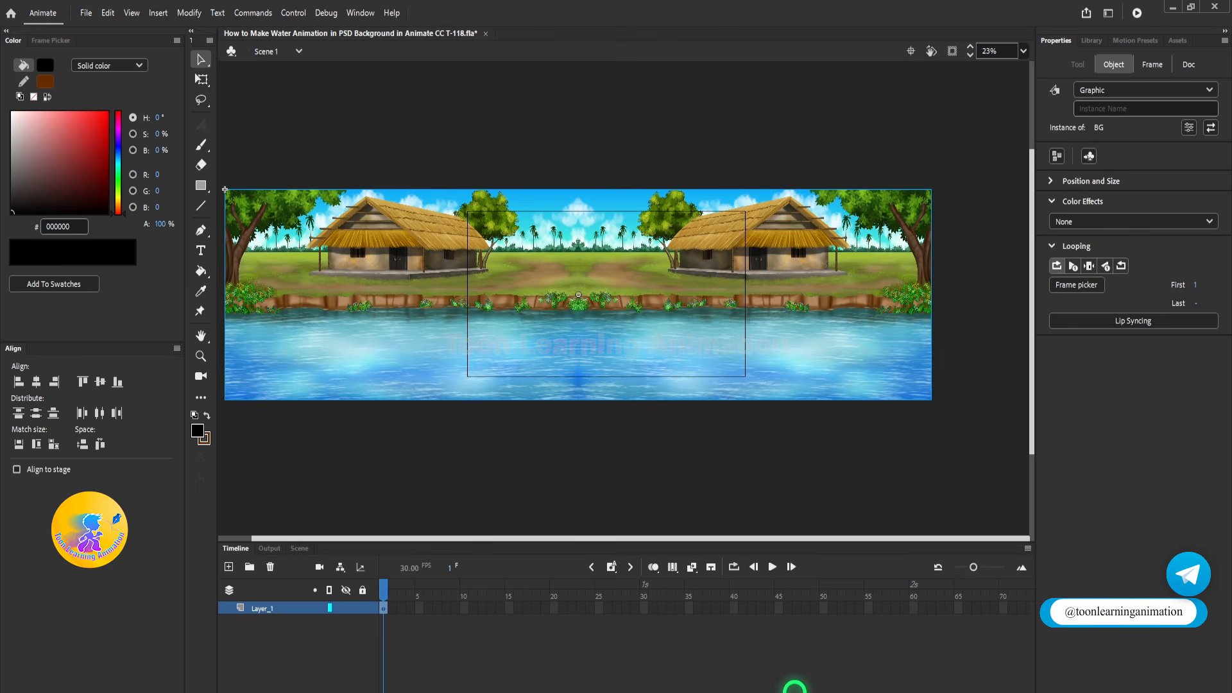
- Extend Layer_1 of the main scene past frame 70 and return to frame 1
click(820, 610)
key(F5)
click(764, 610)
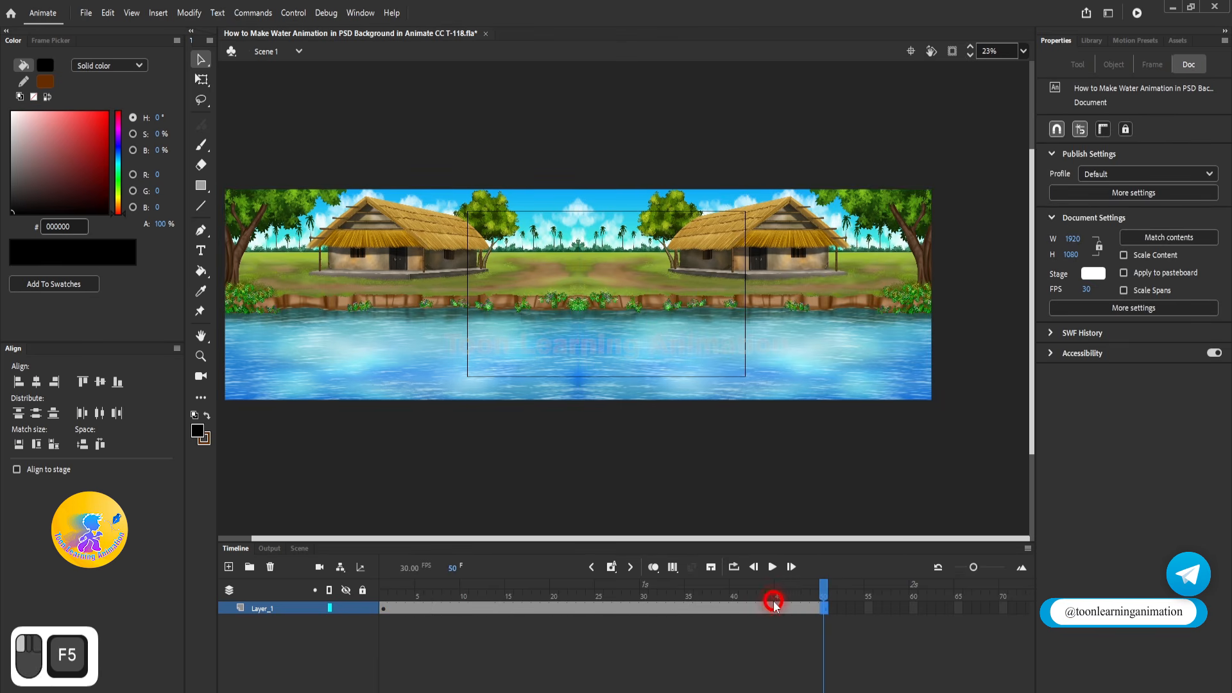
drag(763, 610, 581, 611)
key(F5)
click(385, 589)
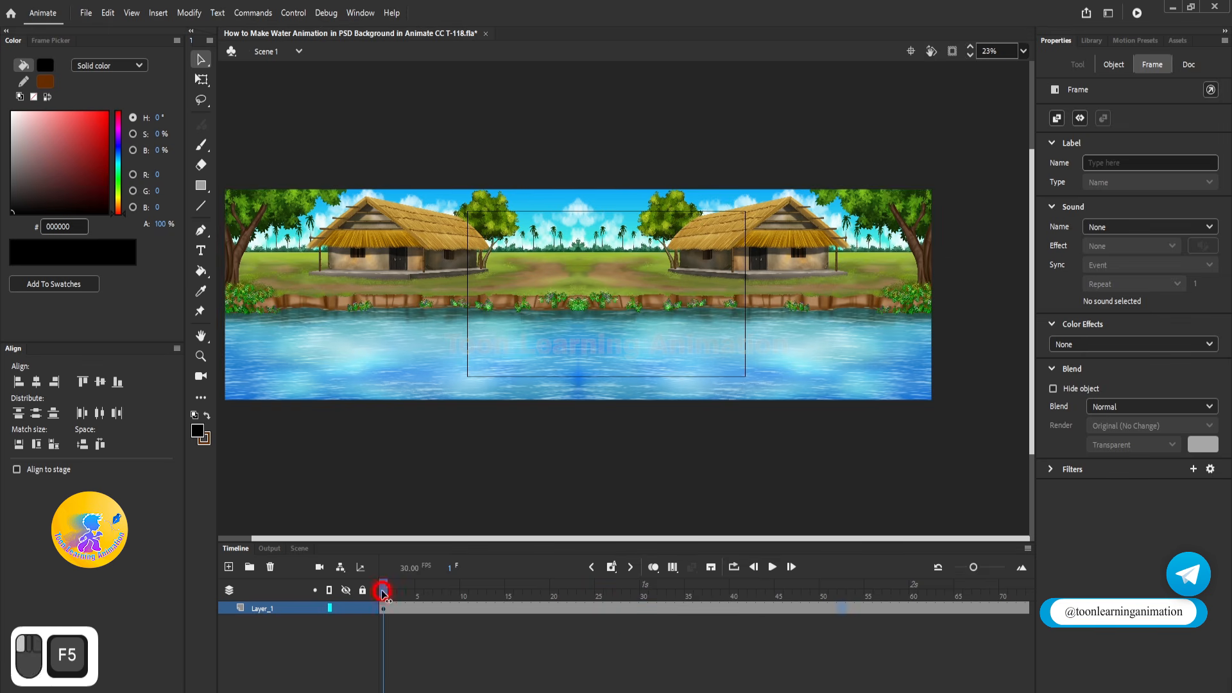
- Open the BG symbol for editing and group its two background halves into one
double_click(492, 292)
drag(636, 308, 604, 307)
click(684, 448)
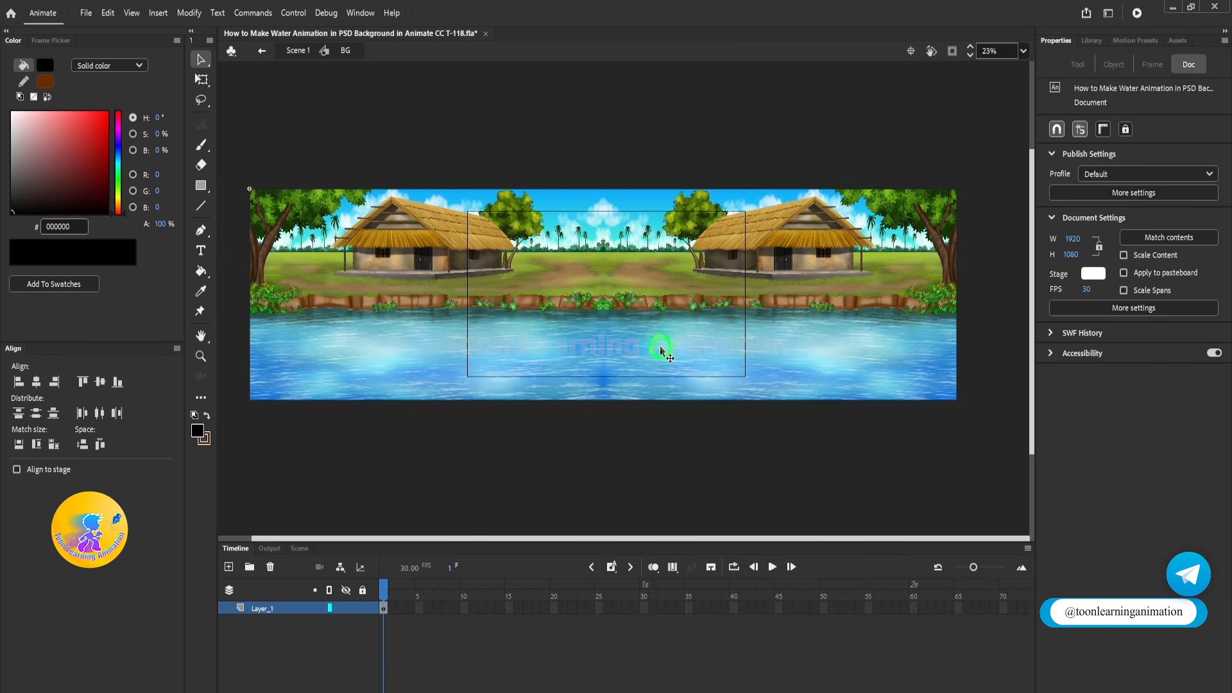
drag(661, 344, 667, 331)
key(ctrl+z)
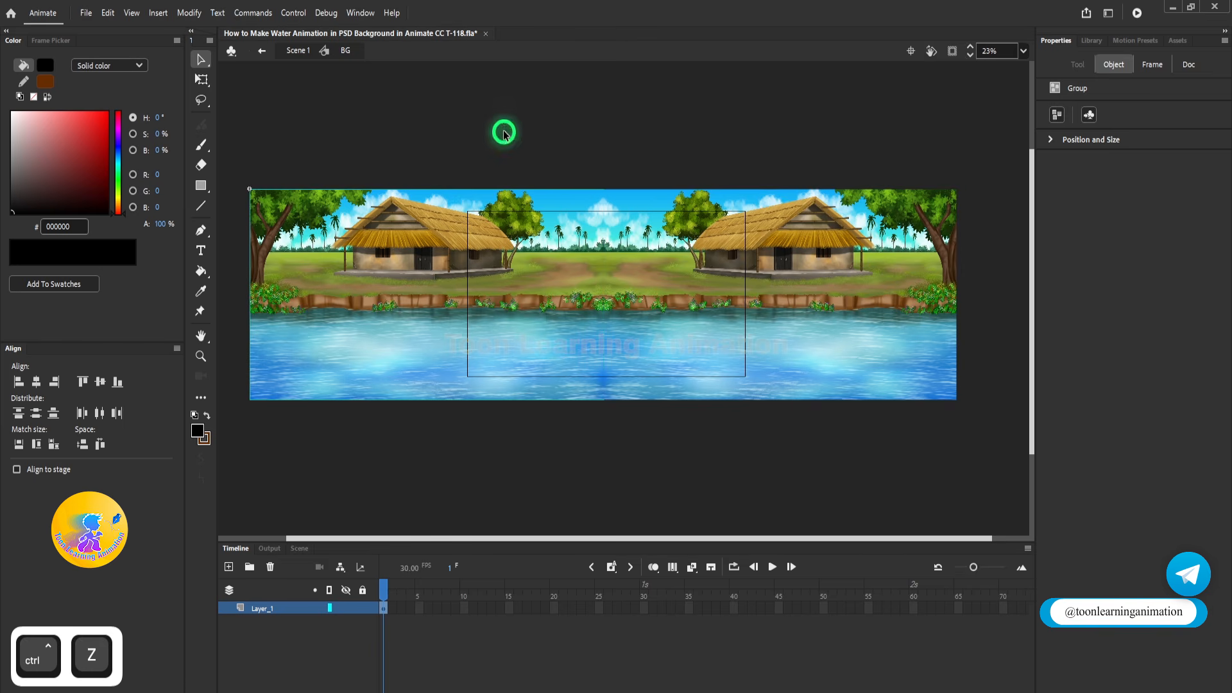
key(ctrl+g)
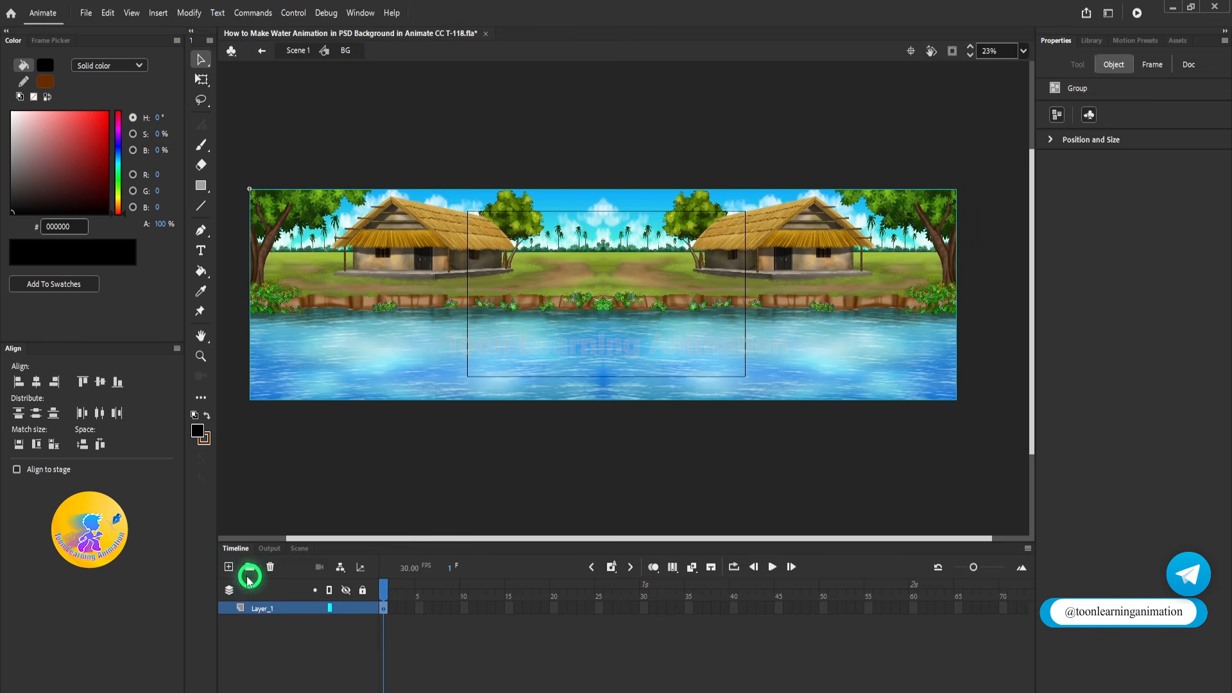
- Add a layer above Layer_1 inside BG and paste a copy of the background group in place on it
click(229, 566)
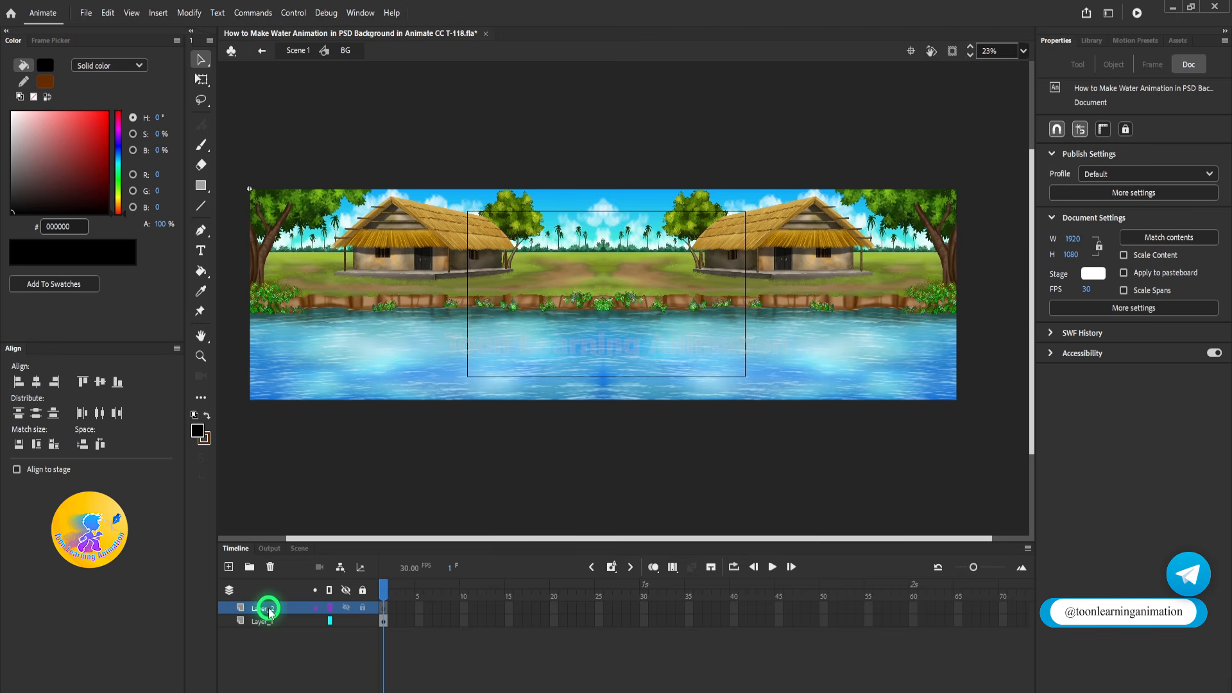
drag(603, 272, 572, 283)
key(ctrl+z)
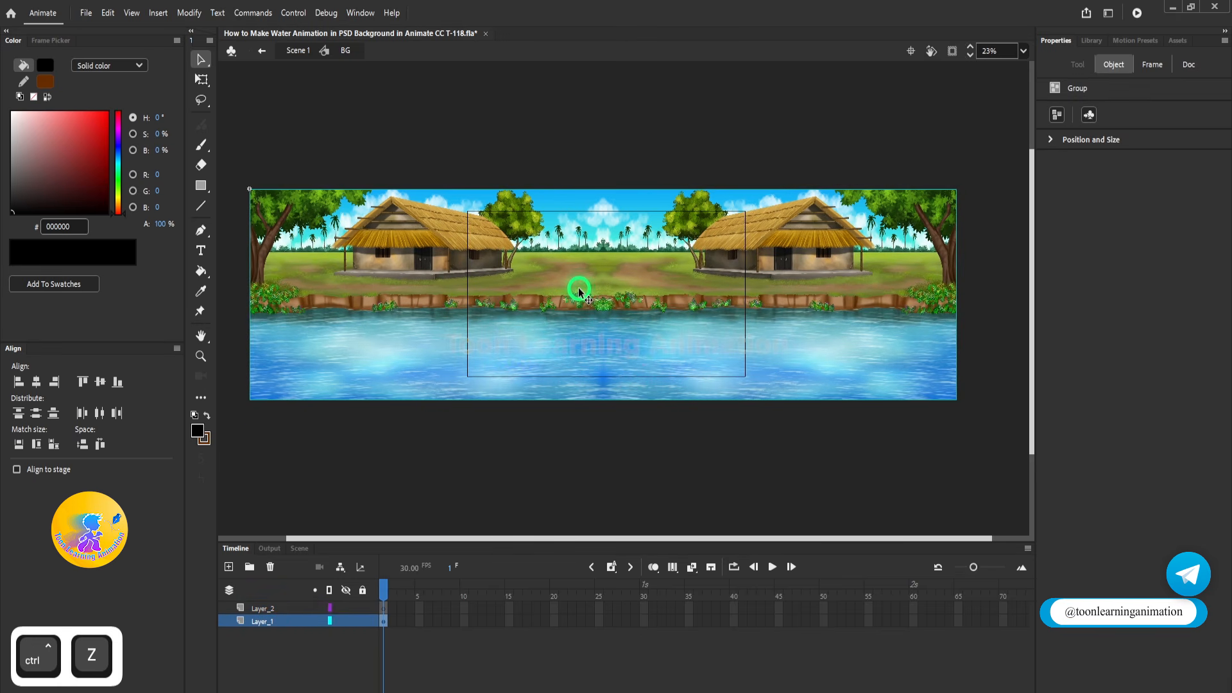
click(278, 621)
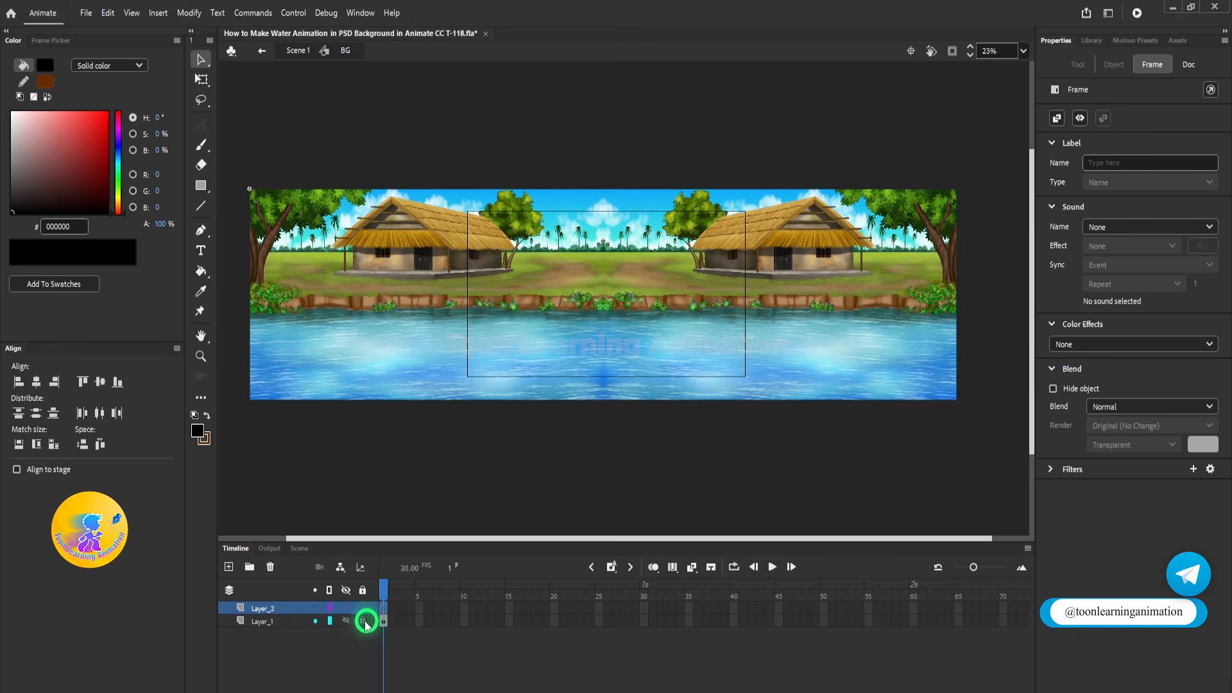
click(551, 323)
key(ctrl+c)
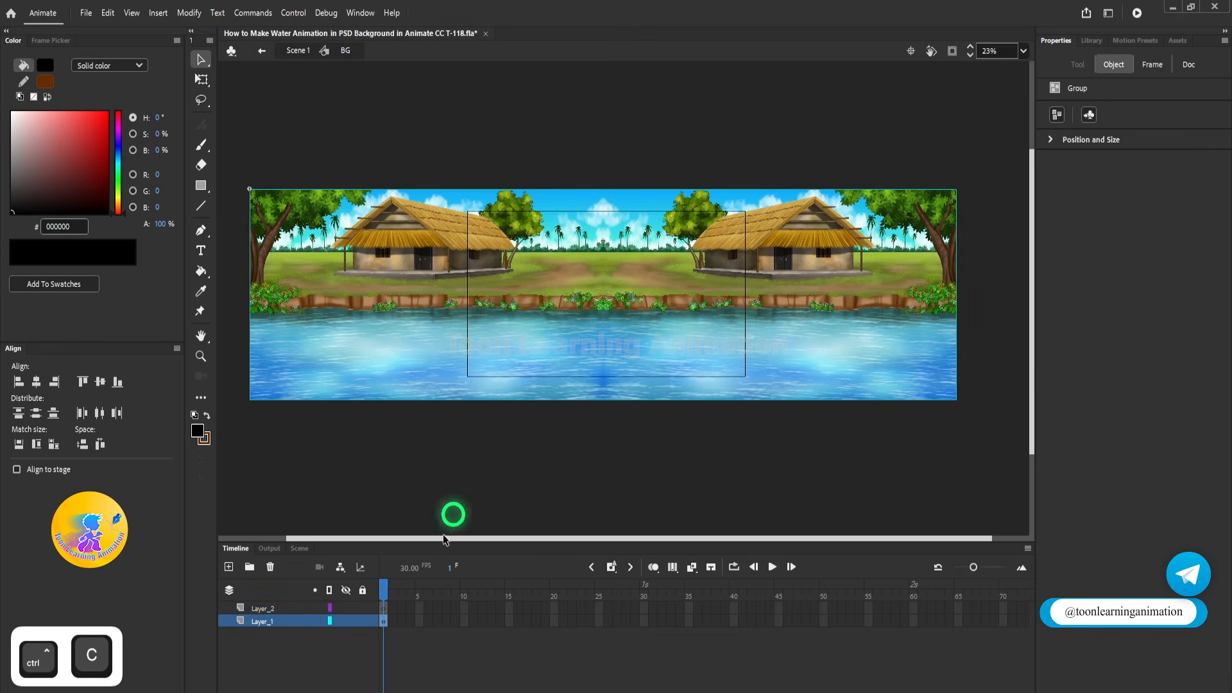
click(270, 608)
key(ctrl+shift+v)
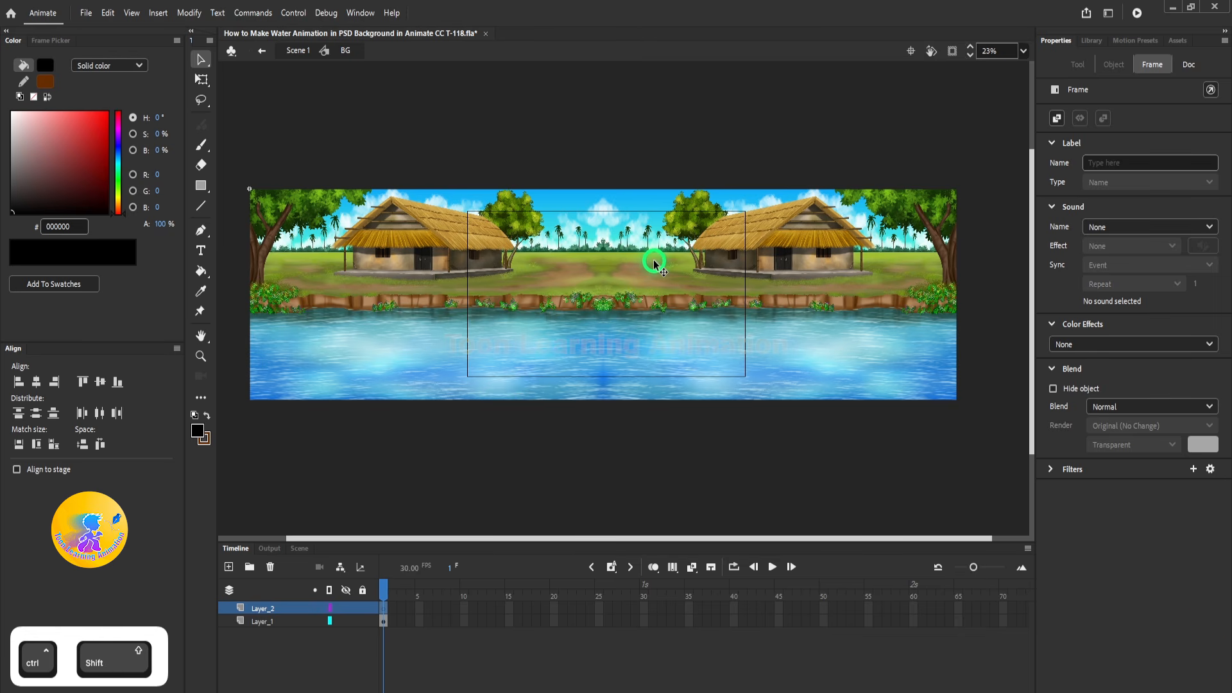
key(ctrl+shift+v)
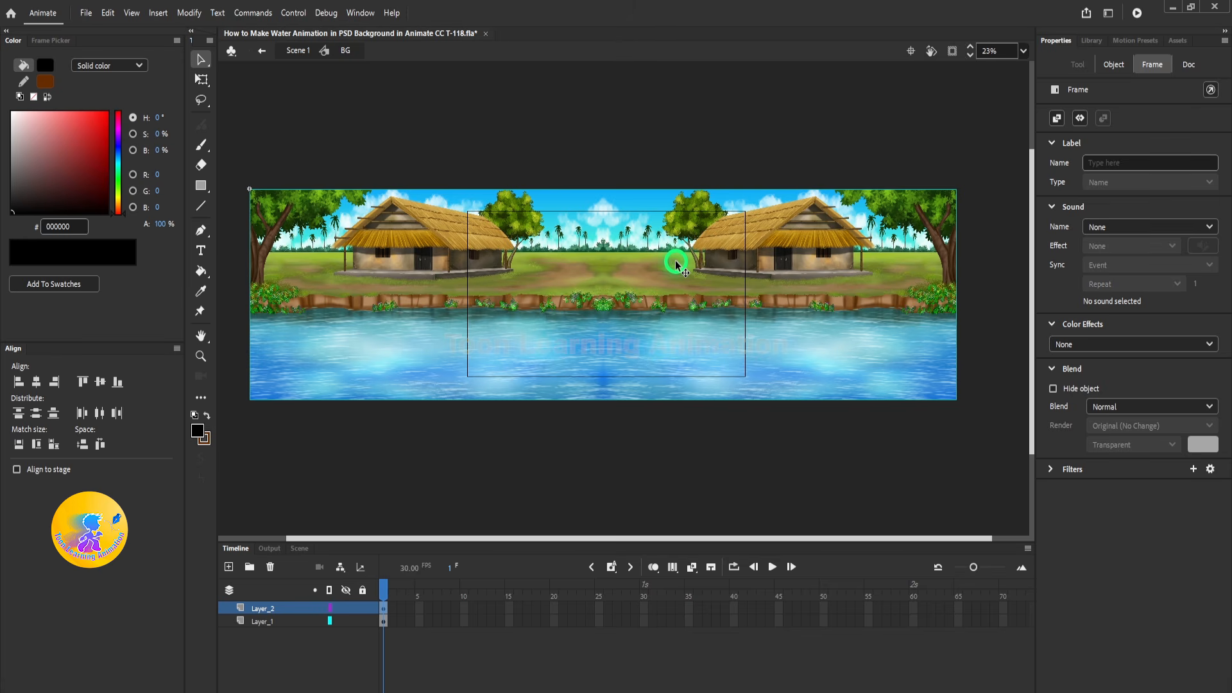
drag(714, 321, 735, 145)
key(ctrl+z)
- Rename the lower layer, Layer_1, as BG
double_click(263, 621)
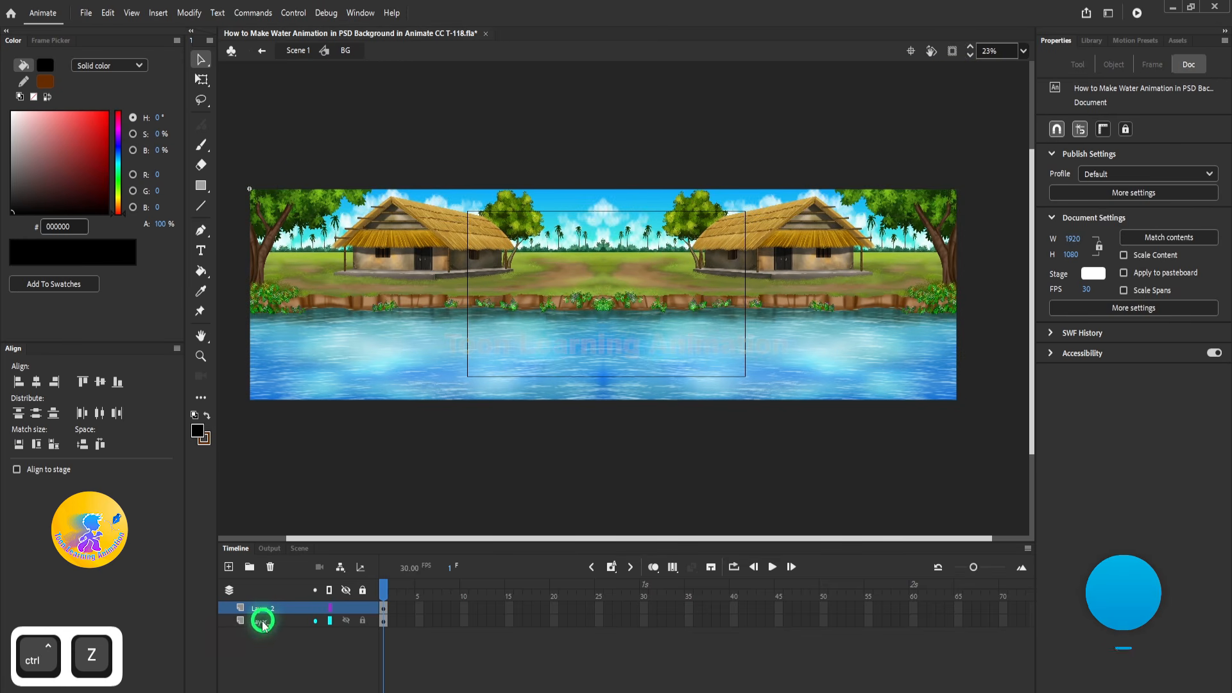
text(BG)
click(327, 647)
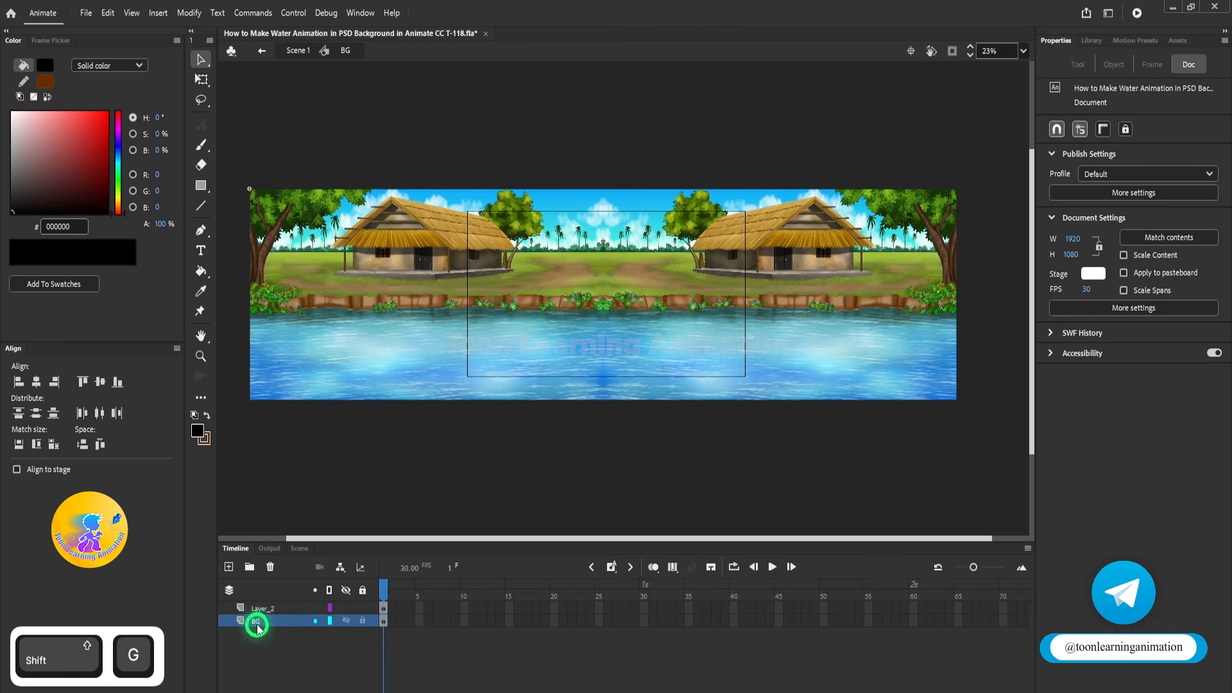
- Rename the upper layer that holds the background copy as BG2
click(260, 609)
double_click(262, 609)
text(BG)
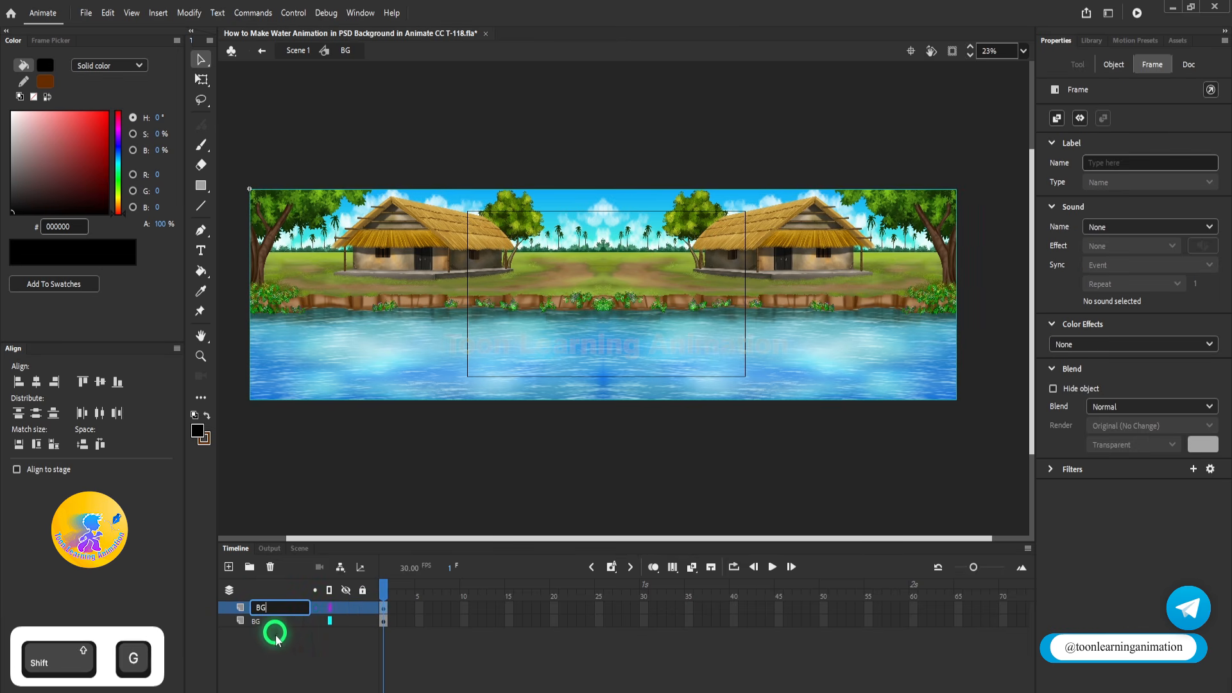
click(387, 674)
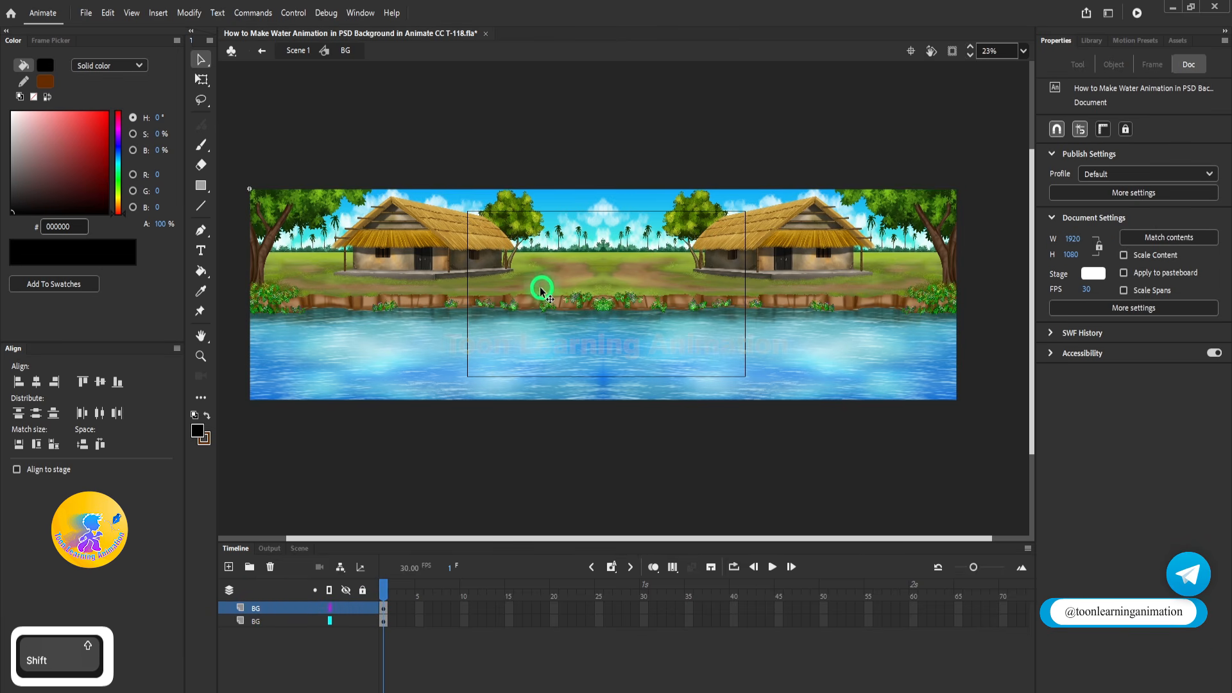
drag(541, 286, 481, 226)
key(ctrl+z)
click(263, 610)
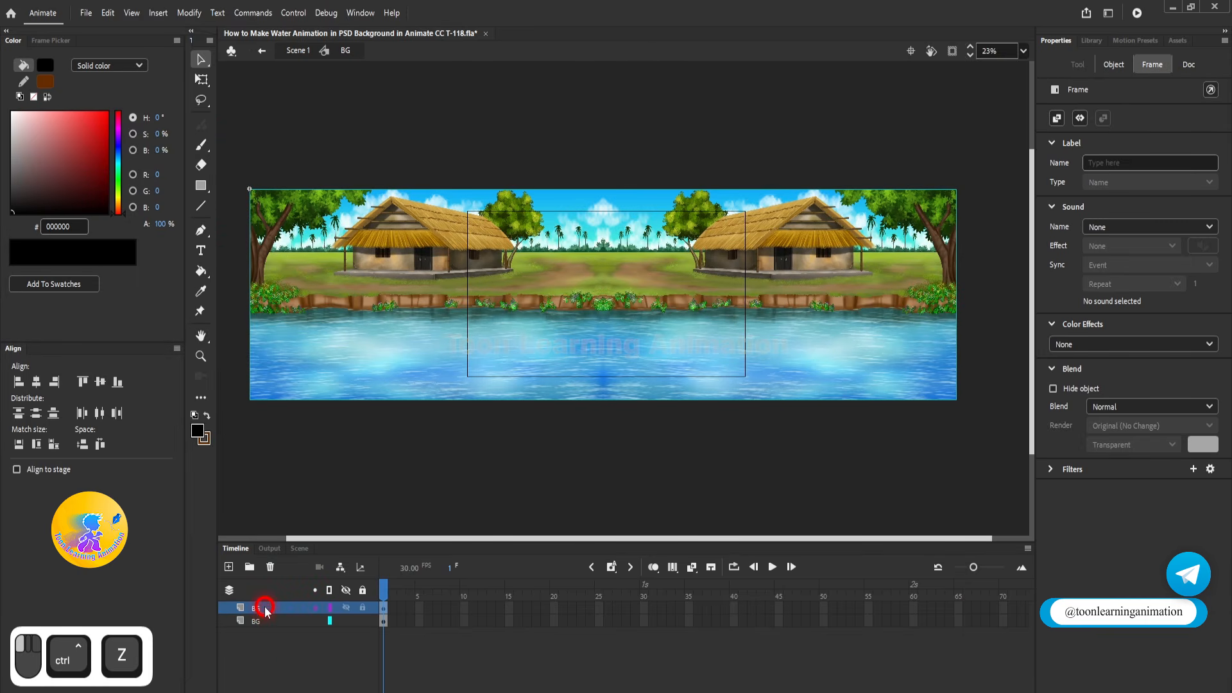
key(BackSpace)
click(263, 610)
double_click(276, 607)
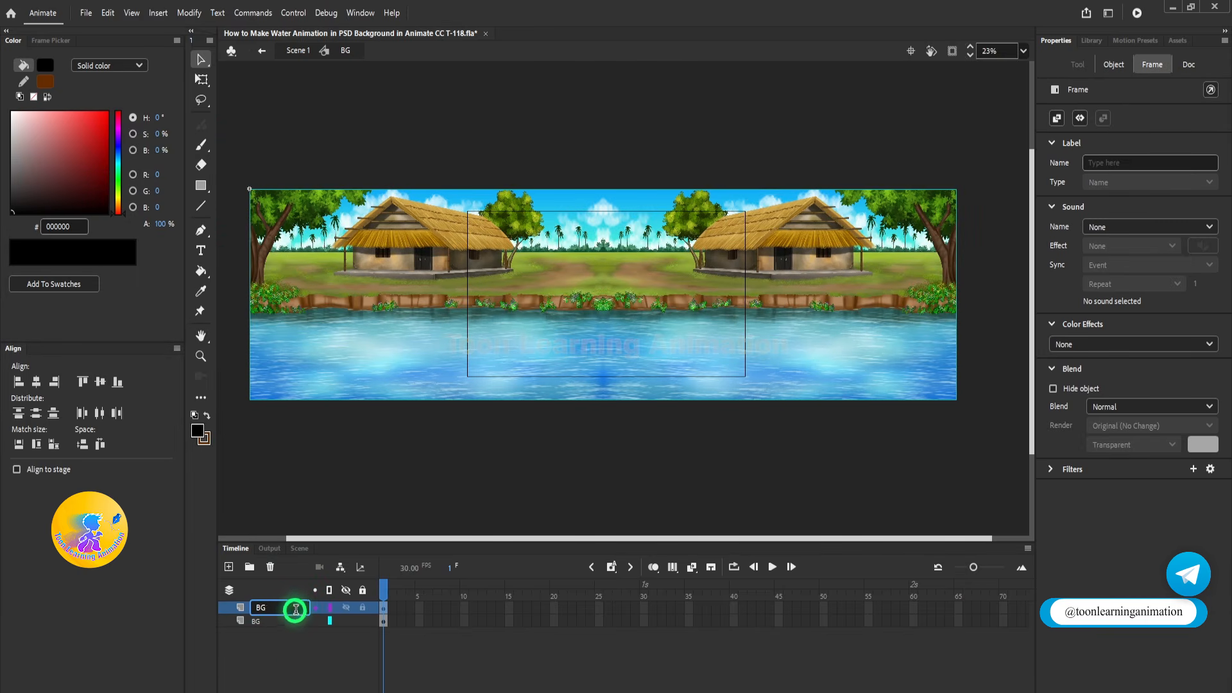
text(2)
click(328, 660)
- Convert the background copy on the BG2 layer into a graphic symbol named BG In
drag(578, 318, 619, 235)
key(ctrl+z)
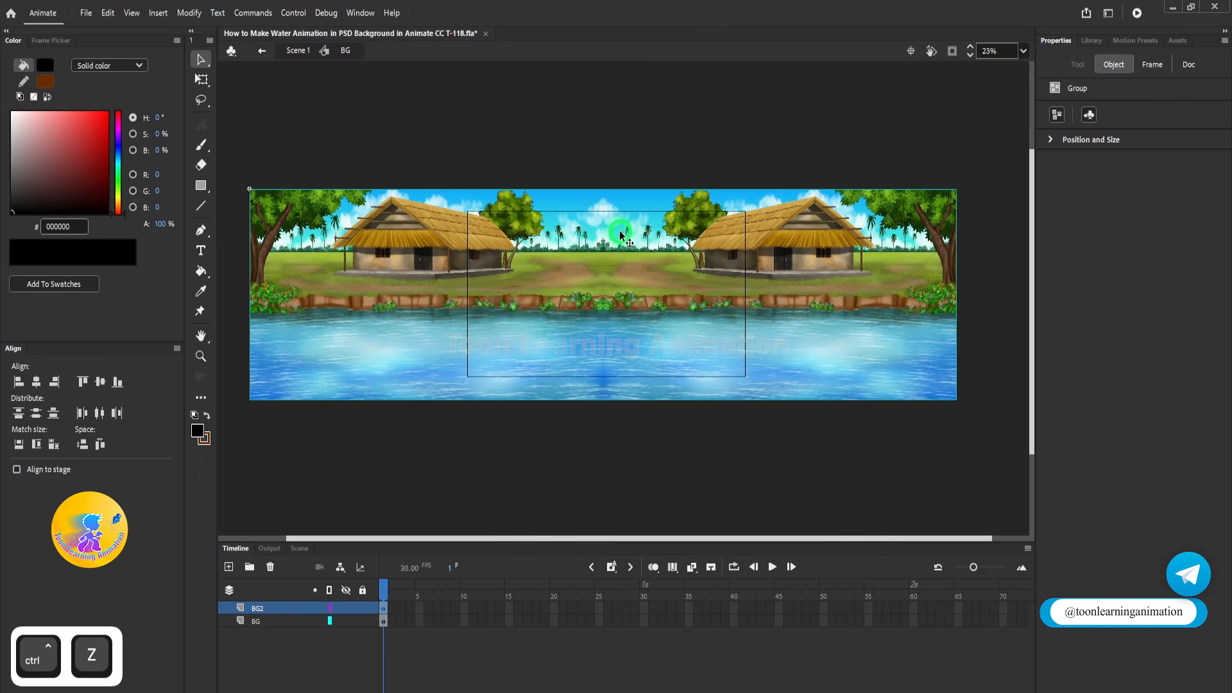
key(F8)
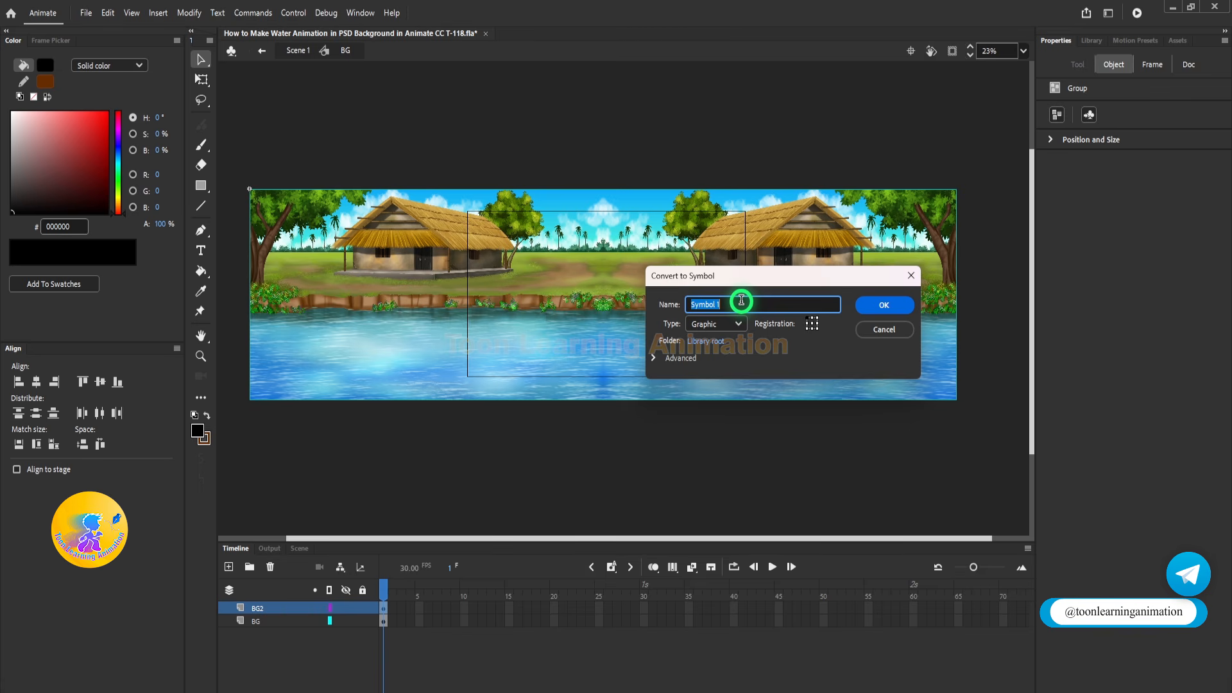
text(BG In)
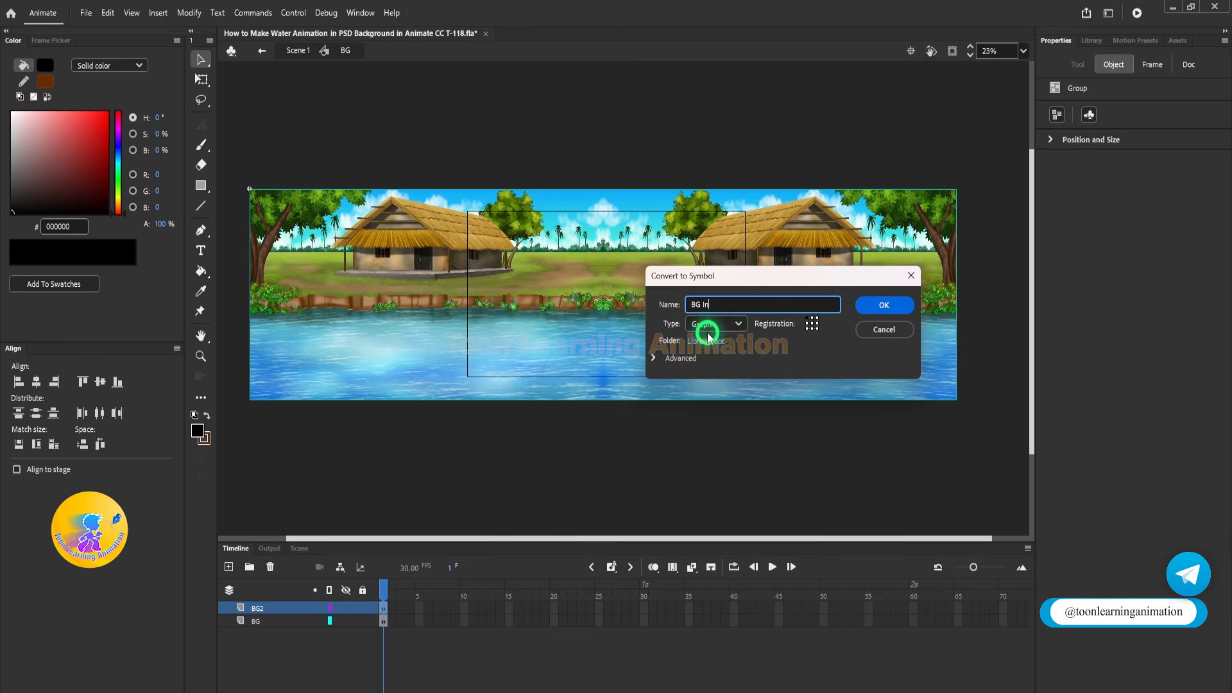
click(889, 305)
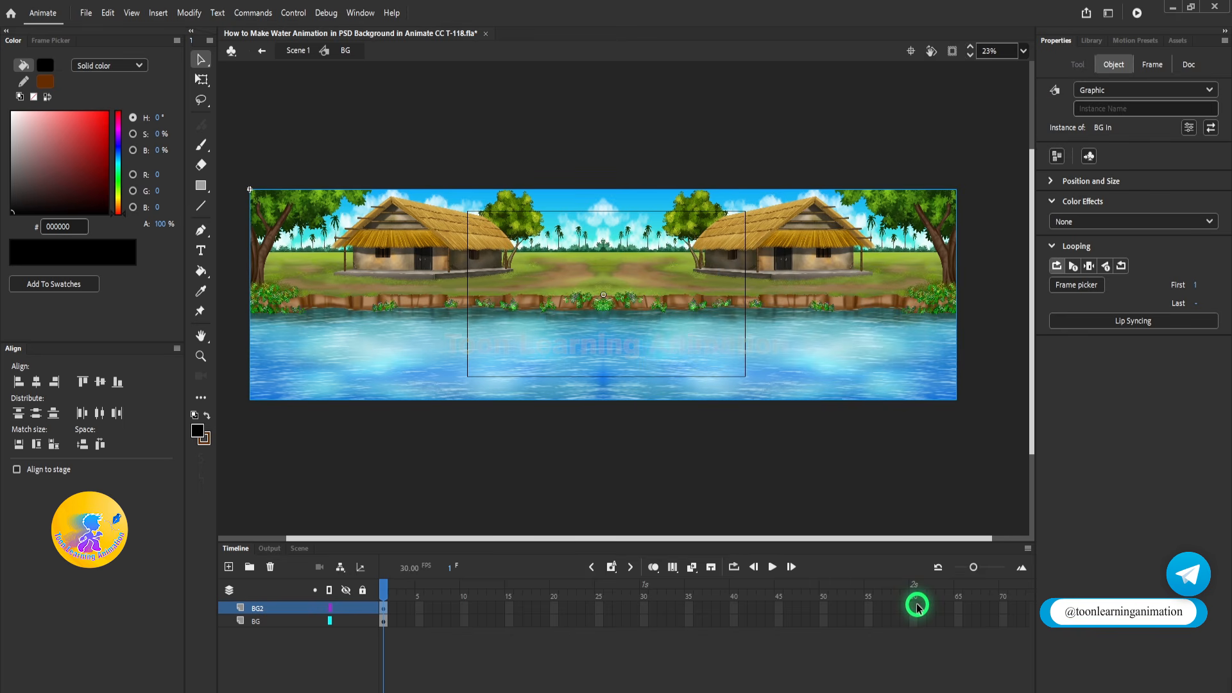
- Extend both the BG2 and BG layers to frame 60
drag(918, 606, 916, 622)
key(F5)
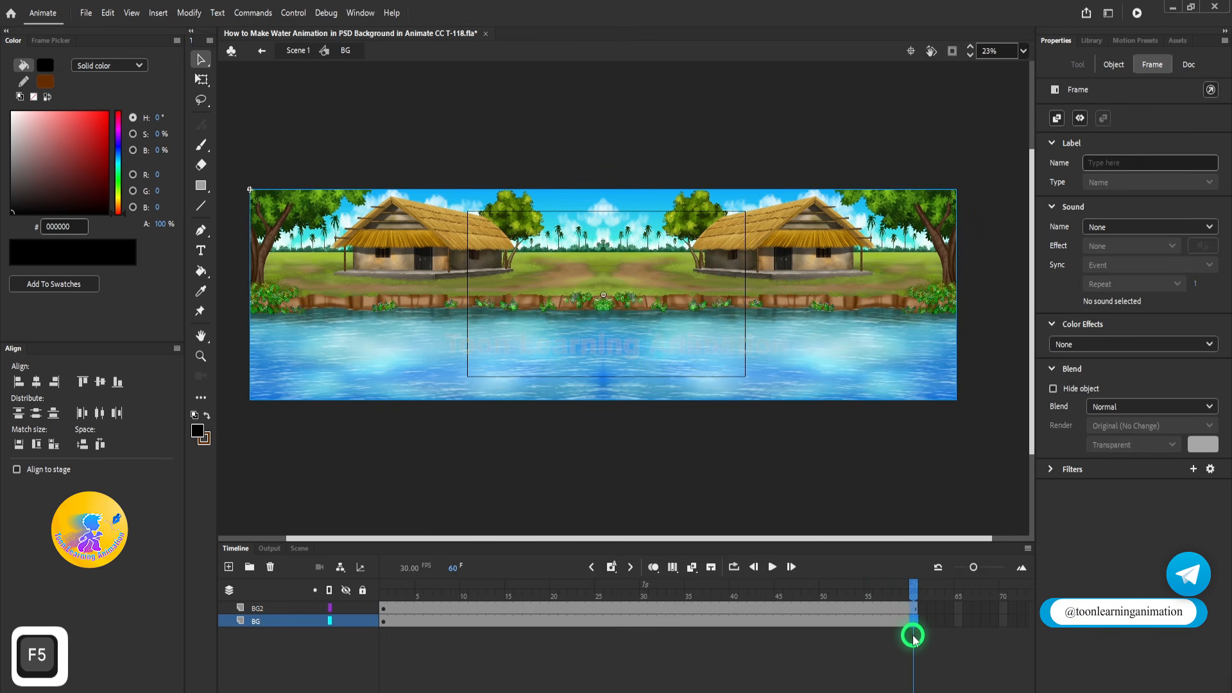
click(919, 633)
- Shift the BG In copy straight right on a frame 60 keyframe of BG2, and create a classic tween across the layer
click(913, 611)
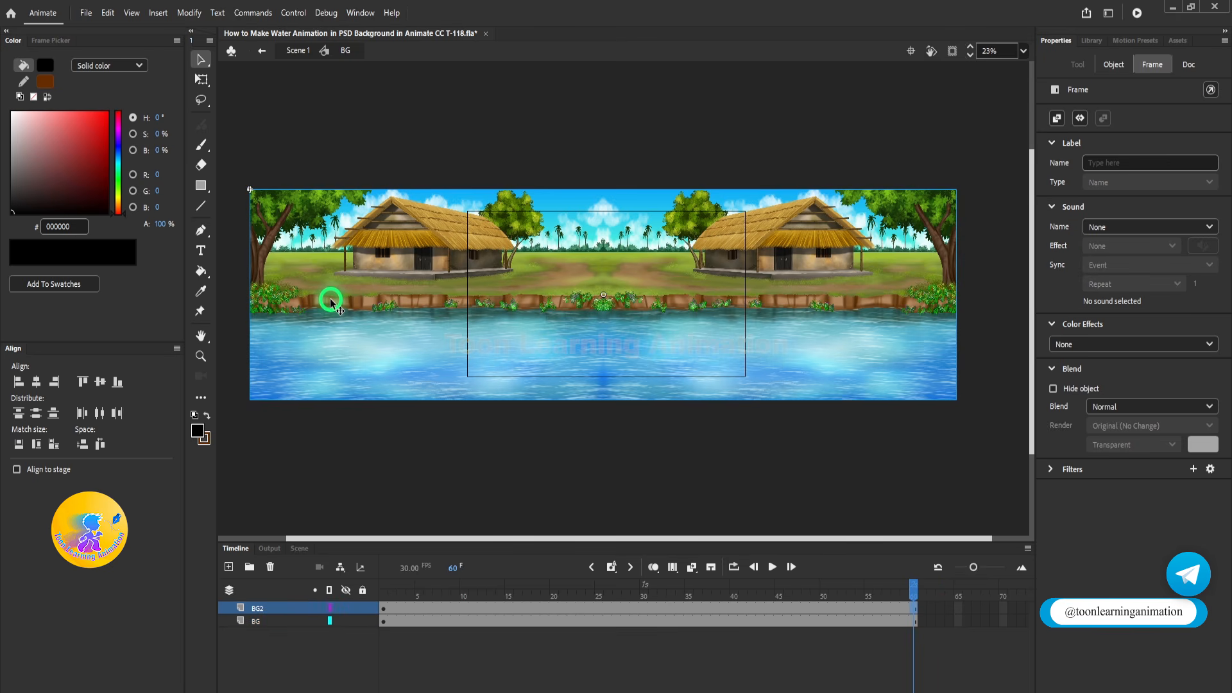
drag(331, 302, 515, 309)
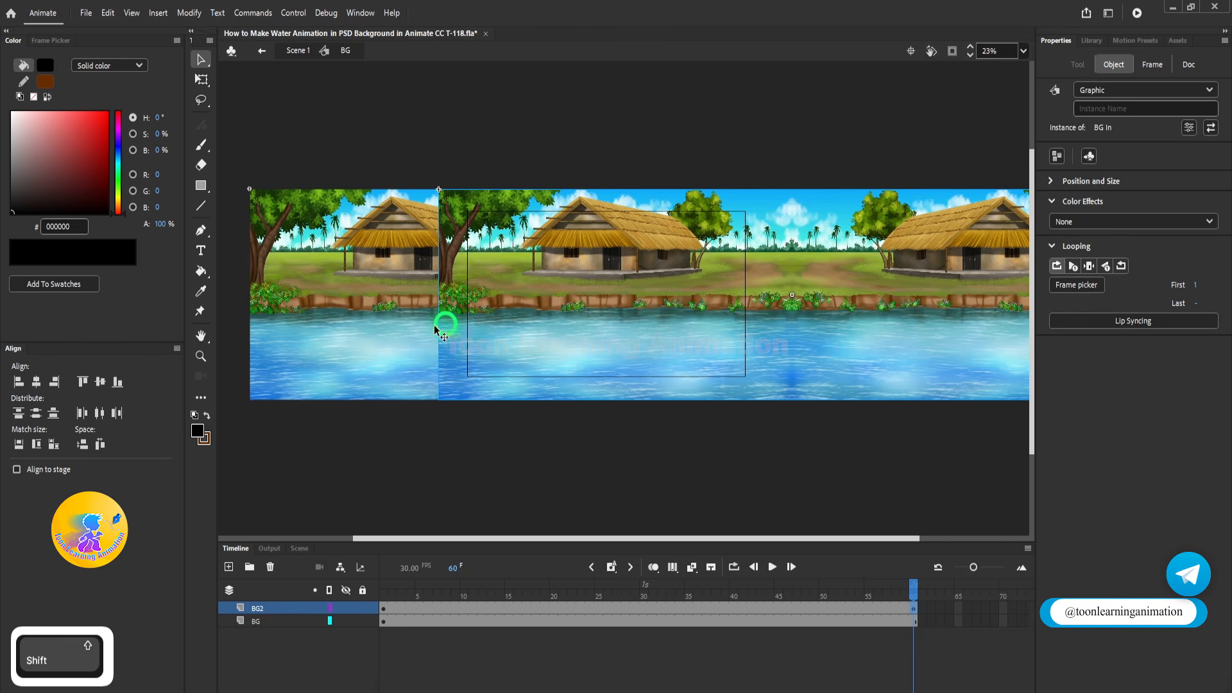
right_click(536, 607)
click(593, 216)
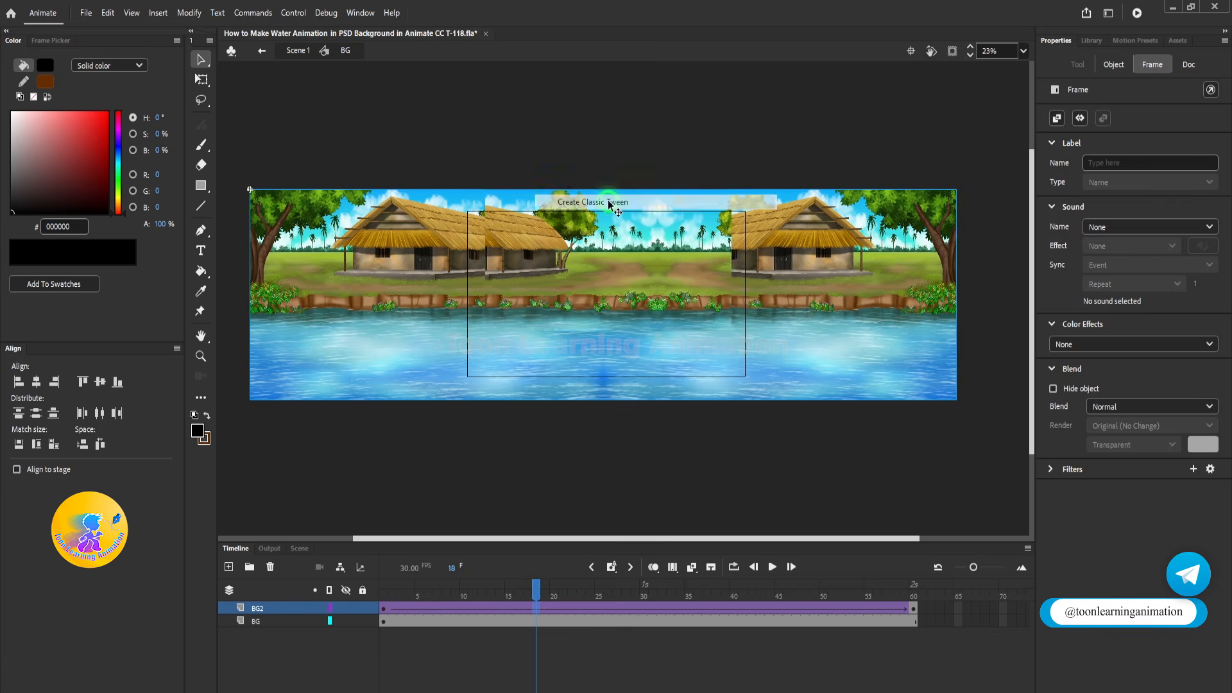
- Play the BG2 tween through to frame 60 and return to frame 1 to check the starting position
click(425, 638)
key(Return)
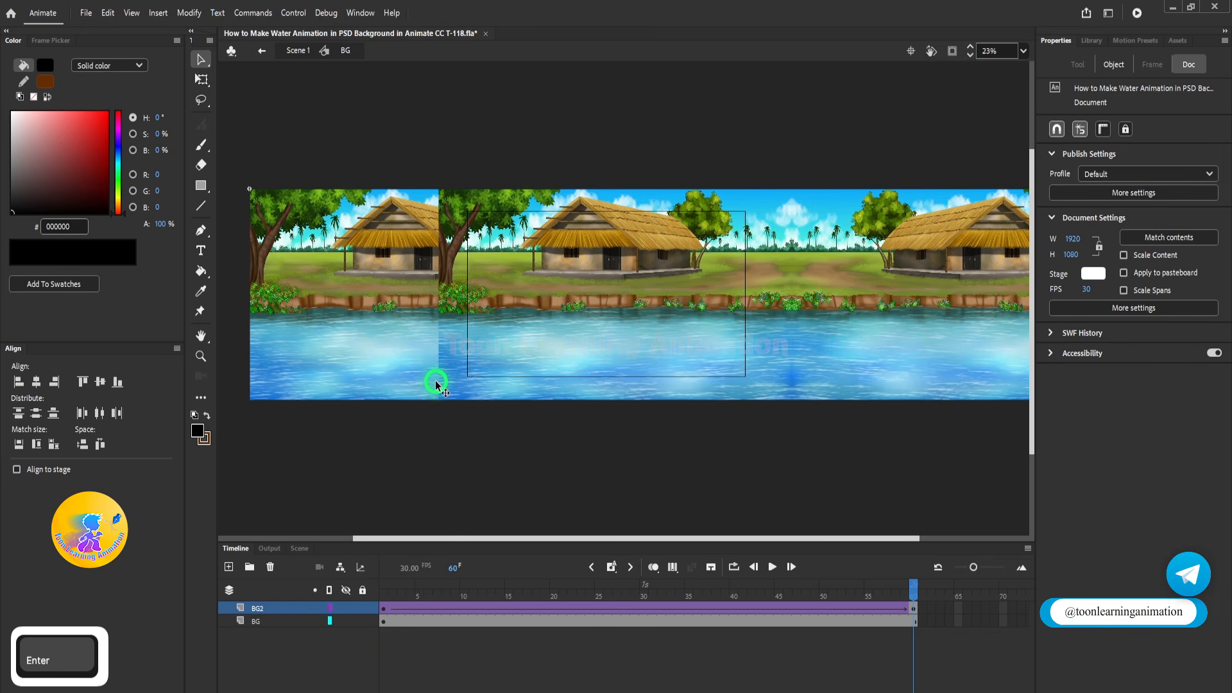
click(384, 594)
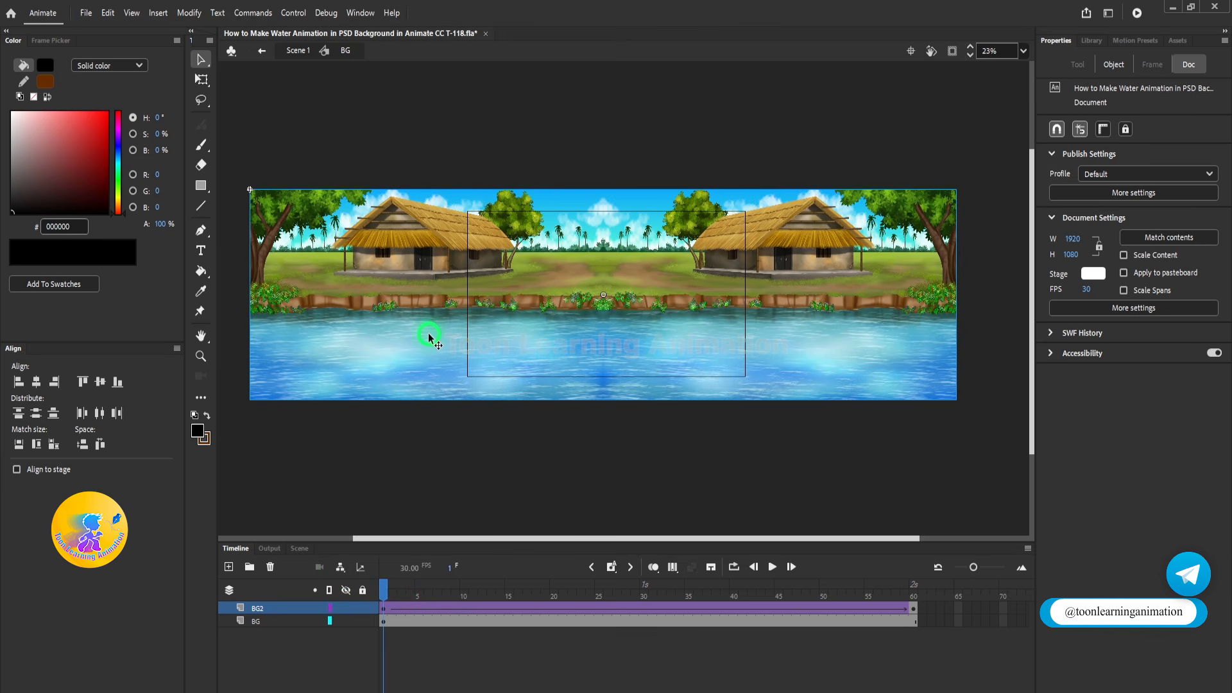
drag(420, 313, 426, 275)
key(ctrl+z)
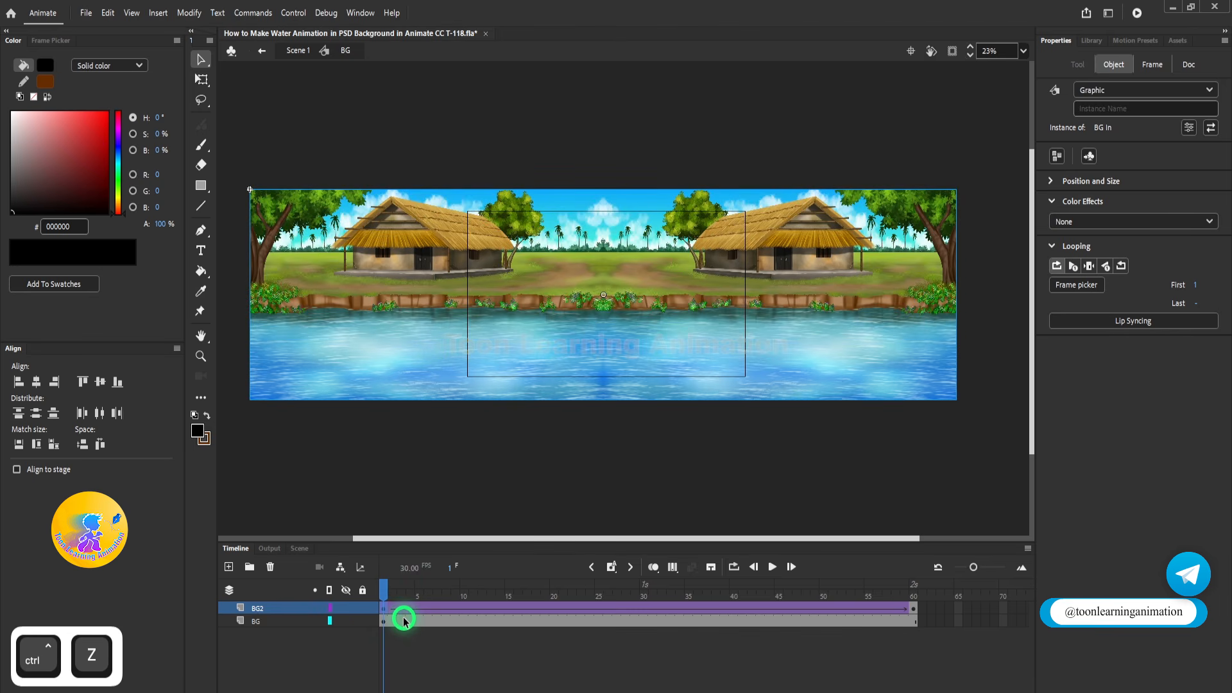
- Open the BG In symbol on the BG2 layer for editing
double_click(473, 244)
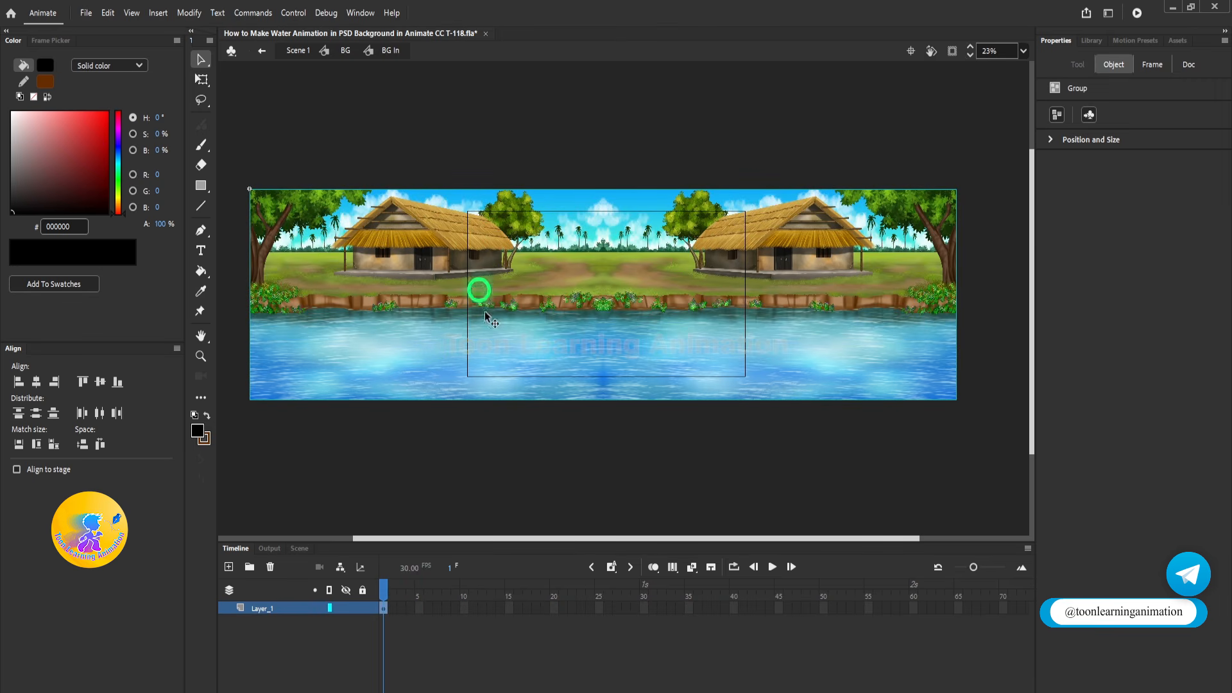
drag(518, 363, 518, 283)
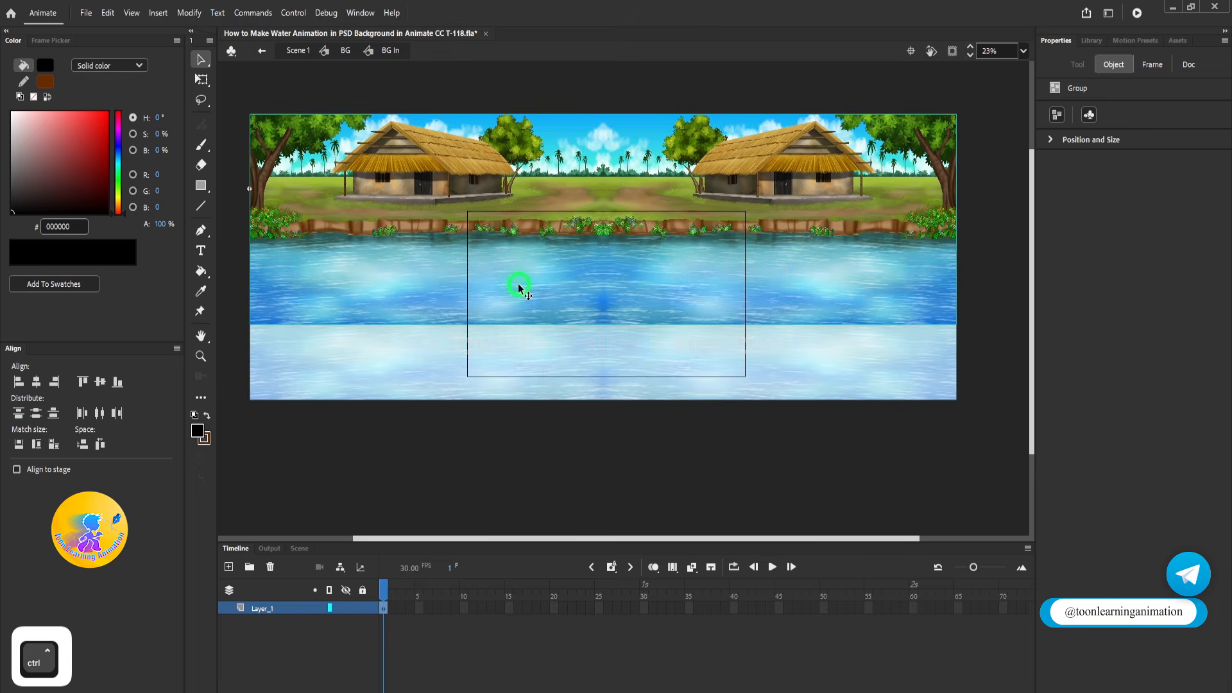
key(ctrl+z)
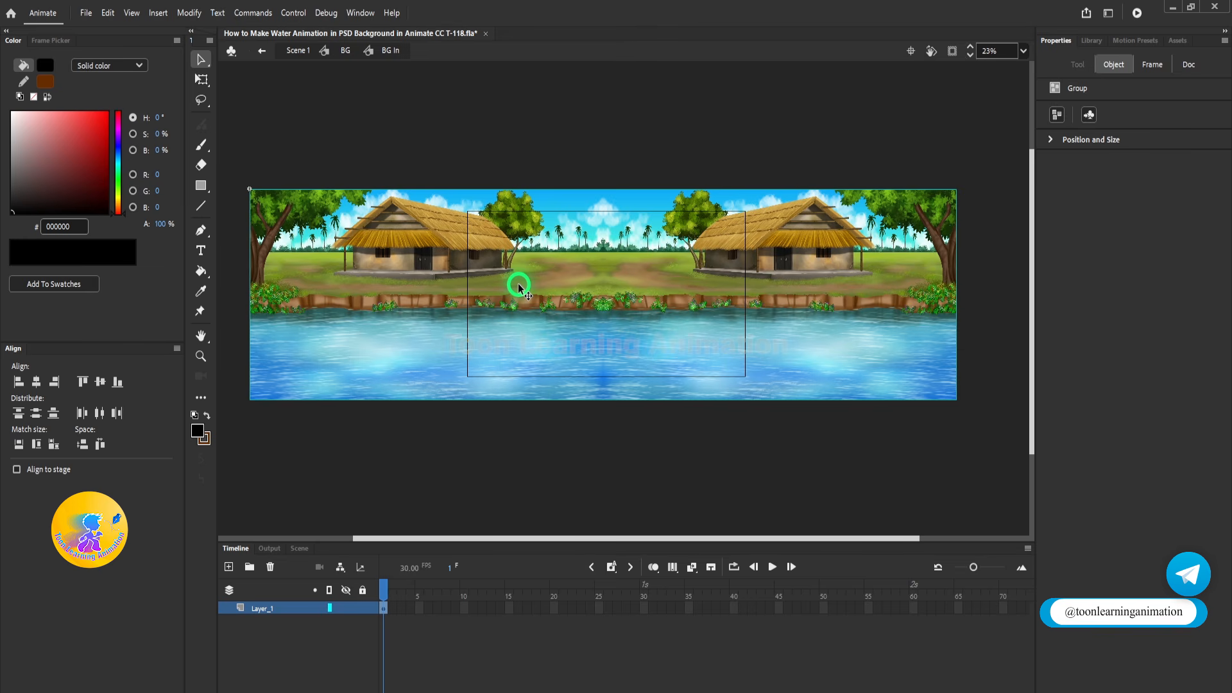
key(ctrl+y)
key(ctrl+z)
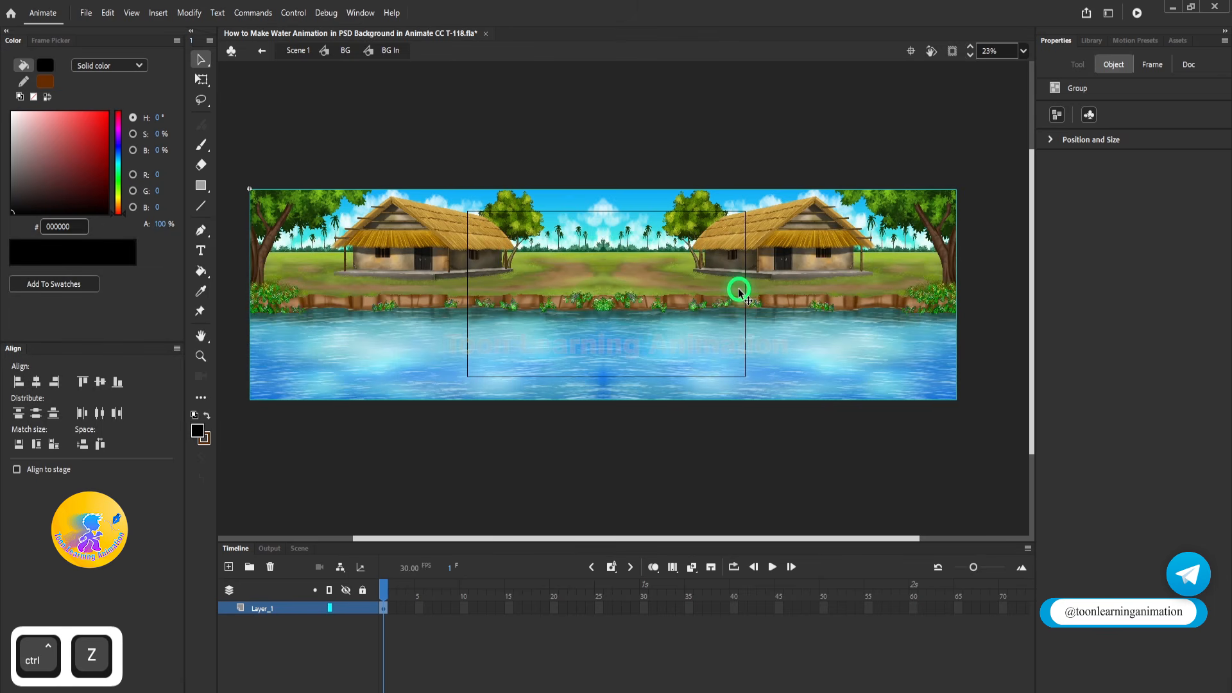
- Convert the background group inside BG In into a graphic symbol named BG with Alpha
key(F8)
key(shift+F8)
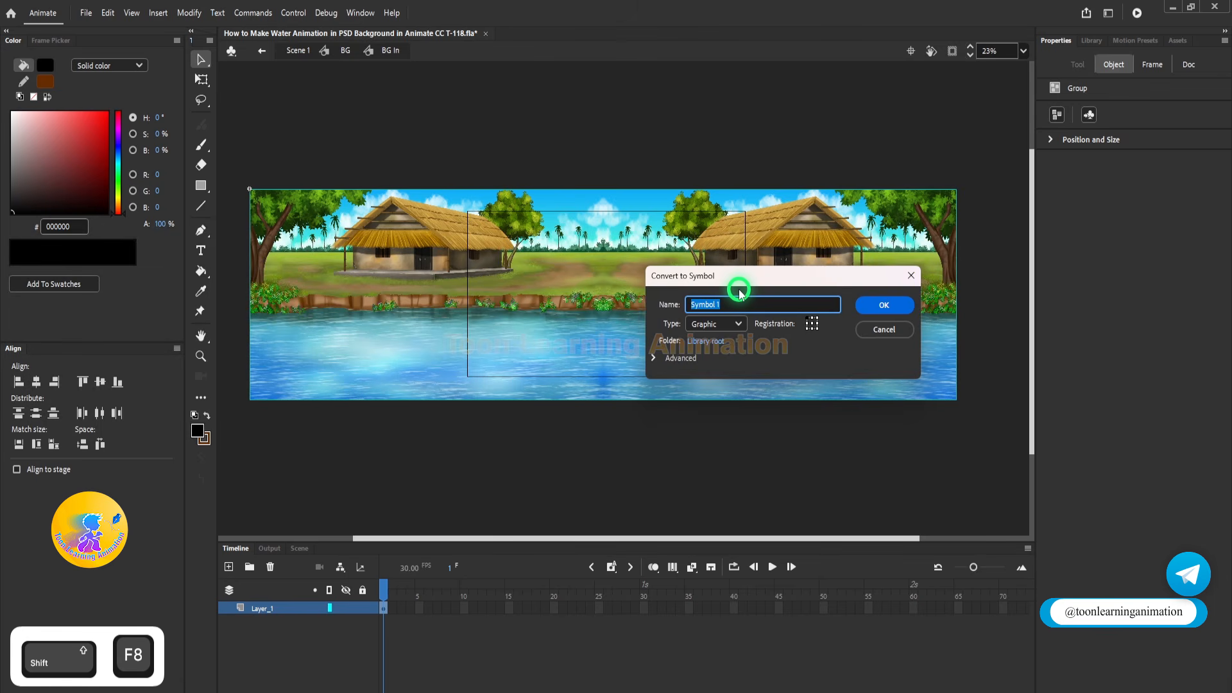
text(BG wi)
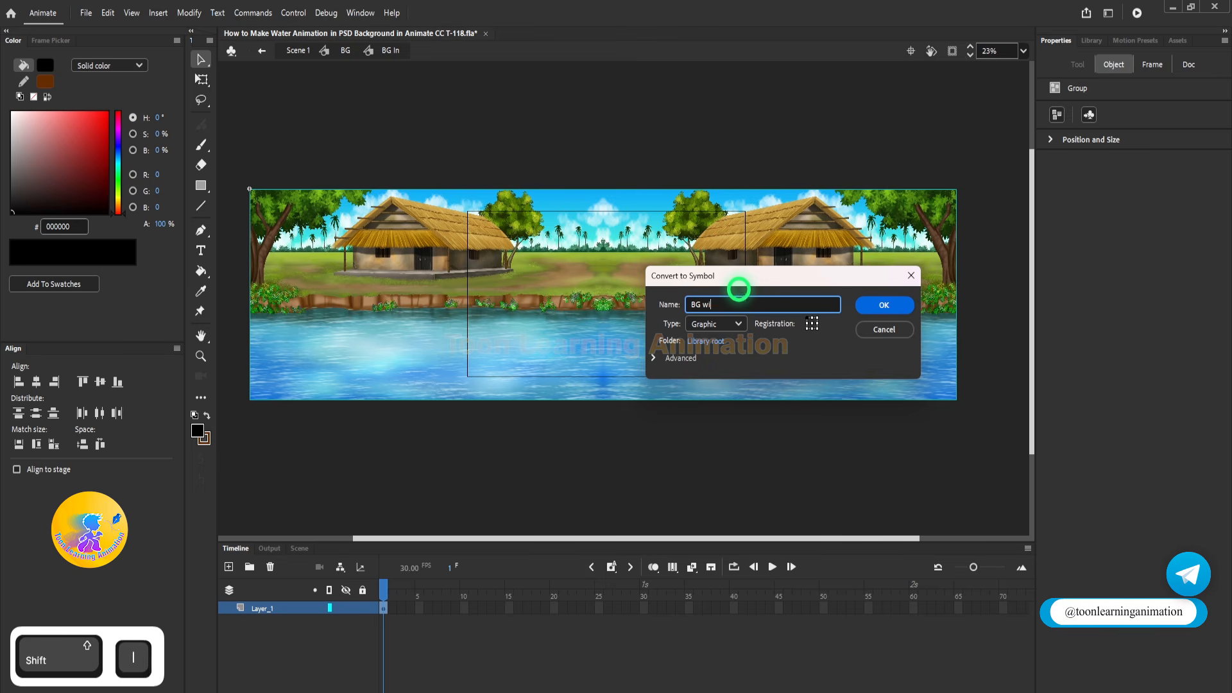
text(th Alpha)
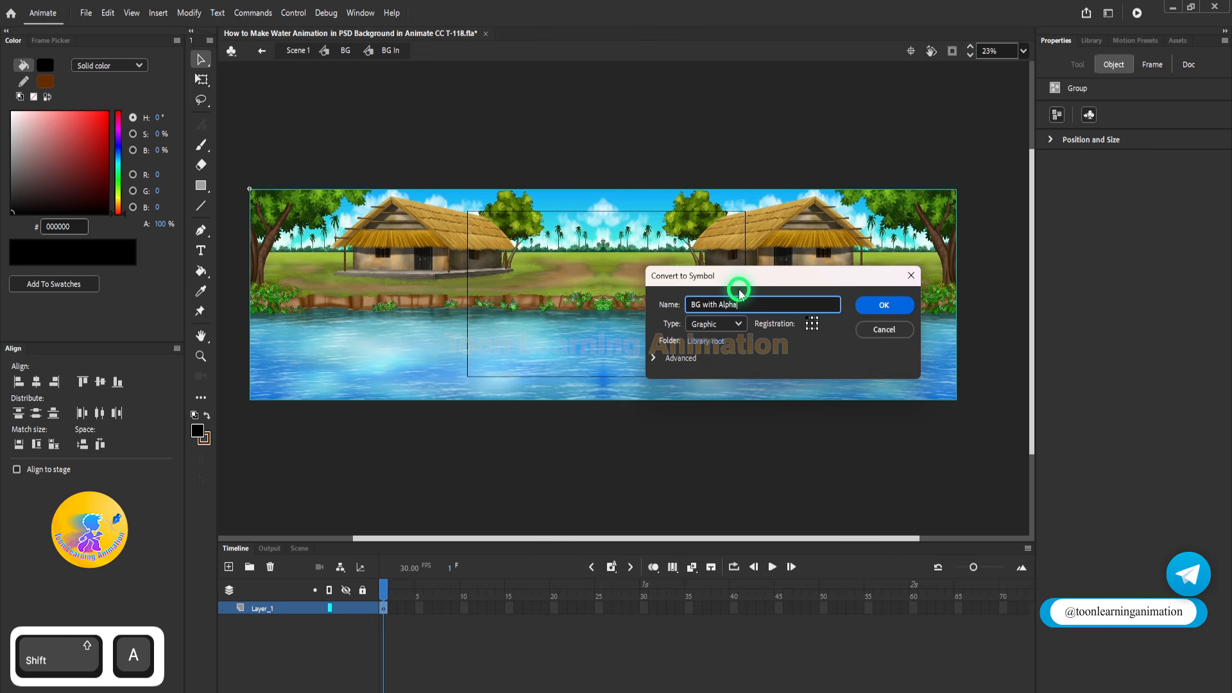
key(Return)
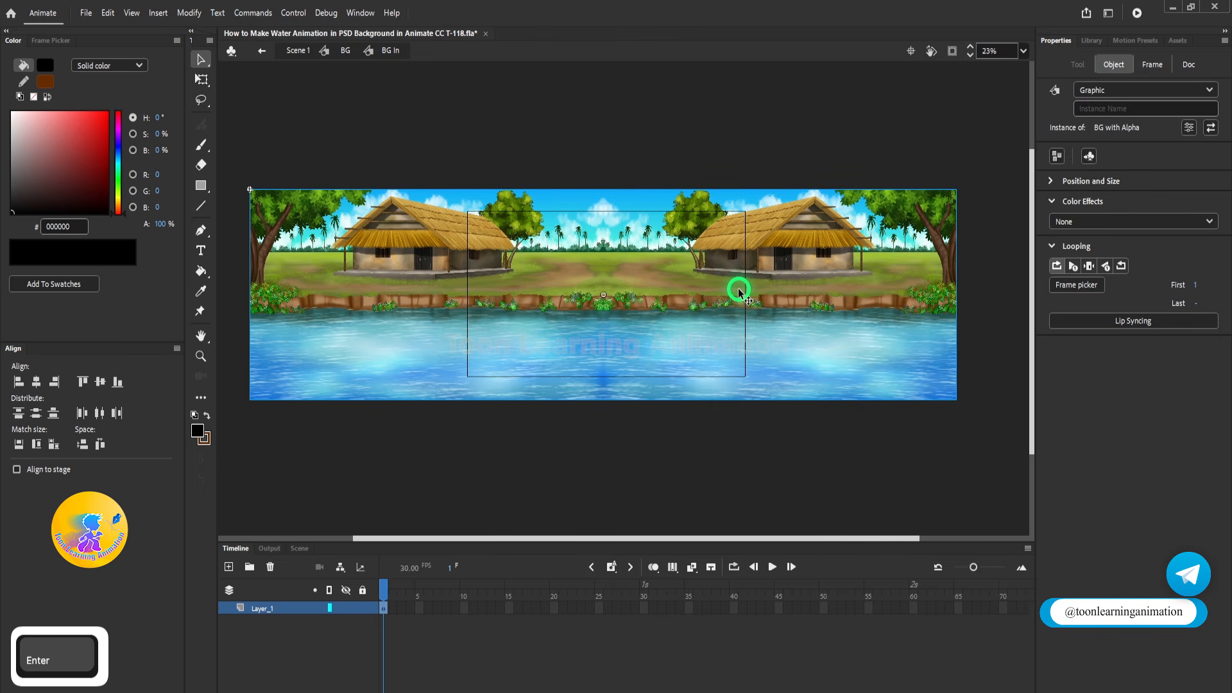
- Insert keyframes at frames 60 and 30 on Layer_1 of the BG In symbol
click(914, 606)
key(F6)
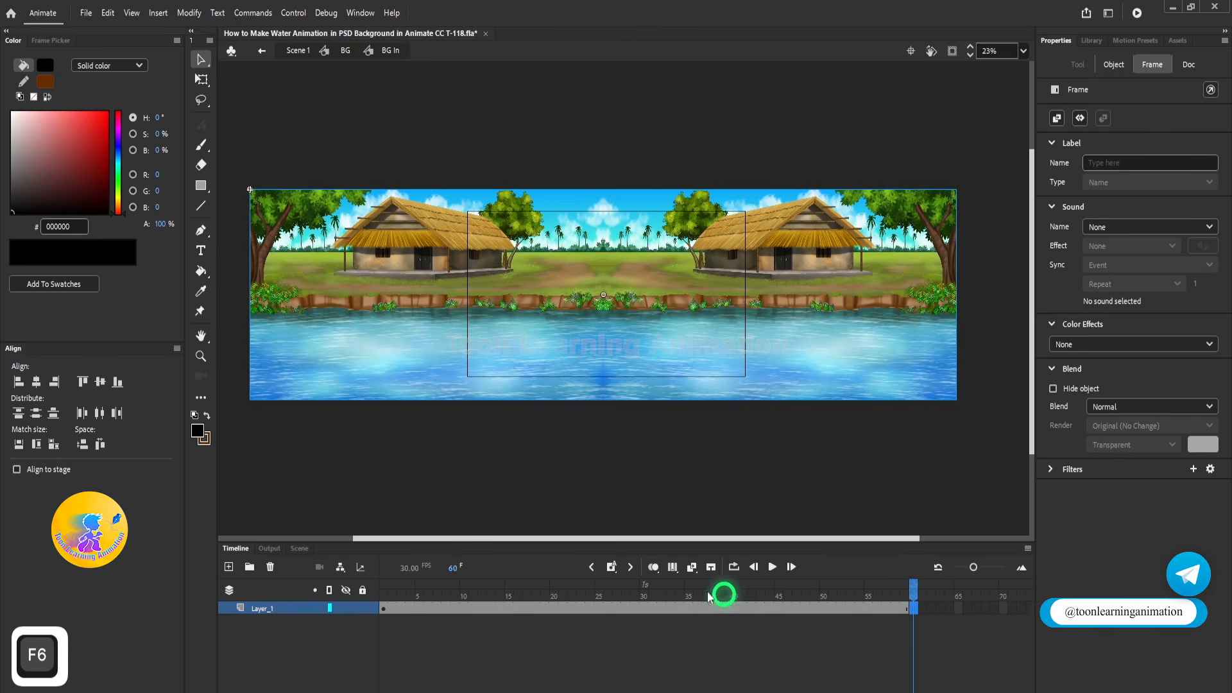
click(641, 613)
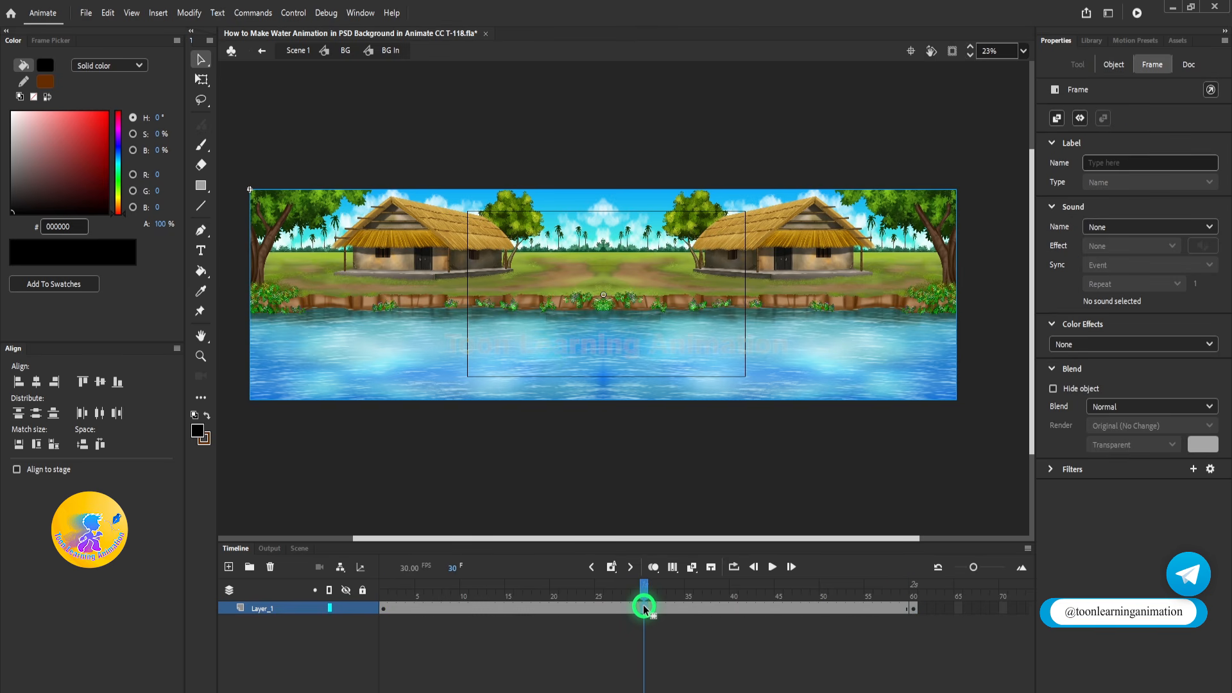
key(F6)
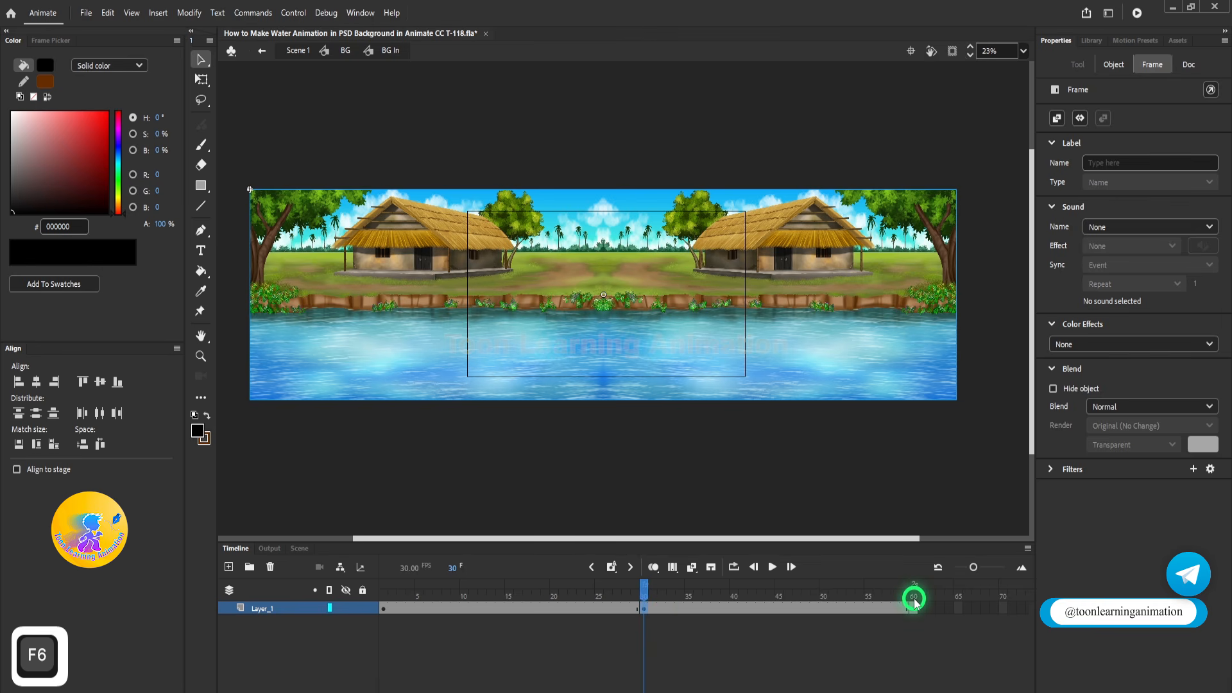
click(914, 599)
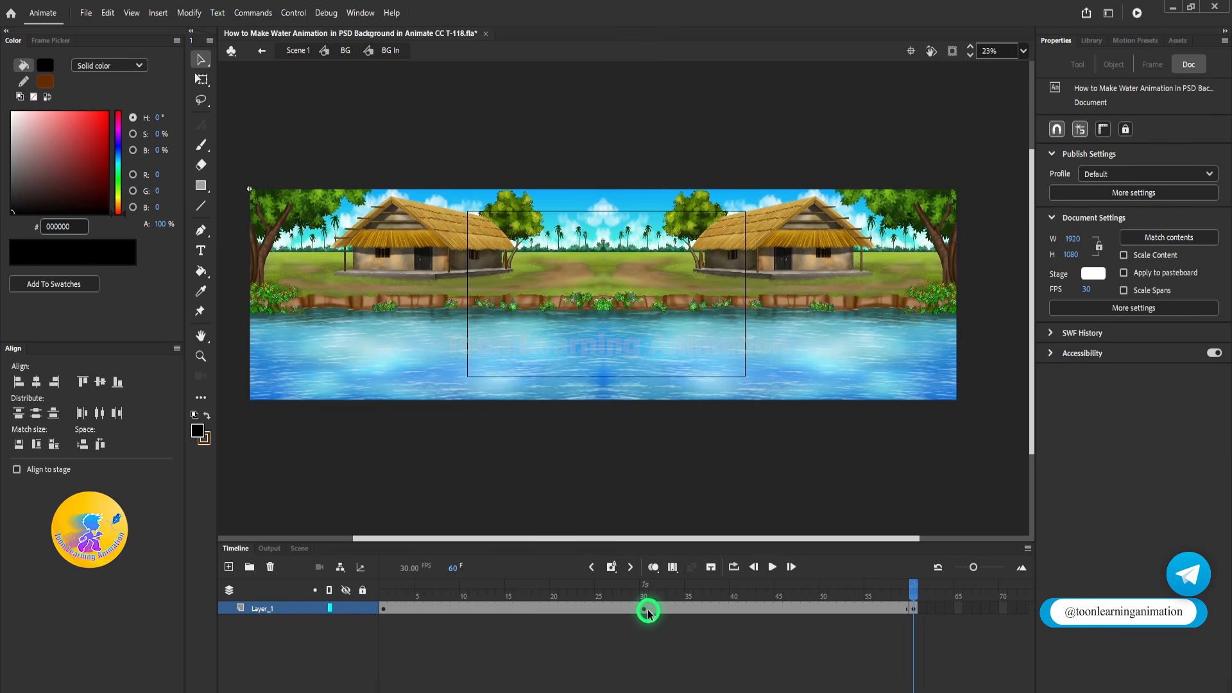
- Apply an Alpha color effect of 55% to the BG with Alpha instance on the frame 30 keyframe
click(645, 610)
click(688, 325)
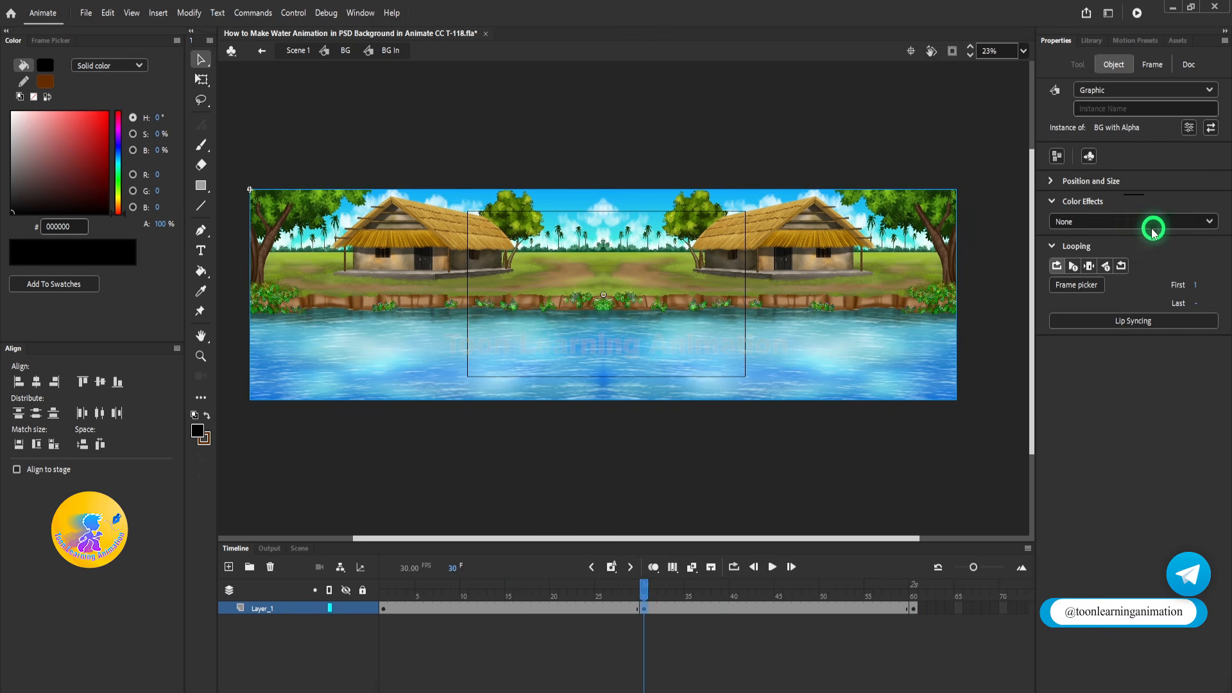
click(1093, 222)
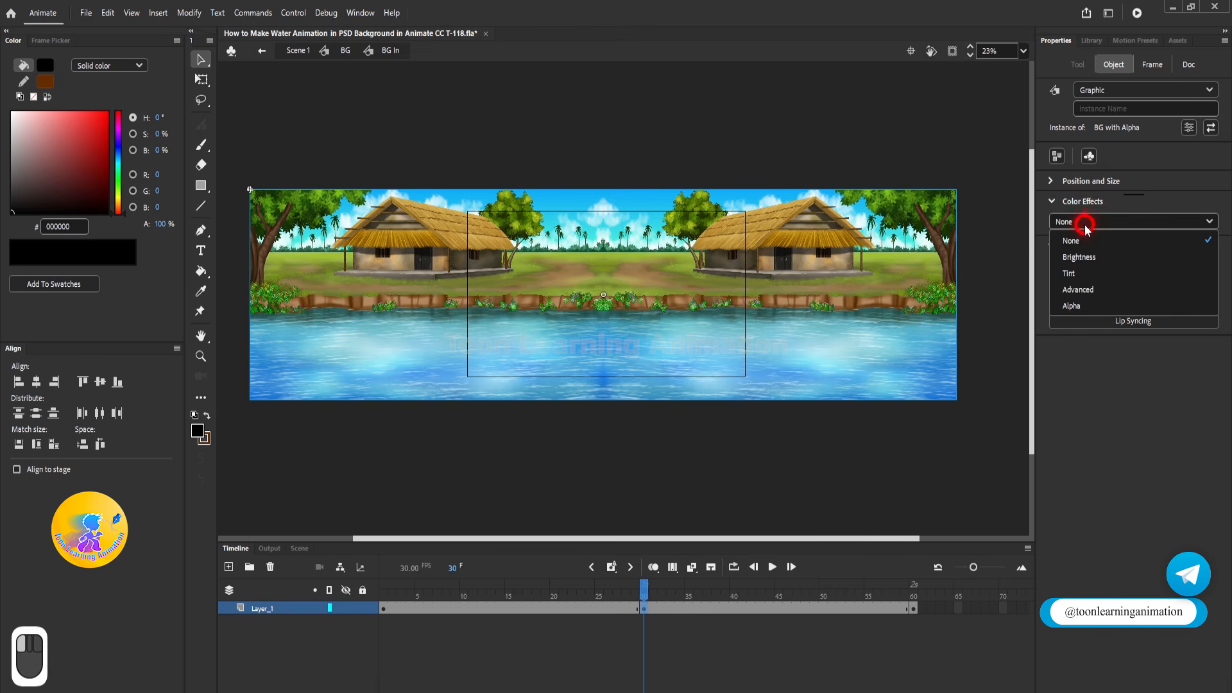
click(1087, 307)
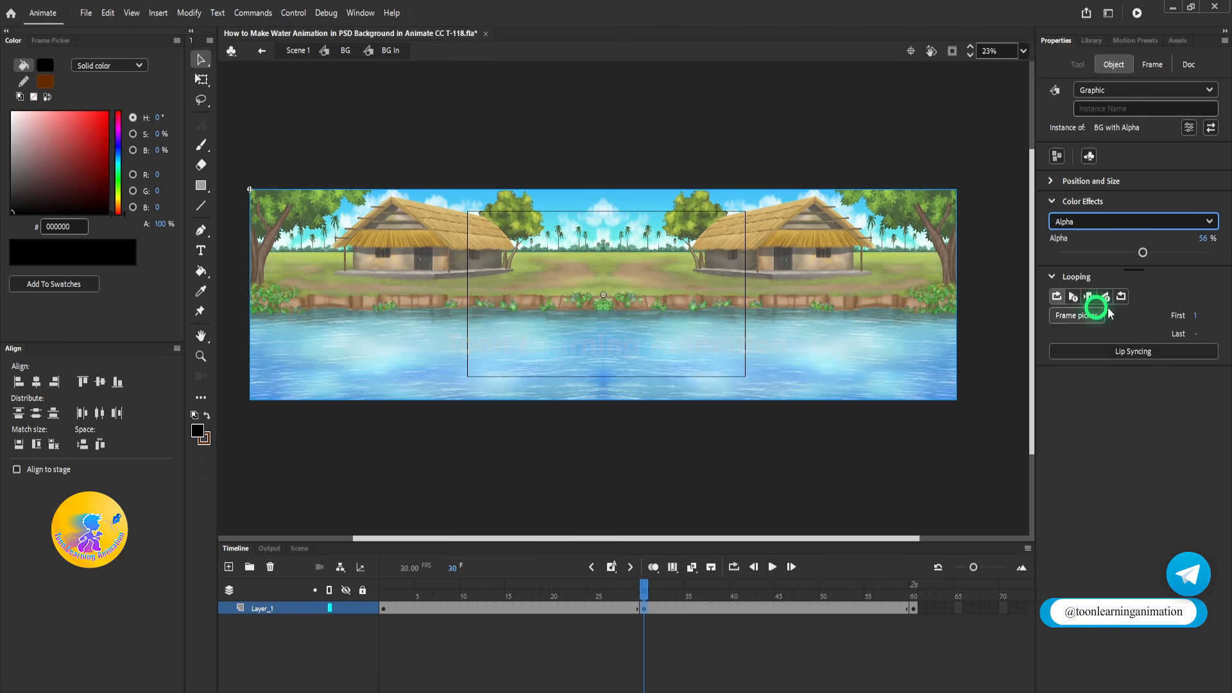
click(1202, 238)
text(55)
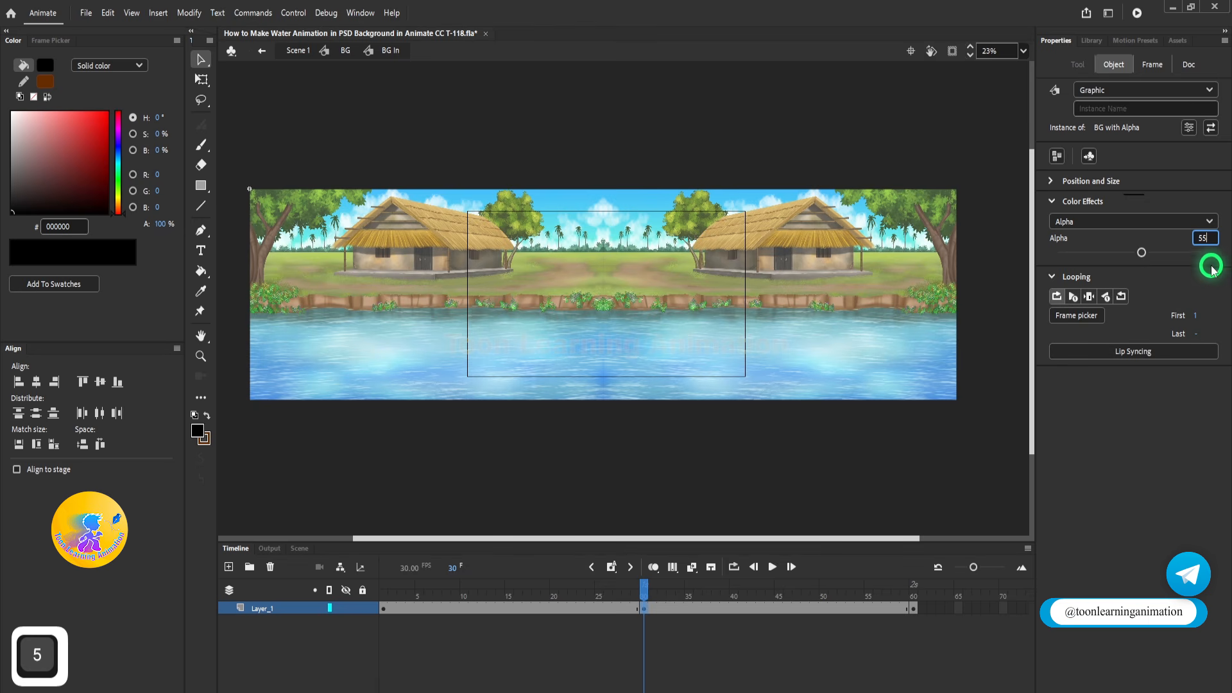
key(Return)
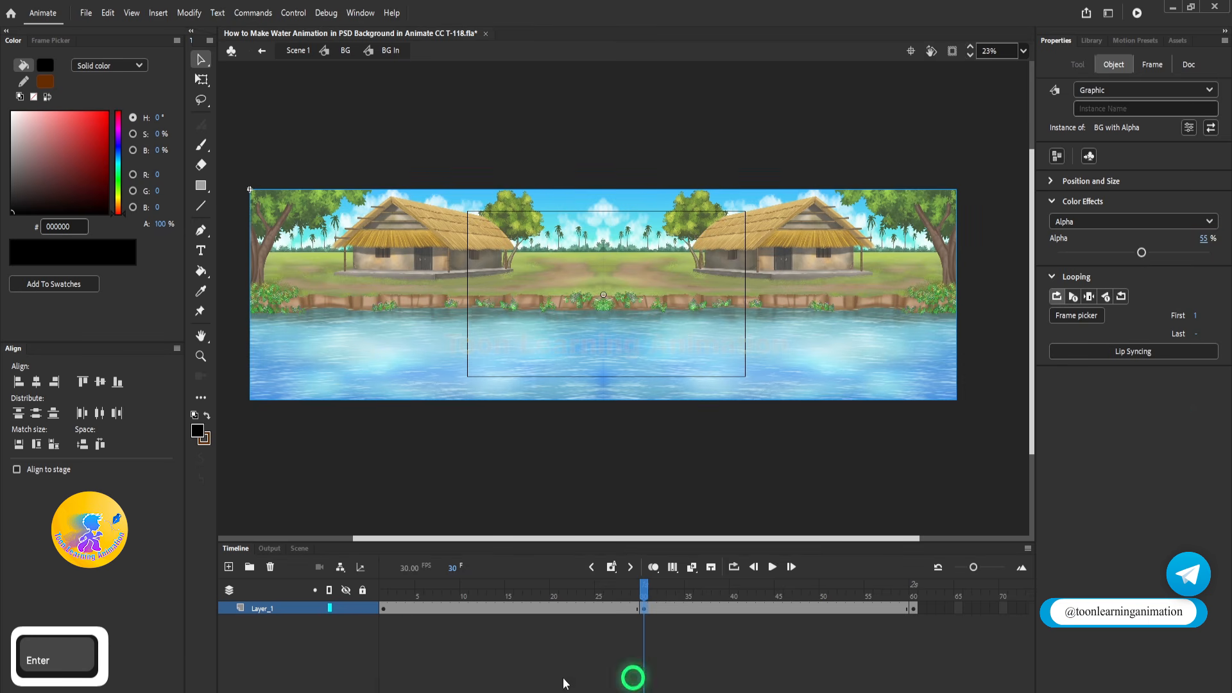
- Create a classic tween between frames 1 and 30 of Layer_1 and scrub through the fade
right_click(440, 622)
click(523, 198)
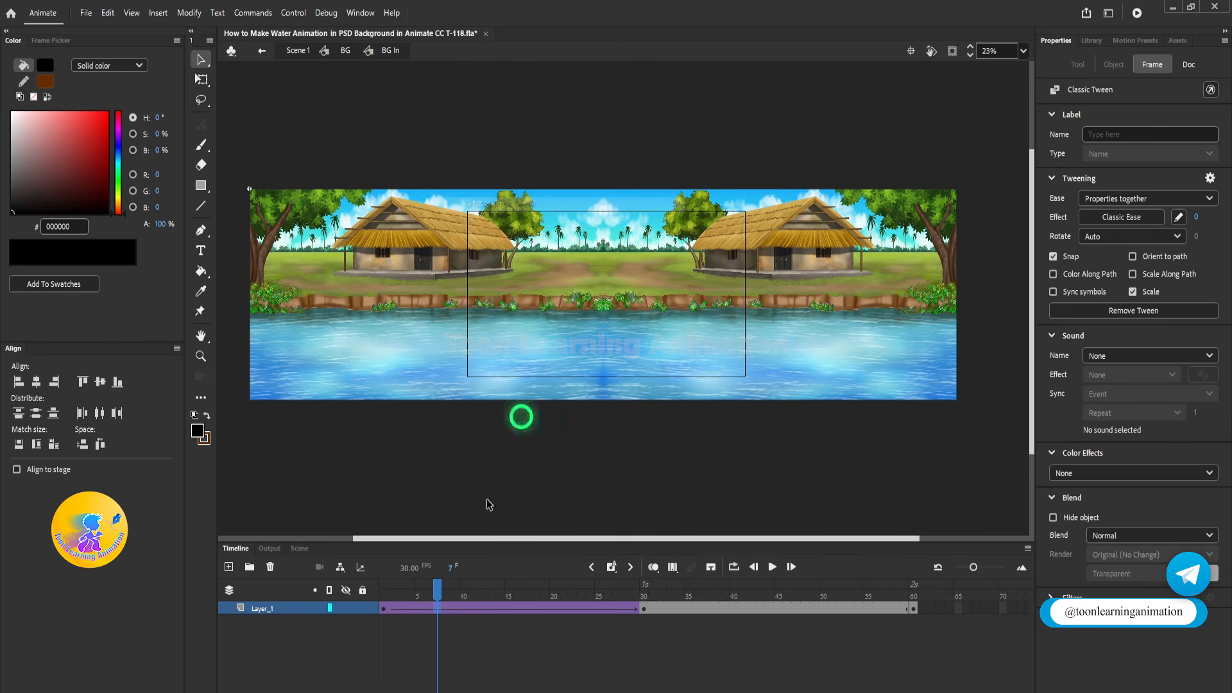
click(392, 584)
drag(392, 584, 644, 586)
click(780, 617)
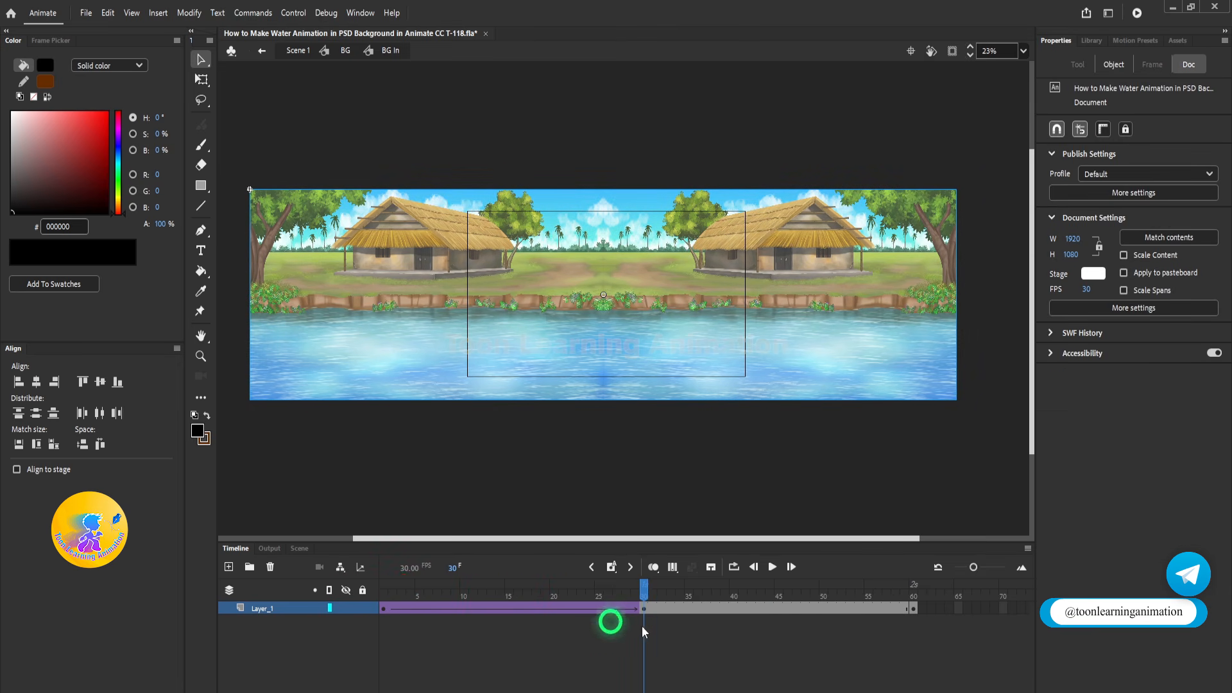
- Insert a keyframe at frame 40 and create a classic tween from it to frame 60
click(733, 608)
key(F6)
right_click(751, 607)
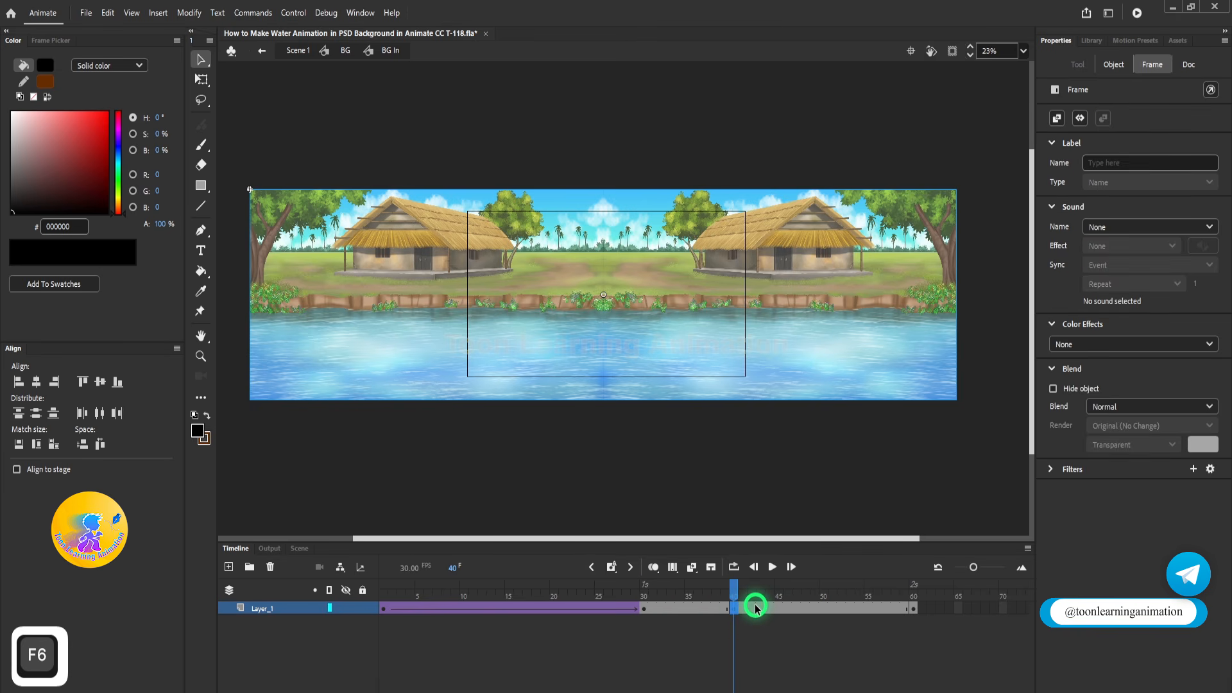
click(801, 200)
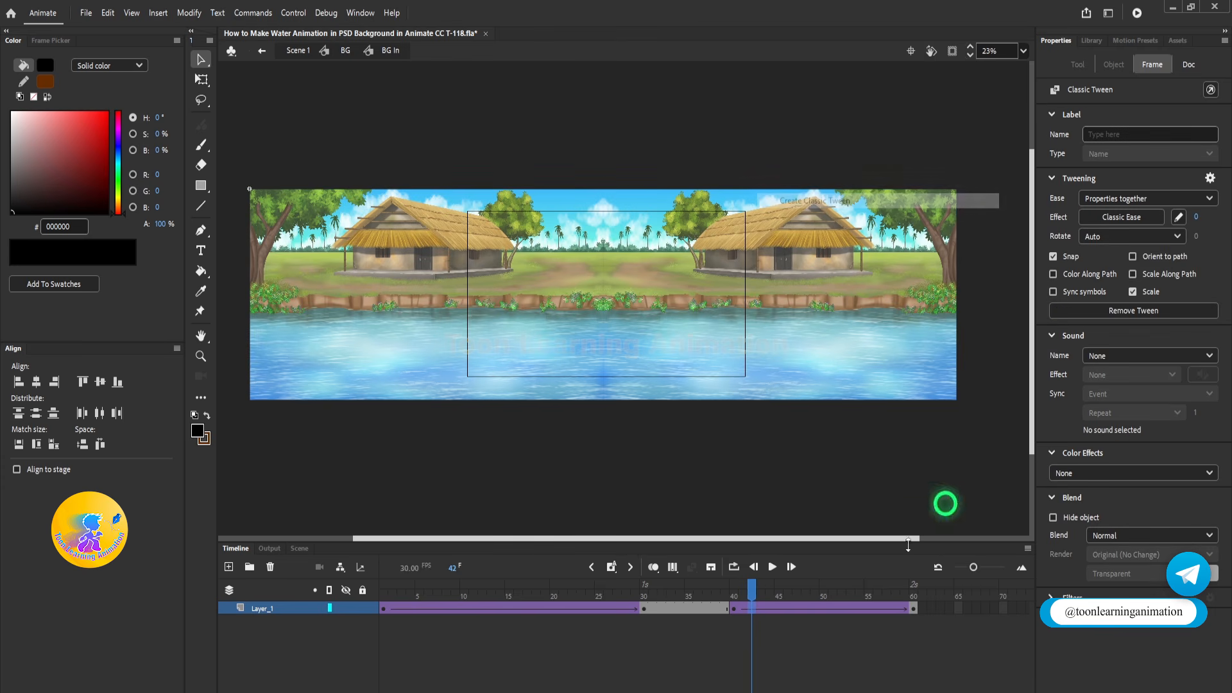
- Preview the BG In alpha fade from frame 1, and return to the BG symbol
click(734, 594)
drag(769, 594, 195, 621)
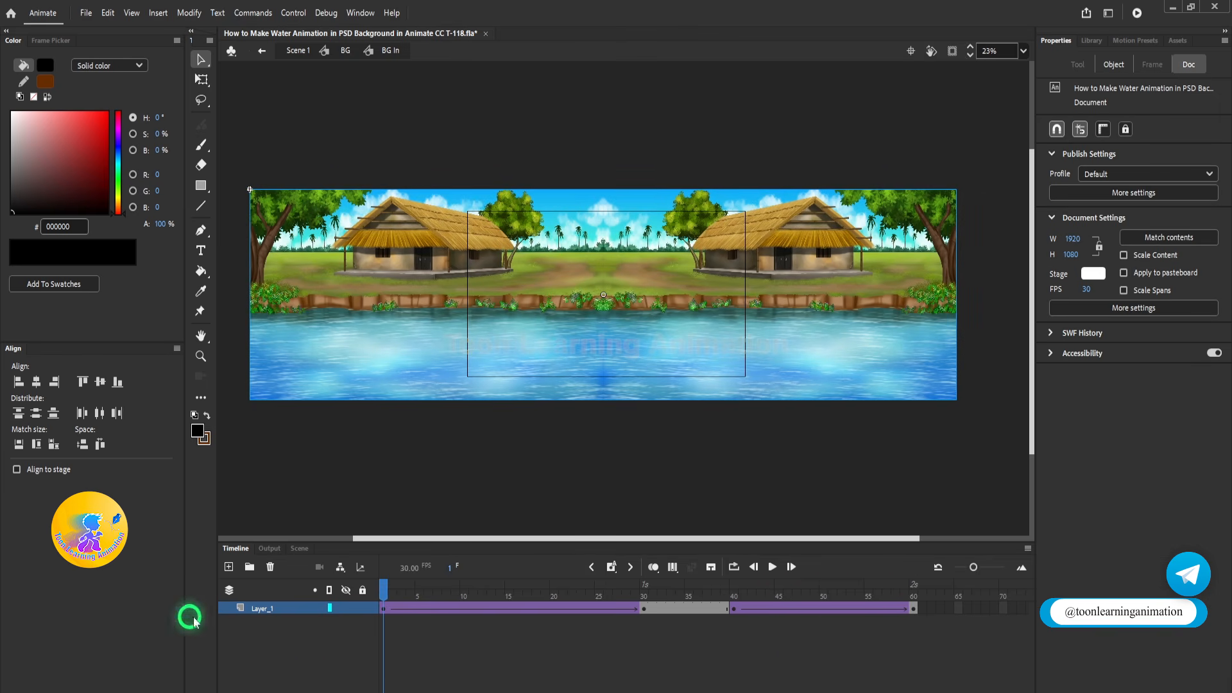
key(Return)
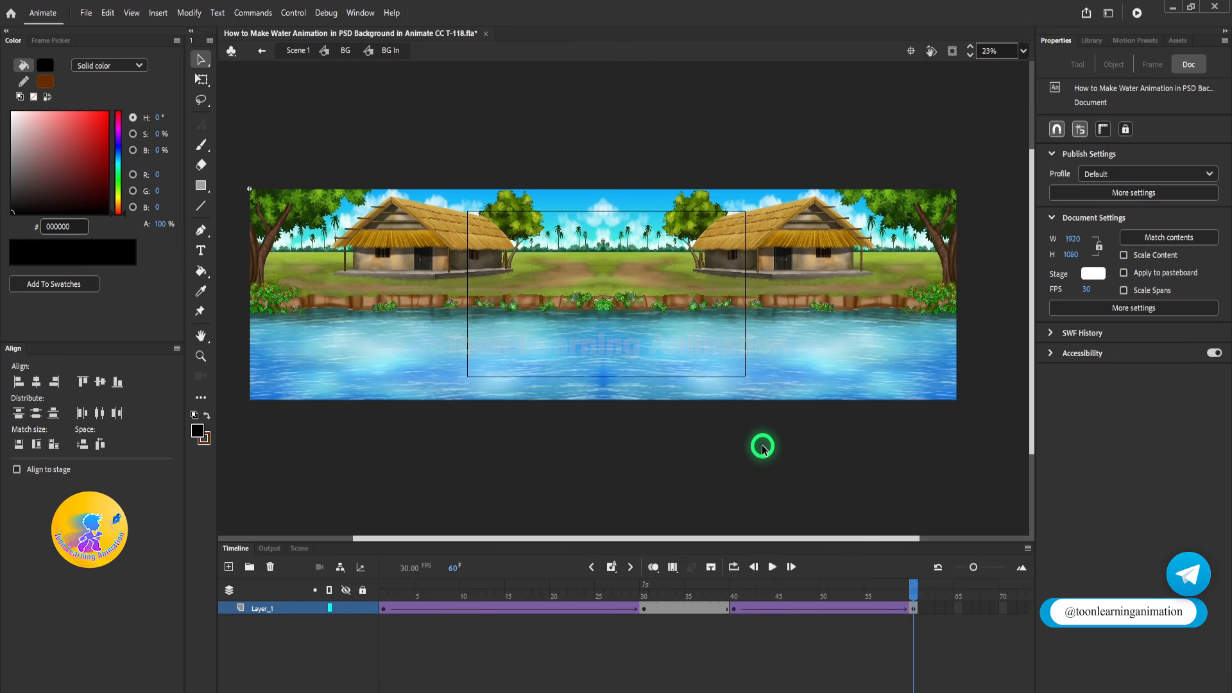
double_click(763, 447)
click(543, 457)
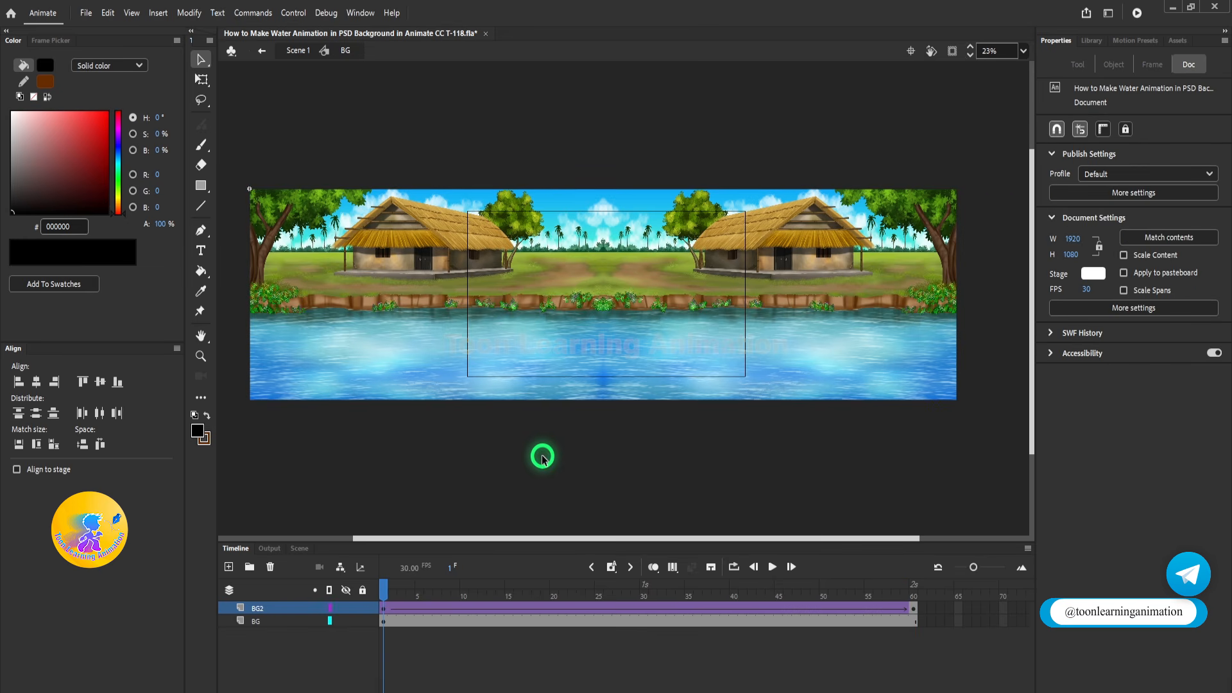
- Play the BG symbol's animation and examine the water movement both close up and across the wider background
key(Return)
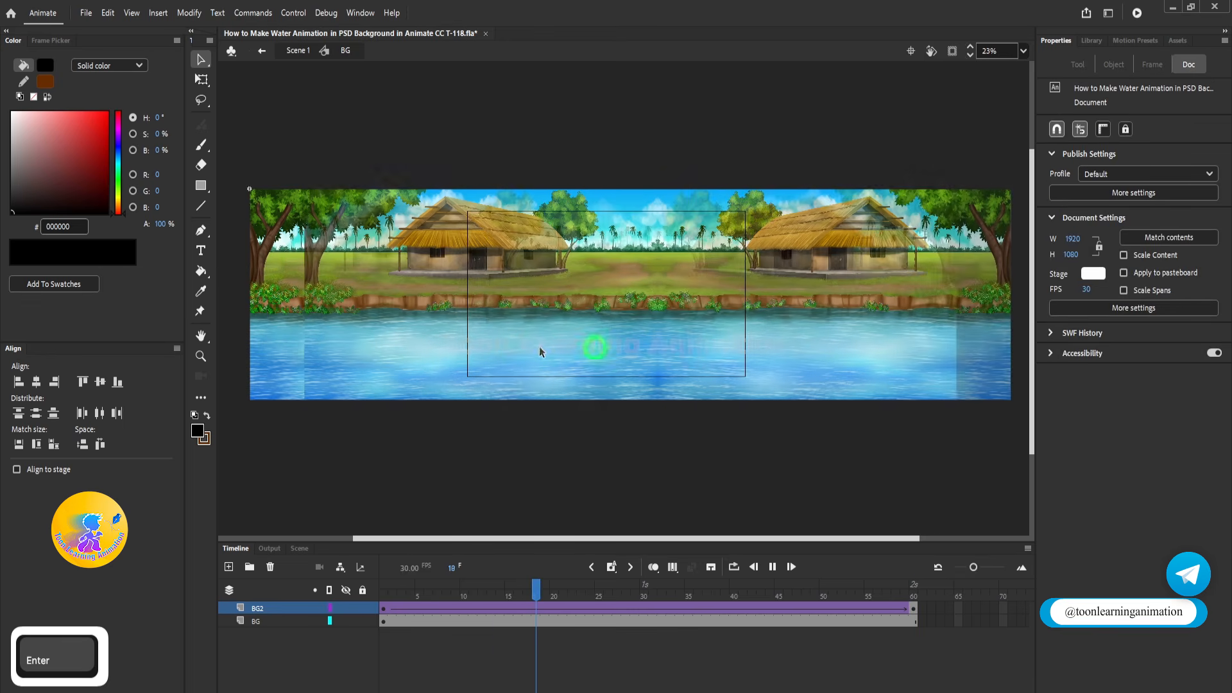
click(688, 363)
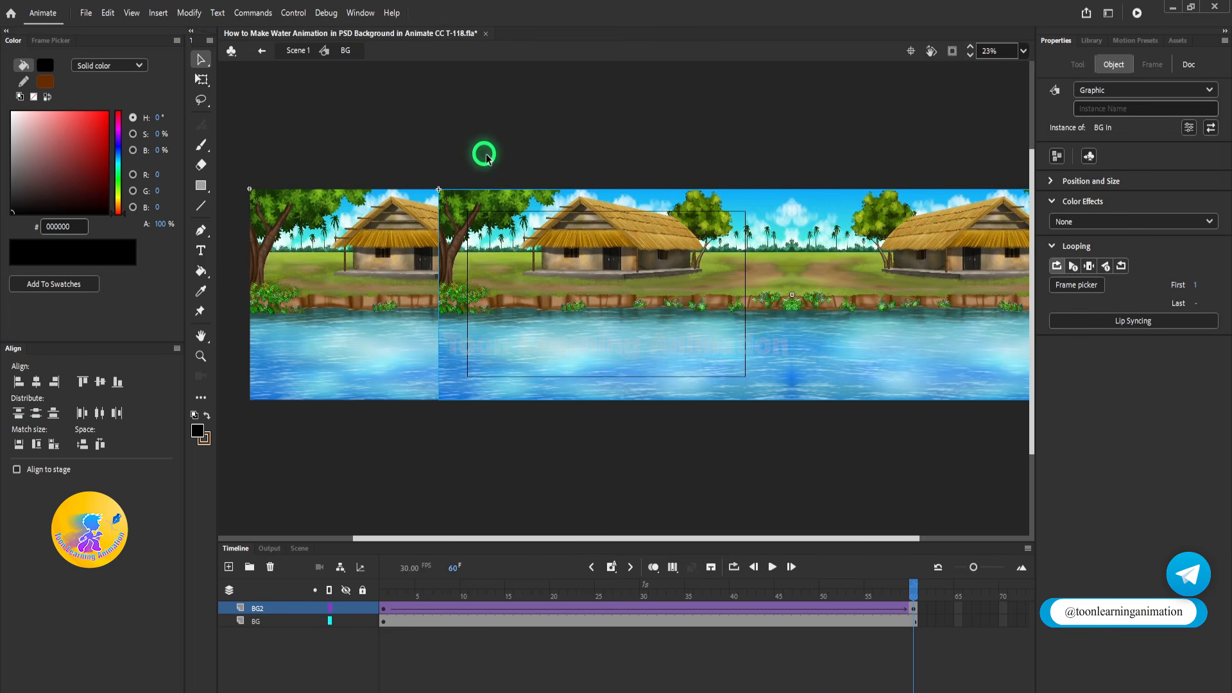
scroll(506, 382, up, 5)
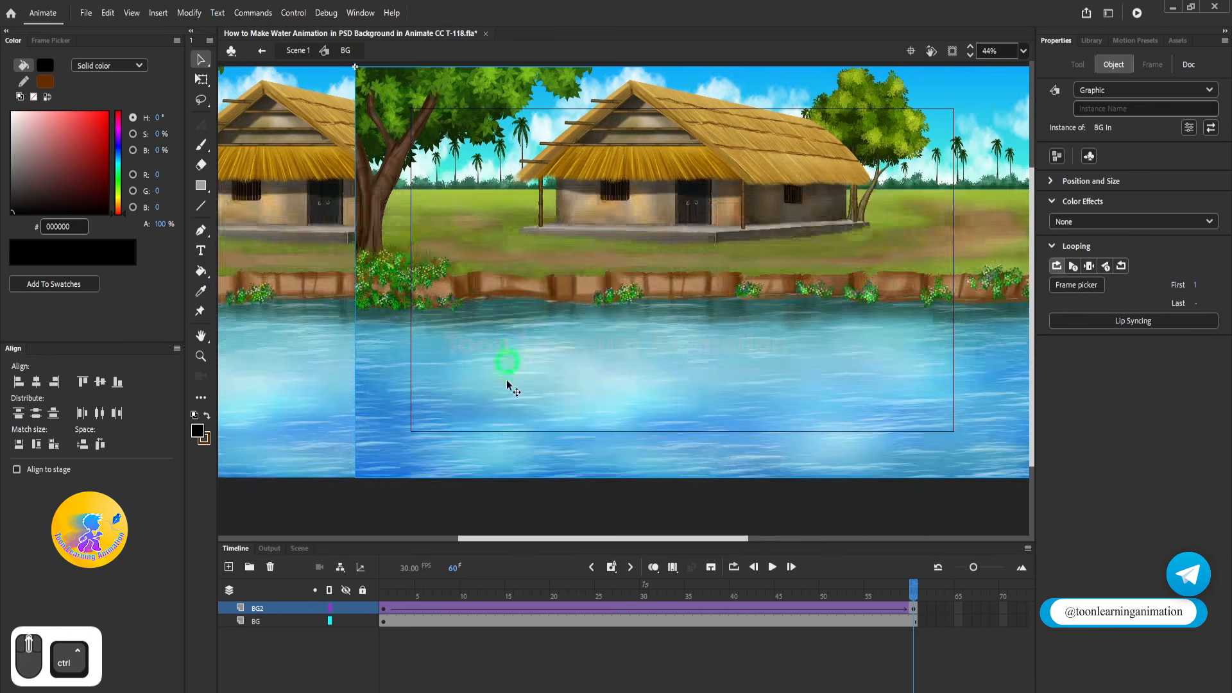
drag(619, 412, 622, 263)
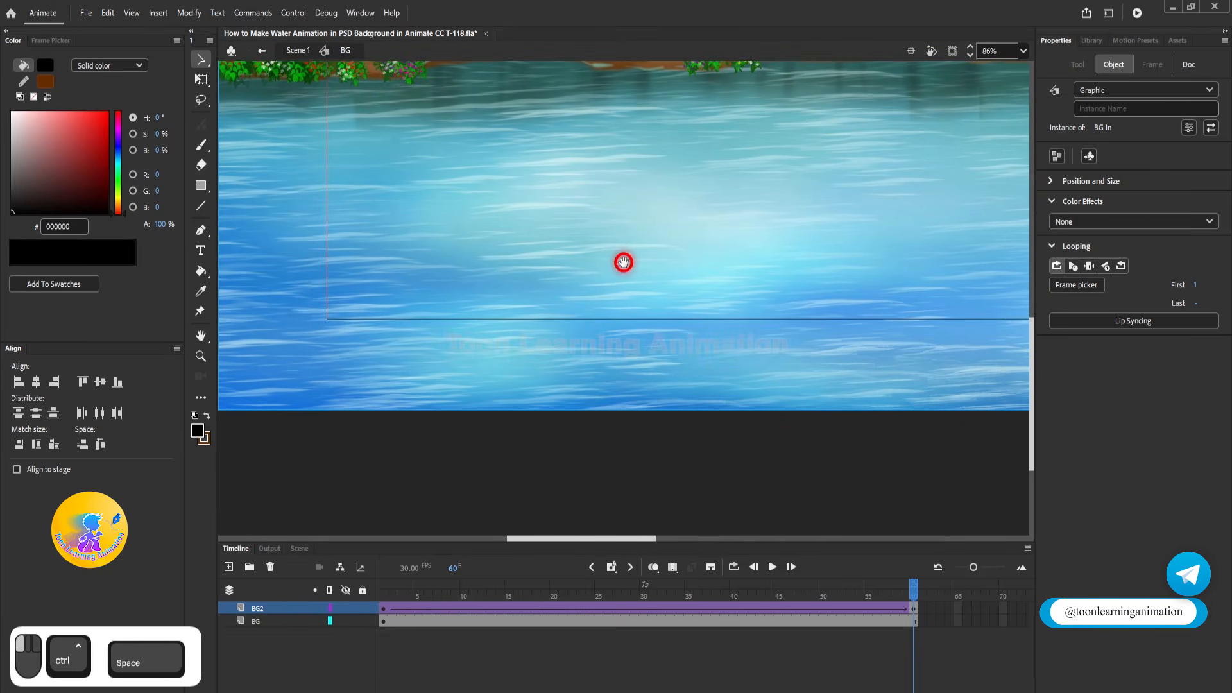
click(385, 594)
key(Return)
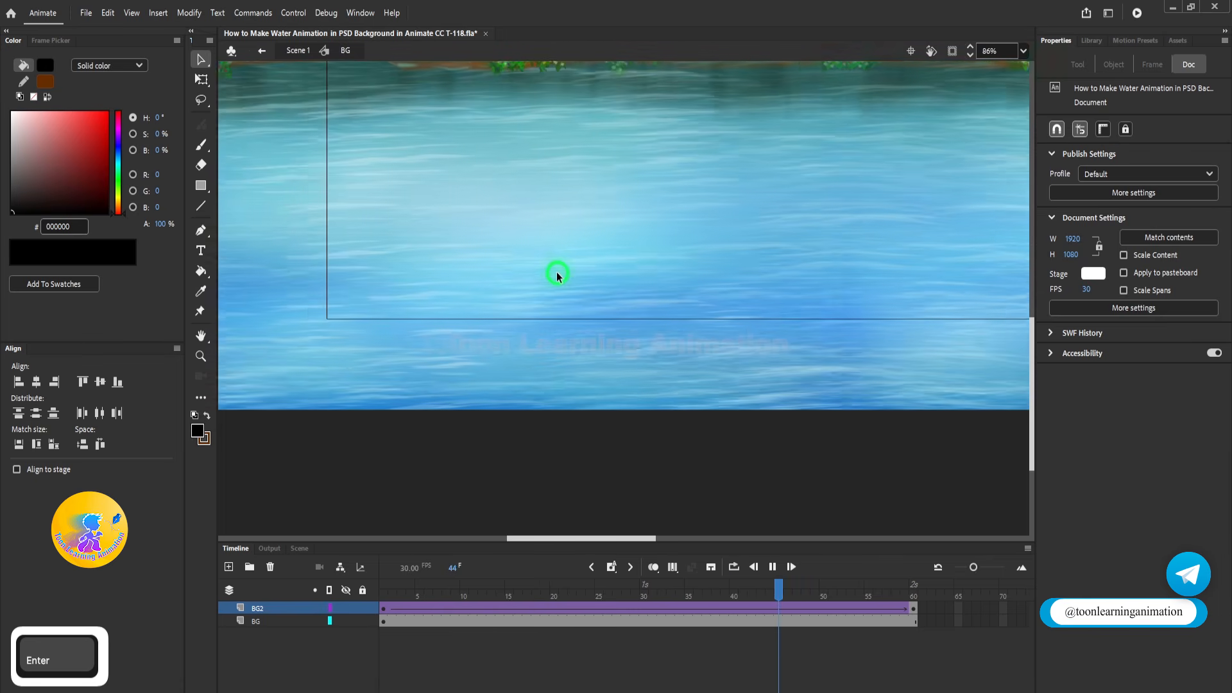
key(Return)
key(shift+comma)
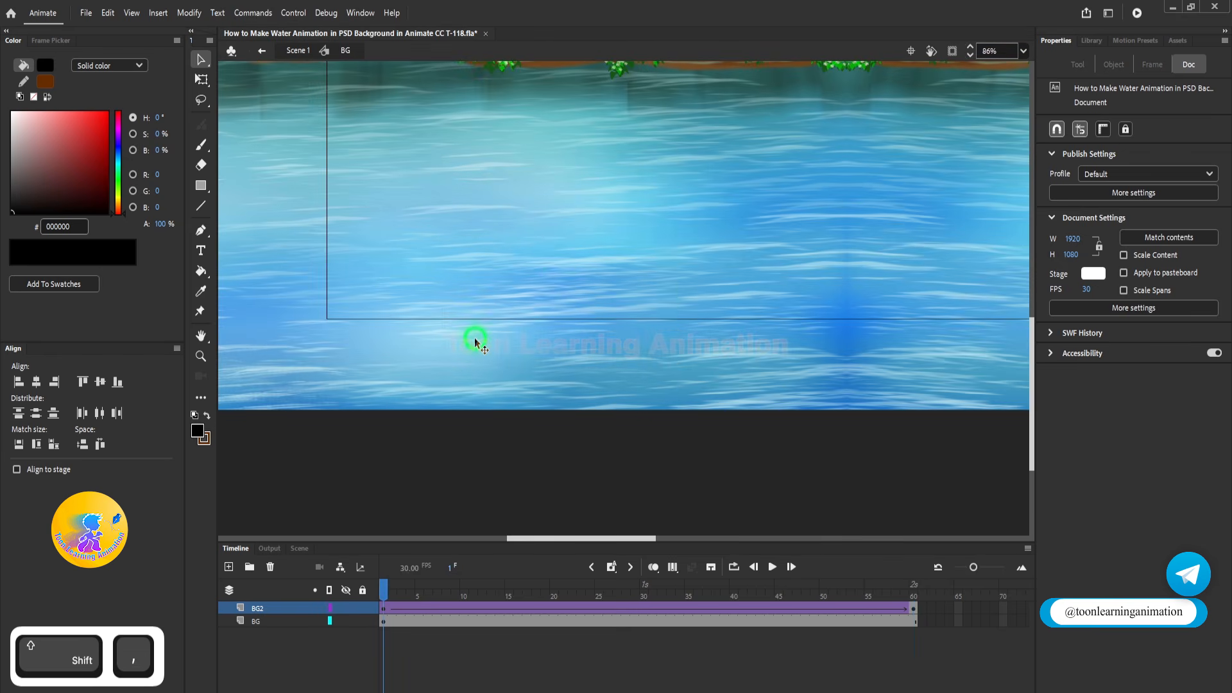
key(ctrl+minus)
key(ctrl+space)
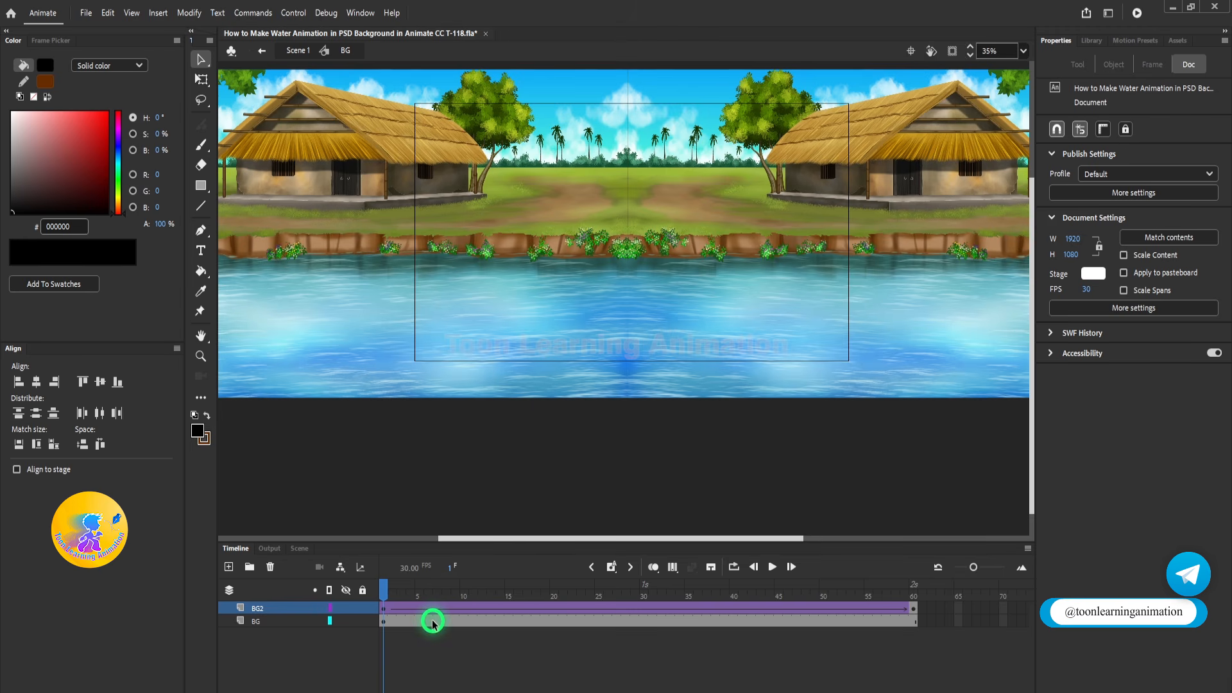
key(Return)
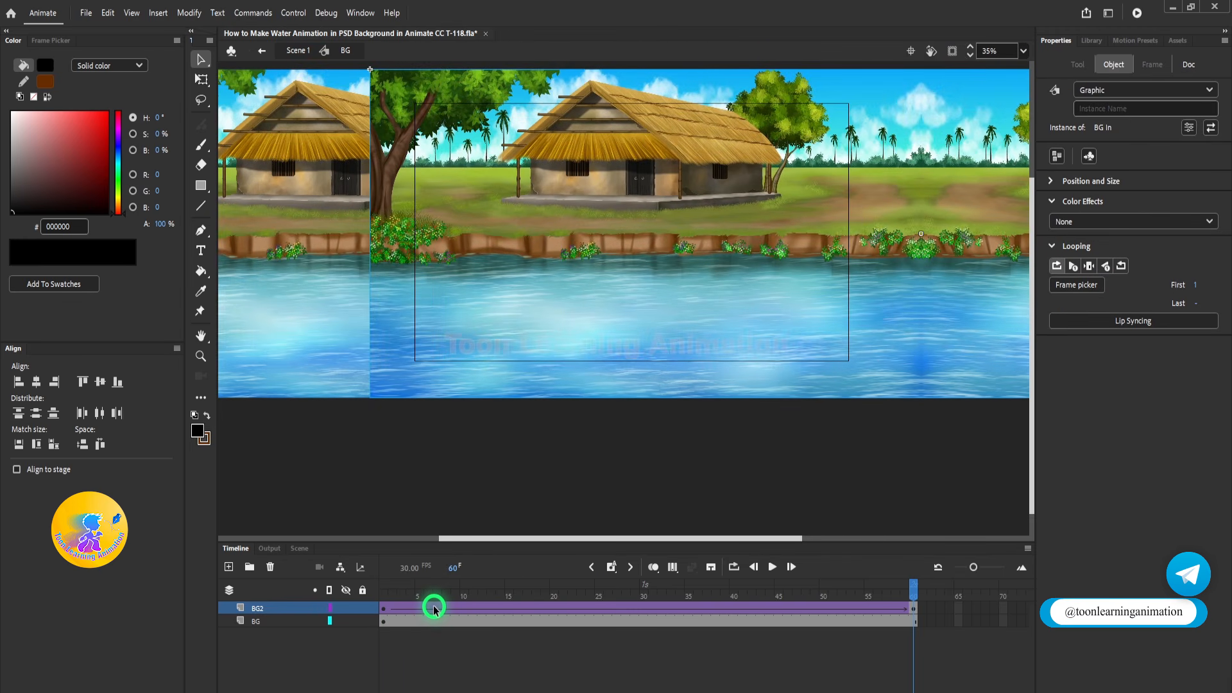
- Insert frames within both the BG2 and BG layers to extend the animation to frame 153
drag(434, 608, 642, 638)
click(865, 660)
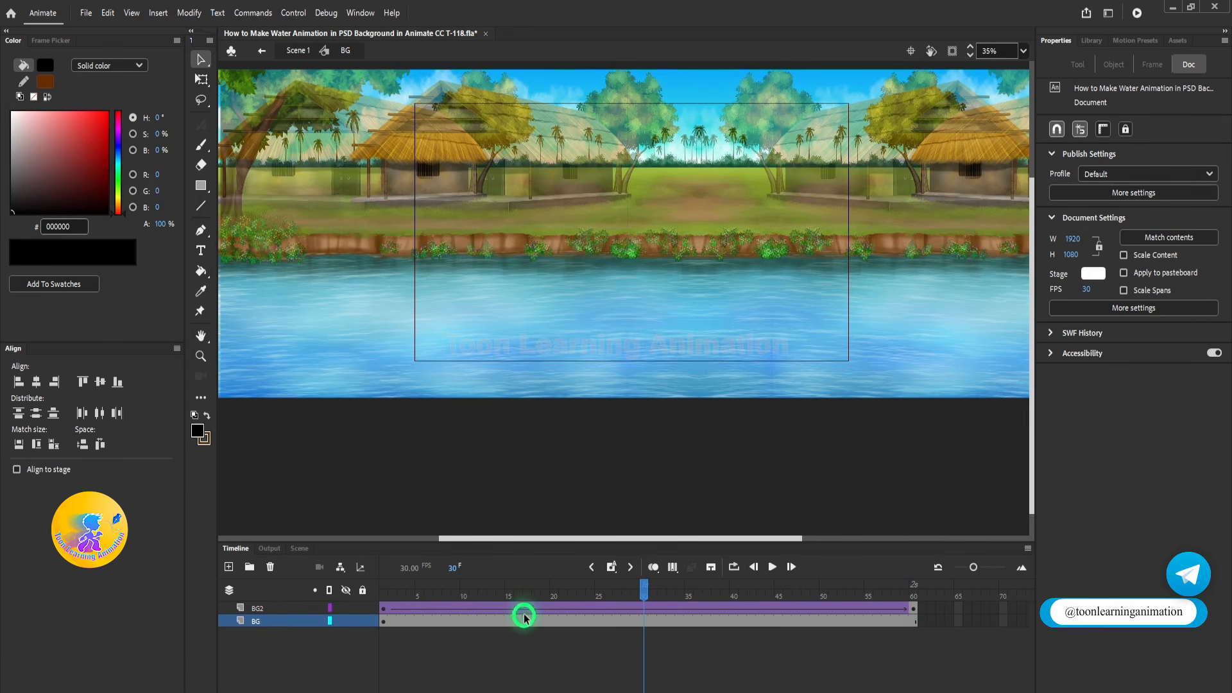
drag(523, 618, 927, 638)
key(F5)
mouse_move(995, 597)
mouse_down()
mouse_move(1226, 595)
mouse_move(990, 591)
mouse_move(1006, 583)
mouse_up()
key(F5)
click(705, 627)
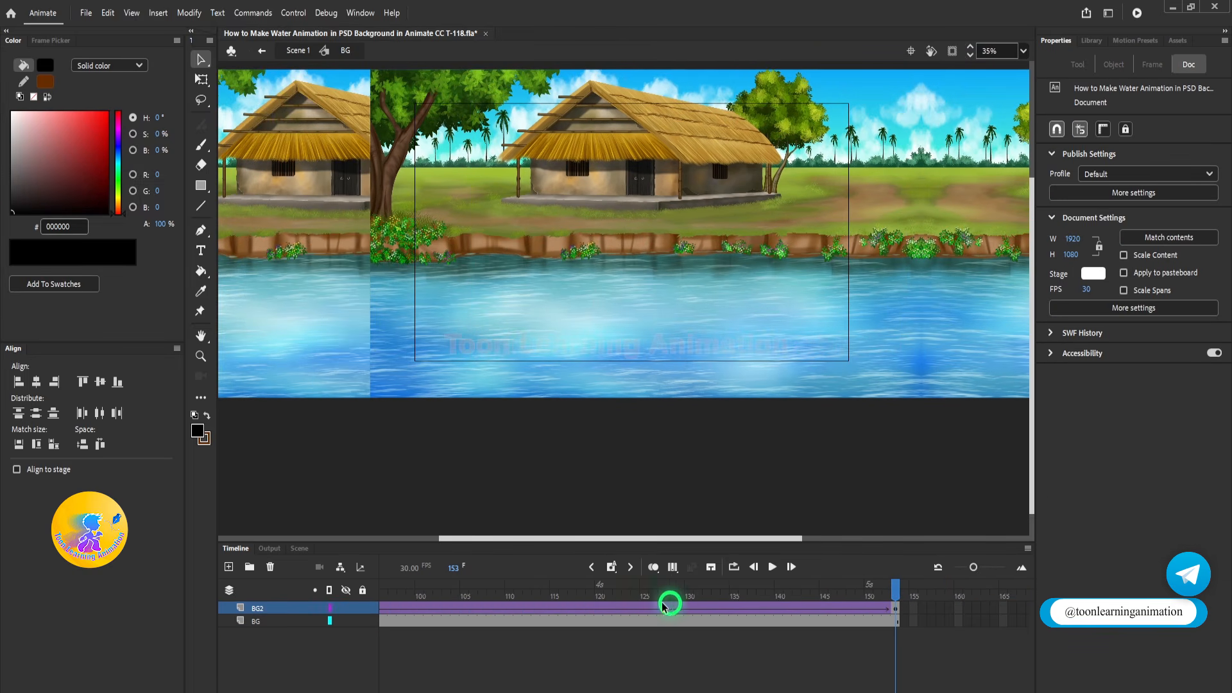
- Remove surplus frames from both the BG2 and BG layers so that they end at frame 121
drag(611, 607, 839, 660)
key(shift+F5)
click(661, 664)
drag(603, 581, 586, 587)
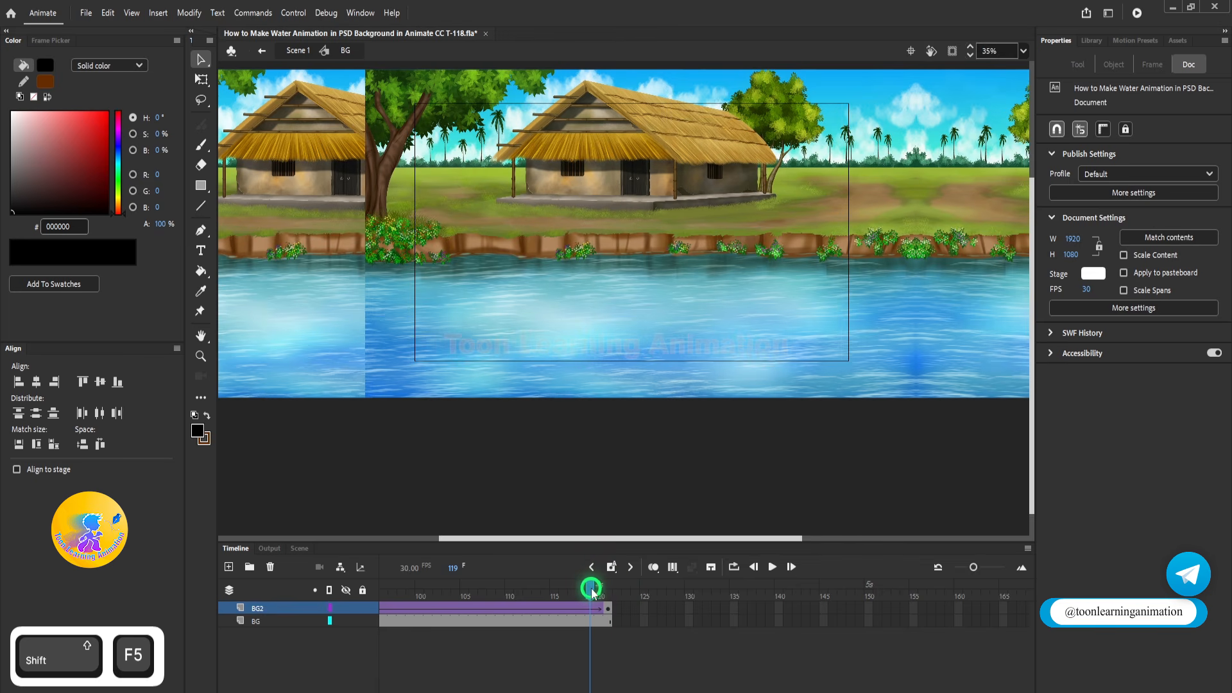
- Remove one more frame from the BG2 and BG layers so they end at frame 120, and inspect the BG In symbol's timeline
key(shift+F5)
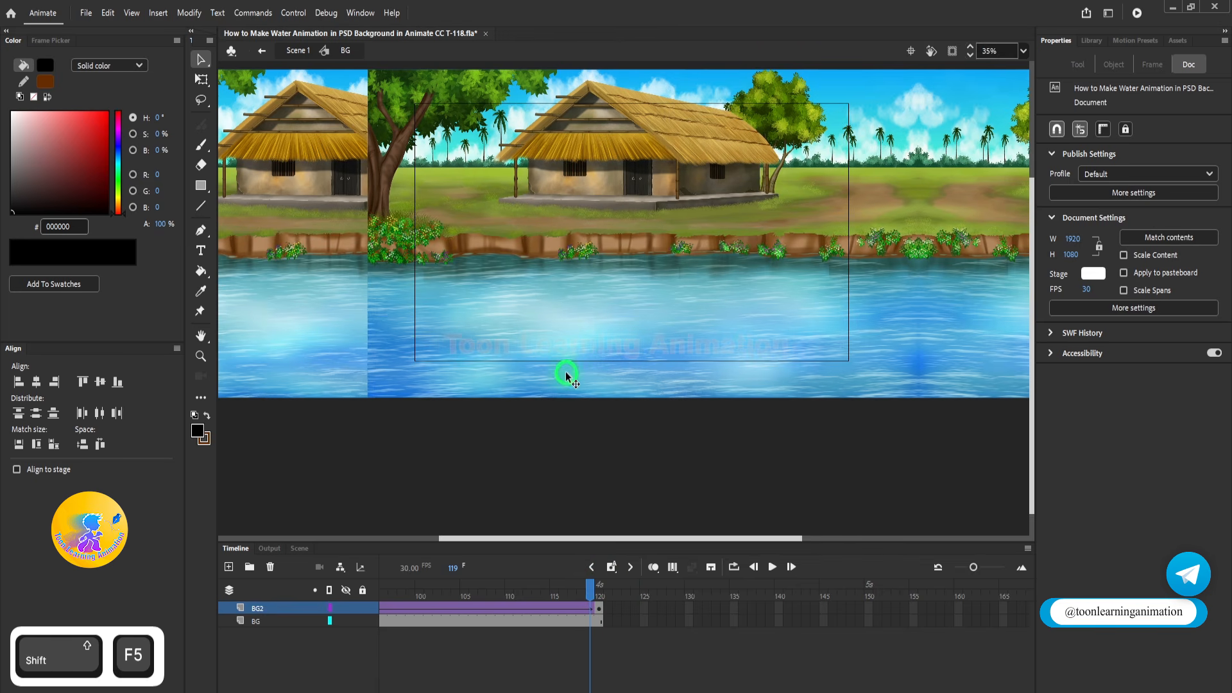
double_click(498, 311)
drag(719, 591, 199, 583)
click(501, 472)
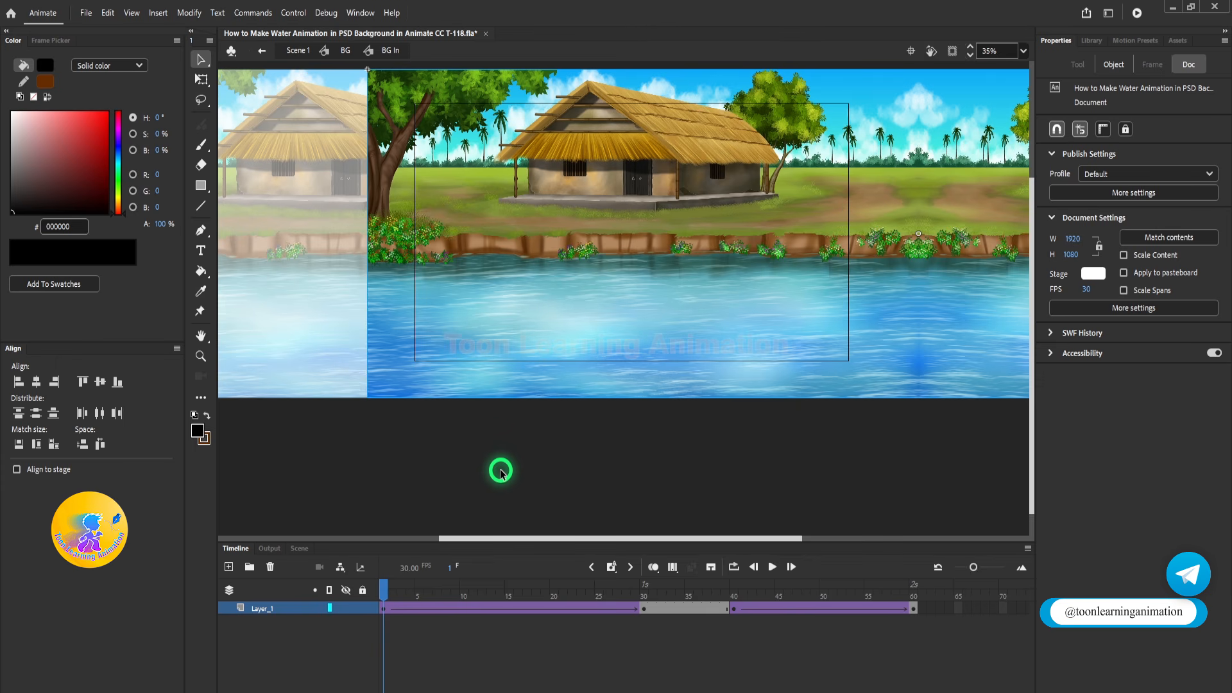
double_click(501, 471)
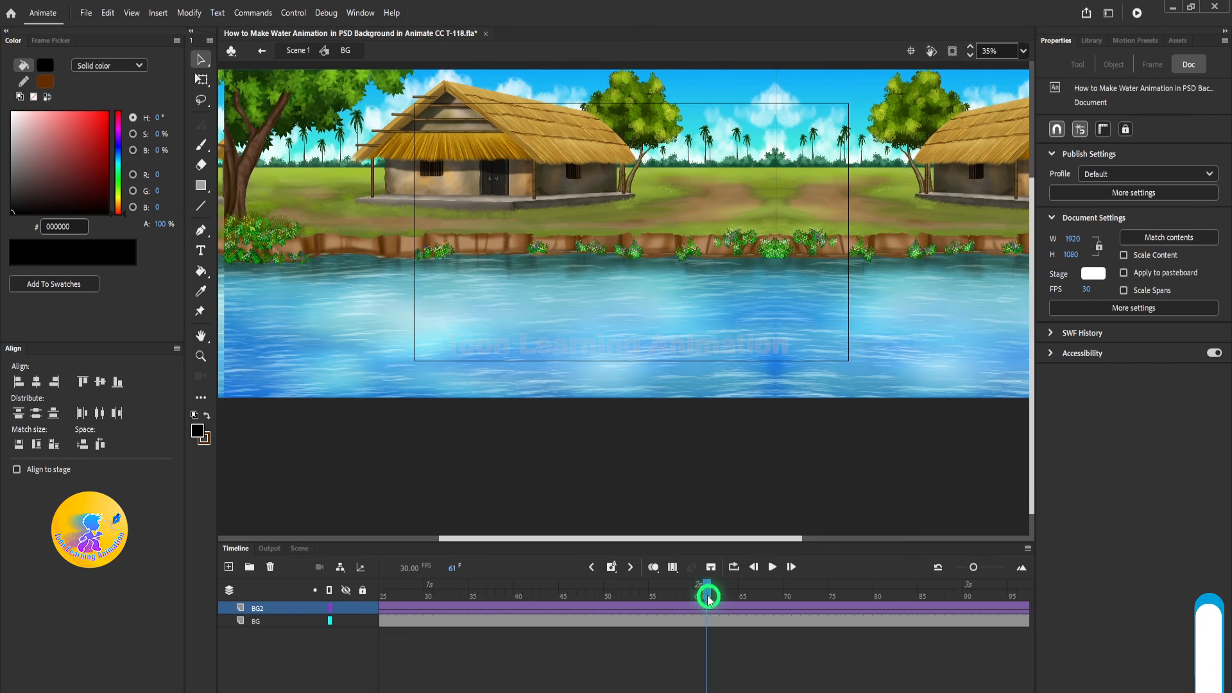
- Apply Synchronize Symbols to the tween frames on the BG2 layer
drag(708, 598, 796, 616)
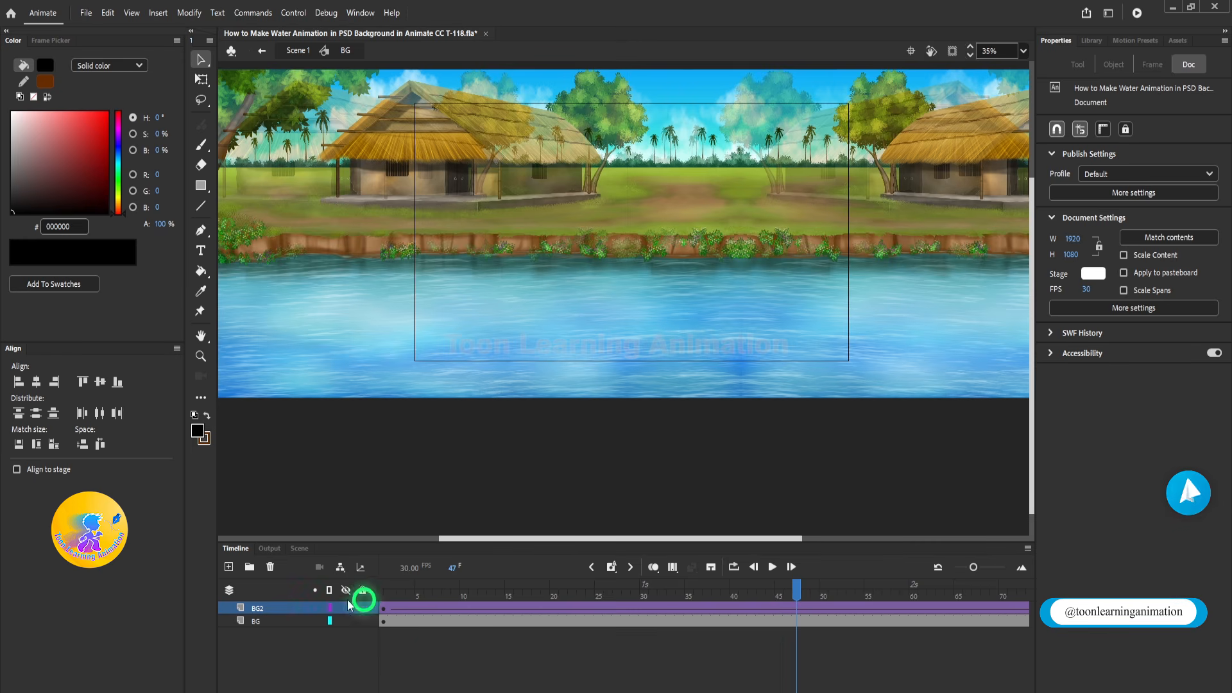
click(272, 611)
right_click(572, 610)
click(616, 585)
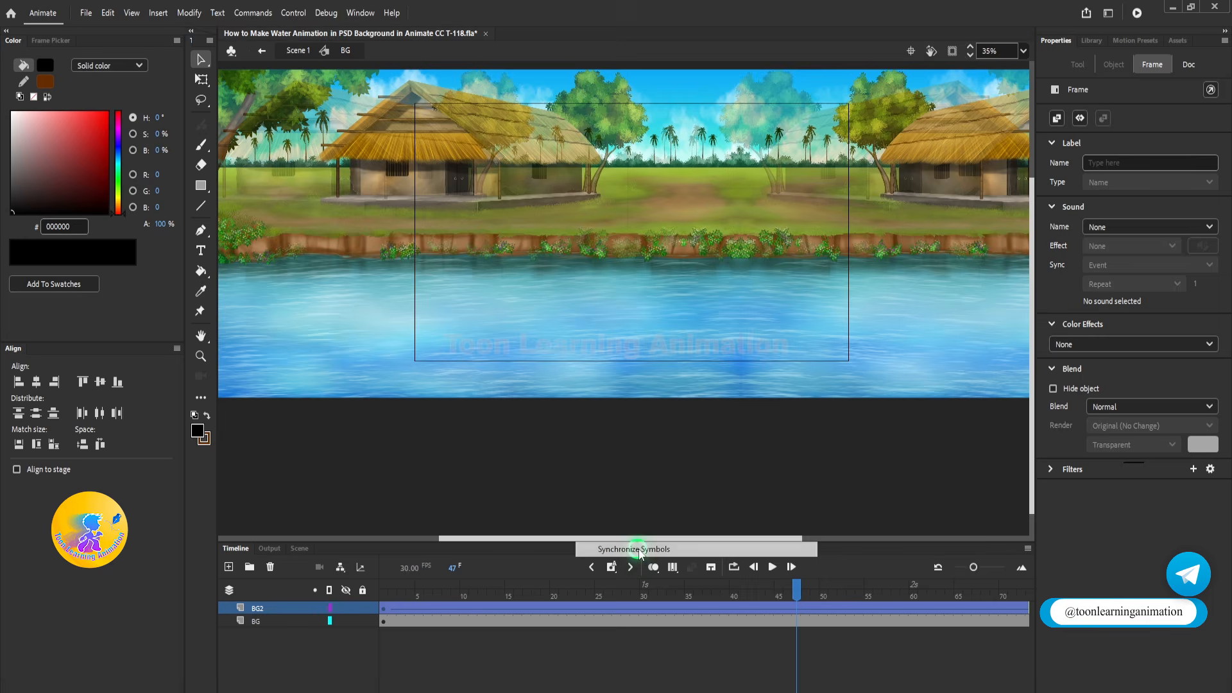
- Play the BG symbol's animation from near its start and examine the water and riverbank close up
click(427, 589)
click(586, 390)
key(Return)
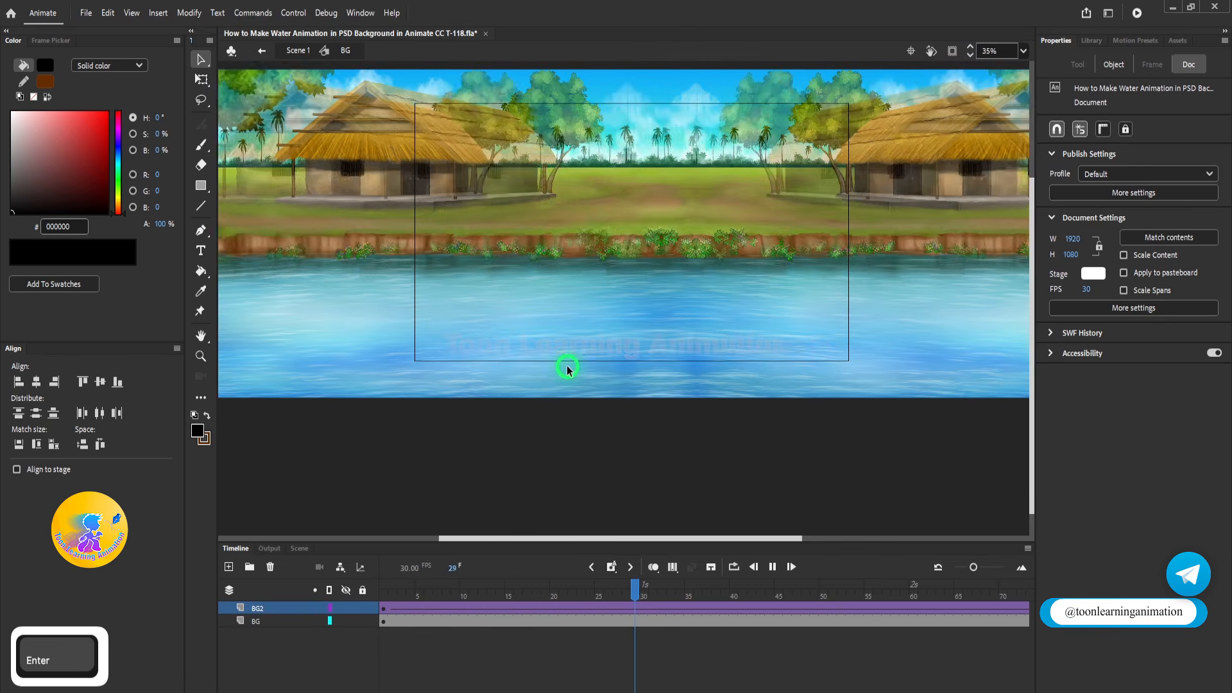
scroll(535, 333, up, 5)
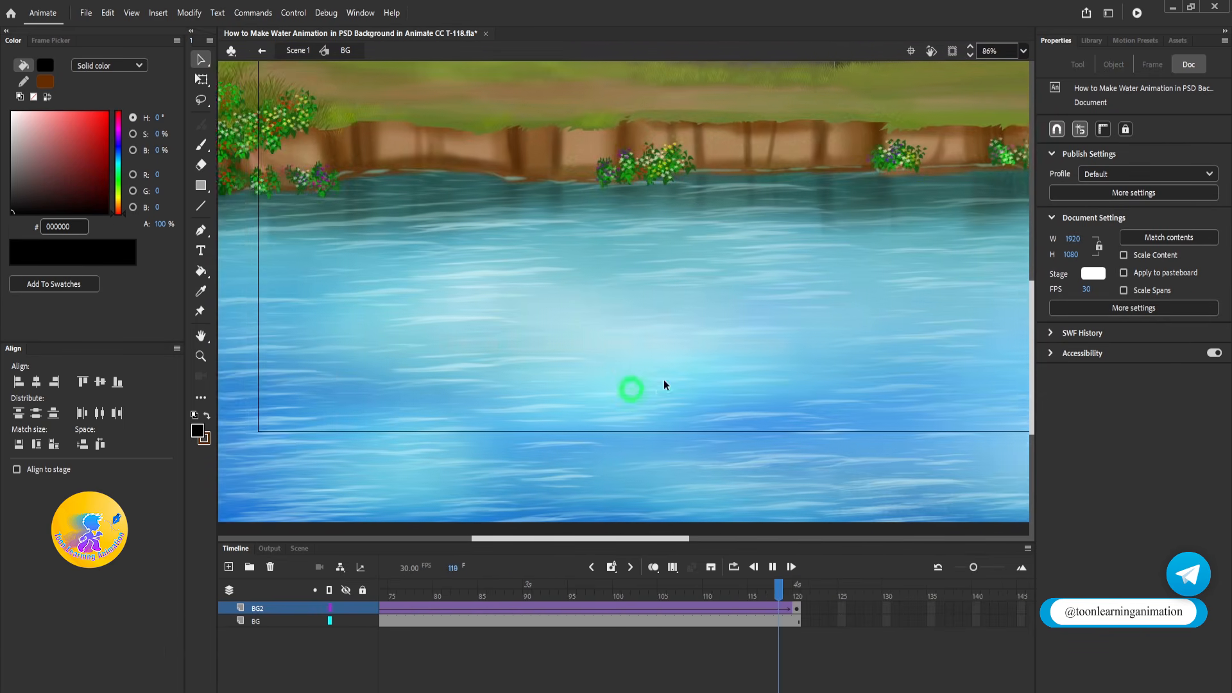
key(shift+Return)
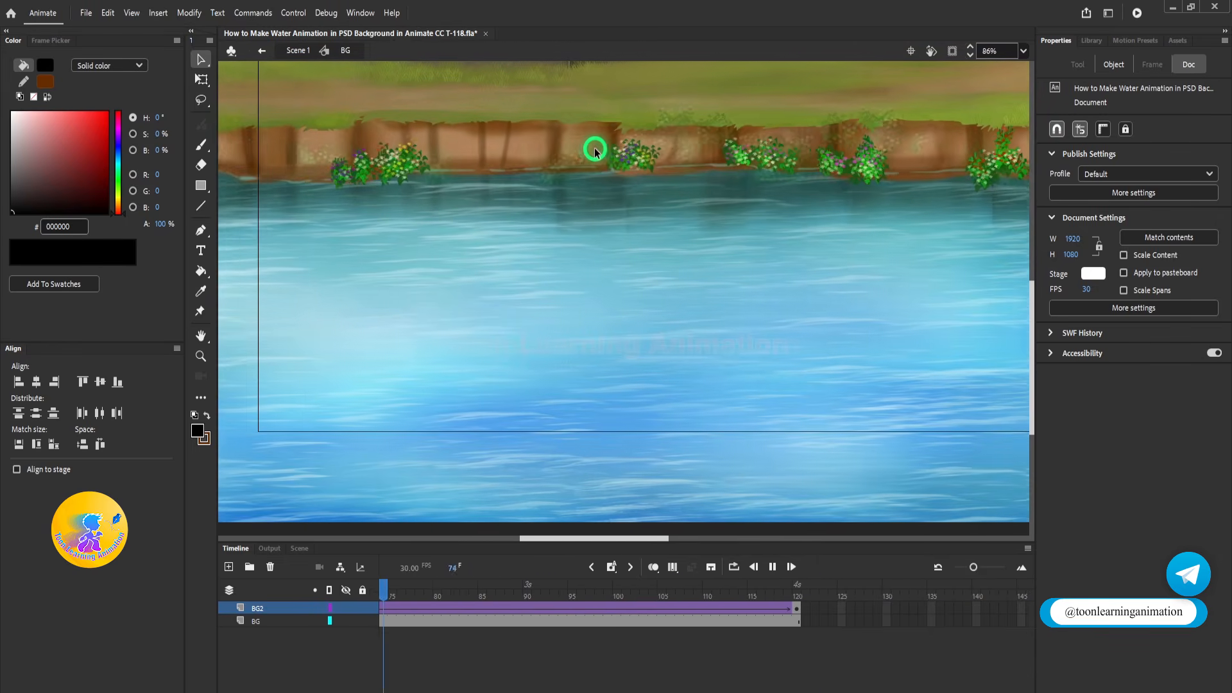
key(Return)
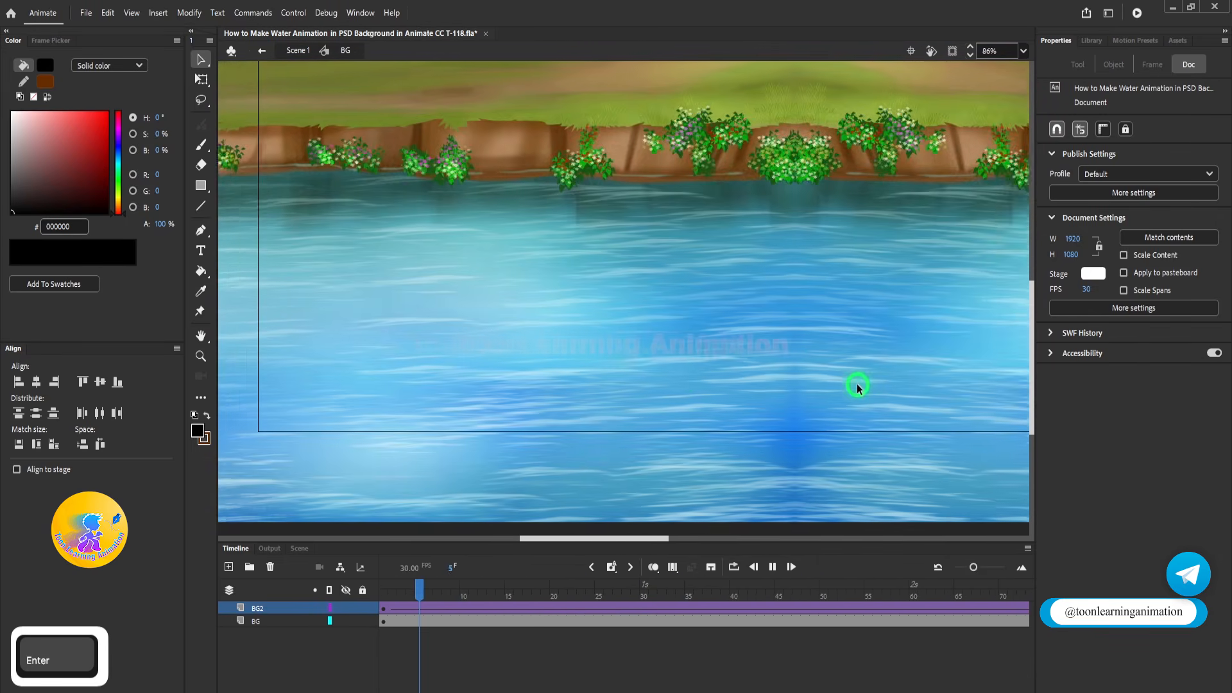
key(Return)
scroll(660, 301, down, 5)
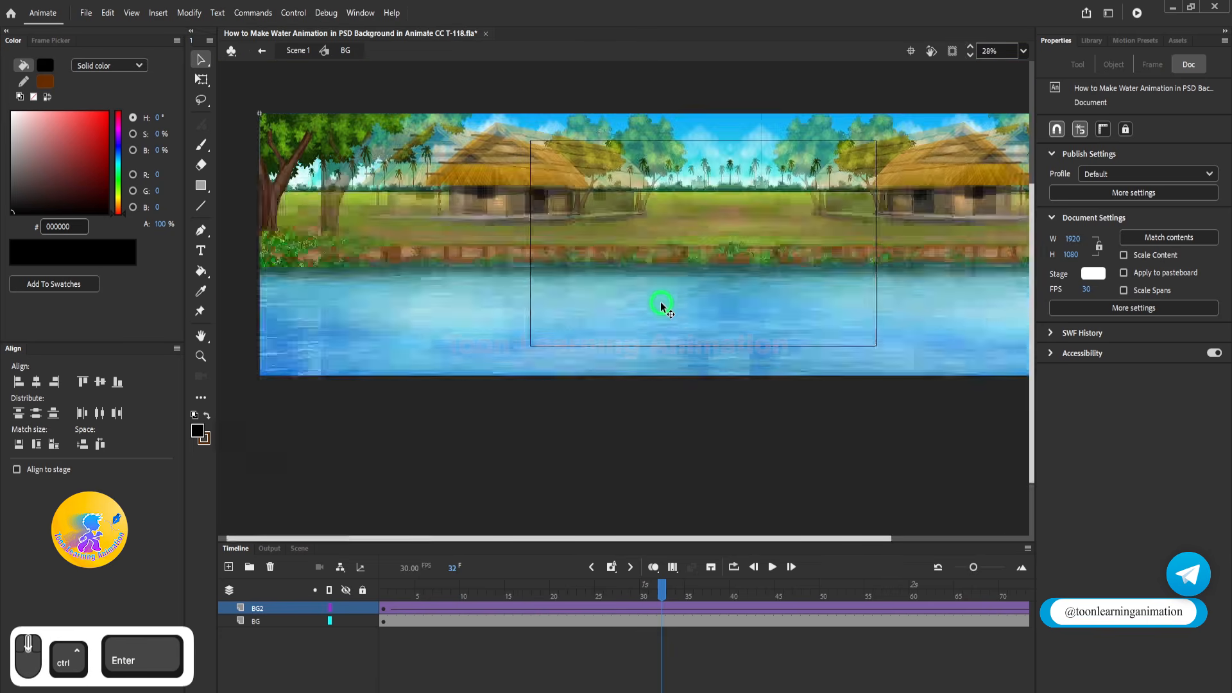
- At frame 1, add a new layer above BG2, pick the Pen tool, and lock the BG2 and BG layers
drag(668, 592, 383, 592)
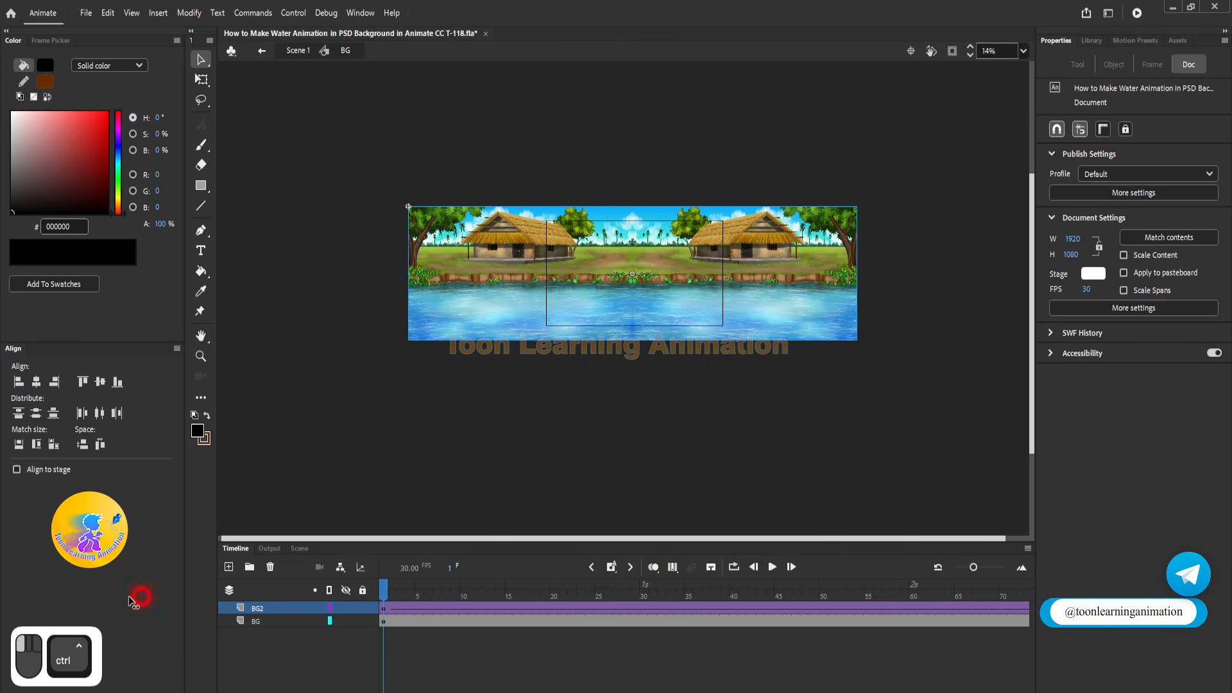
scroll(541, 284, up, 2)
scroll(636, 313, down, 1)
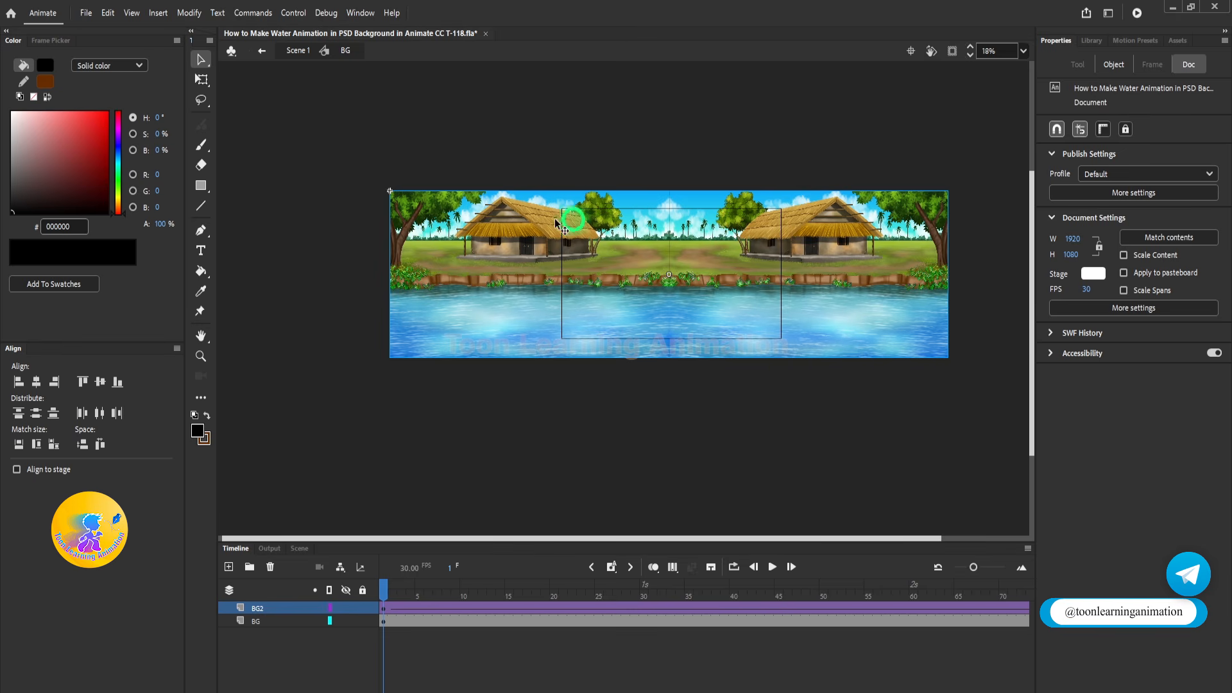
scroll(563, 298, up, 5)
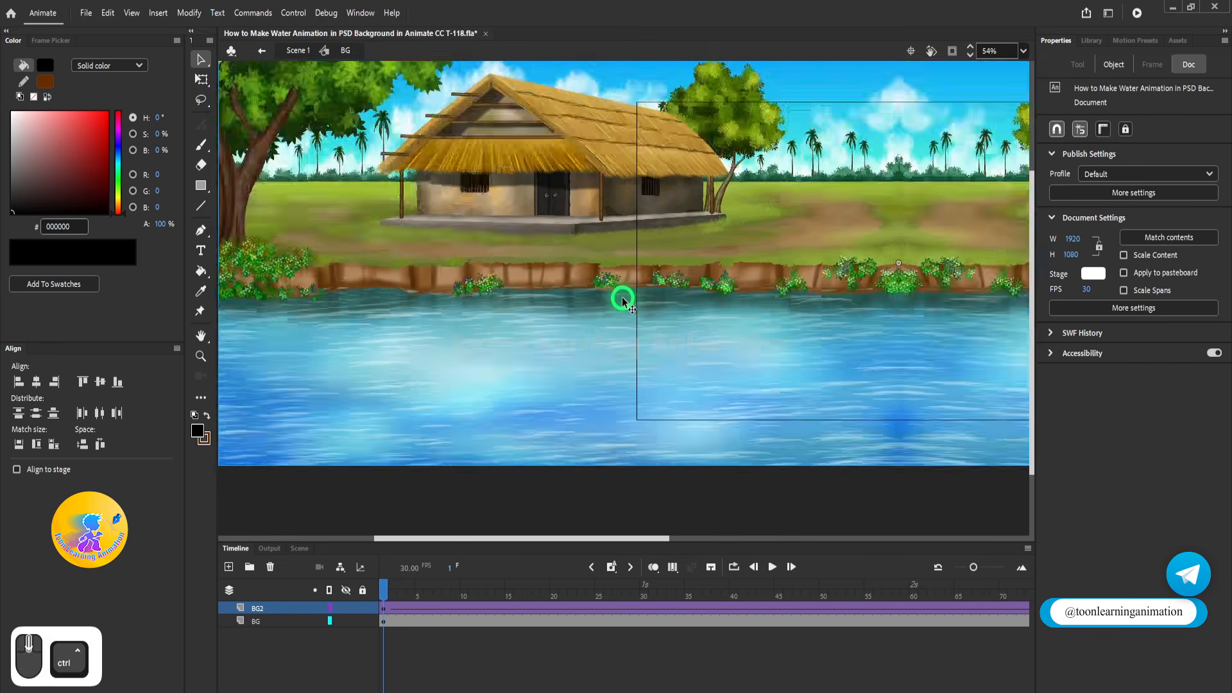
scroll(536, 292, up, 2)
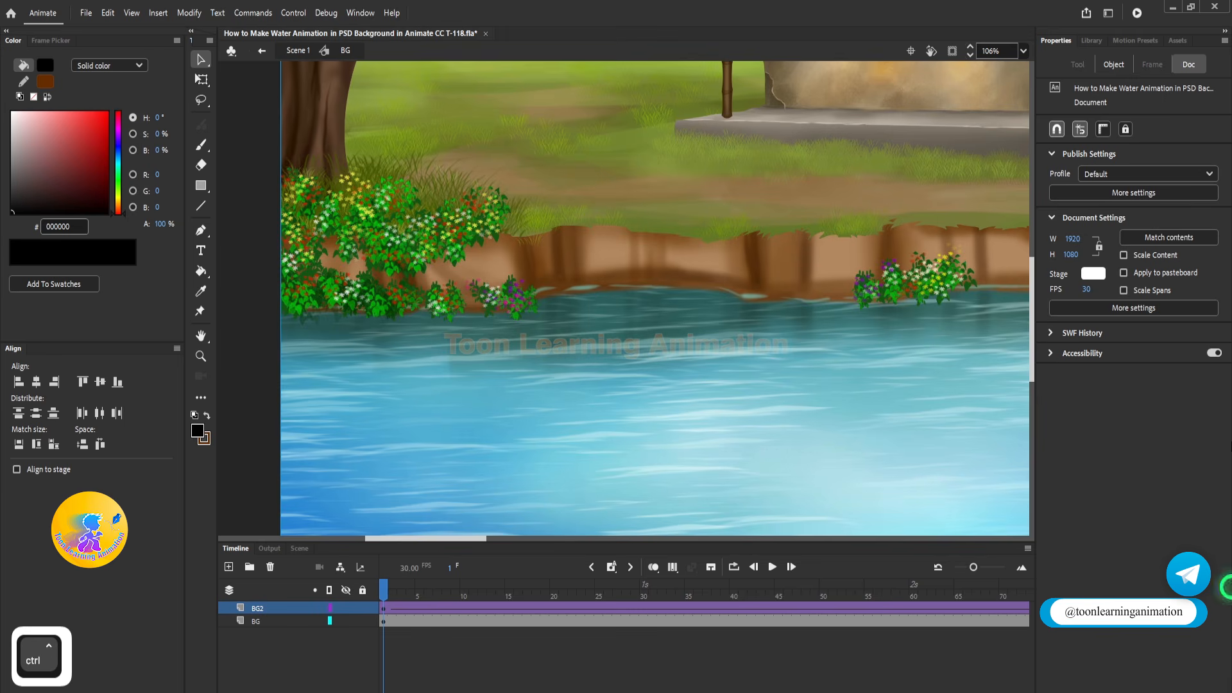
click(227, 567)
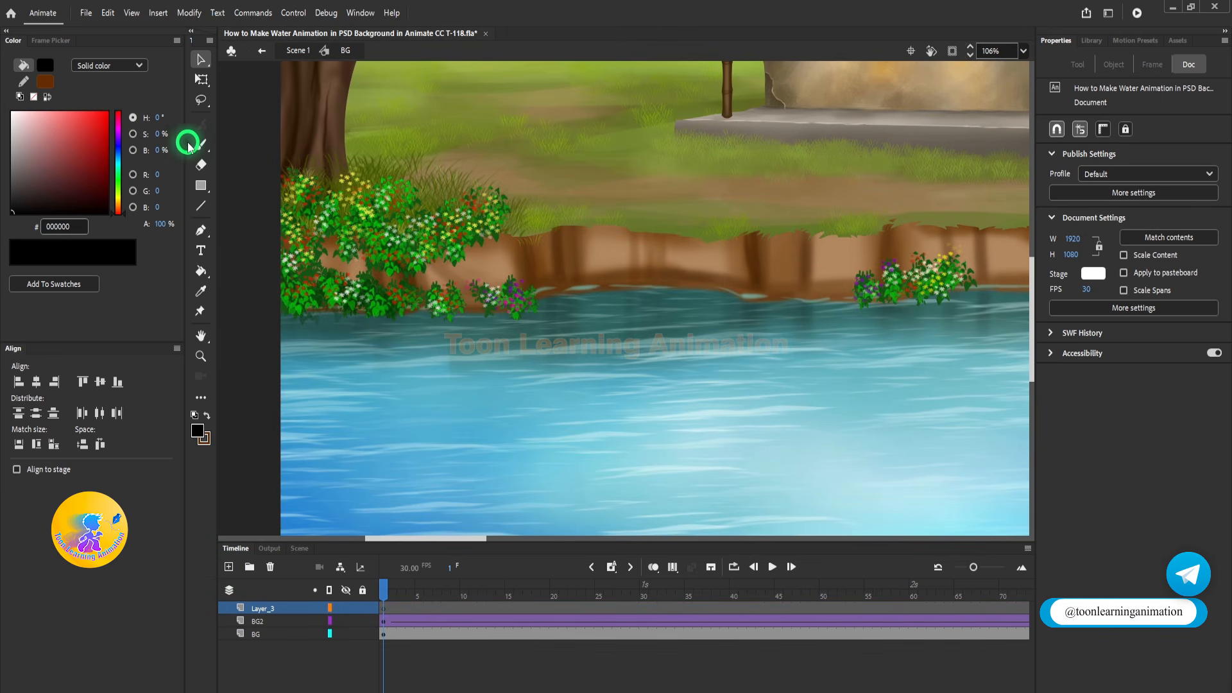
click(201, 229)
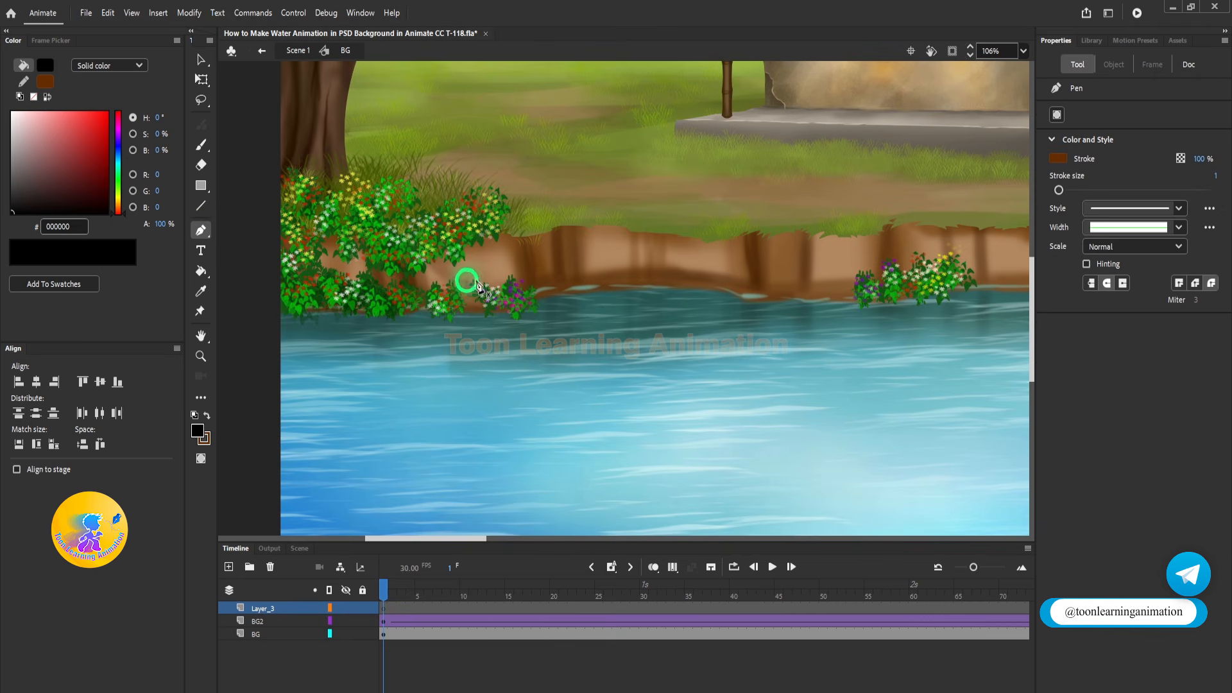
click(363, 635)
click(435, 314)
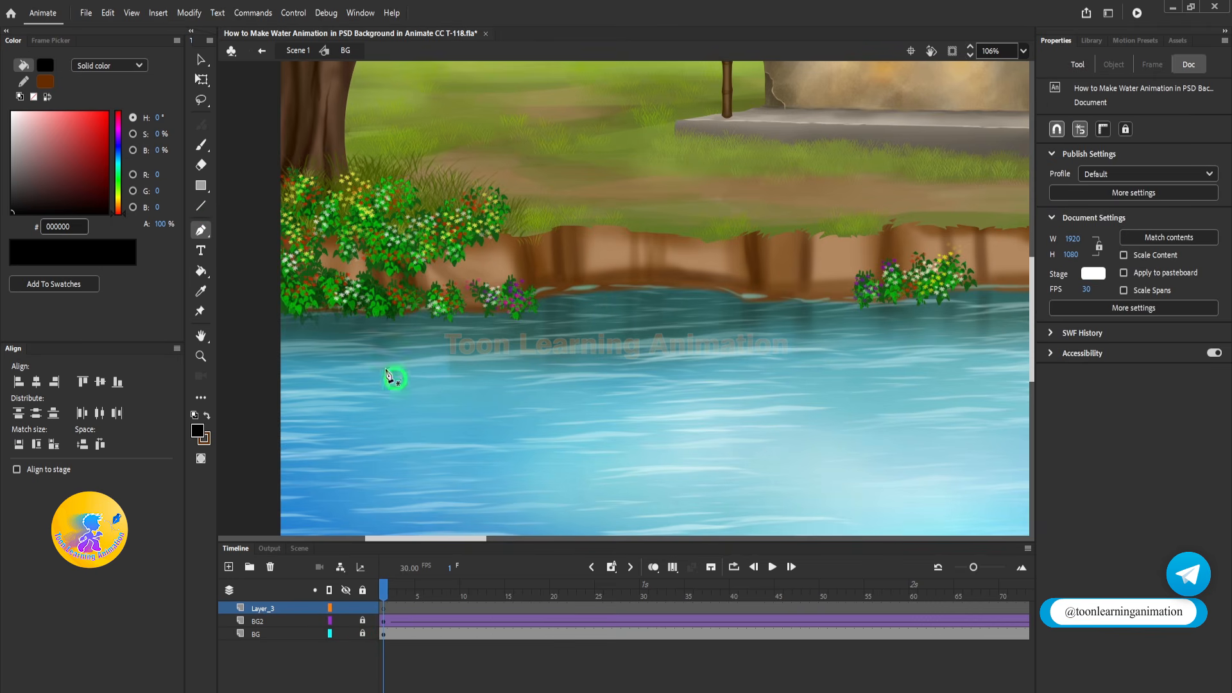
- Start a Pen path on the new layer at the background's left edge, tracing the first leaf tips along the waterline
ctrl+scroll(276, 311, up, 3)
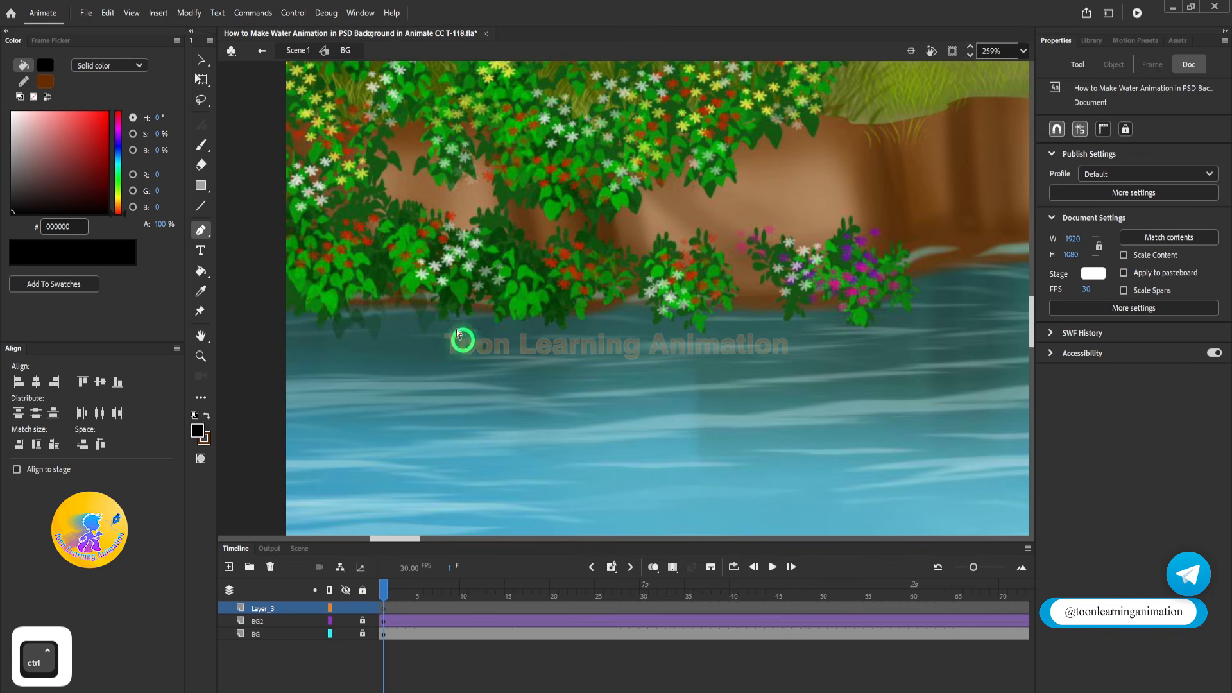
ctrl+scroll(669, 329, down, 1)
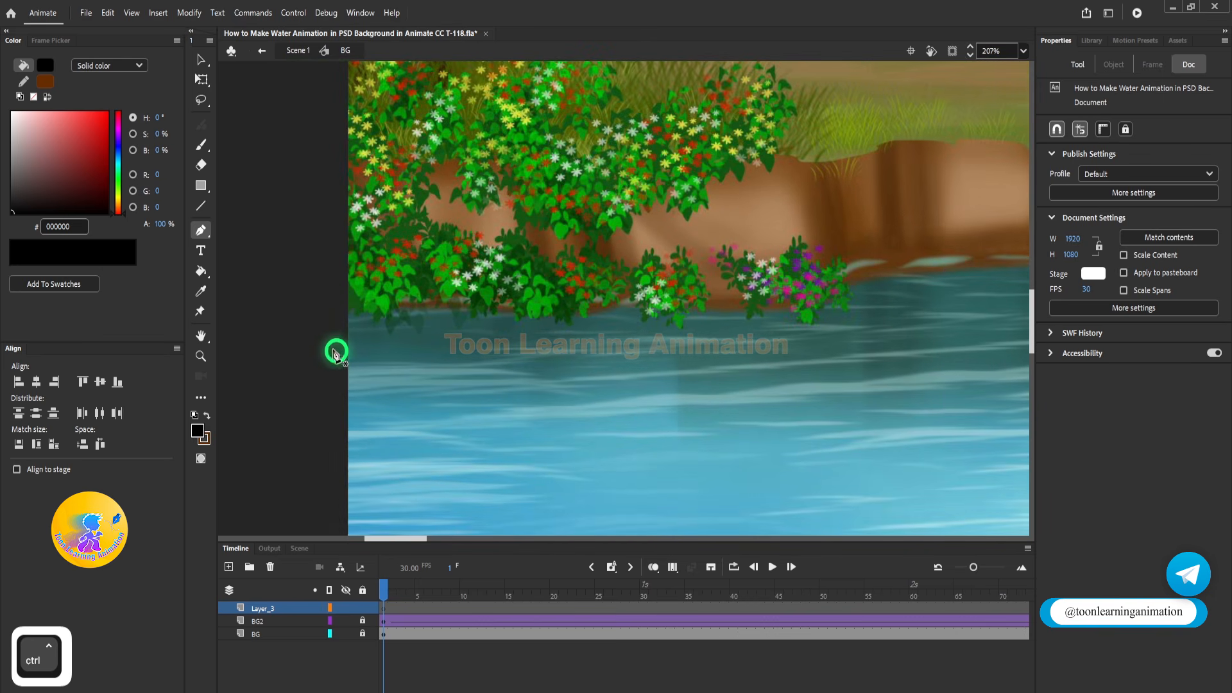
ctrl+scroll(335, 305, up, 2)
click(347, 316)
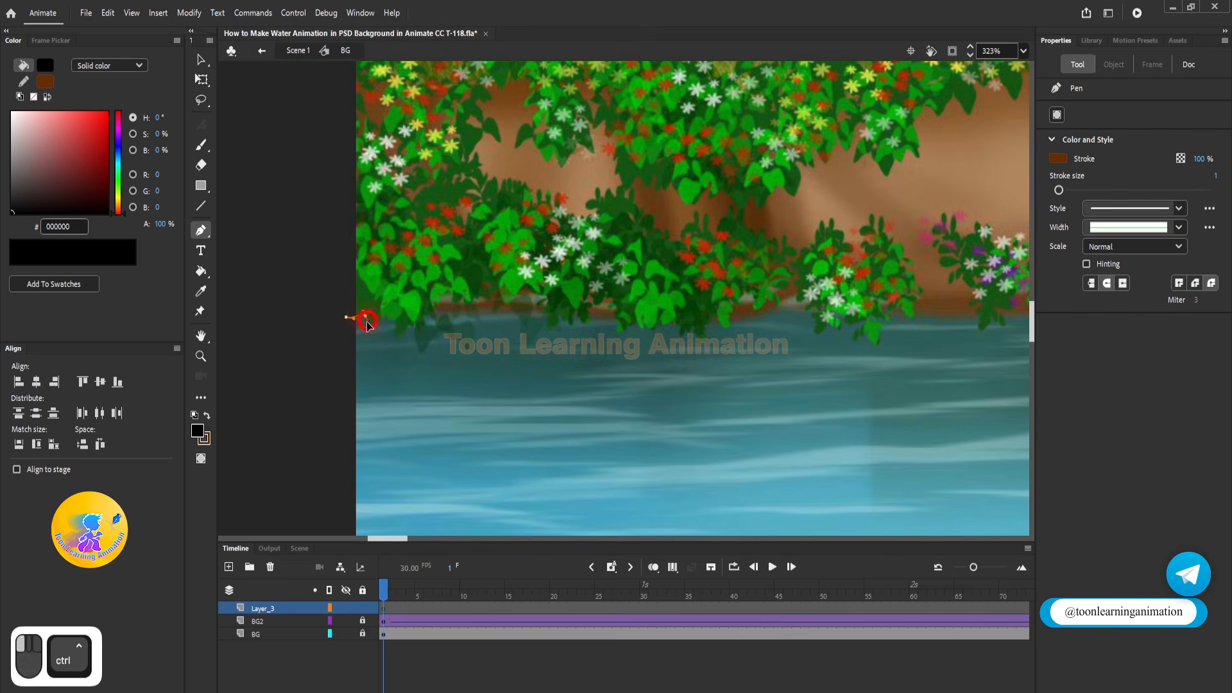
drag(362, 308, 380, 326)
click(385, 319)
click(392, 333)
click(414, 324)
click(420, 352)
click(475, 356)
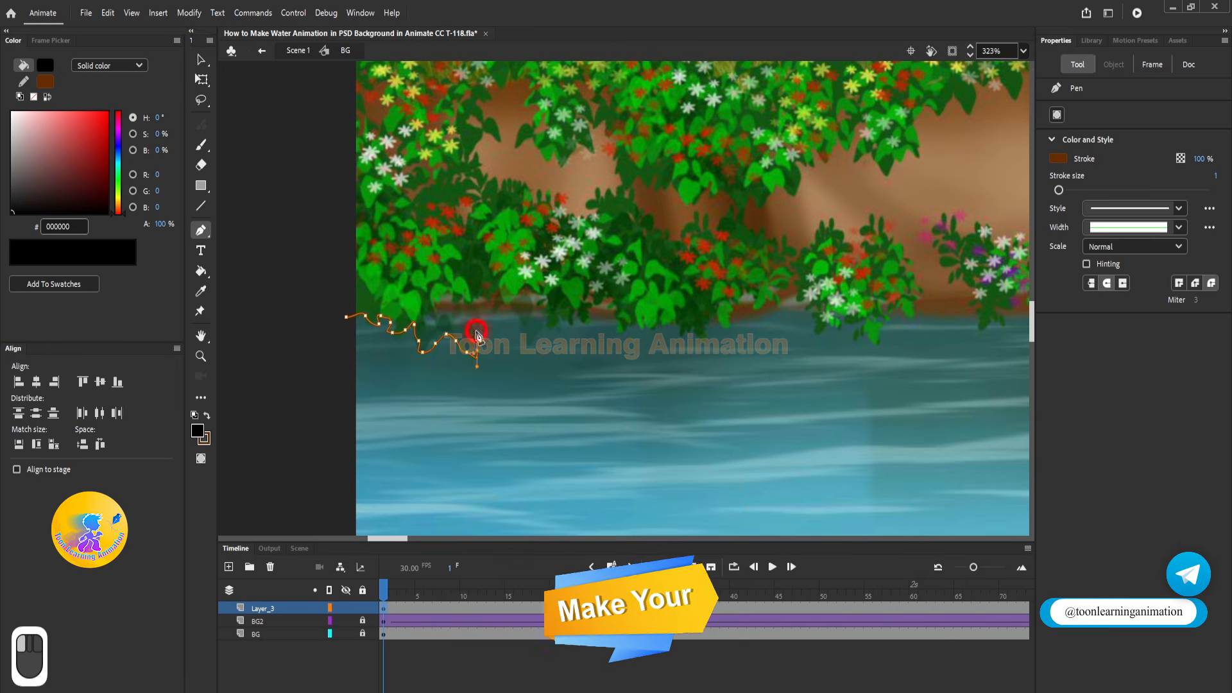
- Extend the Pen path along the lower leaf edges of the large flower bush at the left end of the riverbank
click(482, 318)
click(517, 309)
click(539, 349)
click(559, 319)
click(596, 302)
click(635, 328)
click(674, 334)
click(738, 308)
click(799, 294)
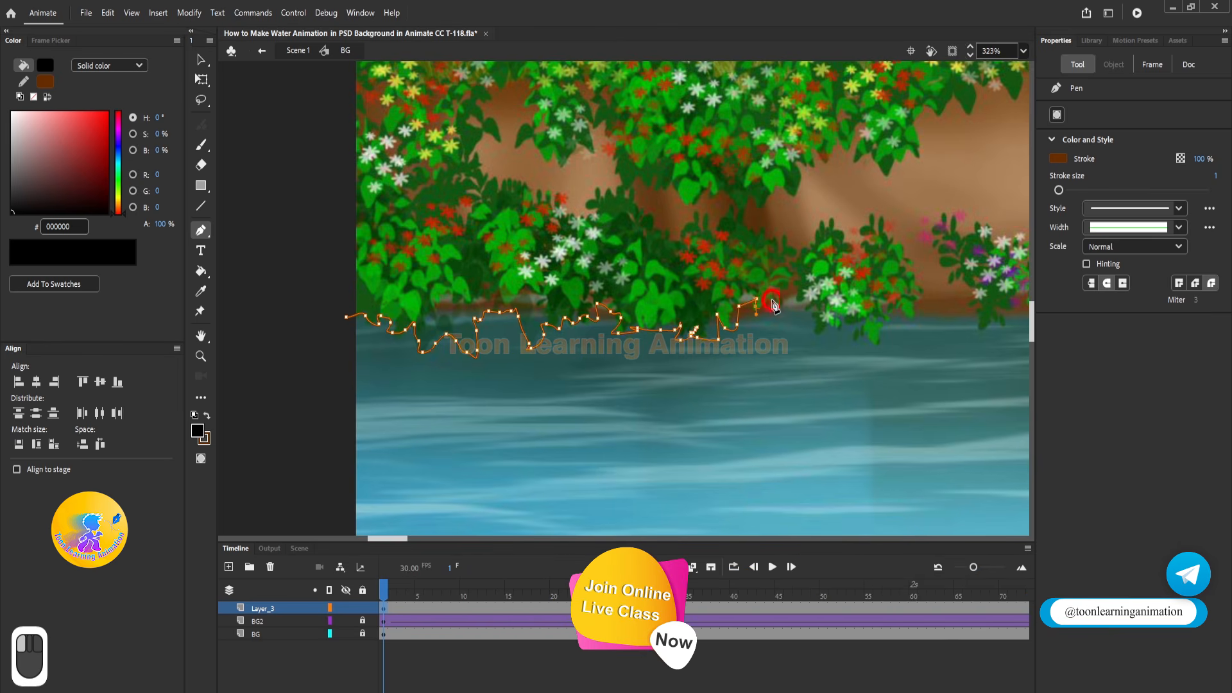
click(815, 337)
click(838, 326)
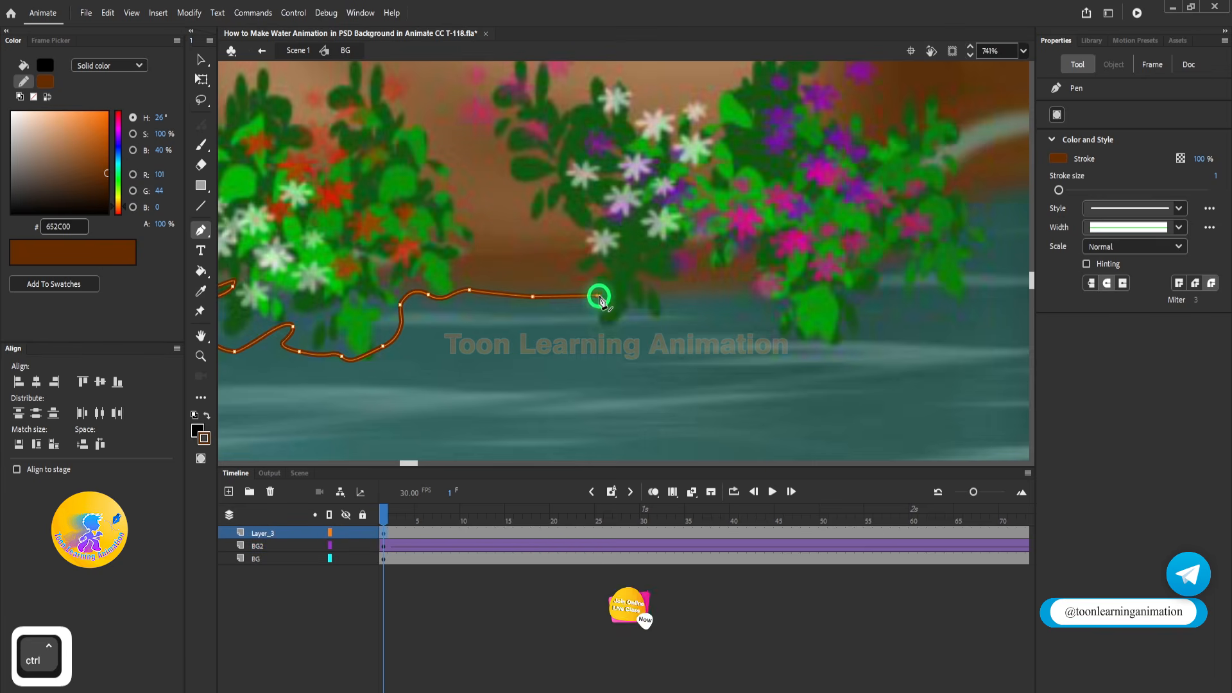
- Trace the Pen path beneath the white and purple flower clump and onward along the waterline to the next bush
click(596, 317)
click(613, 333)
click(642, 311)
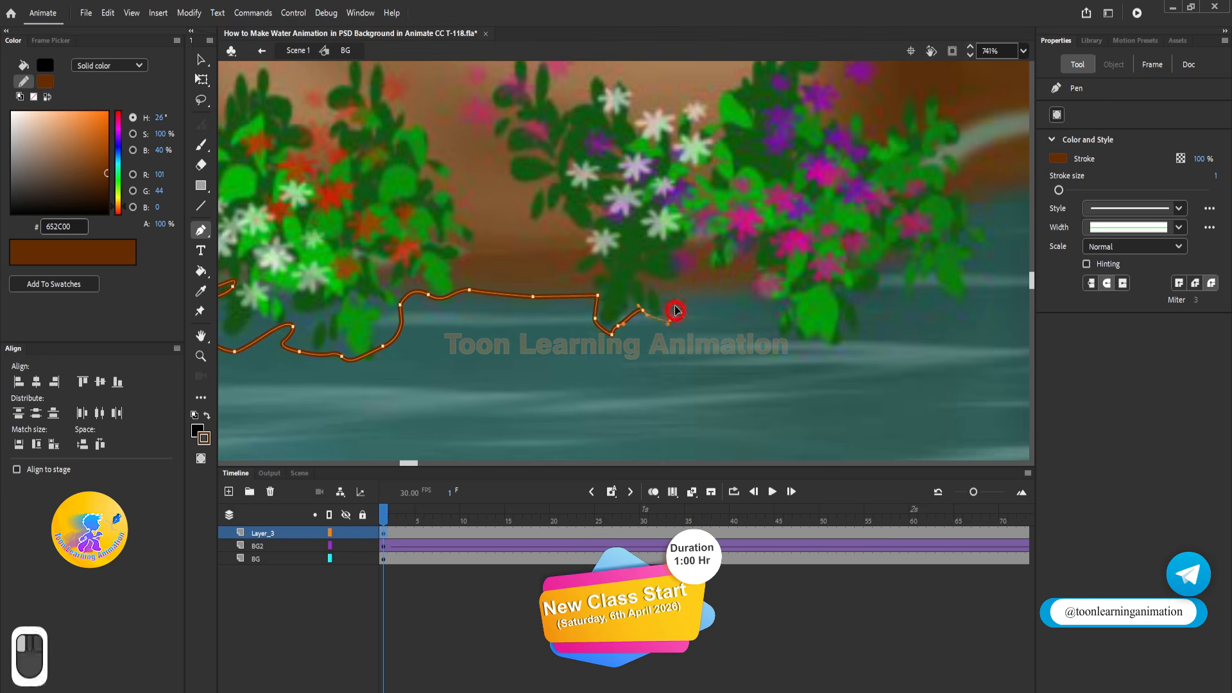
drag(918, 321, 547, 242)
scroll(742, 220, down, 3)
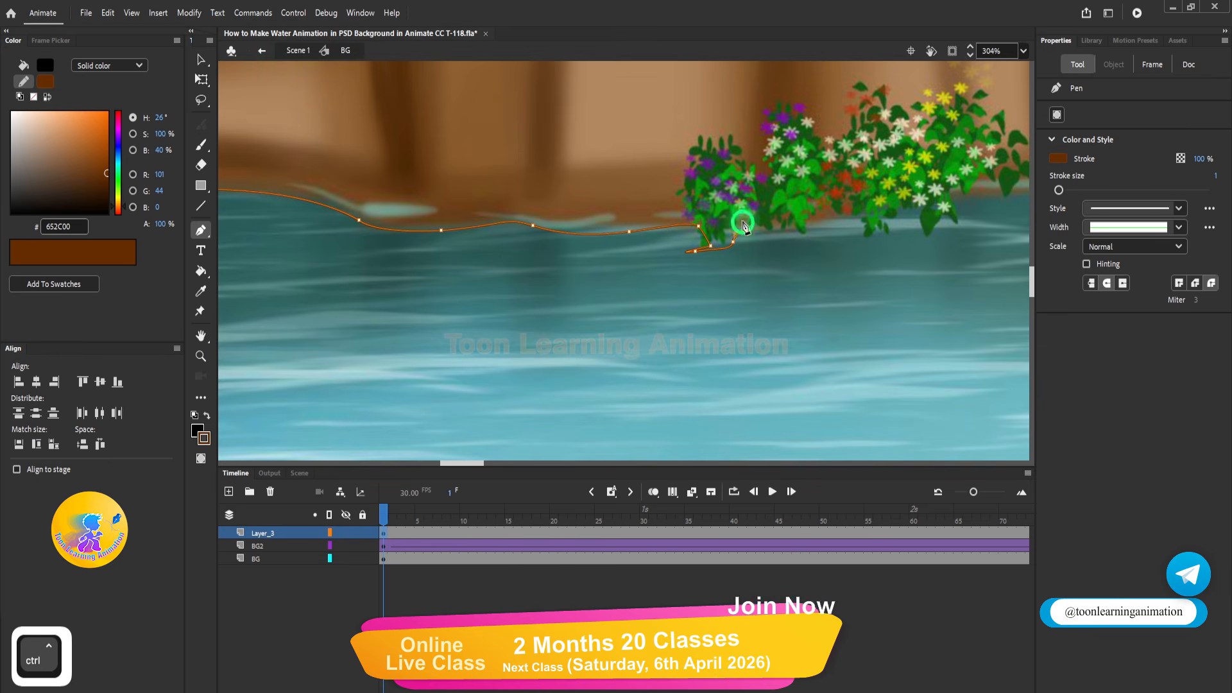
- Carry the Pen path beneath the flower clumps toward the middle of the riverbank, undo the misplaced points, and end the path
click(862, 233)
click(877, 233)
click(896, 218)
click(909, 208)
drag(919, 232, 548, 252)
drag(802, 239, 510, 240)
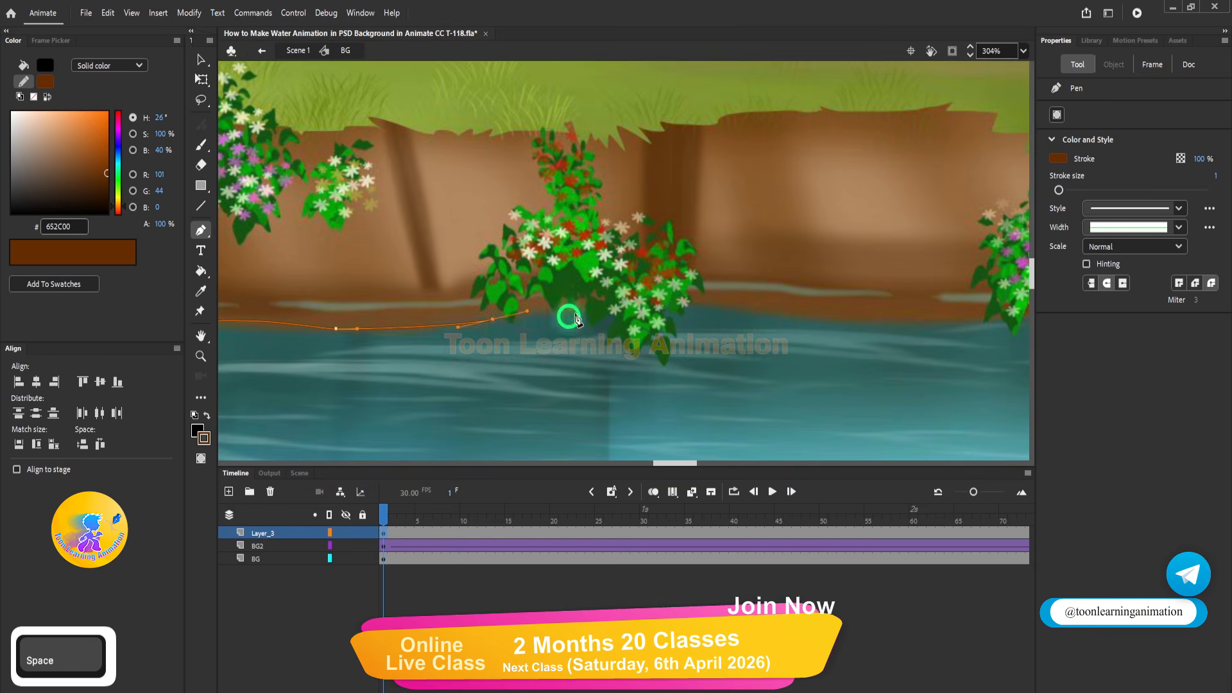
key(ctrl+z)
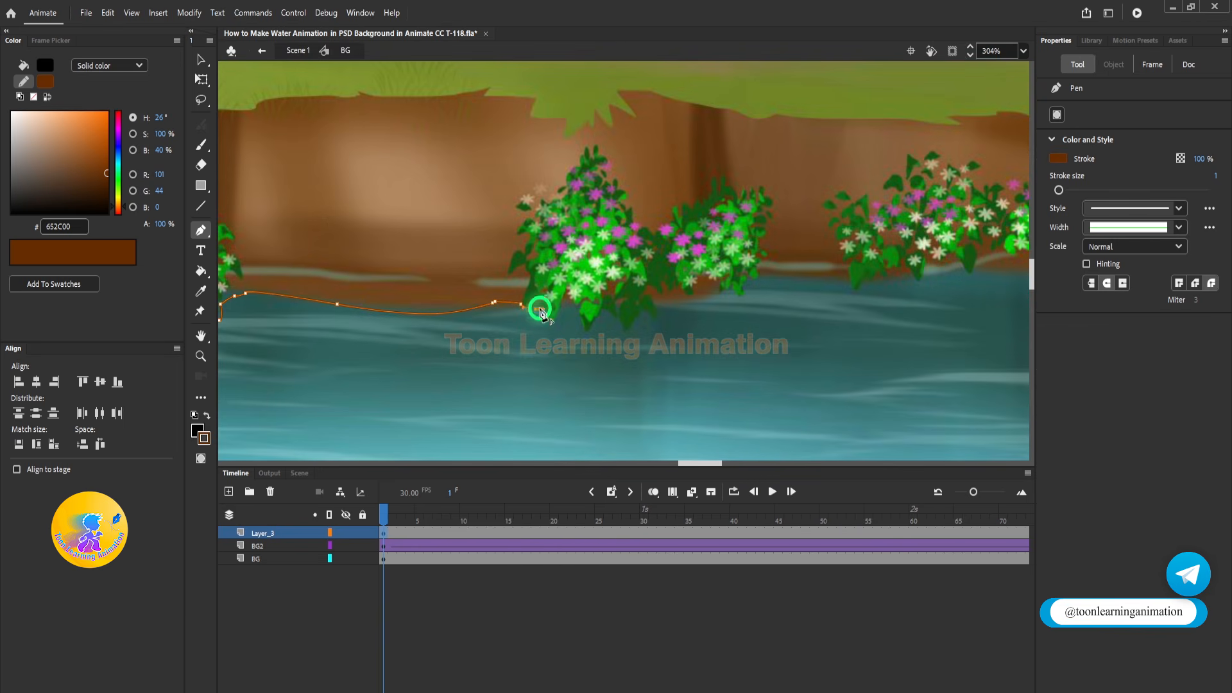
key(ctrl+z)
key(v)
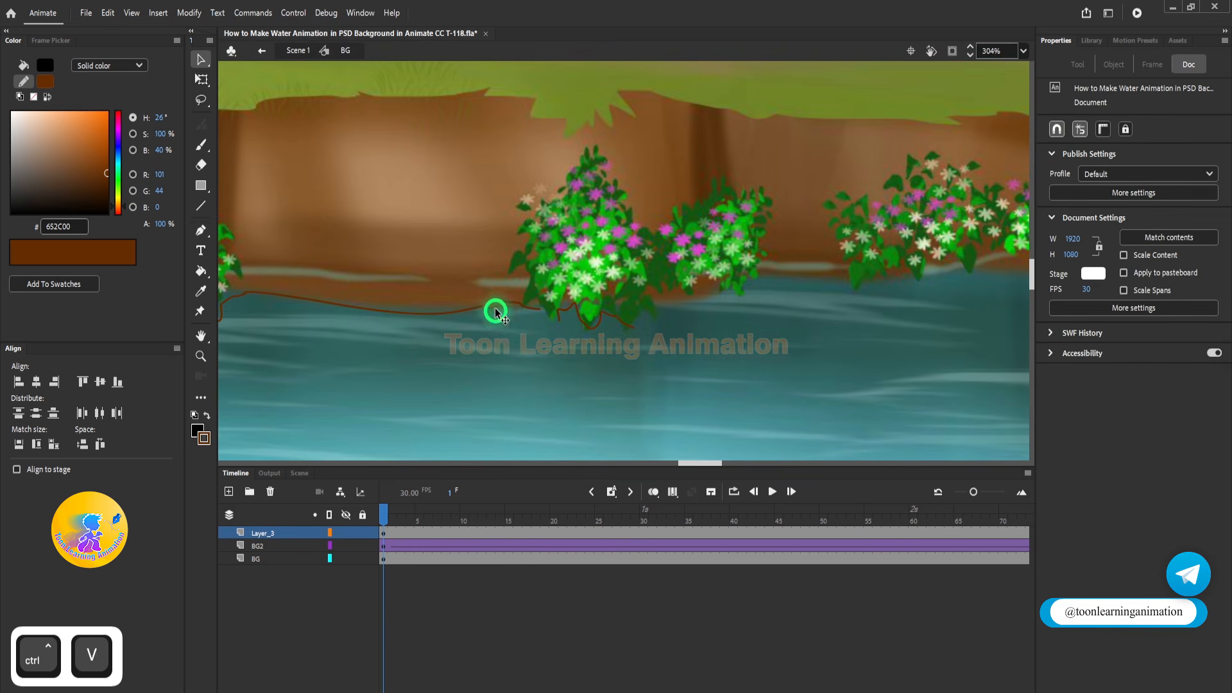
- Duplicate the traced waterline and flip the copy horizontally for the right half of the riverbank
key(ctrl+2)
scroll(344, 333, up, 2)
click(344, 333)
key(ctrl+2)
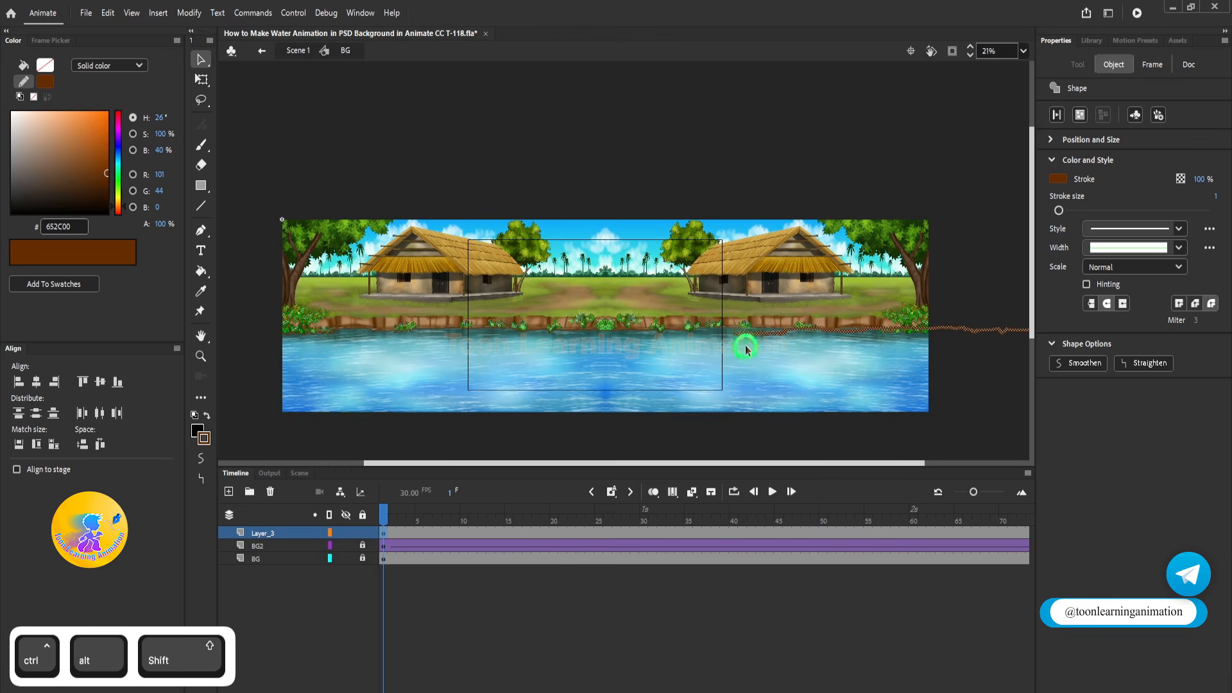
right_click(744, 346)
mouse_move(789, 568)
click(994, 547)
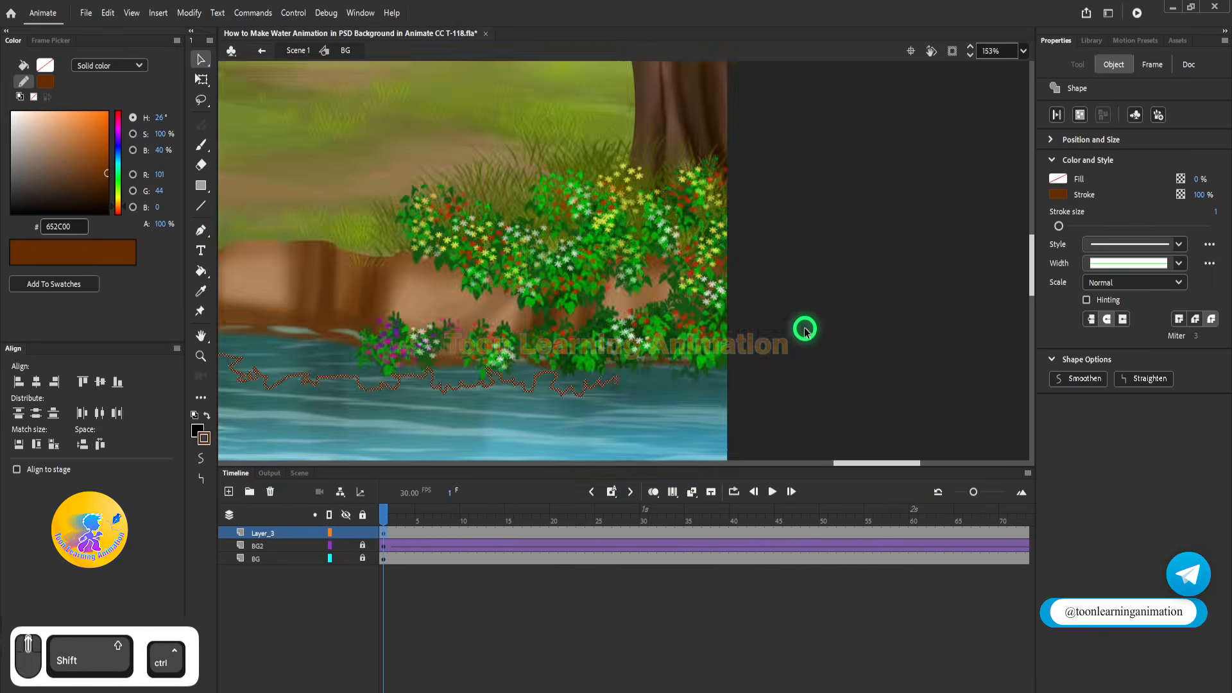
- Align the mirrored waterline with the right half's riverbank and bushes, and check its fit along the shore
mouse_move(738, 404)
mouse_down()
mouse_move(886, 394)
mouse_move(613, 383)
mouse_move(592, 363)
mouse_up()
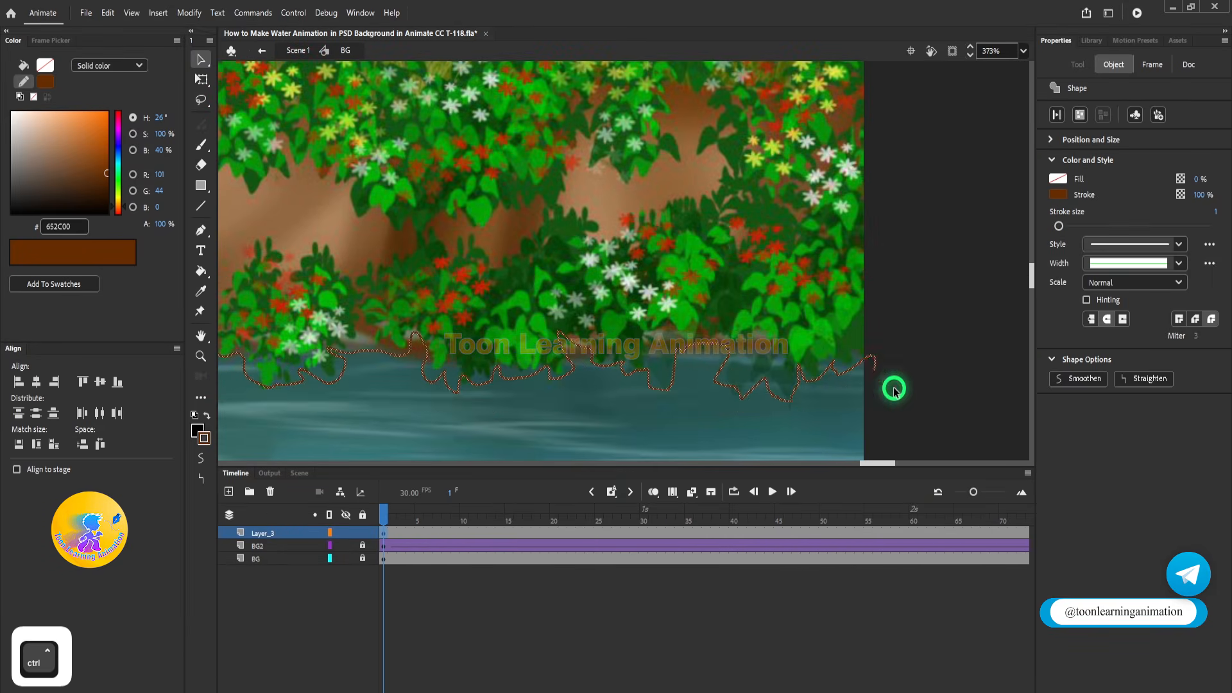
scroll(894, 385, down, 6)
scroll(436, 374, up, 7)
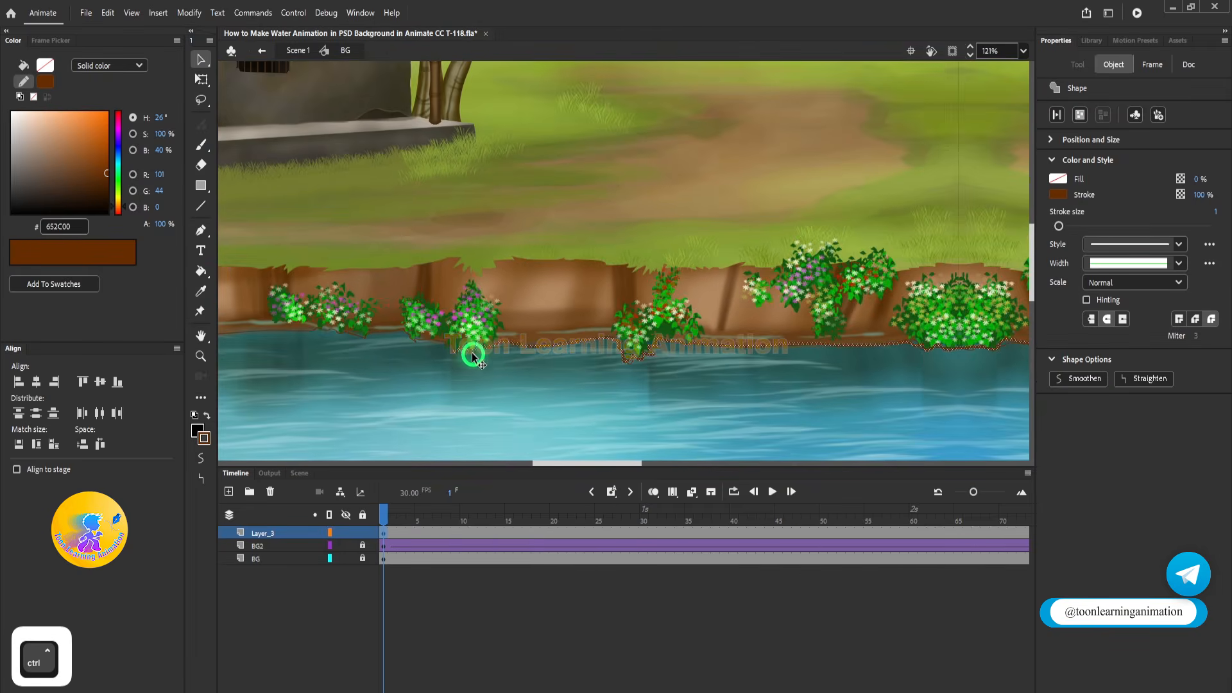
scroll(810, 243, down, 6)
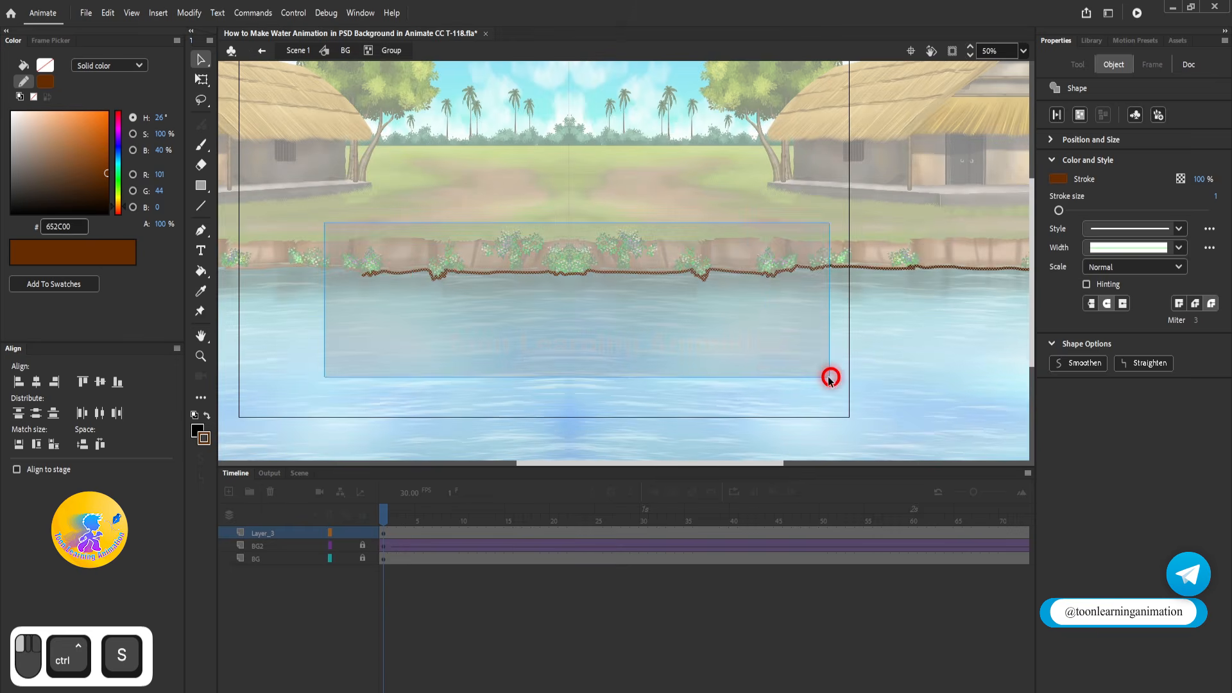
- Break apart the grouped waterline and delete the stray stroke beneath the purple-flowered bush
key(ctrl+b)
scroll(745, 302, up, 7)
click(763, 341)
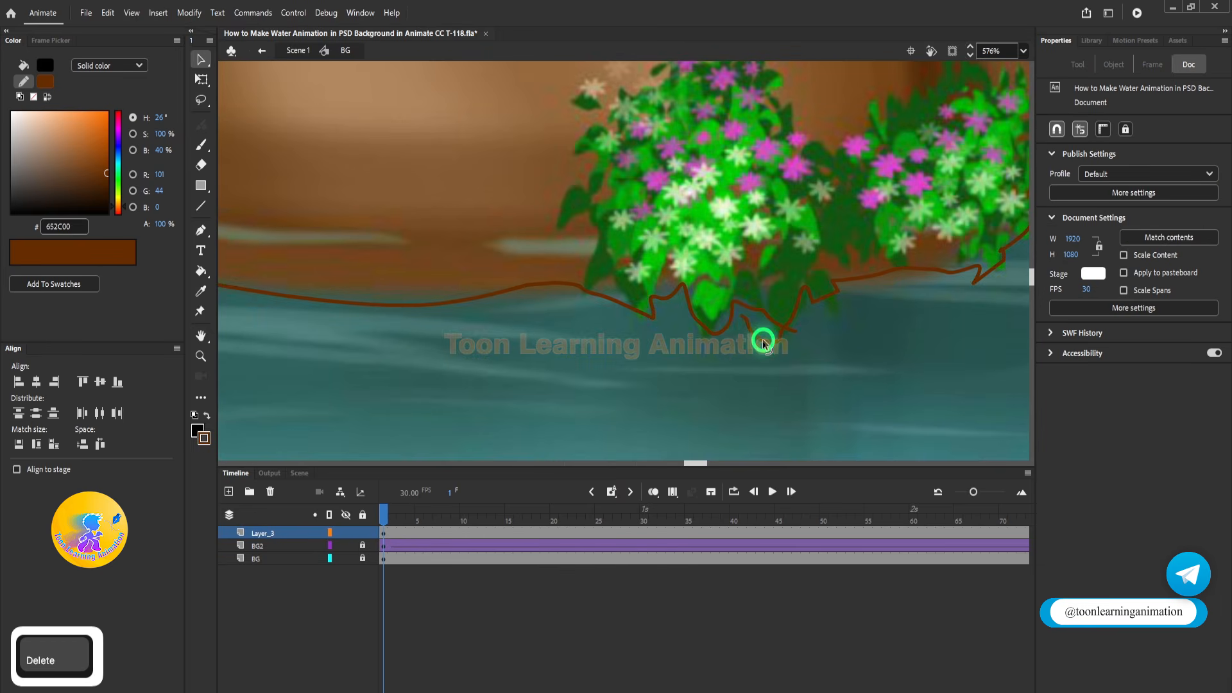
scroll(629, 324, down, 9)
scroll(453, 319, up, 6)
scroll(393, 302, down, 6)
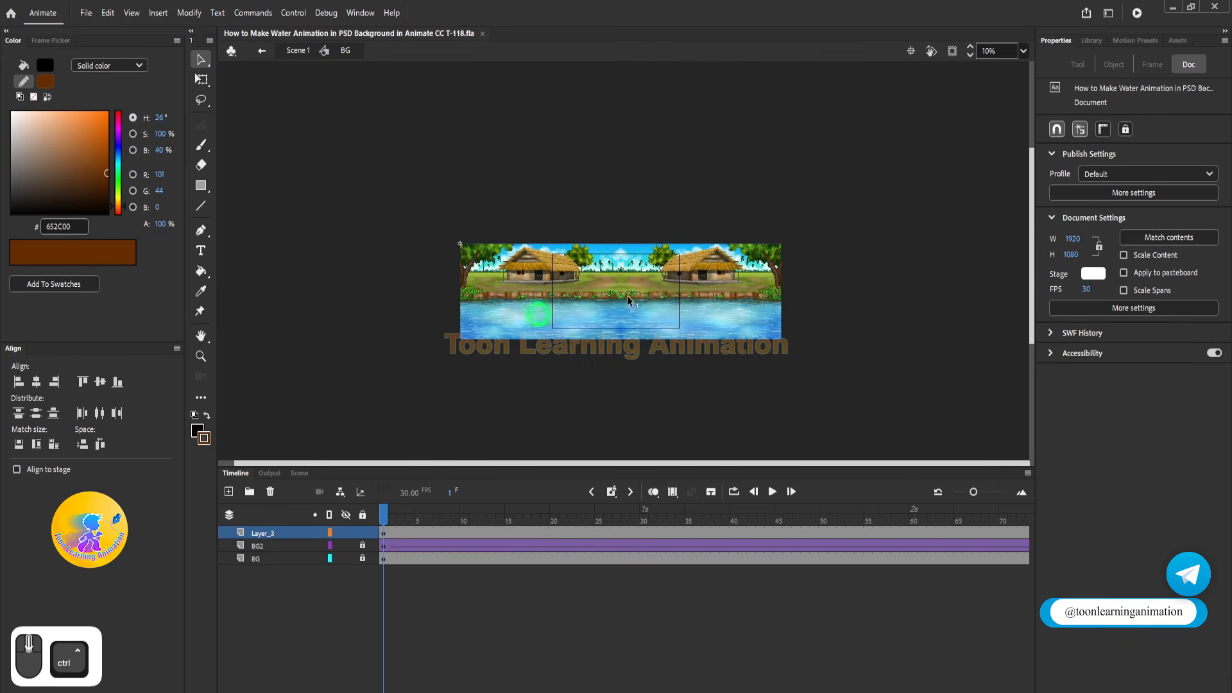
- Extend the waterline with the Pen tool from its right end around below the river to its left end, enclosing the water
scroll(883, 366, up, 5)
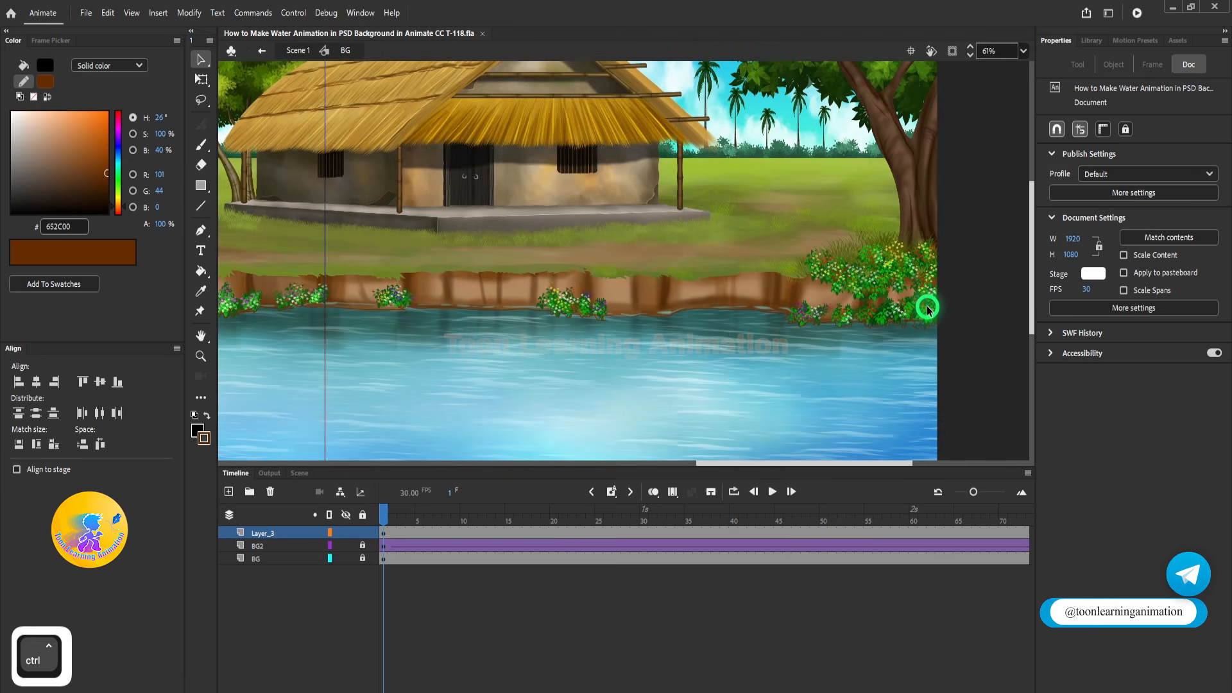
key(p)
scroll(922, 295, up, 4)
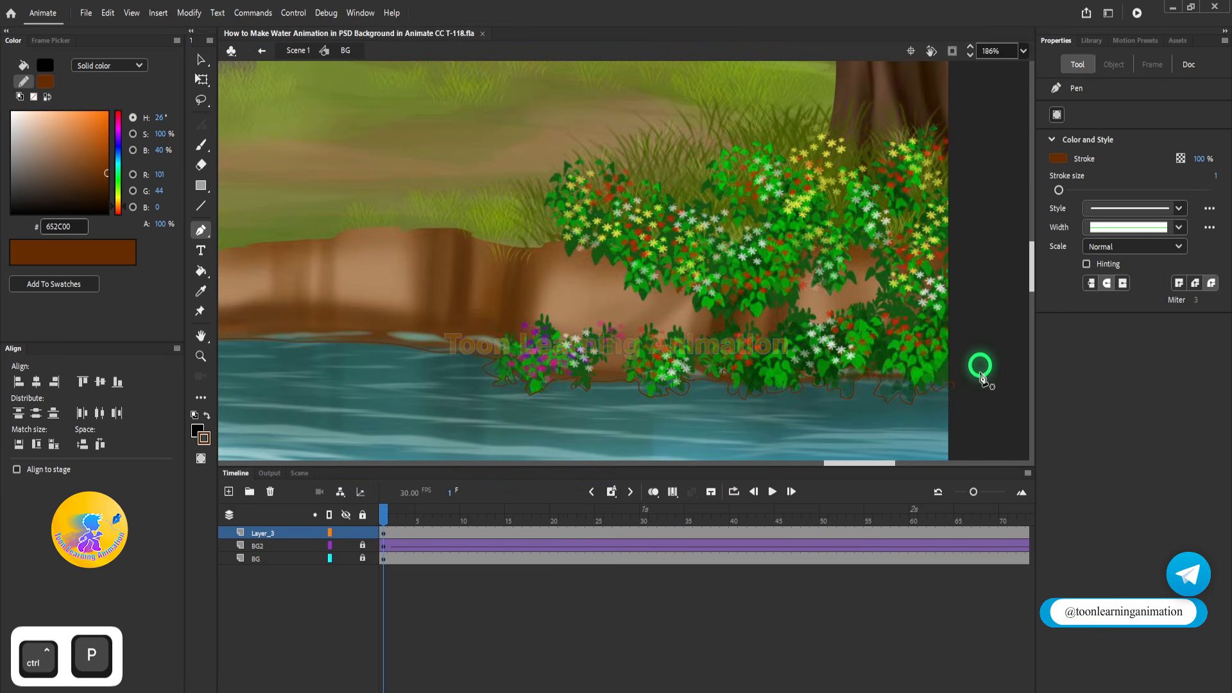
click(955, 391)
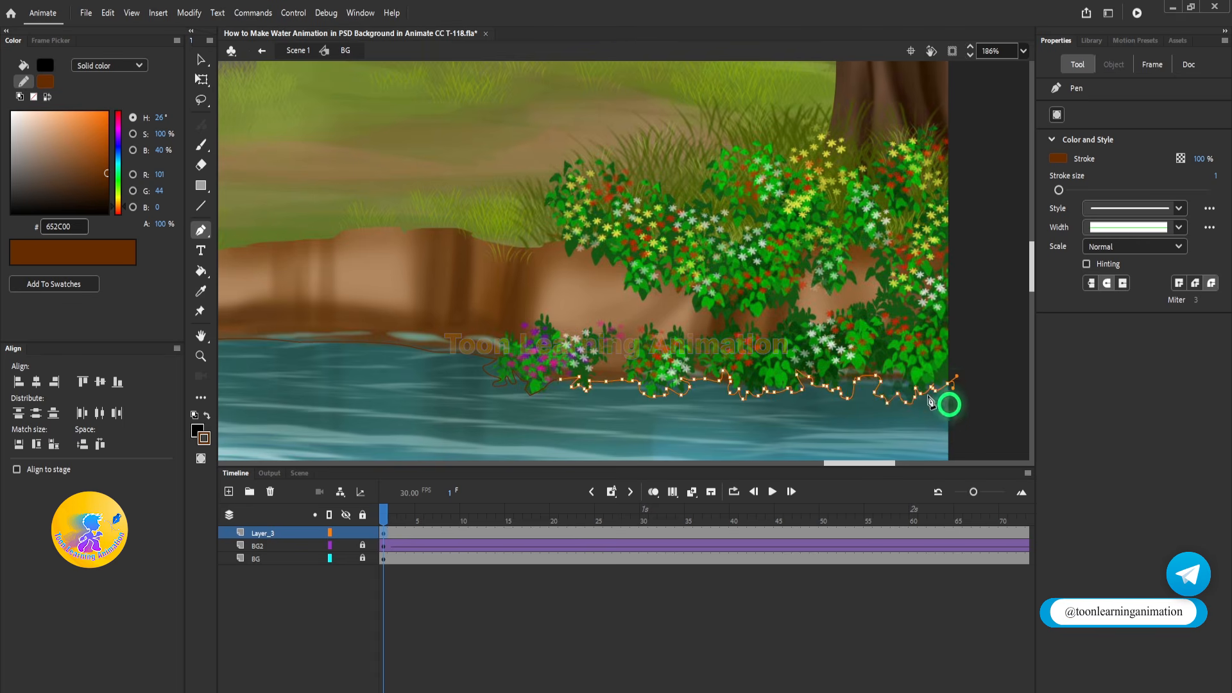
scroll(908, 369, down, 6)
scroll(883, 264, up, 3)
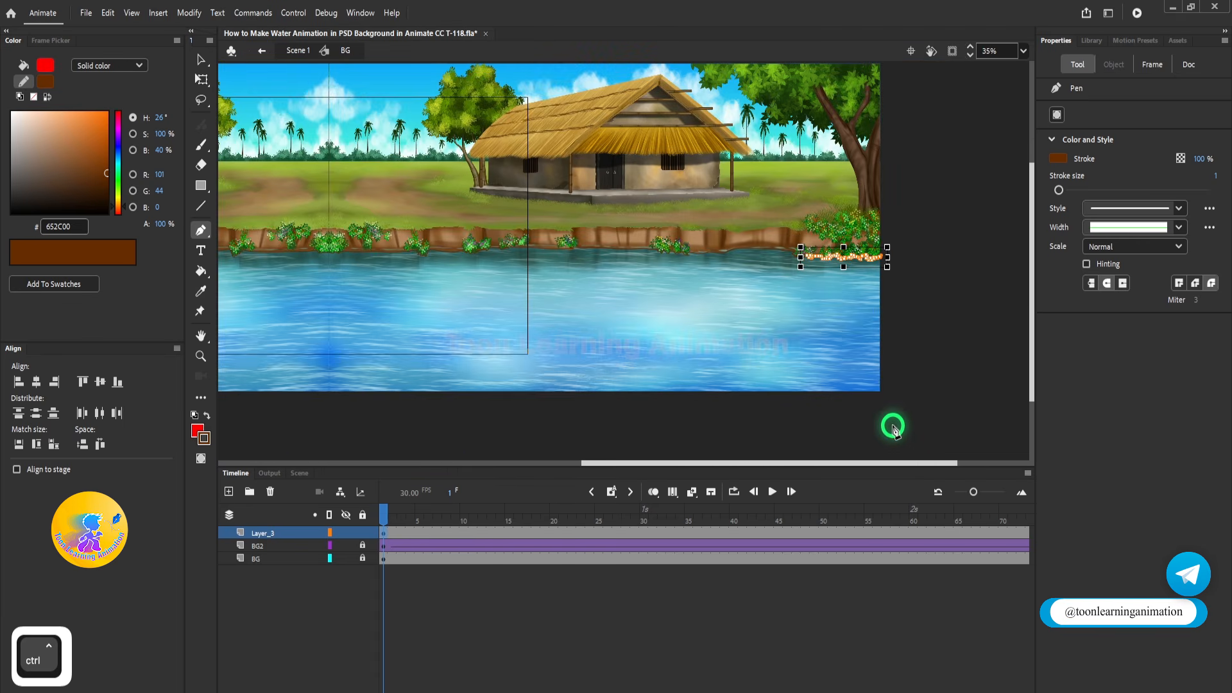
drag(702, 421, 935, 404)
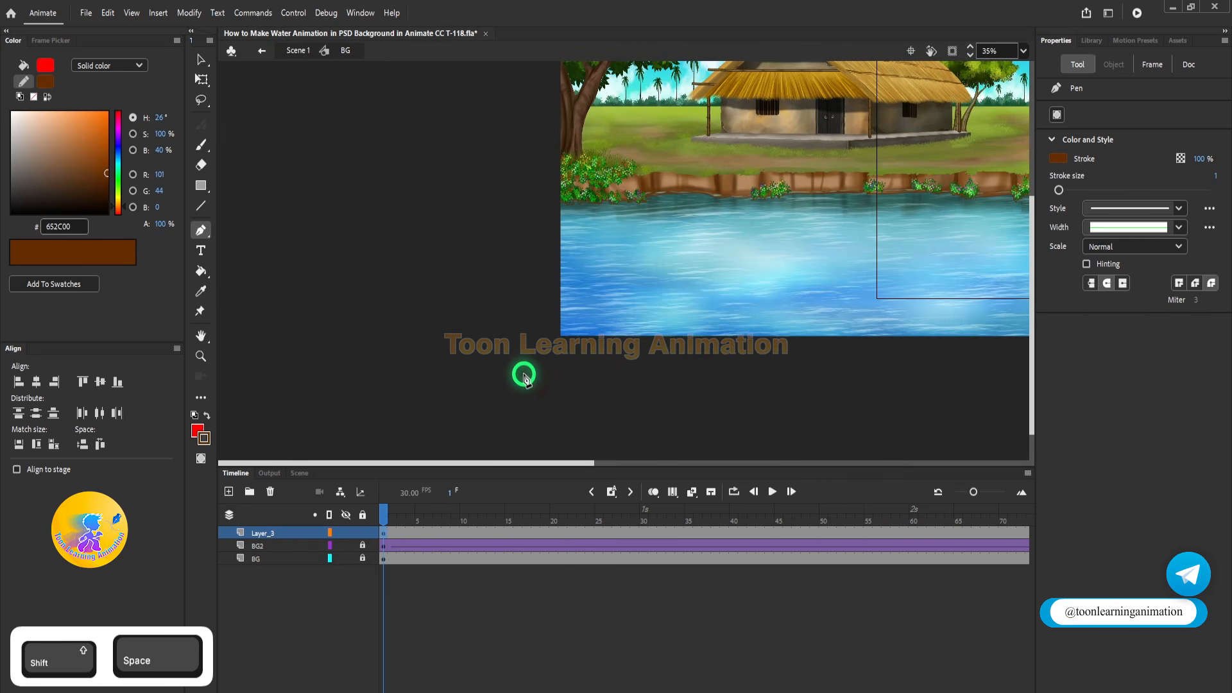
scroll(545, 213, up, 9)
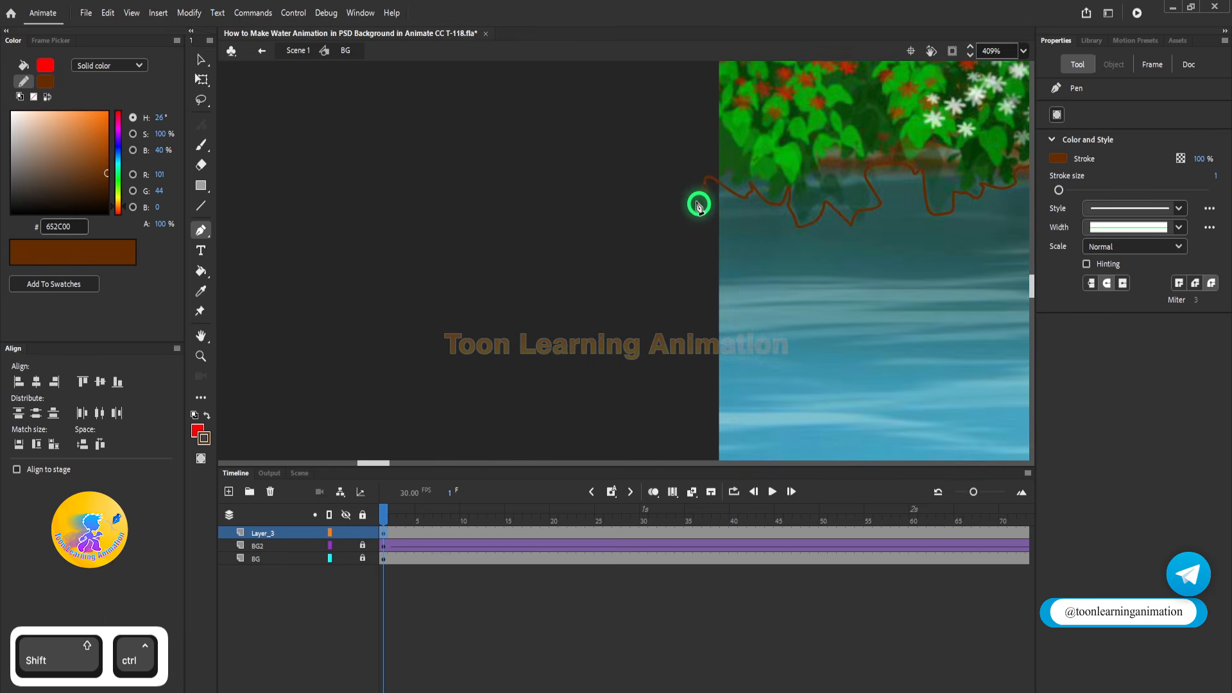
click(708, 194)
scroll(701, 217, down, 7)
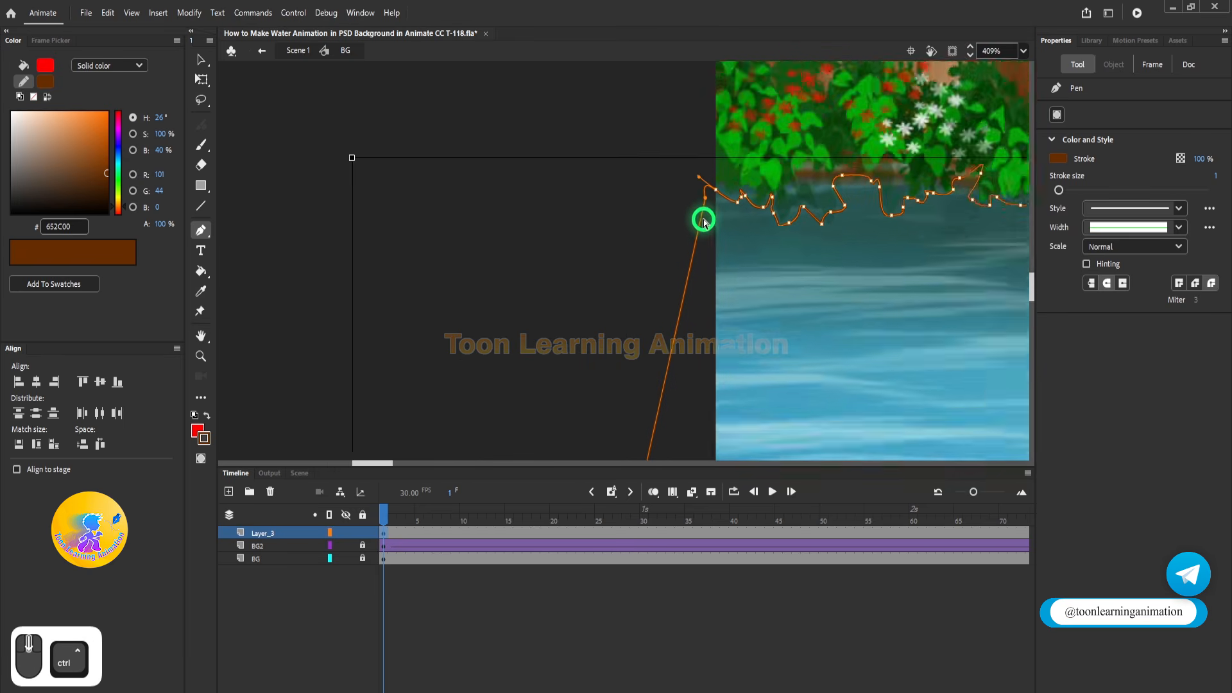
- Try to fill the enclosed water area with red using the Paint Bucket
key(k)
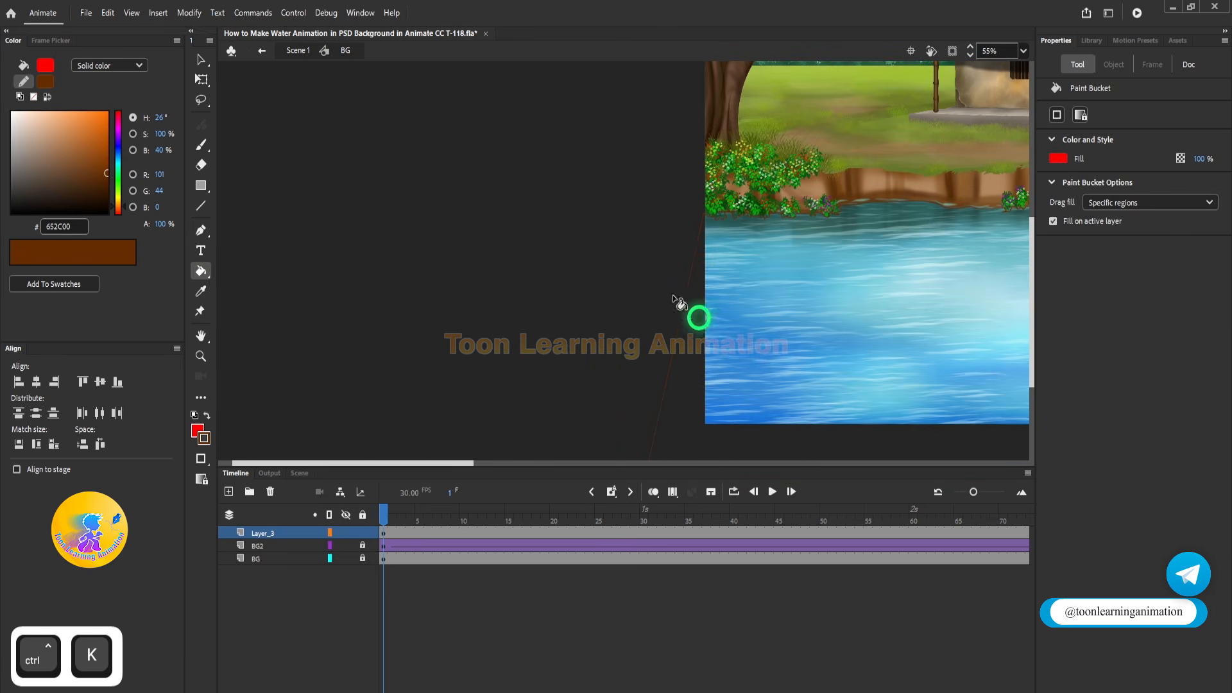
scroll(678, 303, down, 3)
drag(642, 229, 561, 228)
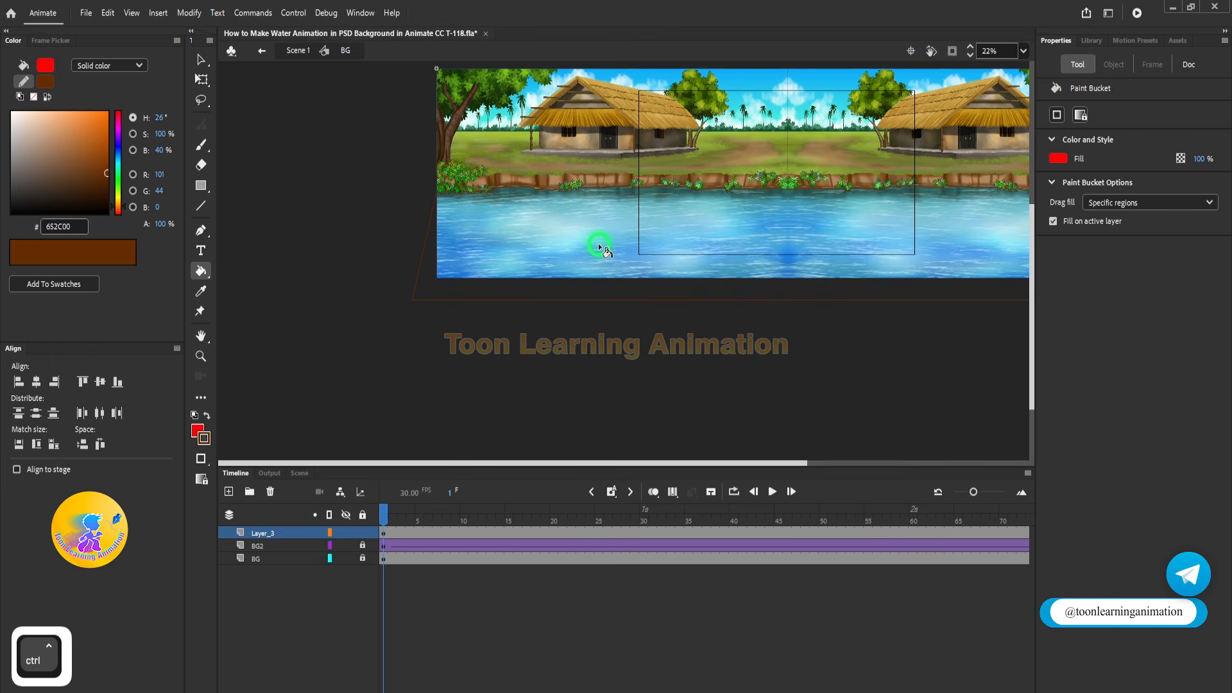
click(201, 60)
click(403, 301)
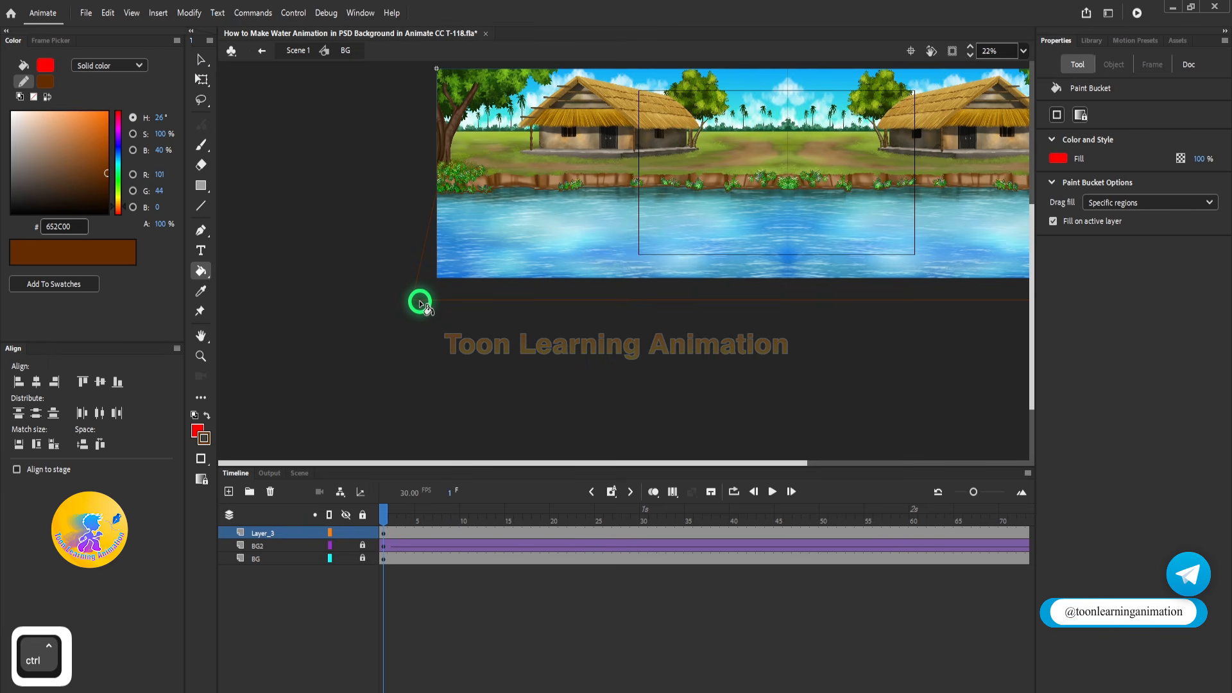
- Select the connected outline to trace its break, and join the stroke ends beneath the left half's purple-flowered bush
key(v)
double_click(420, 302)
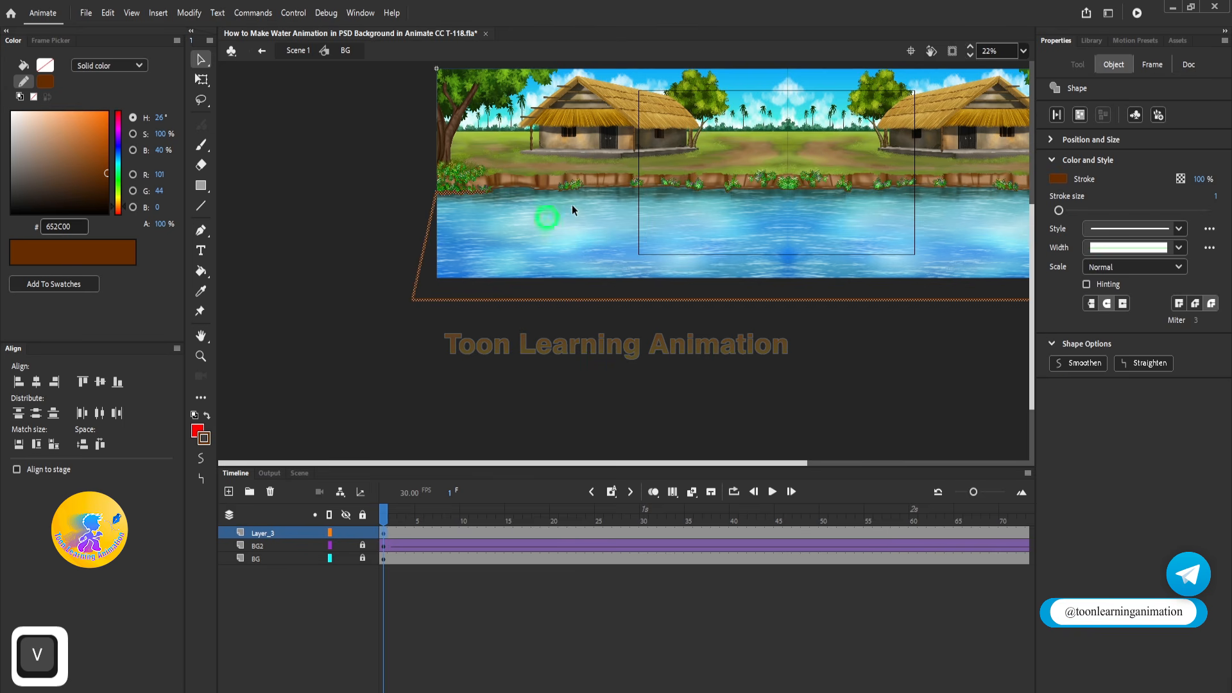
scroll(572, 205, down, 3)
scroll(632, 243, up, 6)
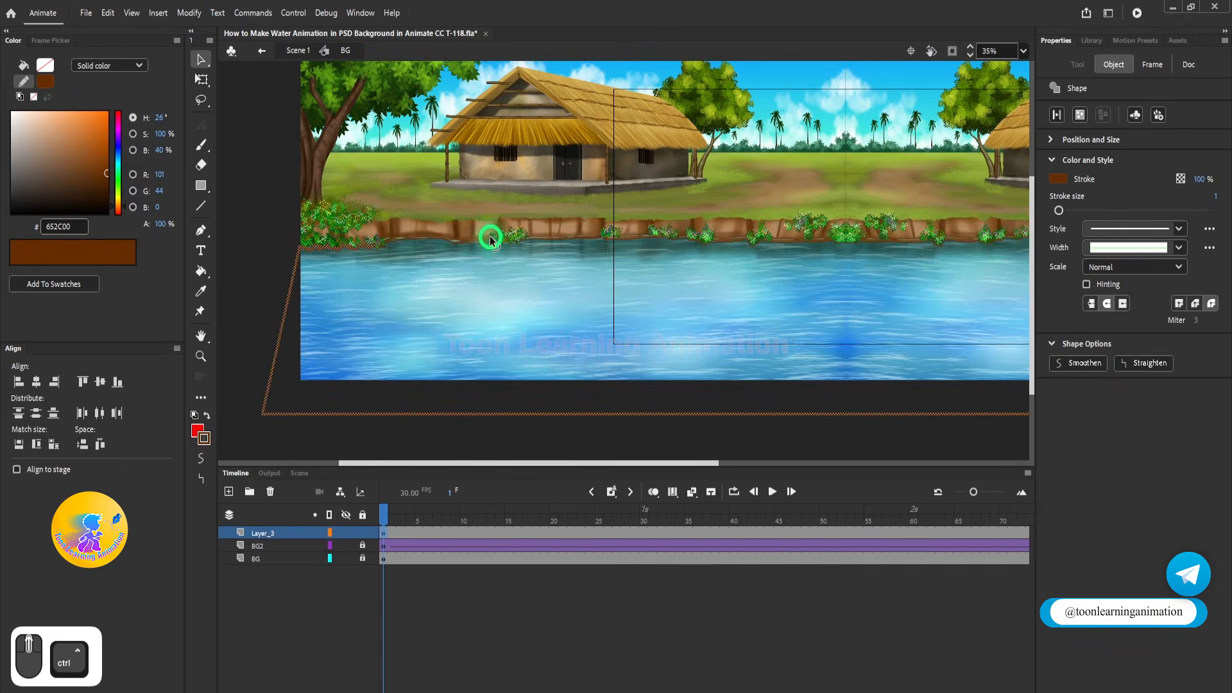
scroll(472, 338, down, 5)
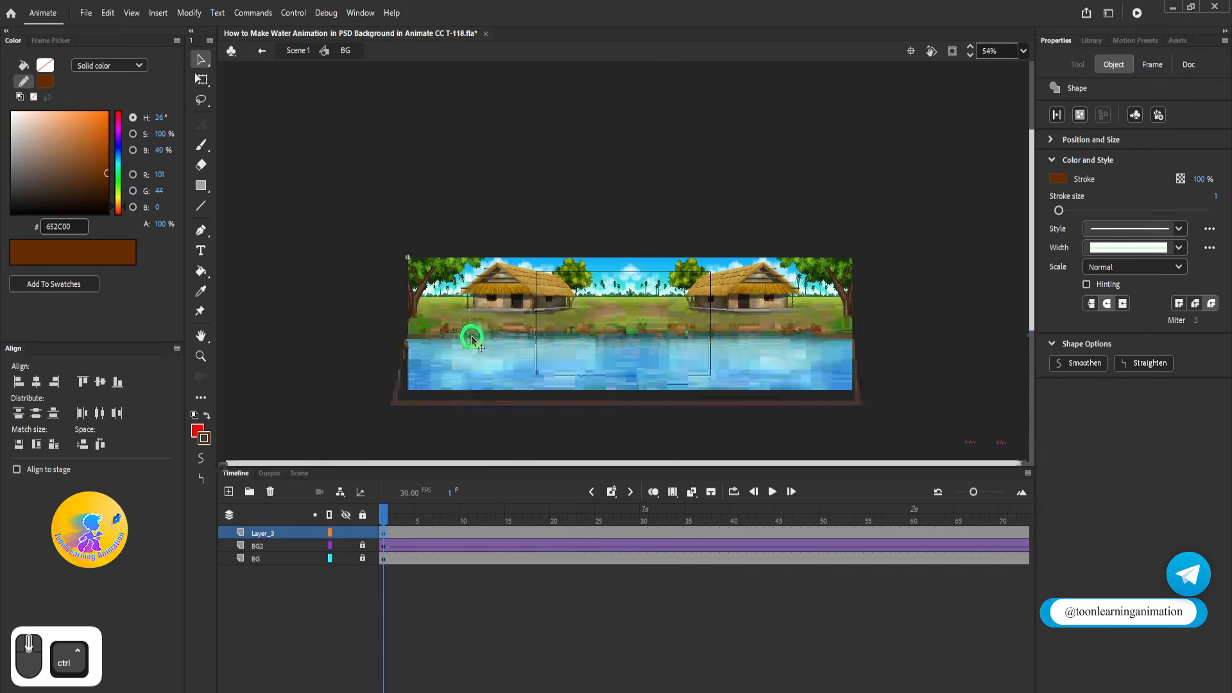
scroll(792, 330, up, 4)
scroll(806, 379, down, 5)
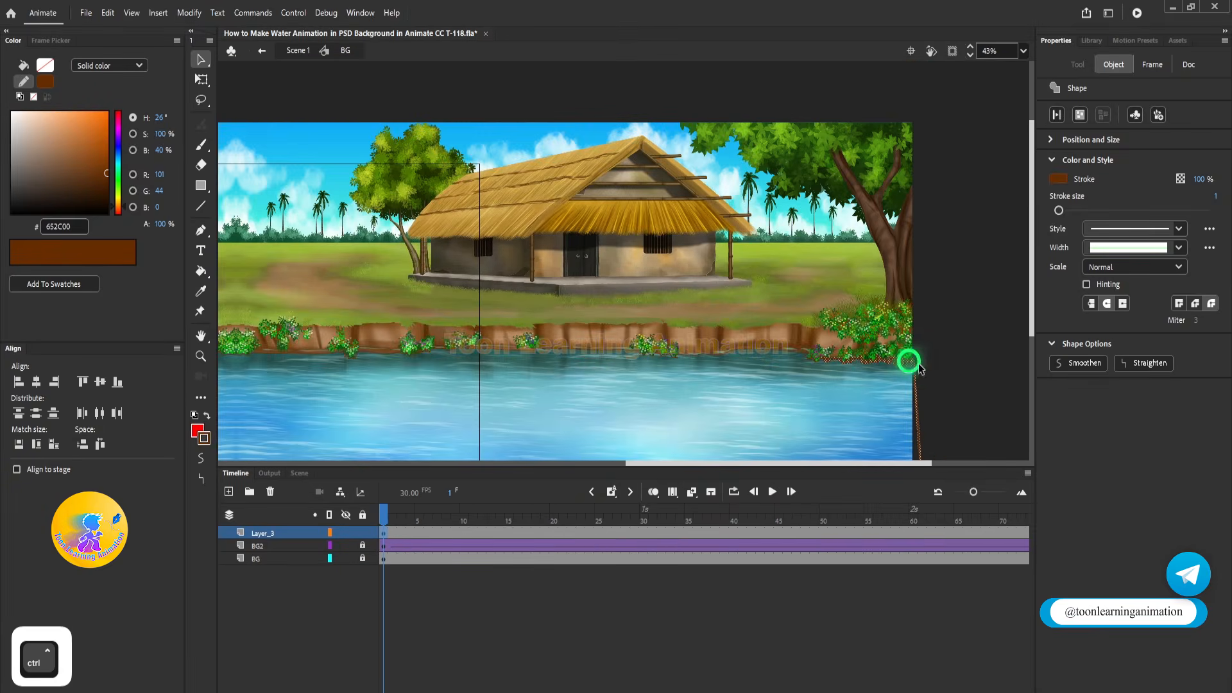
scroll(441, 387, up, 8)
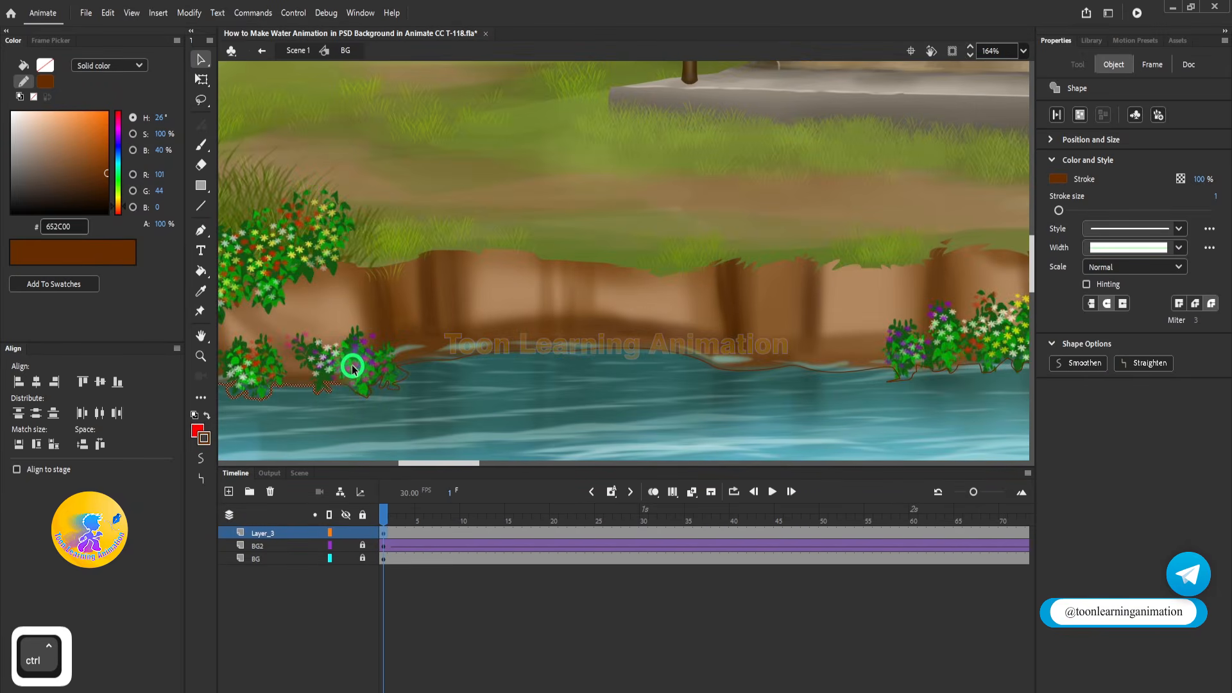
scroll(356, 376, up, 10)
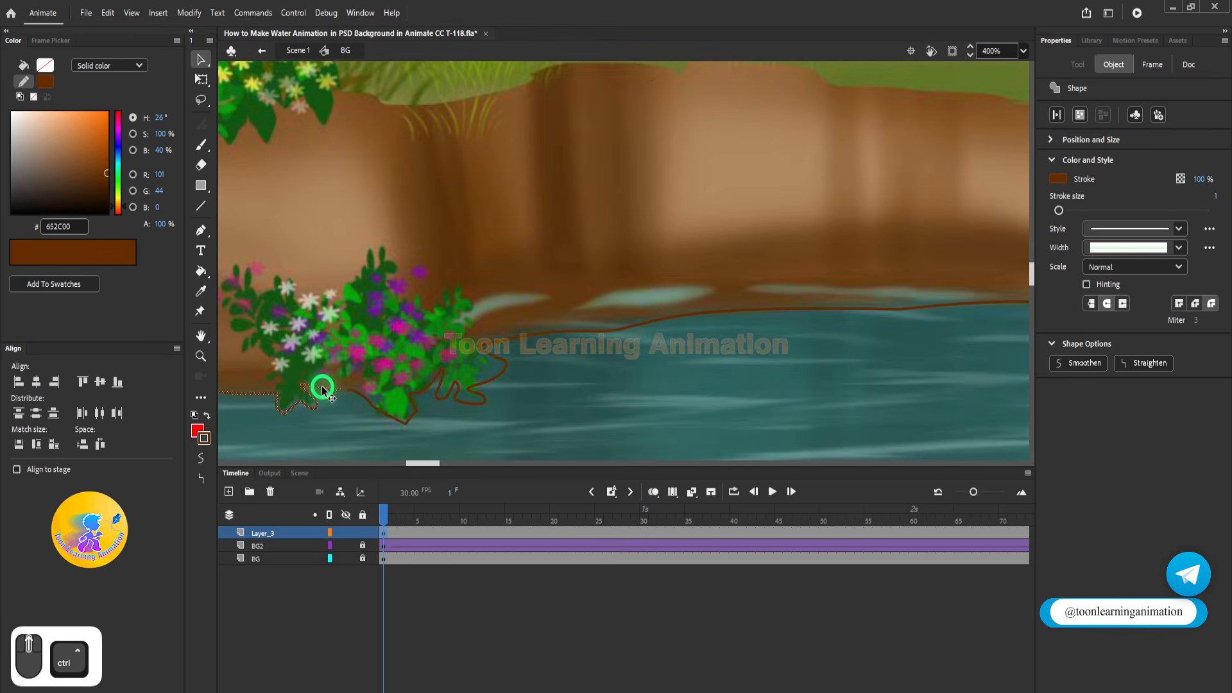
ctrl+click(442, 350)
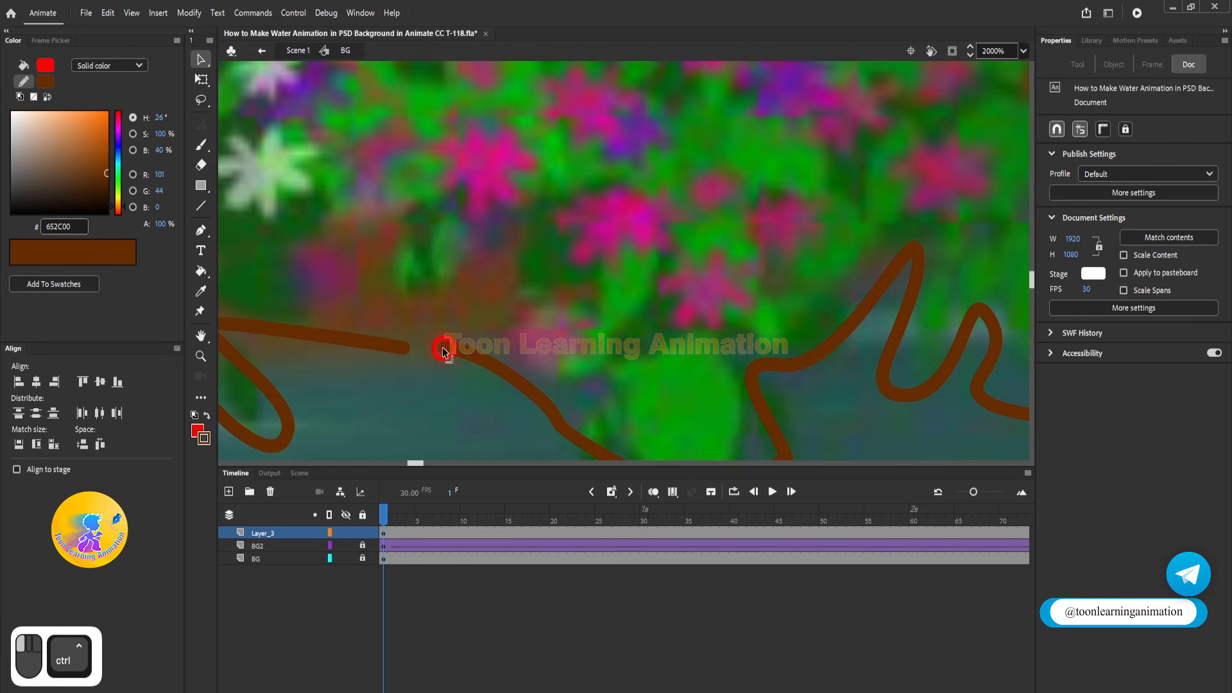
- Close the matching gap beneath the right half's purple-flowered bush and fill the enclosed water area with red
scroll(399, 352, down, 15)
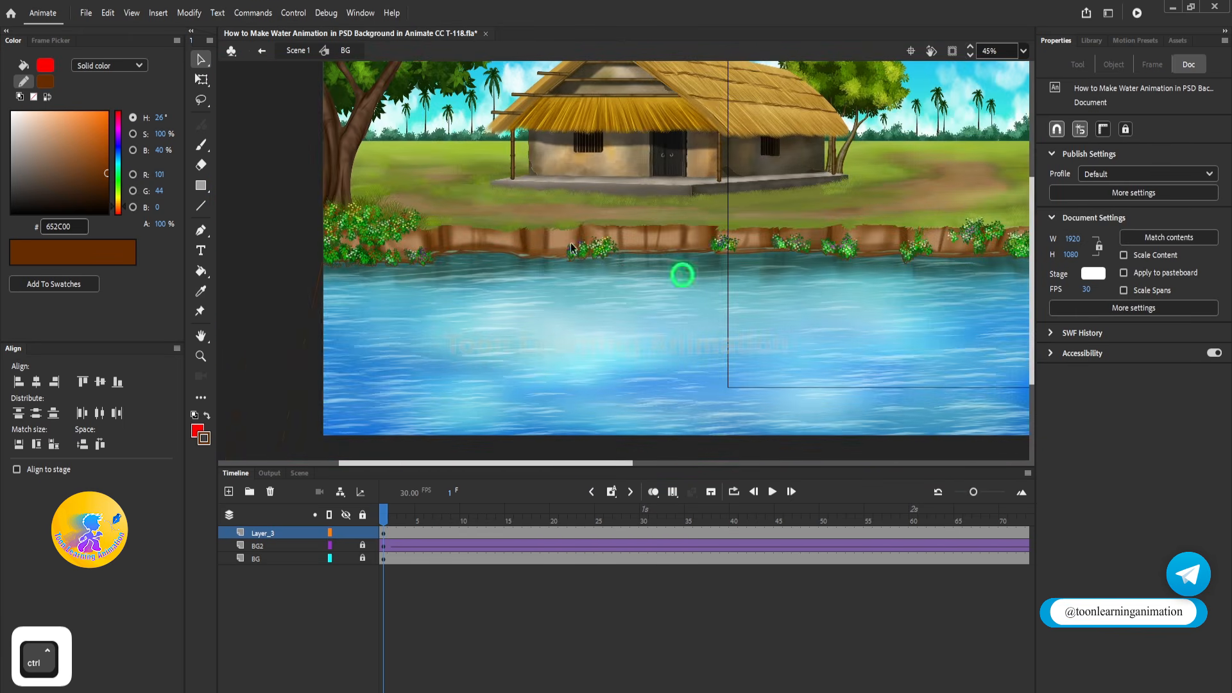
scroll(855, 245, up, 10)
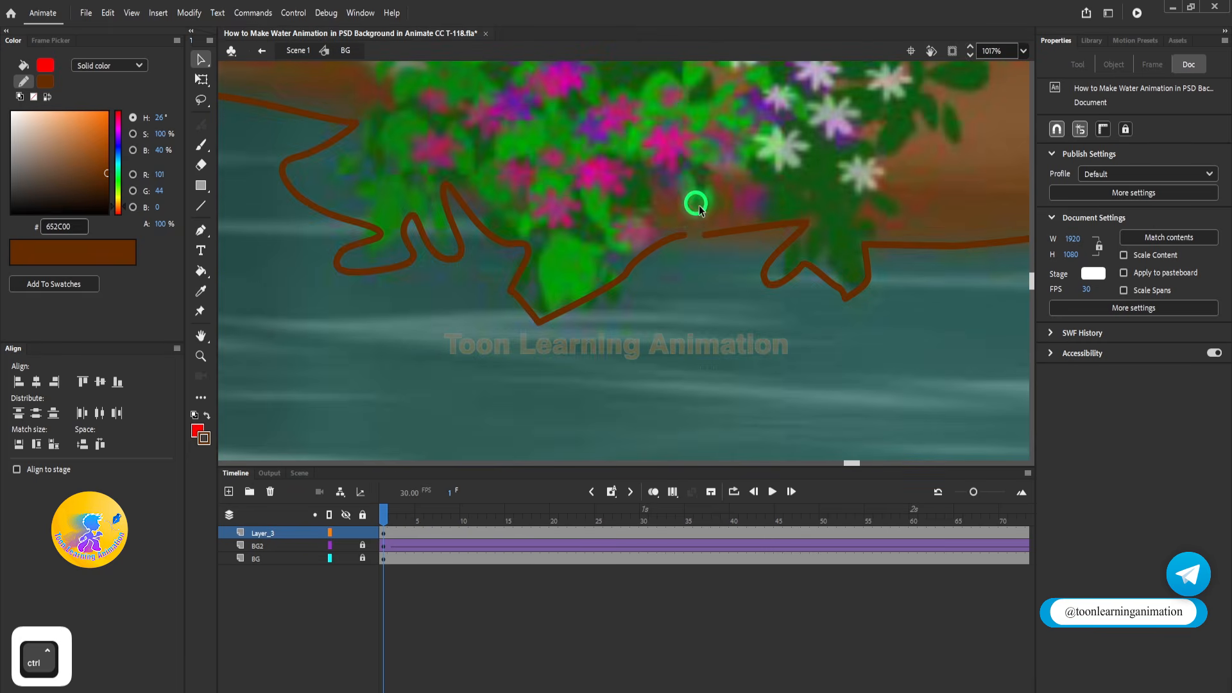
ctrl+click(682, 235)
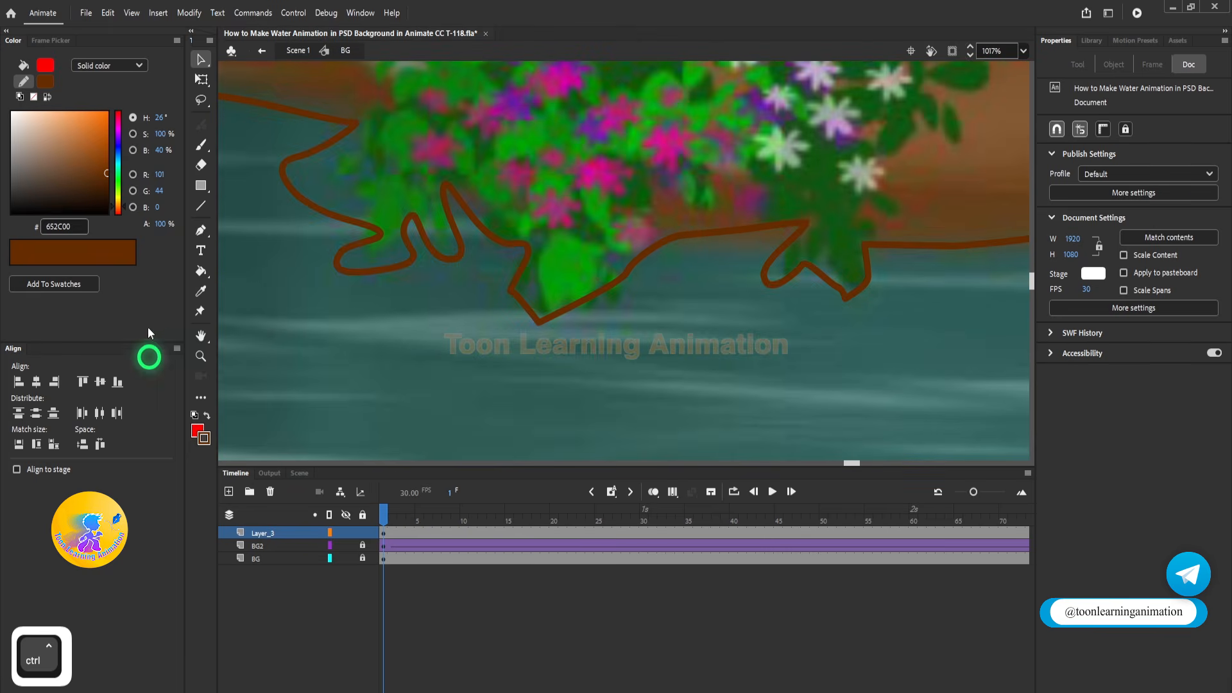
key(k)
click(610, 383)
scroll(737, 242, down, 12)
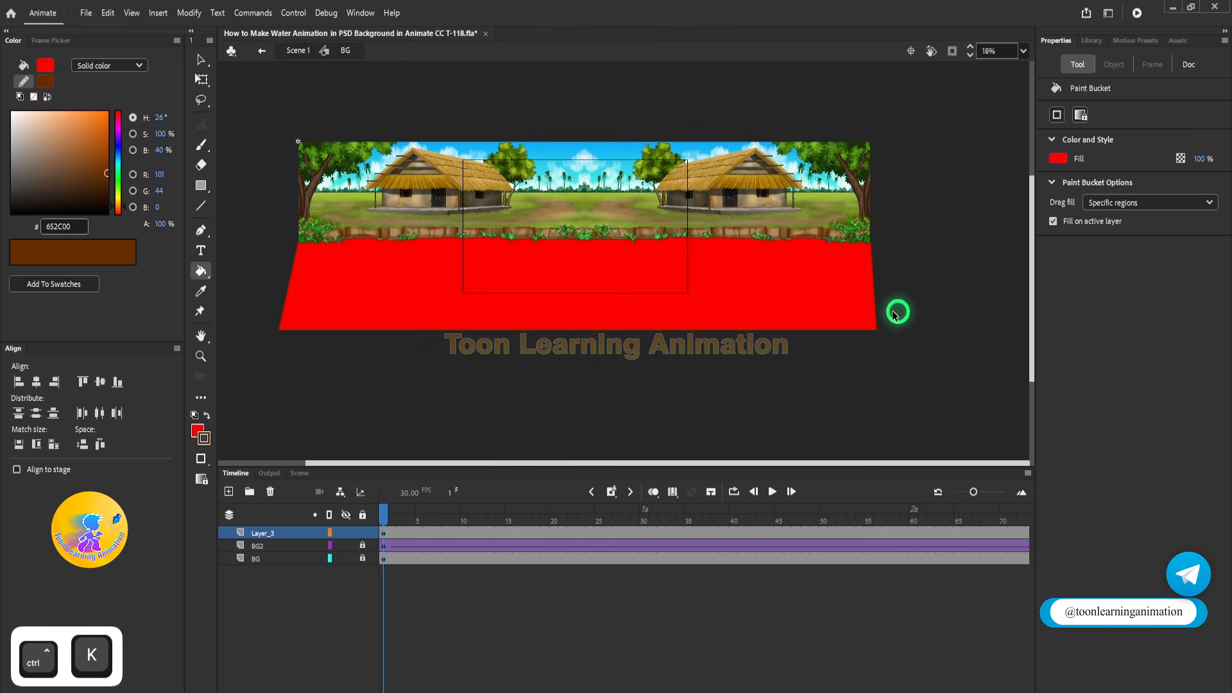
- Rename Layer_3 to Mask and convert it to a mask layer over BG2
key(v)
click(247, 532)
scroll(344, 242, up, 3)
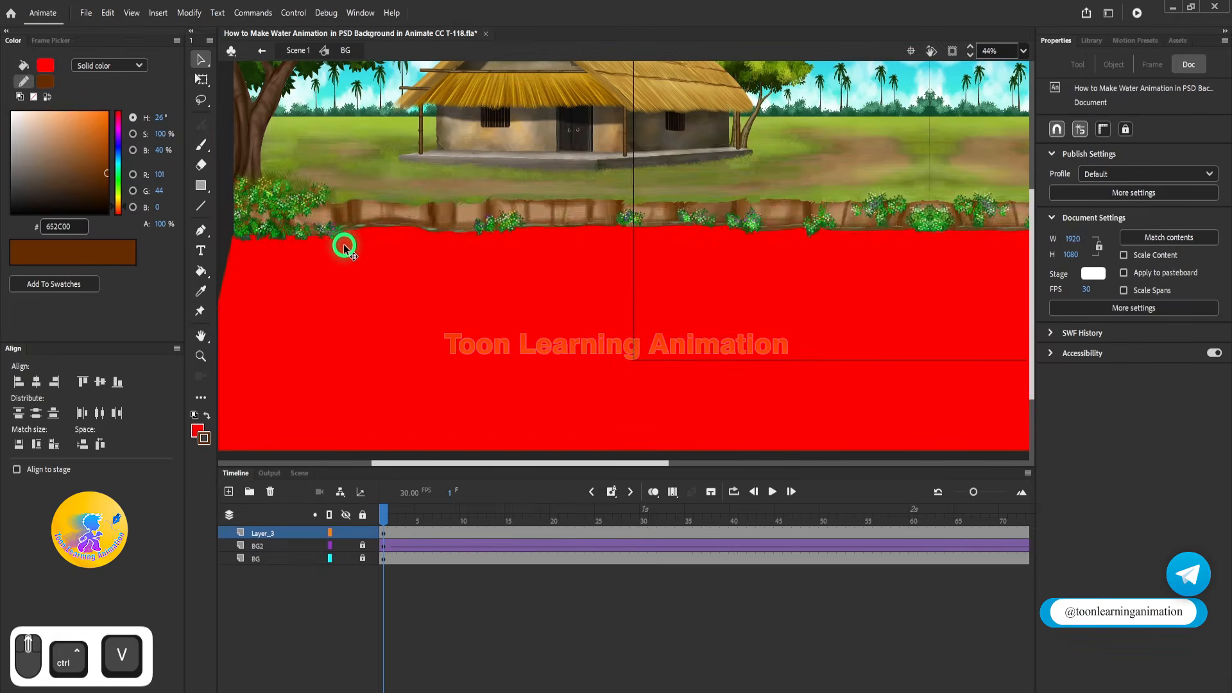
scroll(344, 242, down, 5)
click(265, 547)
double_click(270, 533)
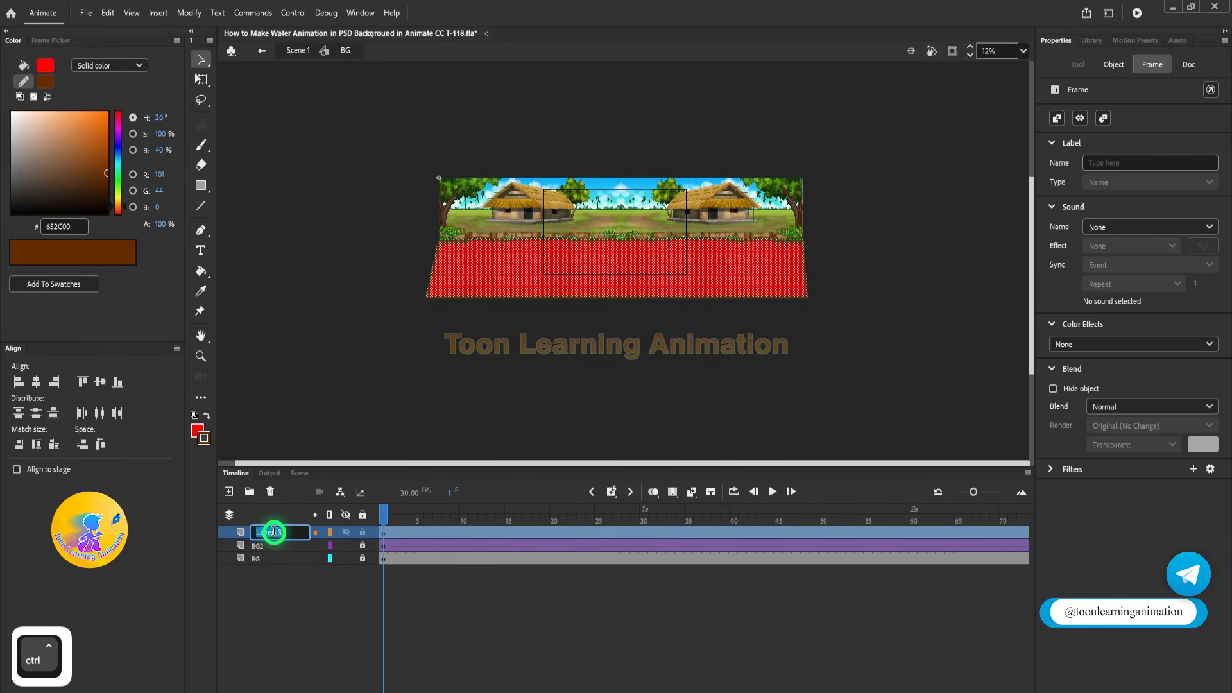
text(Mask)
key(Return)
right_click(276, 537)
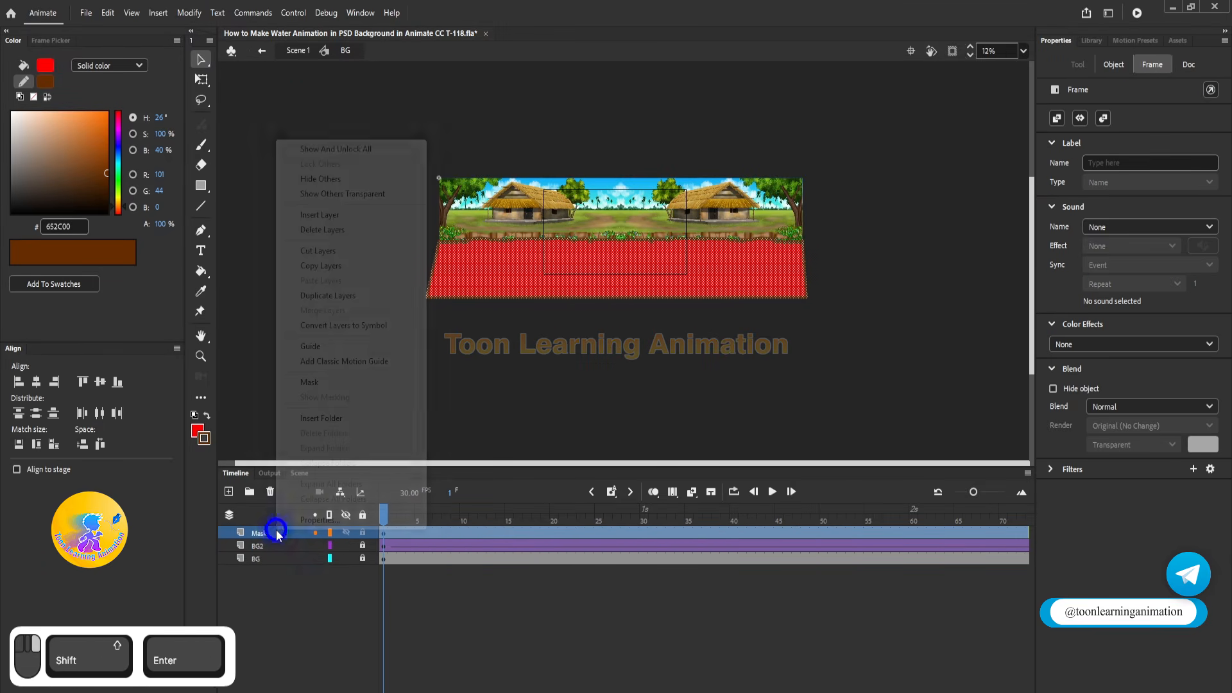
click(323, 383)
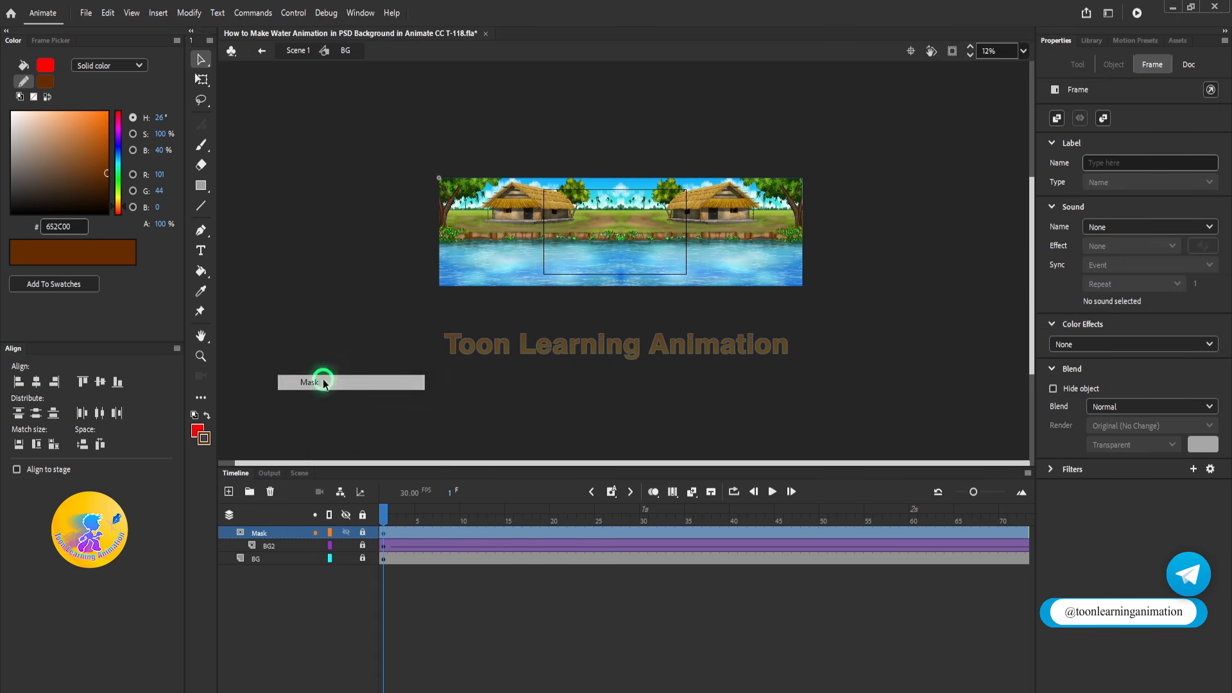
click(542, 609)
- Play the masked water animation through to its last frame and return to the first frame
ctrl+scroll(587, 264, up, 3)
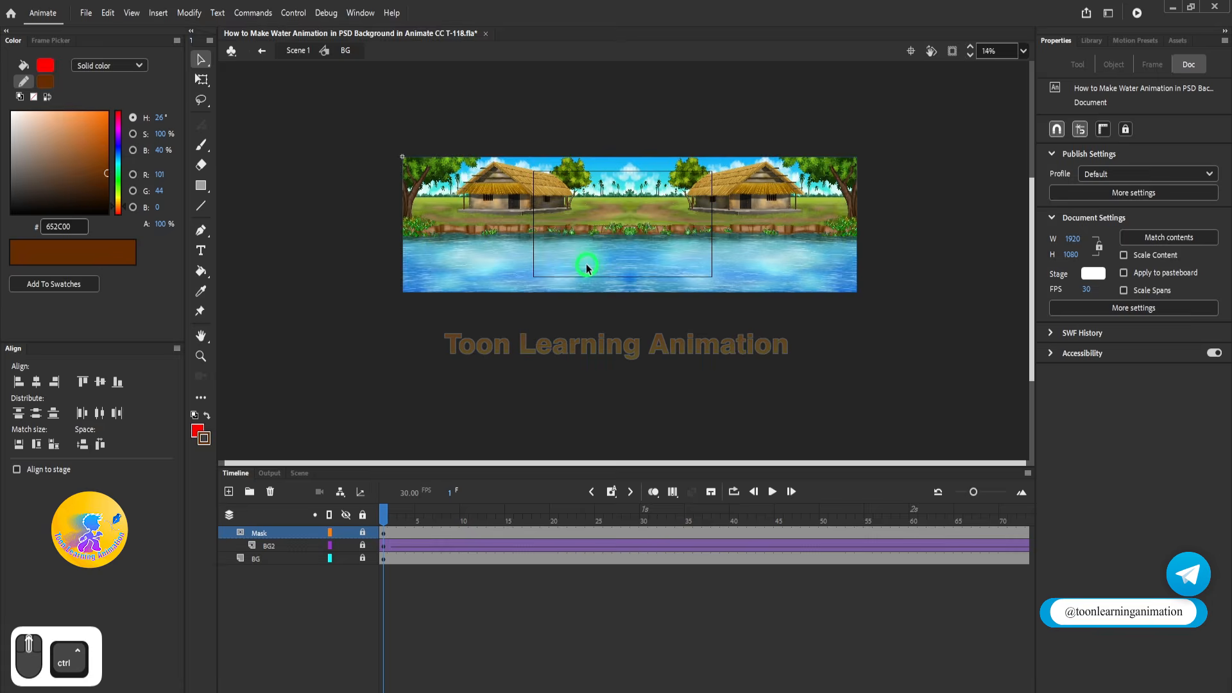
ctrl+scroll(586, 264, down, 2)
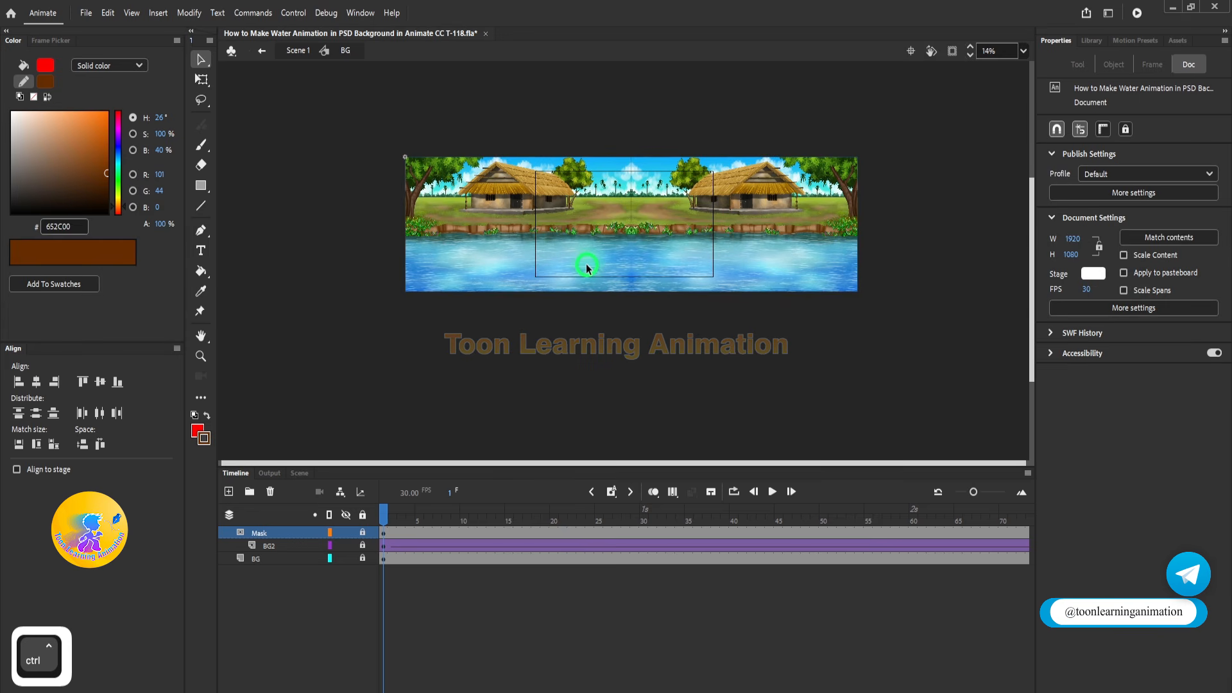
key(Return)
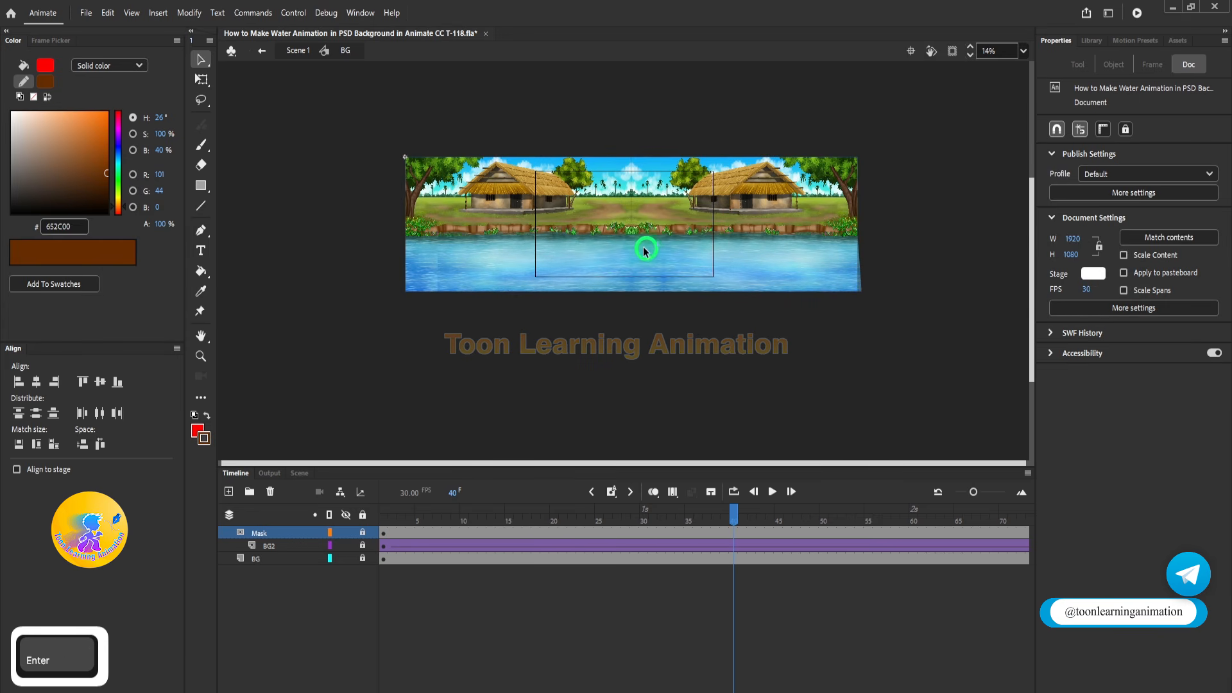
ctrl+scroll(643, 246, up, 3)
ctrl+scroll(663, 236, down, 2)
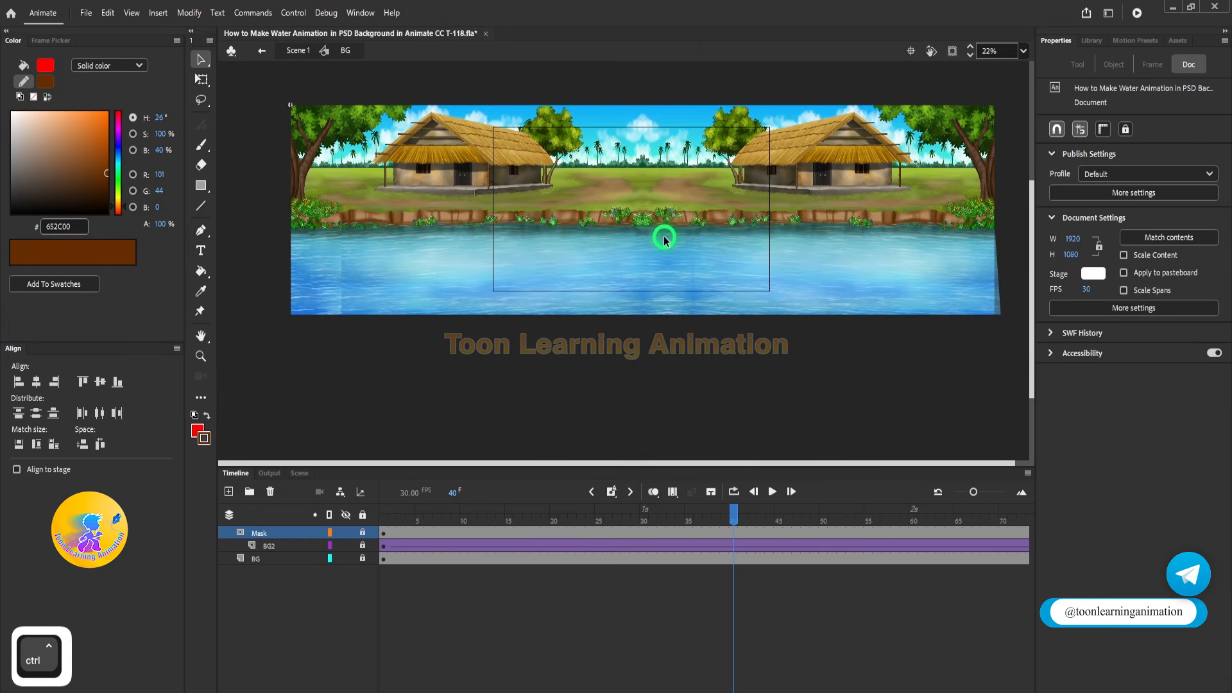
key(Return)
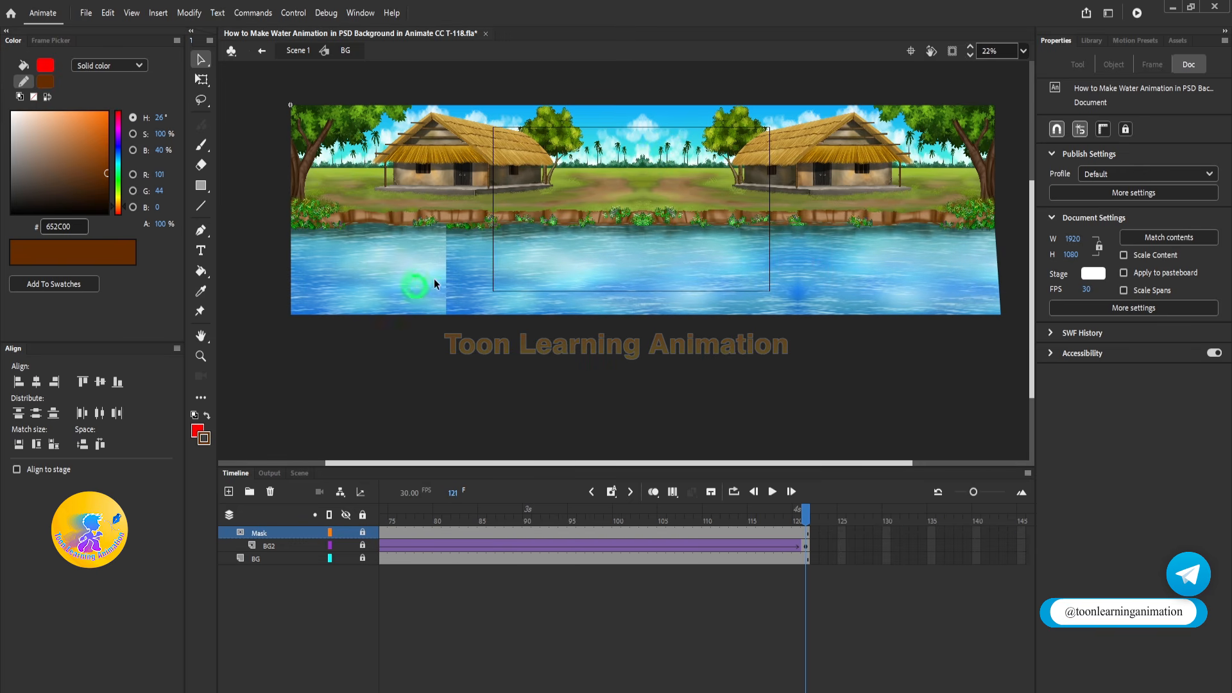
key(shift+comma)
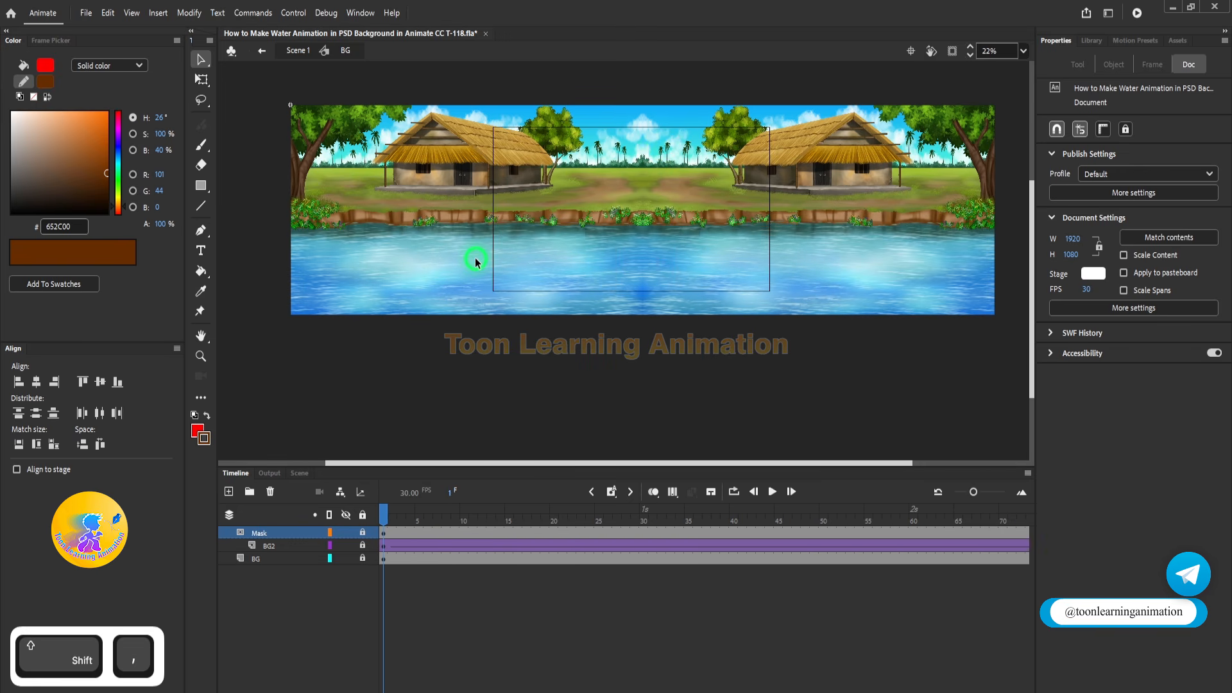
- Unlock the BG2 layer and open its nested BG In and BG Alpha symbols for editing
click(362, 545)
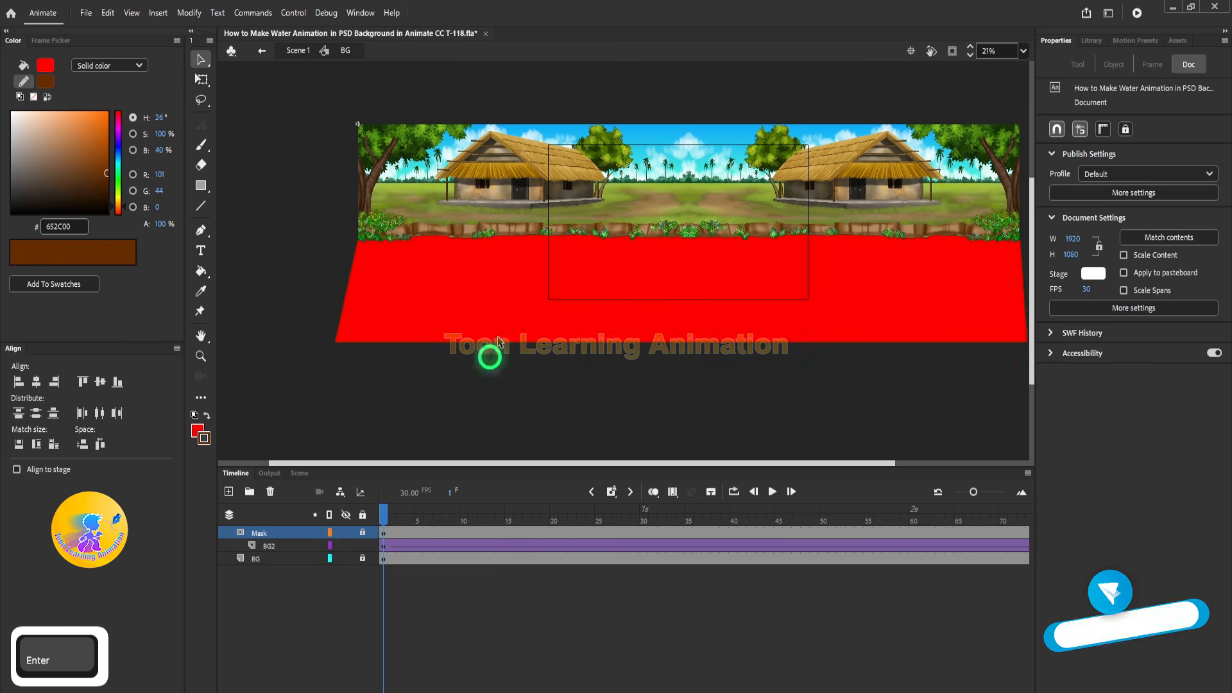
click(505, 254)
double_click(496, 191)
scroll(526, 257, down, 3)
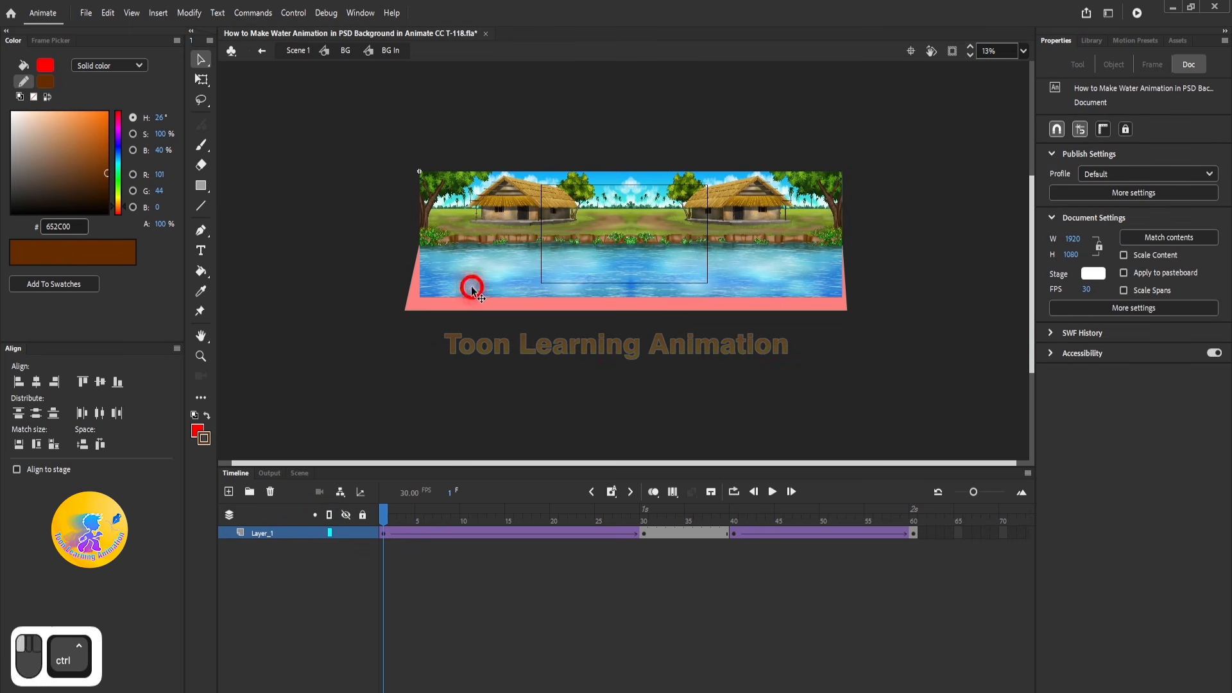
double_click(499, 256)
- Duplicate the background group against the original's left edge and flip the copy horizontally so the scenery continues as a mirror image
click(528, 249)
drag(560, 267, 344, 269)
scroll(344, 269, up, 5)
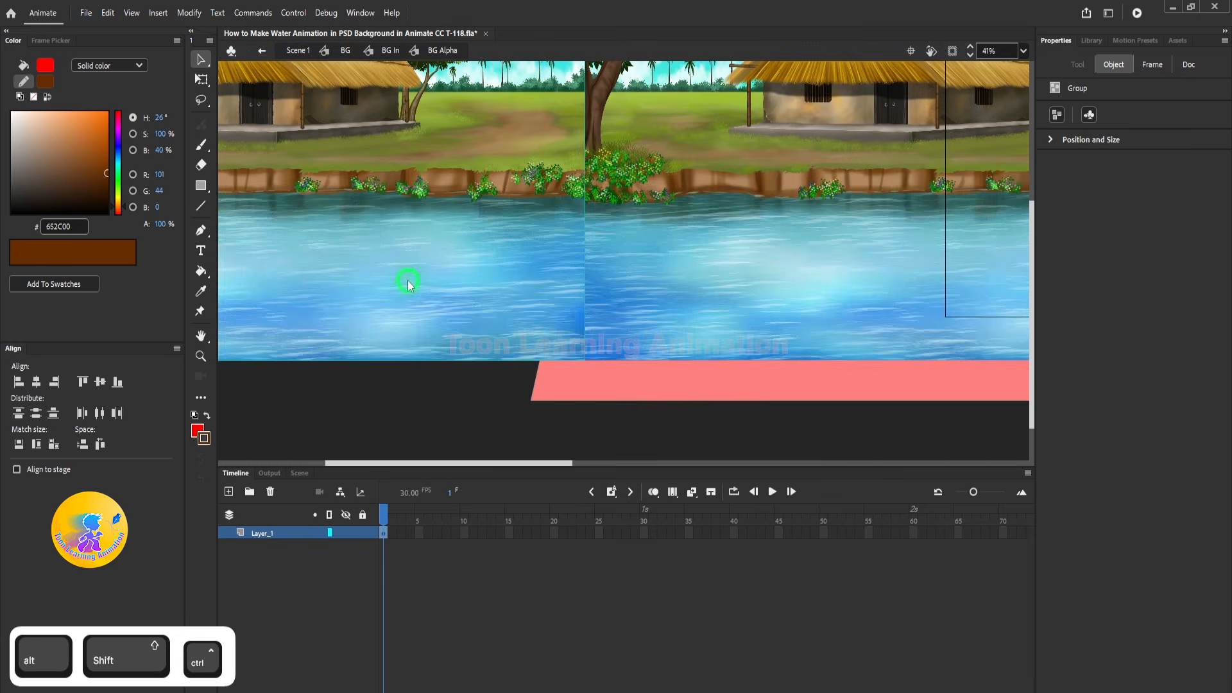
right_click(406, 279)
mouse_move(444, 499)
click(638, 650)
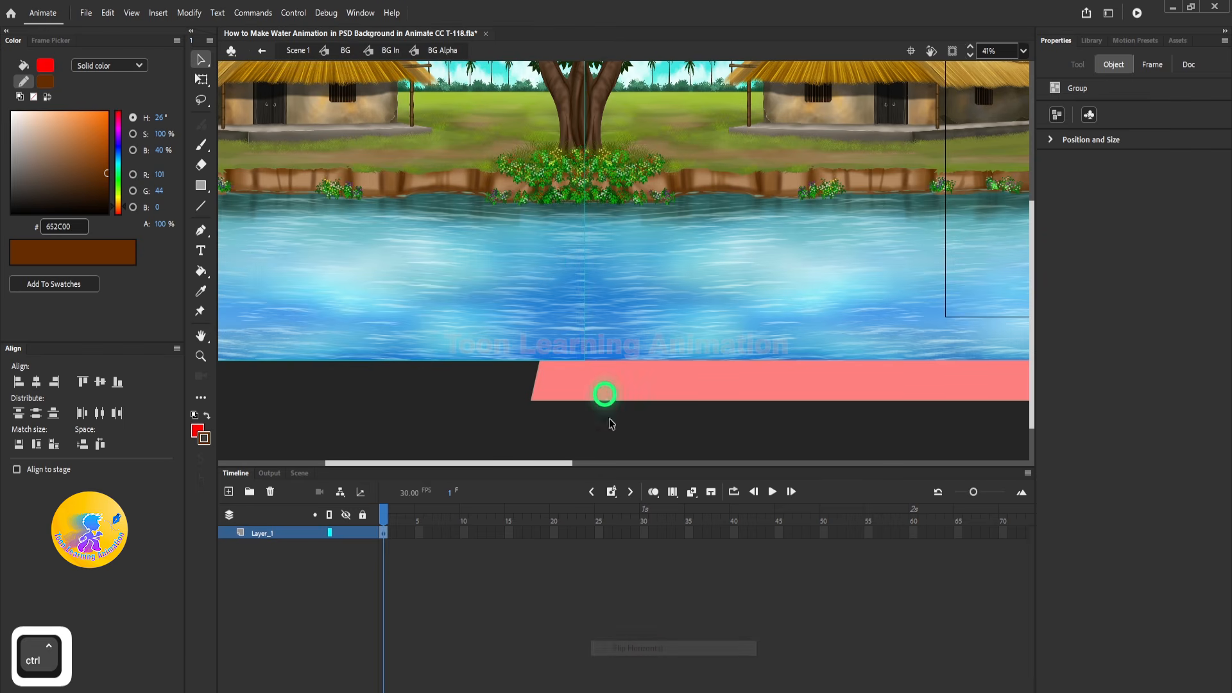
- Line up the mirrored background group's edge flush with the original group at the seam in the water
click(629, 442)
scroll(609, 255, up, 5)
scroll(561, 289, down, 4)
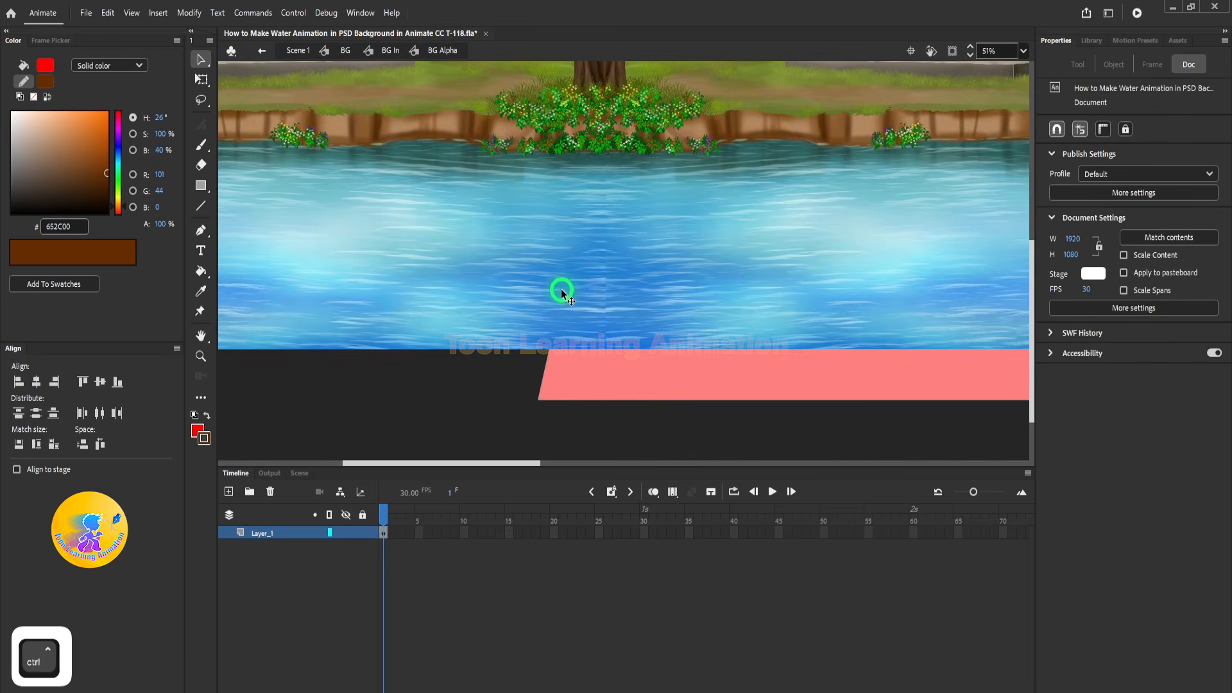
drag(561, 289, 535, 297)
scroll(533, 295, up, 3)
drag(440, 302, 544, 308)
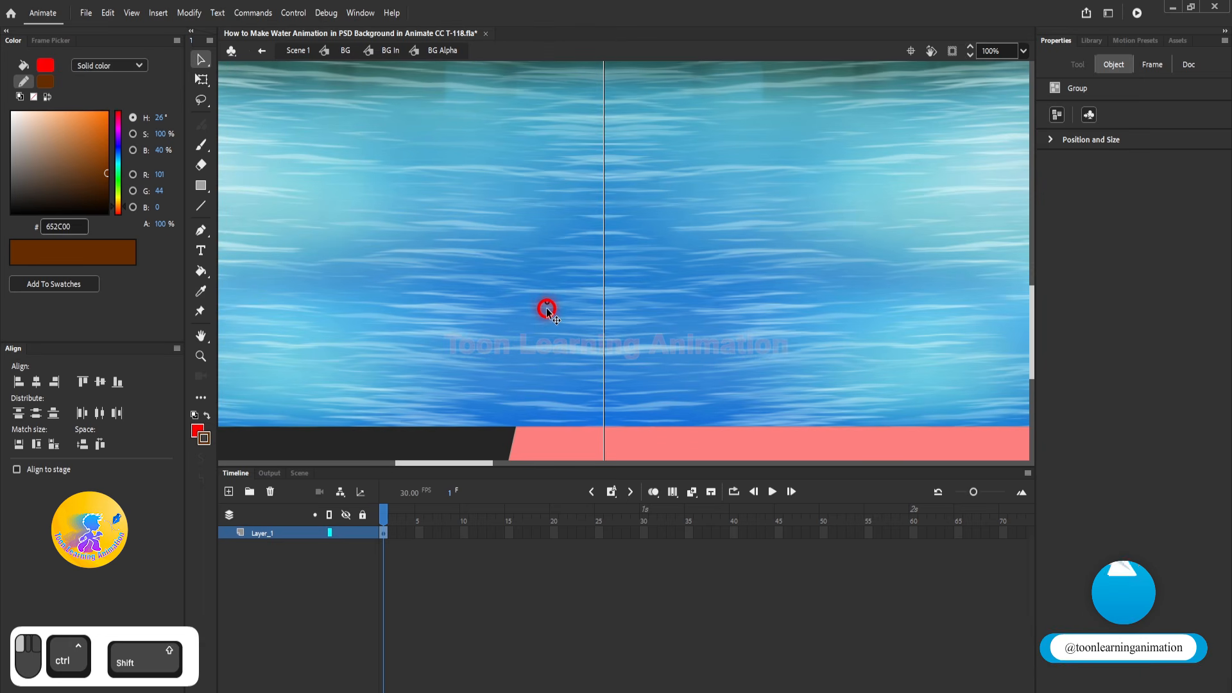
click(674, 440)
scroll(679, 288, down, 10)
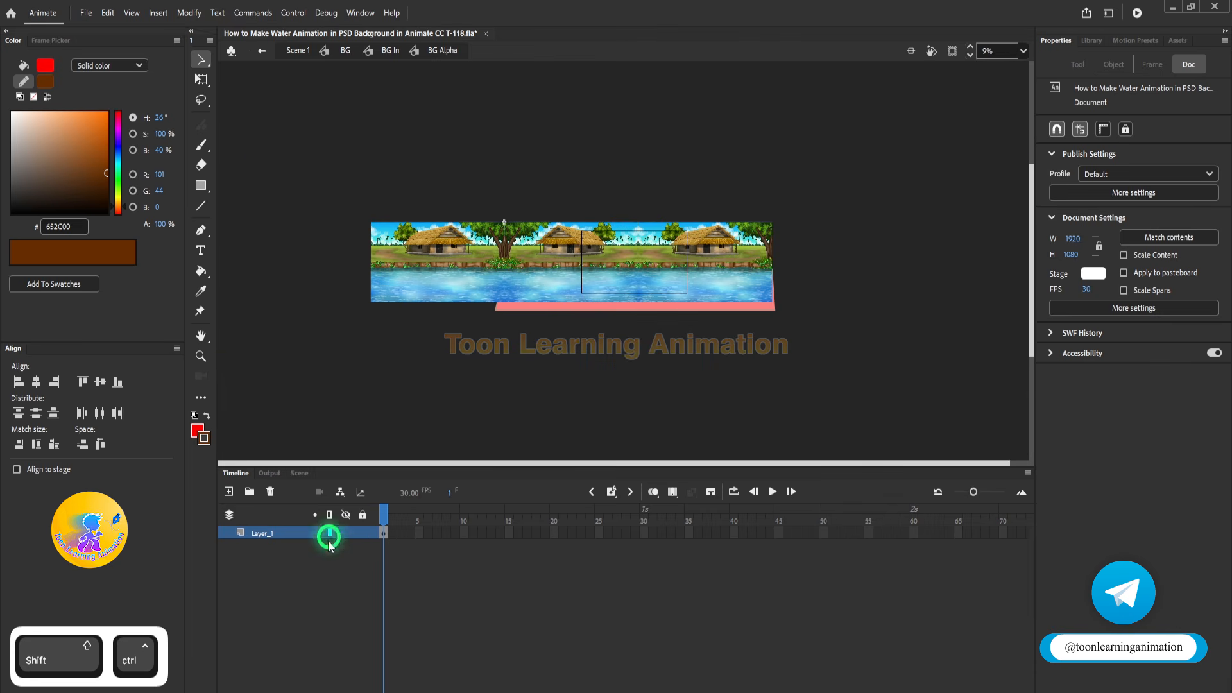
- Return to the BG symbol and lock the BG2 layer so the mask takes effect
click(346, 50)
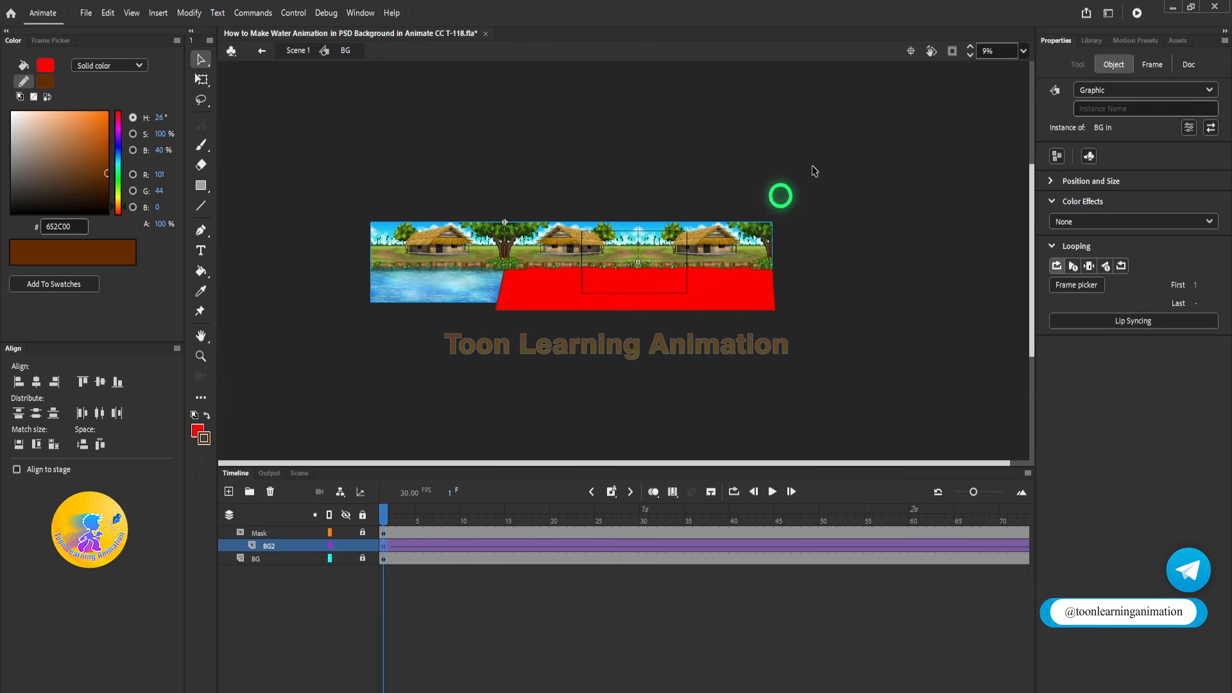
click(779, 195)
click(363, 546)
- Play the BG symbol's water animation through and check that the flowing water covers the masked river
scroll(454, 306, up, 5)
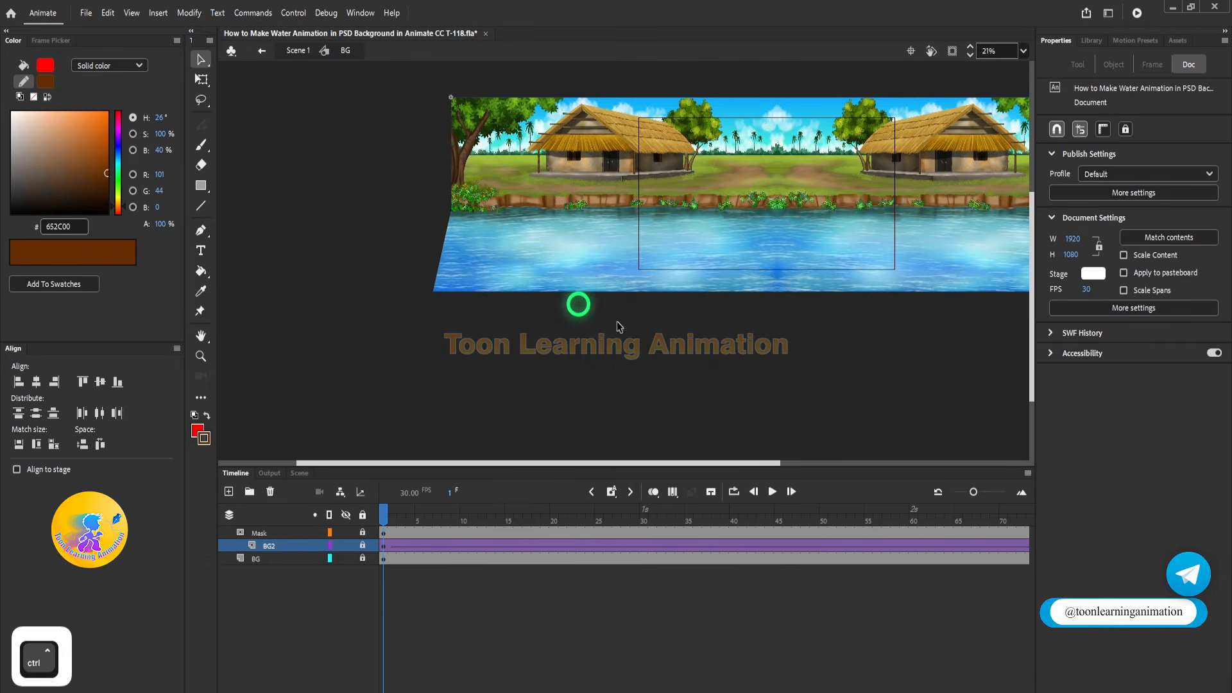
ctrl+click(475, 352)
key(Return)
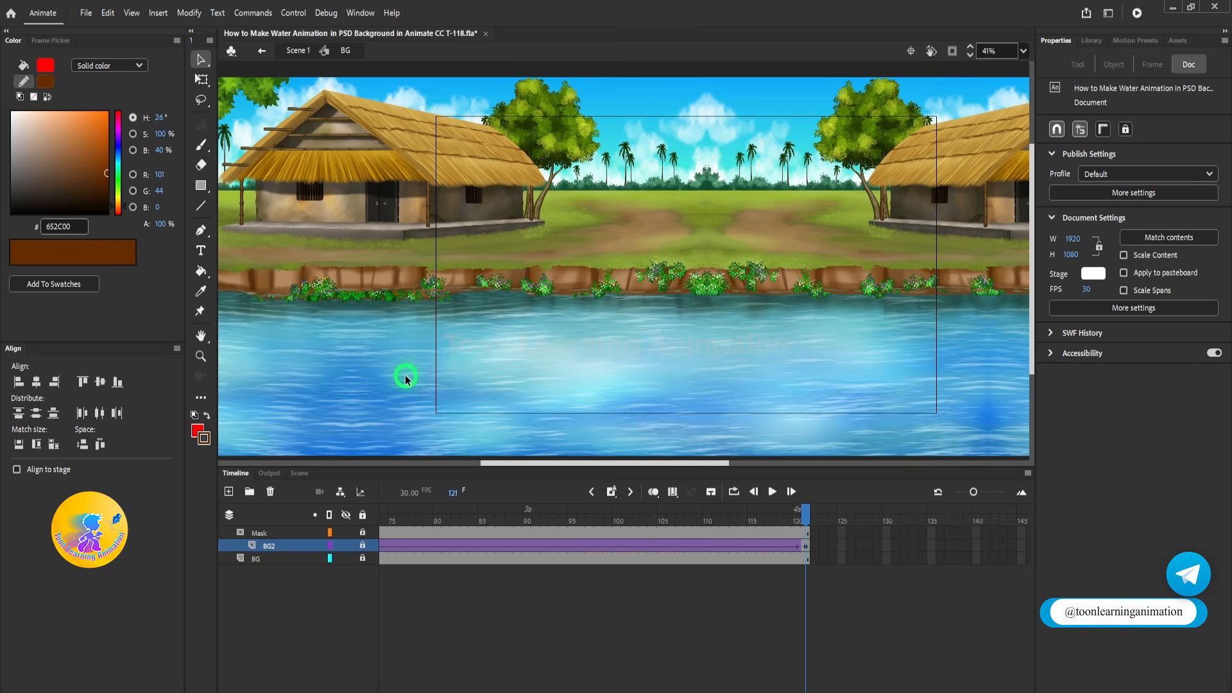
key(Return)
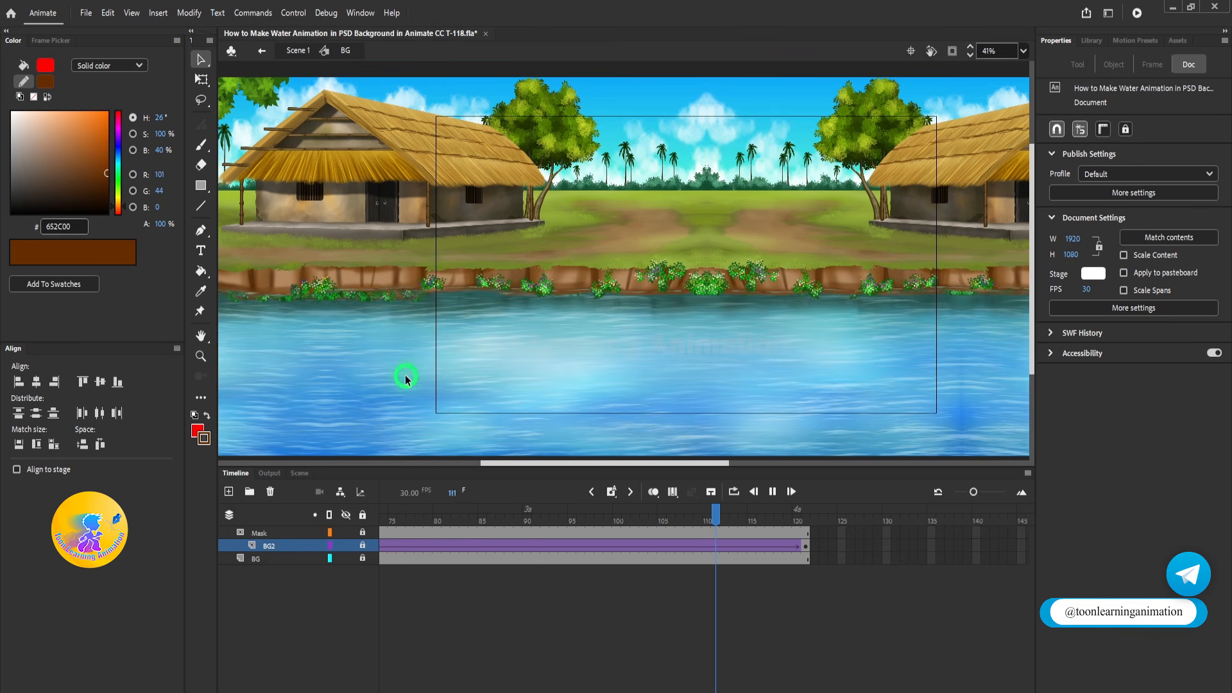
key(ctrl+minus)
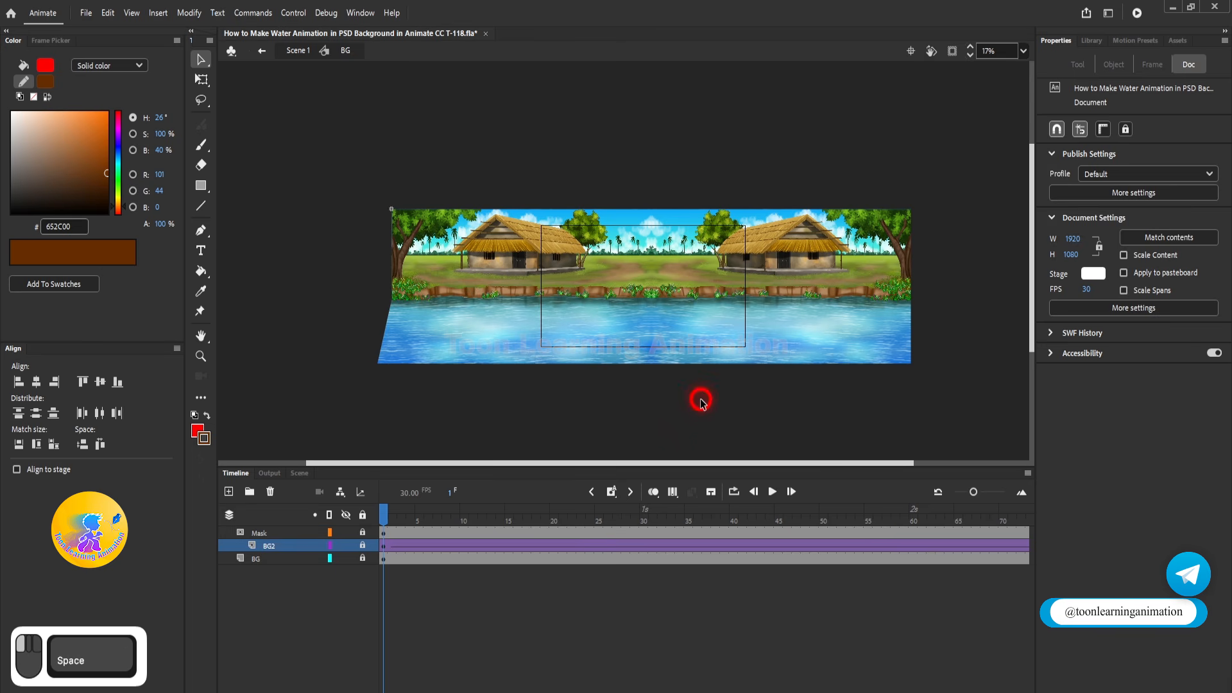
- Return to Scene 1 and extend Layer_1's frames so the nested water animation can run on the main timeline
double_click(699, 399)
drag(998, 533, 302, 542)
key(F5)
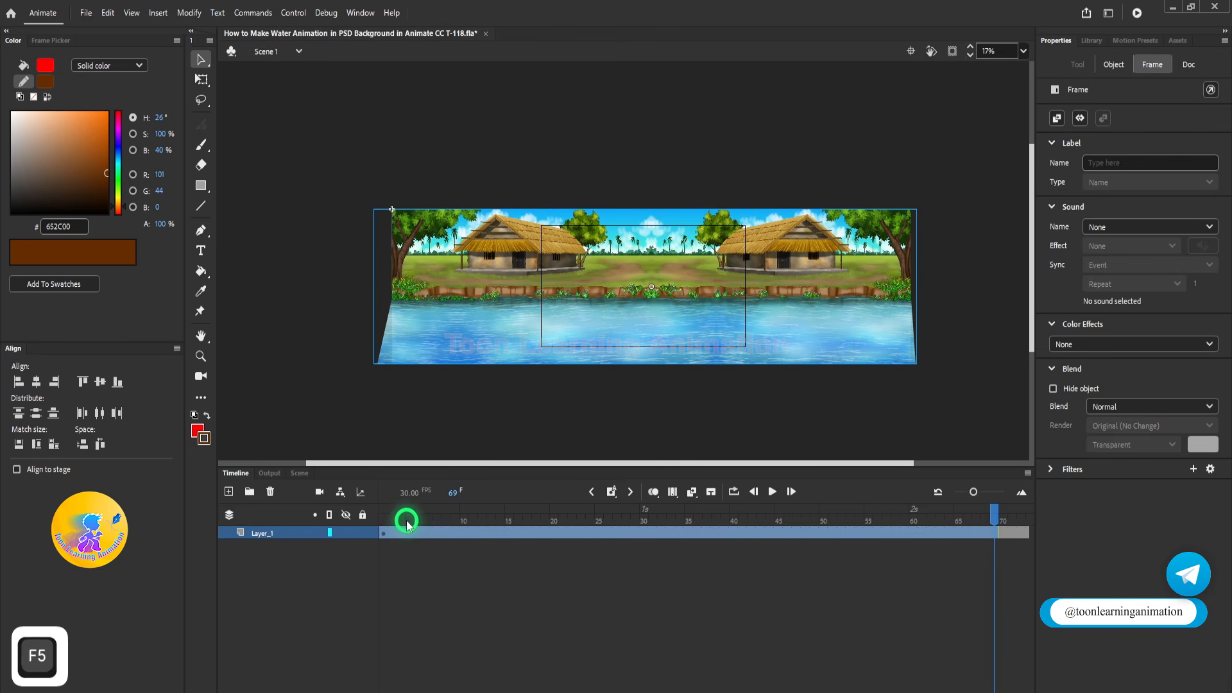
- Play the background's water animation on the main timeline and return to the first frame
click(552, 351)
scroll(518, 352, up, 1)
key(ctrl+Return)
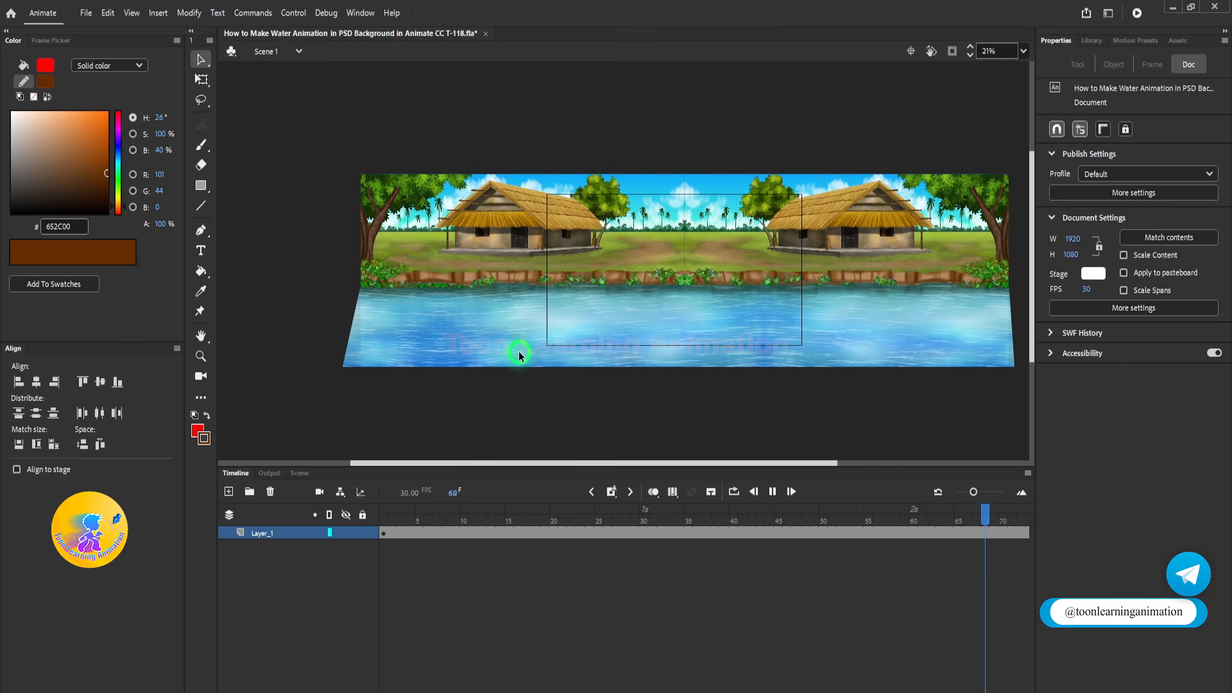
key(shift+Return)
key(shift+comma)
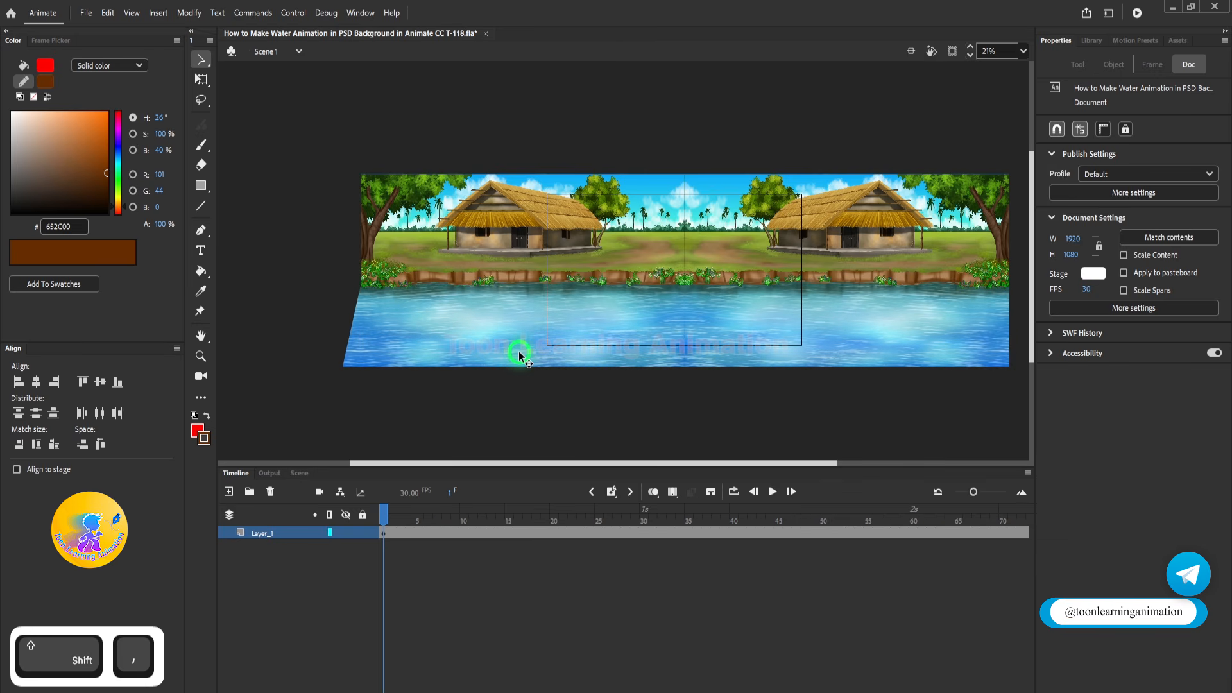
drag(652, 322, 627, 325)
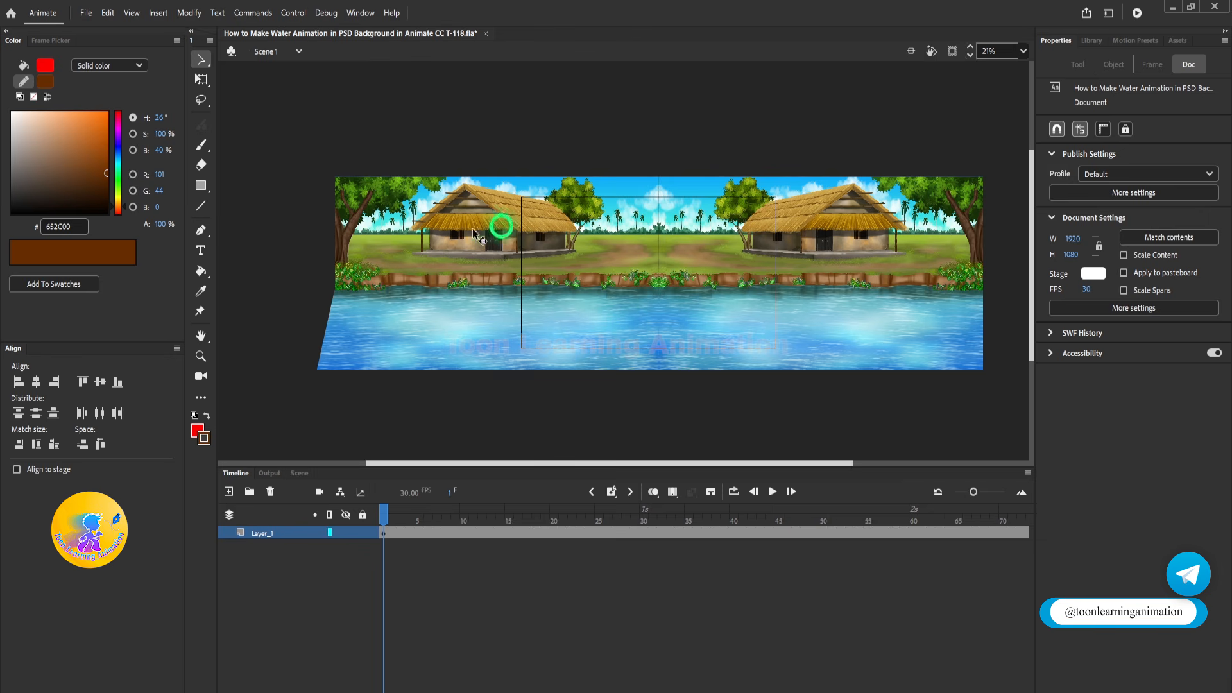
- Select the BG graphic instance and apply a Tint color effect at 22%
drag(519, 98, 795, 411)
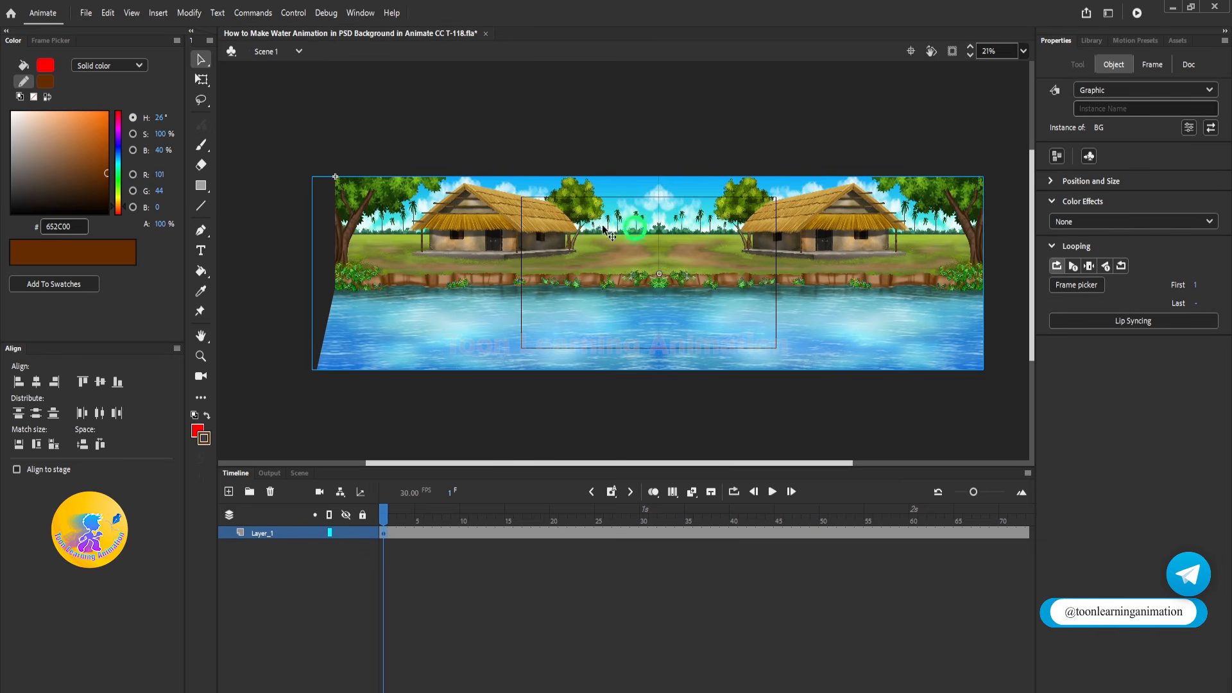
click(1080, 224)
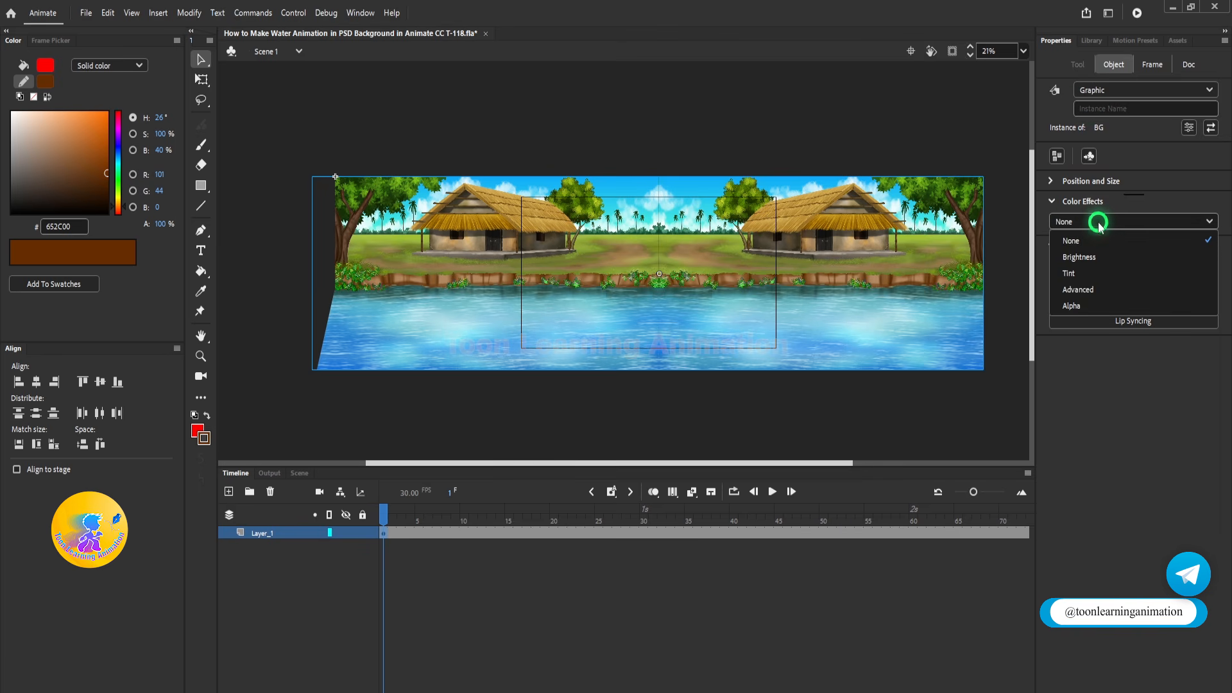
click(1083, 274)
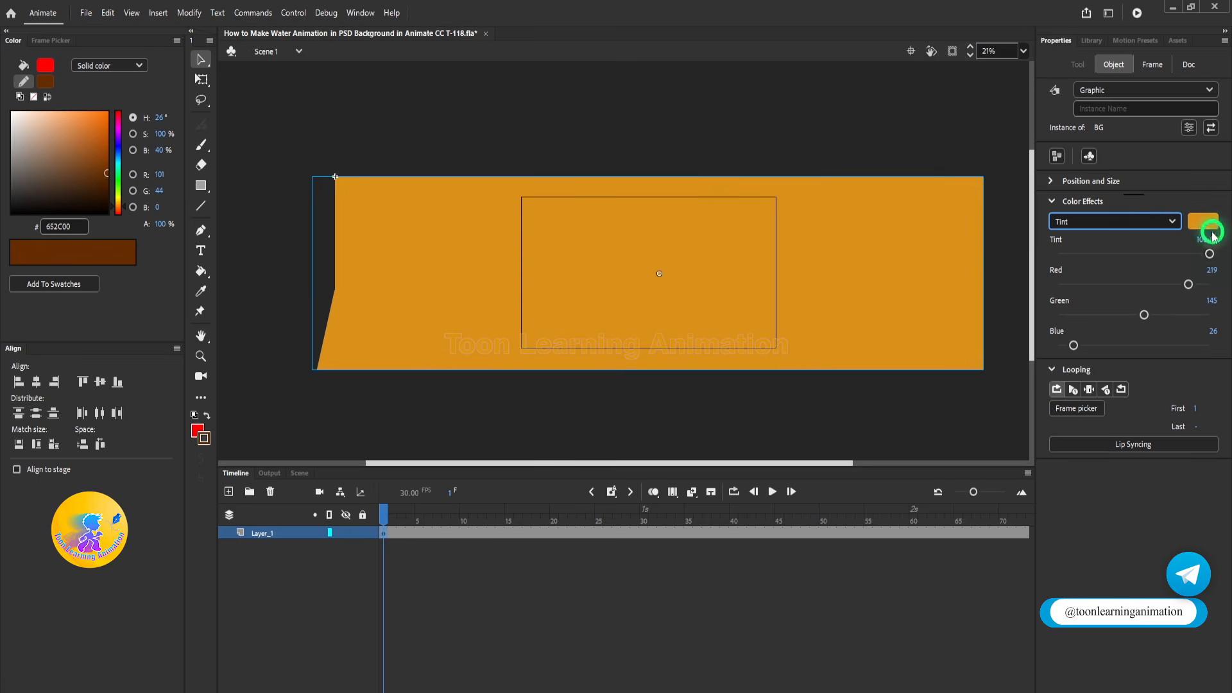
drag(1210, 255, 1097, 257)
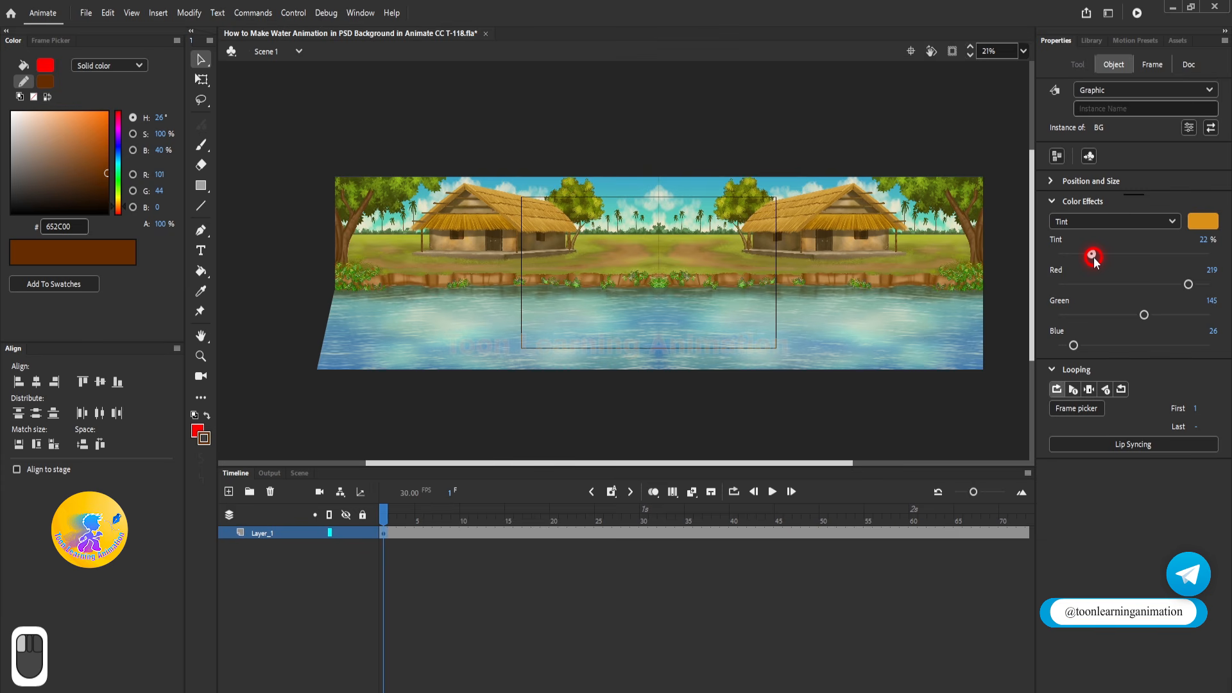
- Change the BG instance's tint color to near-black navy (RGB 0, 2, 16) and set the tint strength to 77%
click(1202, 221)
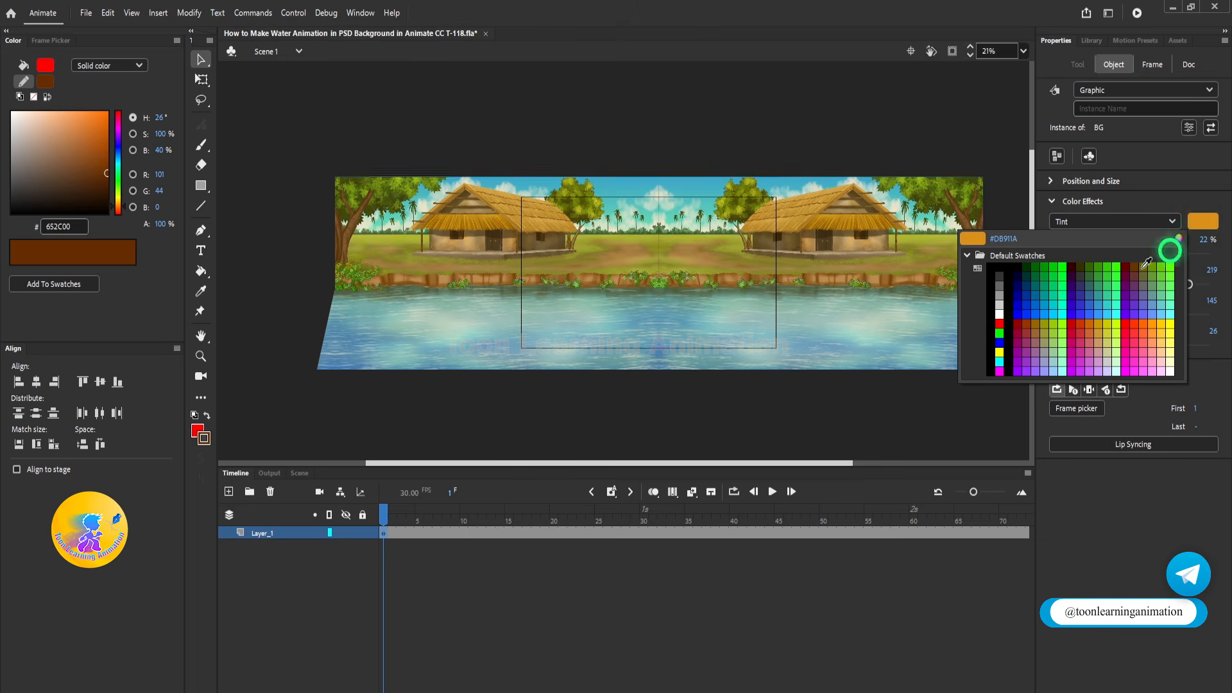
click(1180, 239)
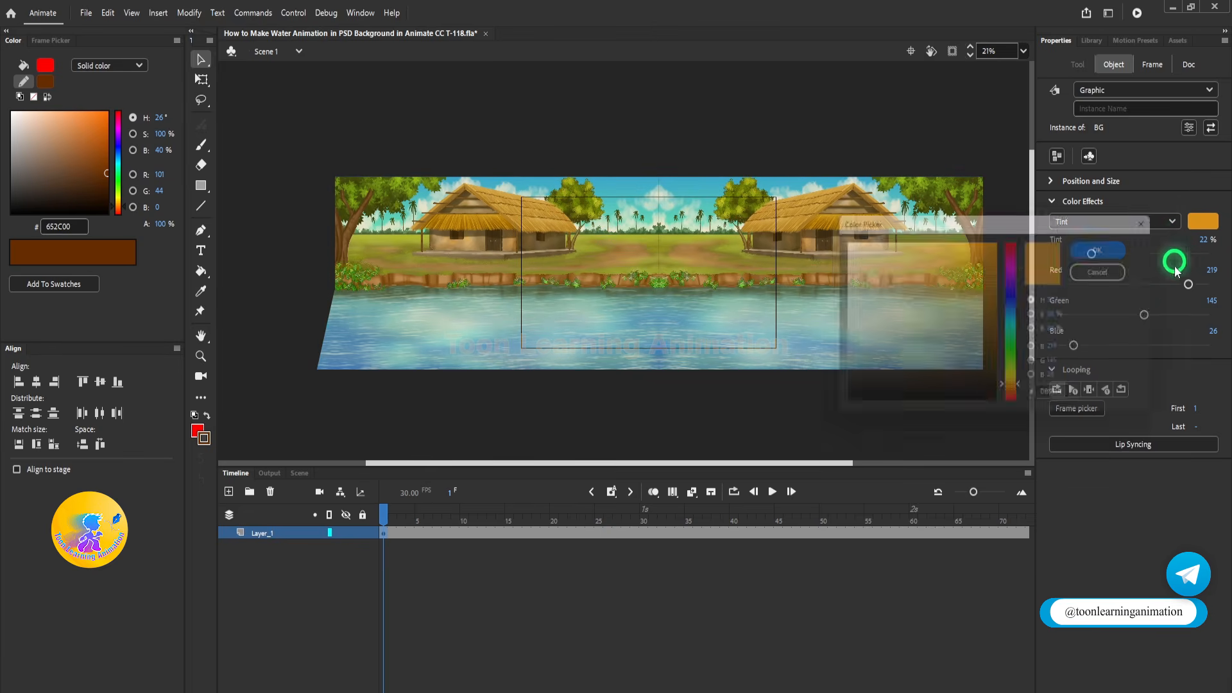
mouse_move(1016, 392)
mouse_down()
mouse_move(1012, 302)
mouse_move(1014, 380)
mouse_up()
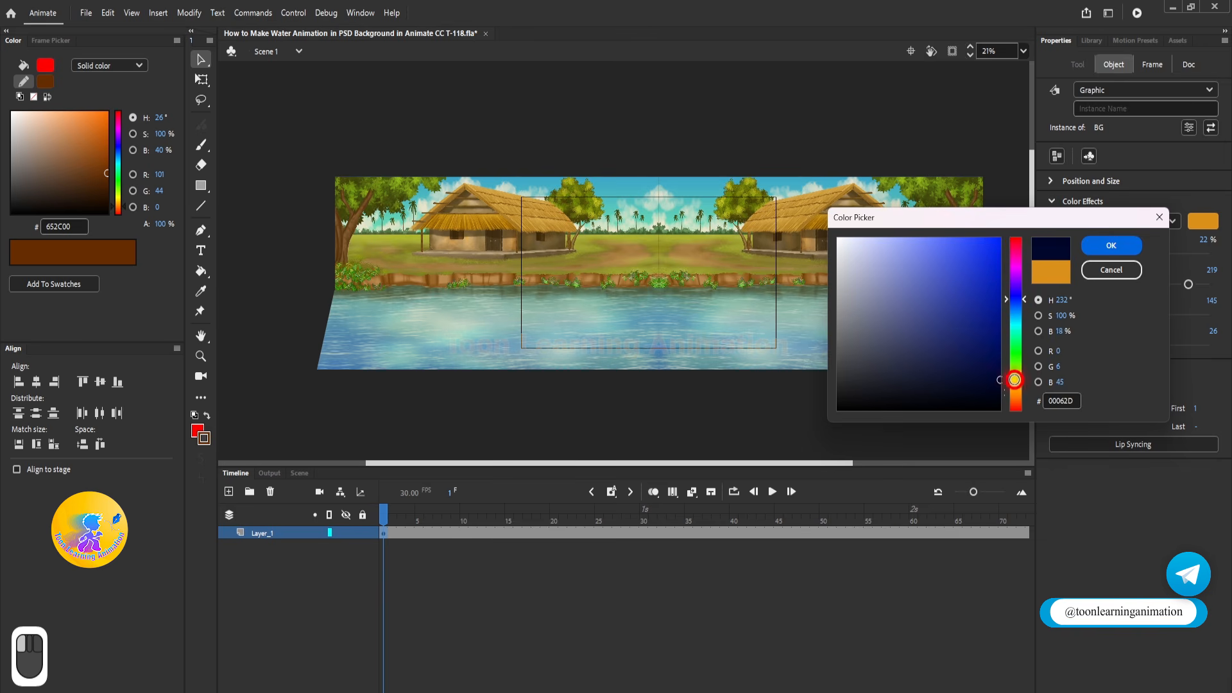
click(1115, 249)
drag(1095, 254, 1175, 277)
click(633, 136)
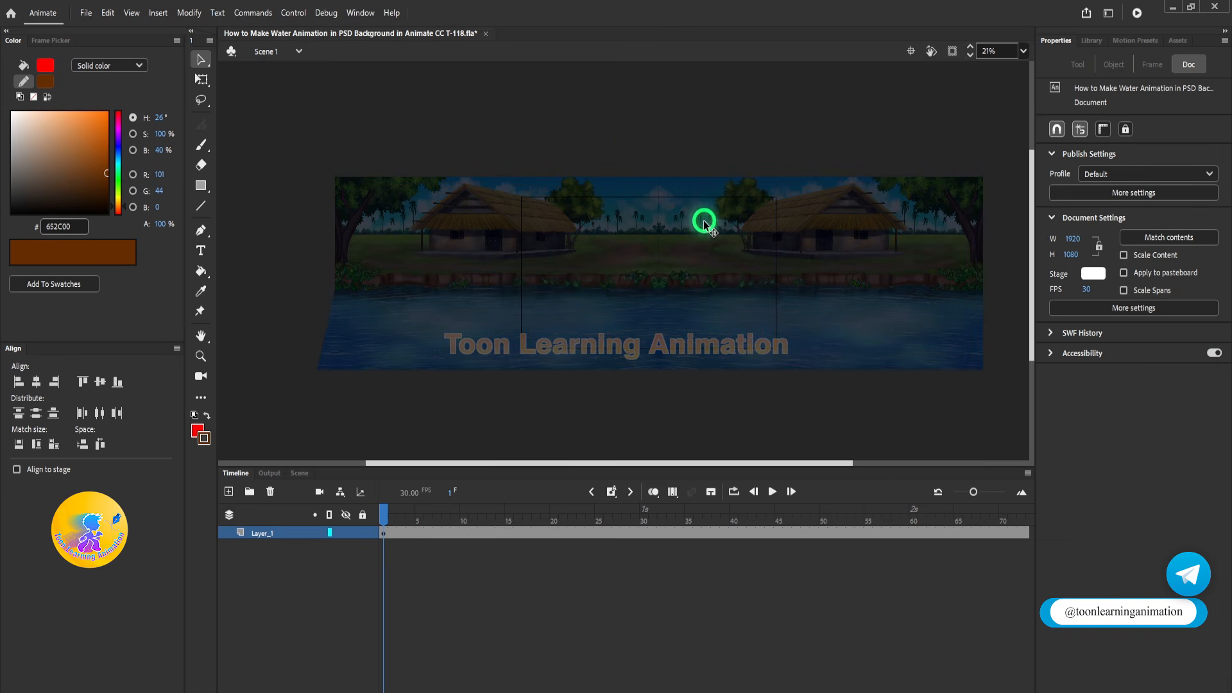
- Lower the BG instance's tint strength to 73% to lighten the night scene slightly
scroll(705, 263, up, 2)
scroll(699, 298, down, 2)
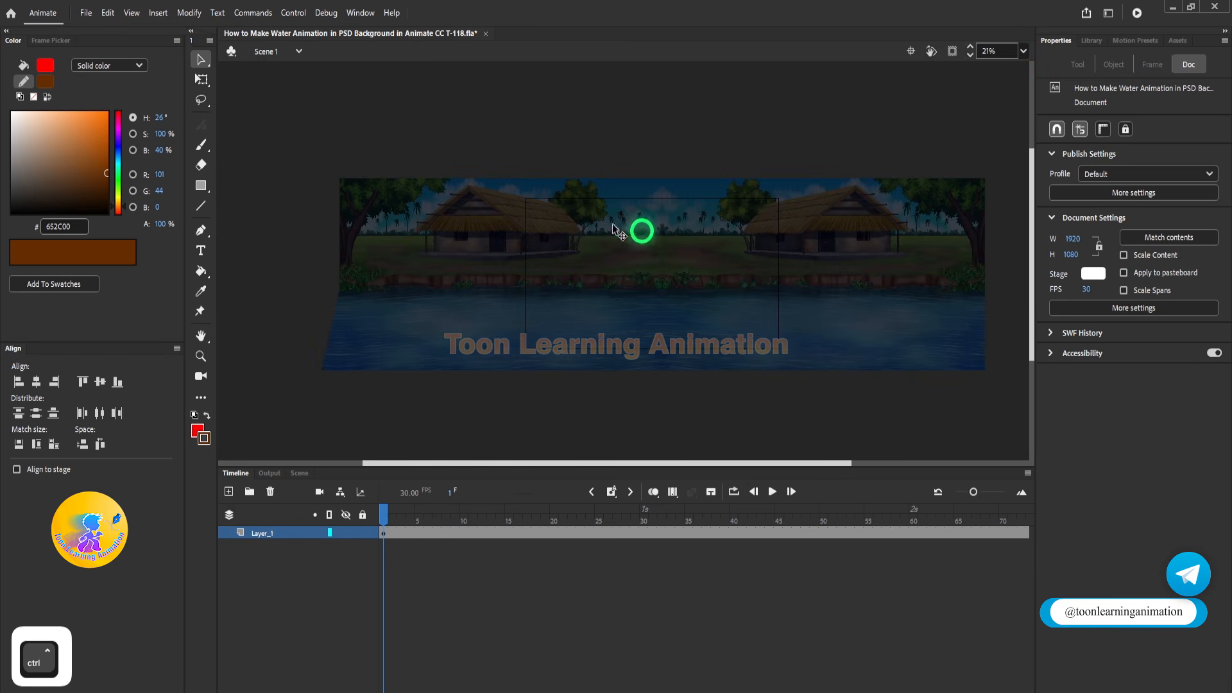
scroll(608, 245, down, 1)
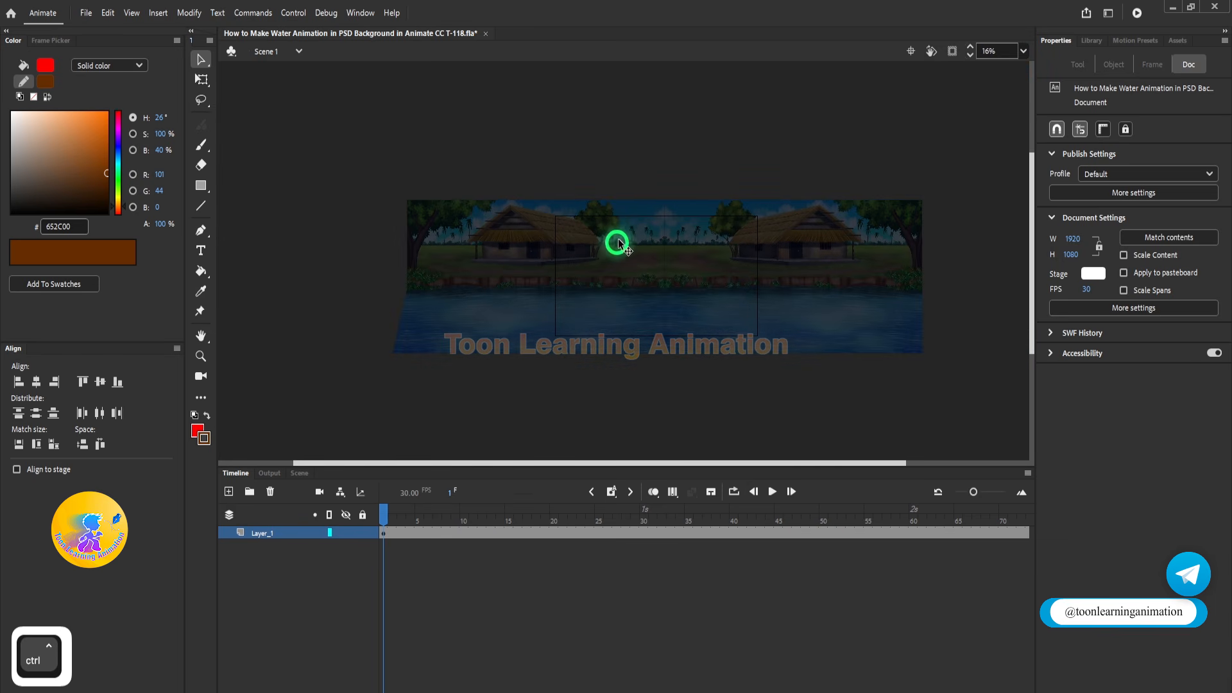
scroll(632, 235, up, 3)
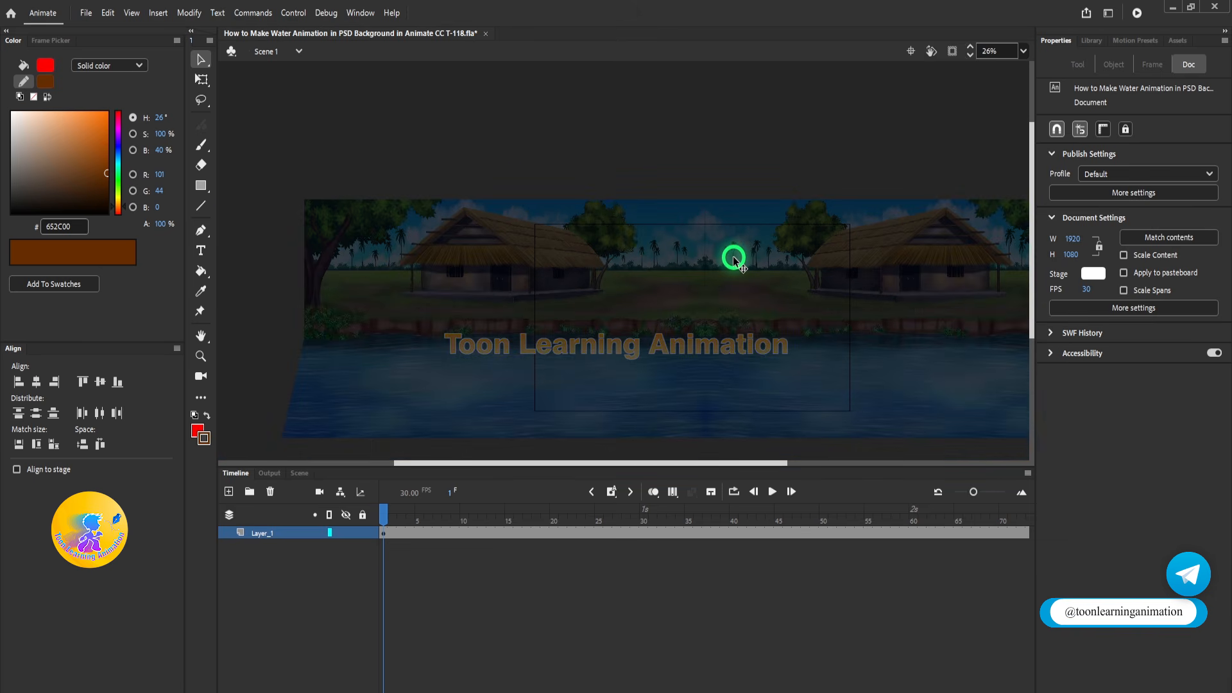
click(761, 258)
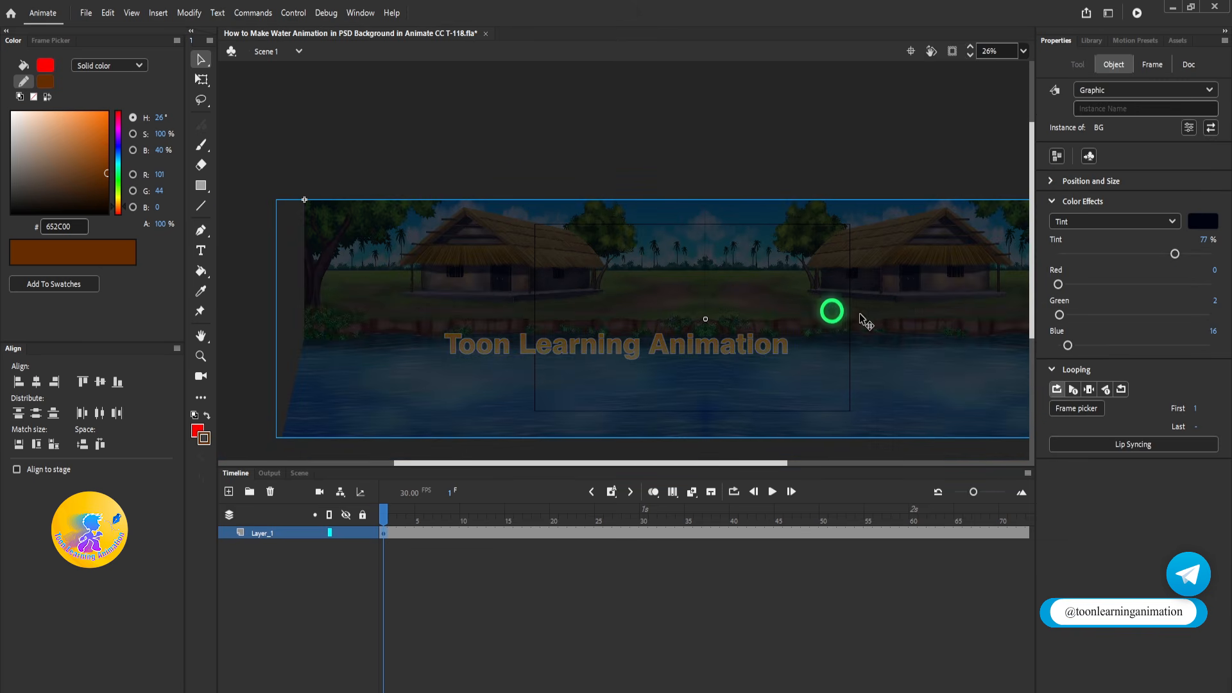
drag(1174, 254, 1168, 254)
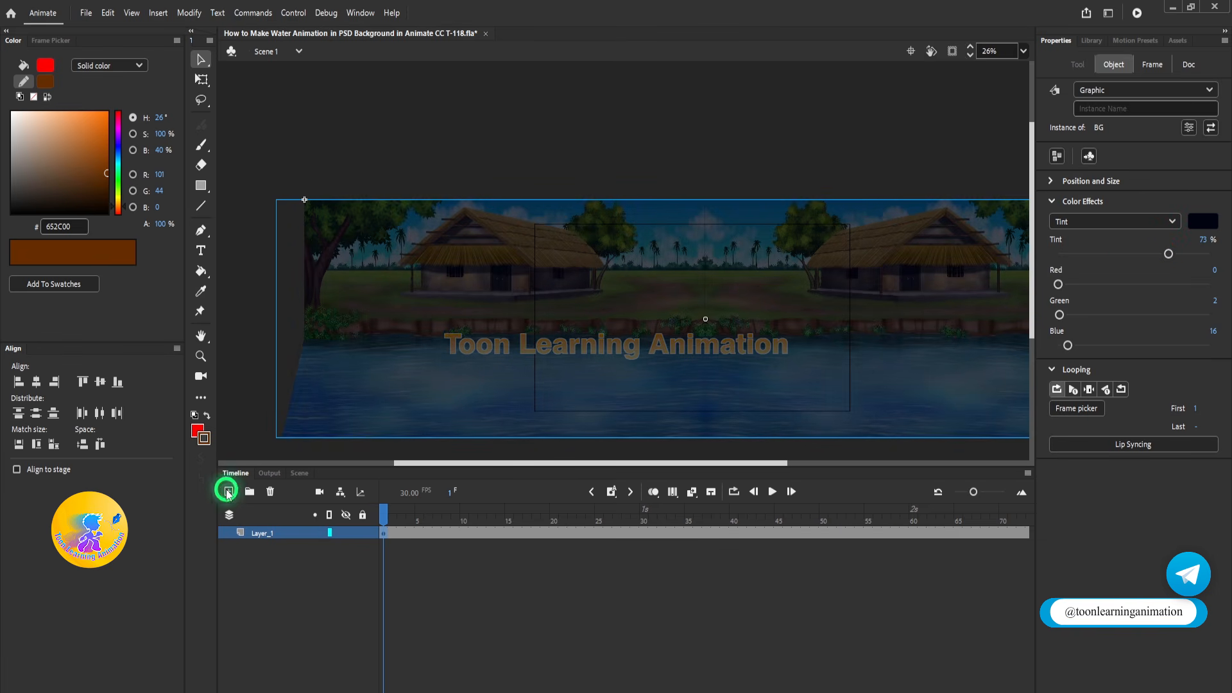
- Add a new layer above Layer_1 and draw a wide rectangle across the sky and huts, spanning the full background
click(227, 492)
click(201, 186)
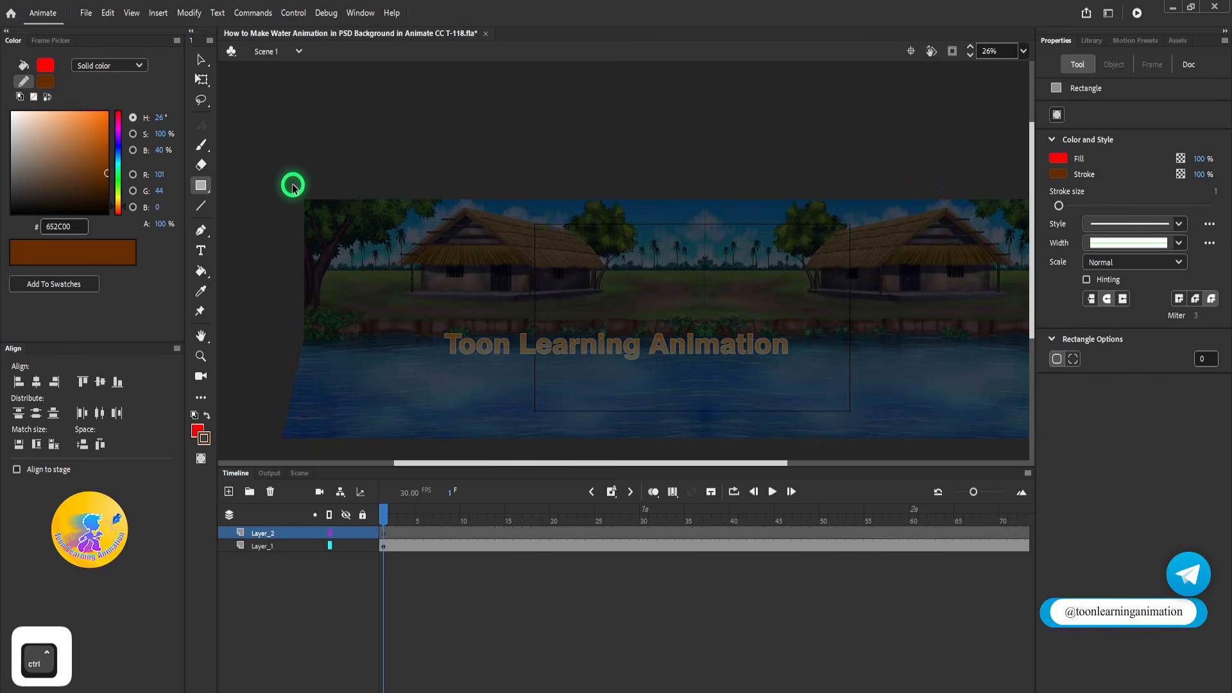
scroll(296, 185, down, 1)
mouse_move(293, 183)
mouse_down()
mouse_move(380, 238)
mouse_move(903, 248)
mouse_move(963, 275)
mouse_up()
- Fill the rectangle with a linear gradient running from dark navy 000012 to a transparent dark navy
key(v)
click(524, 263)
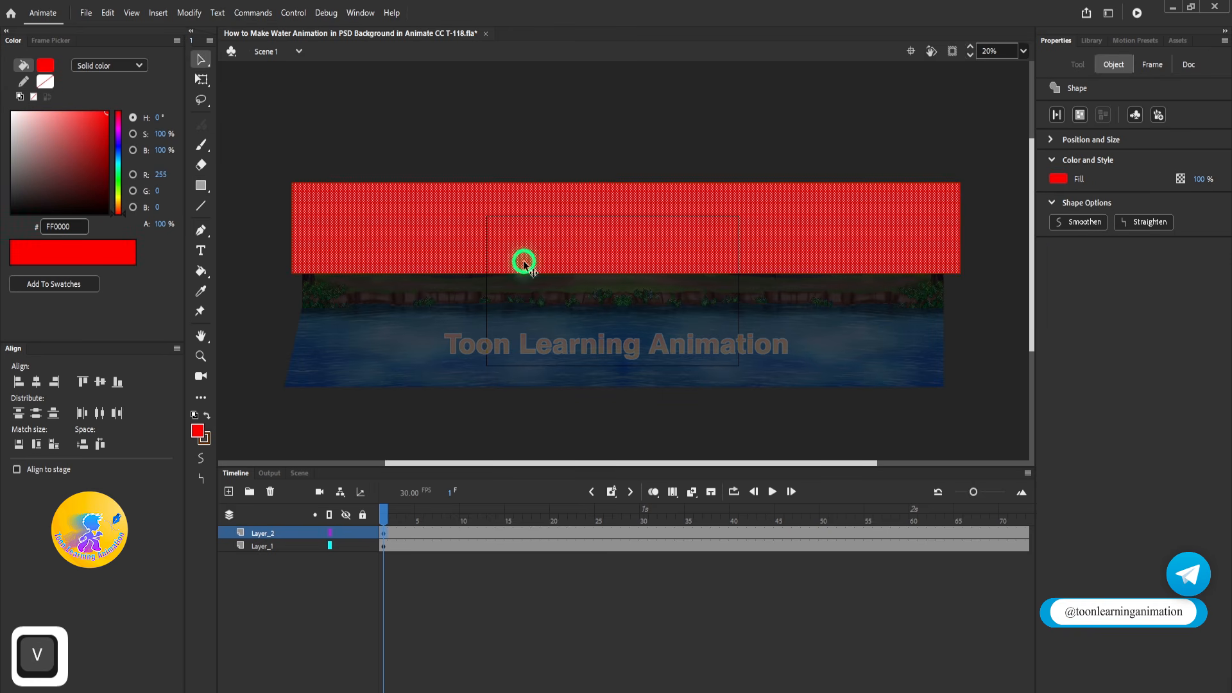
click(95, 66)
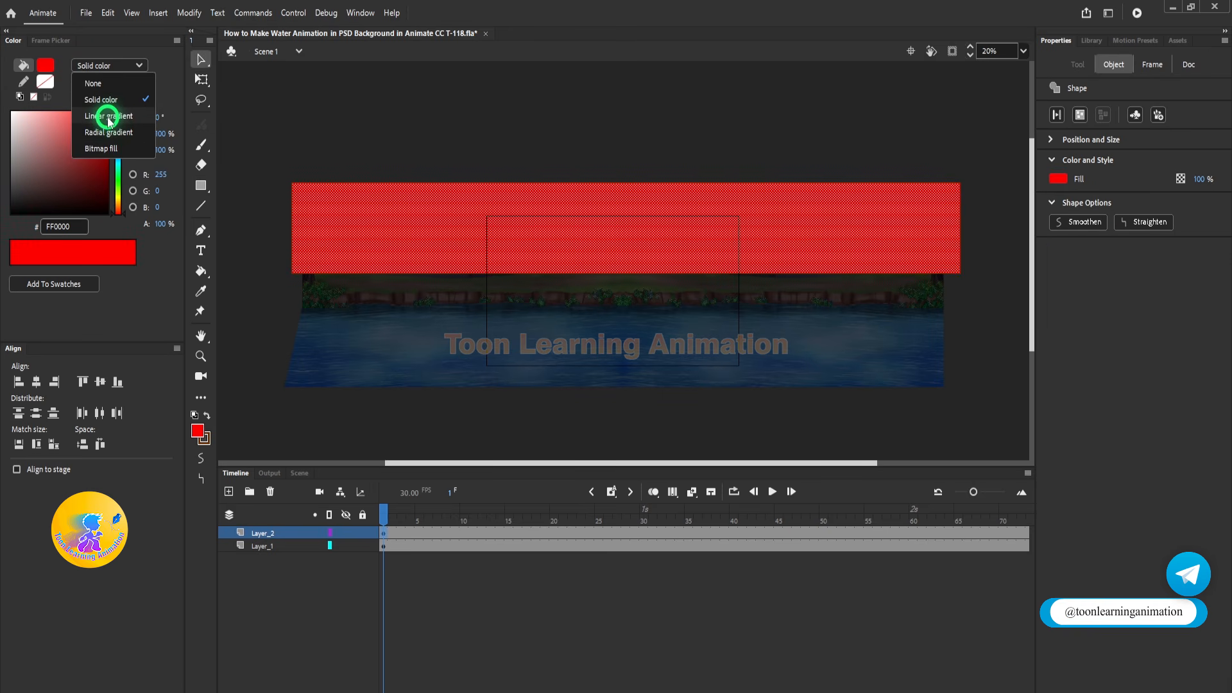
click(109, 119)
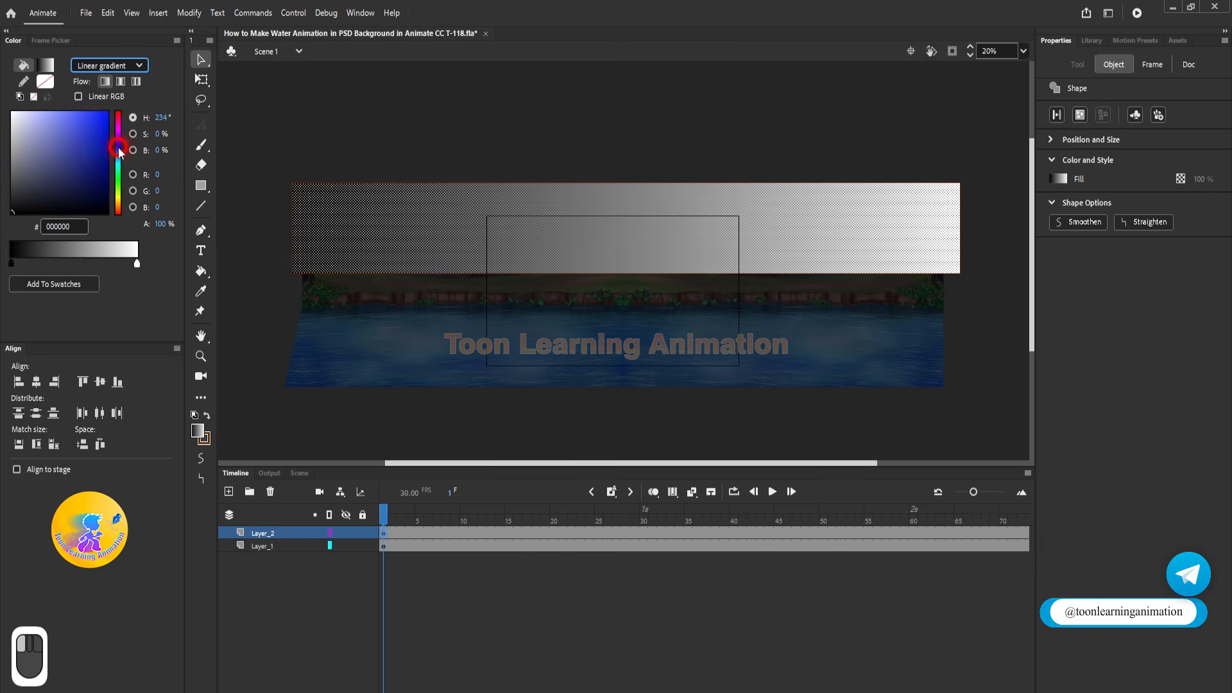
drag(103, 151, 121, 203)
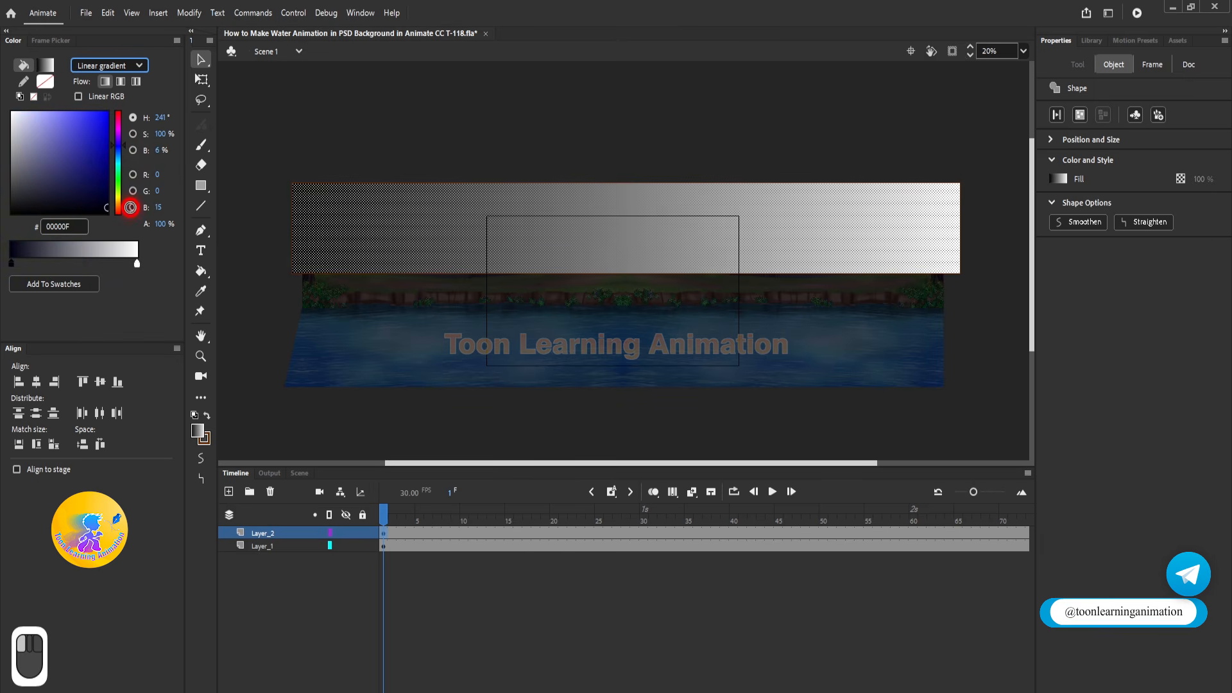
click(136, 262)
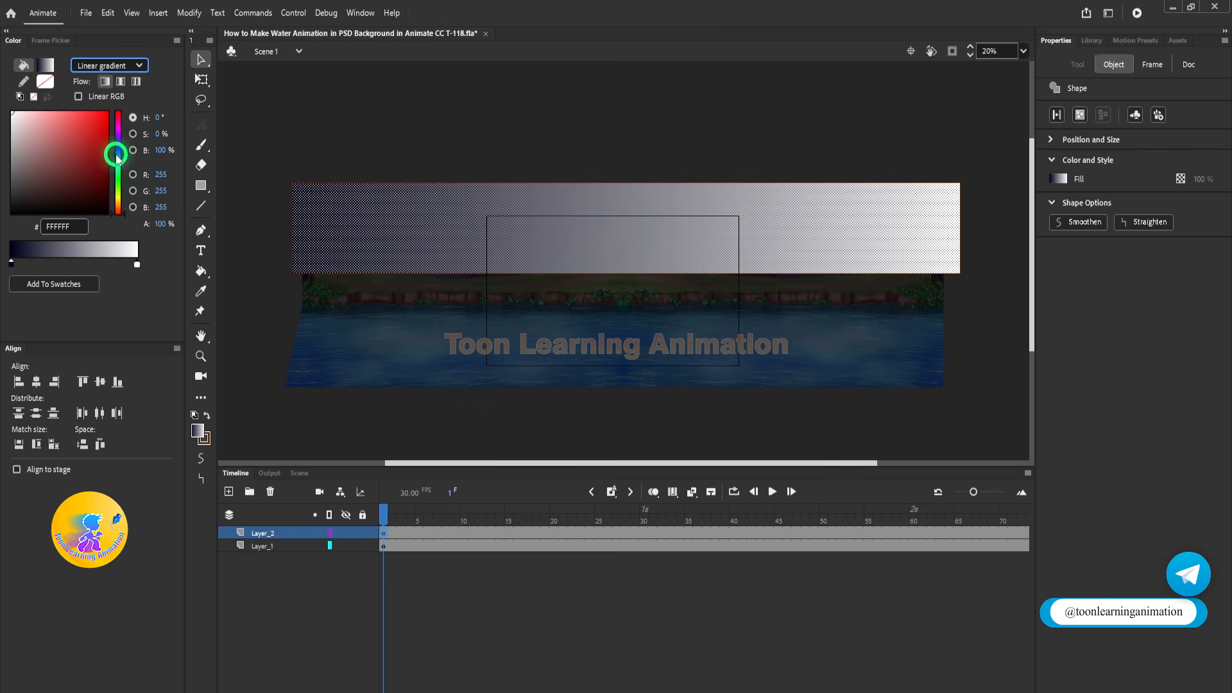
drag(118, 159, 118, 146)
click(59, 170)
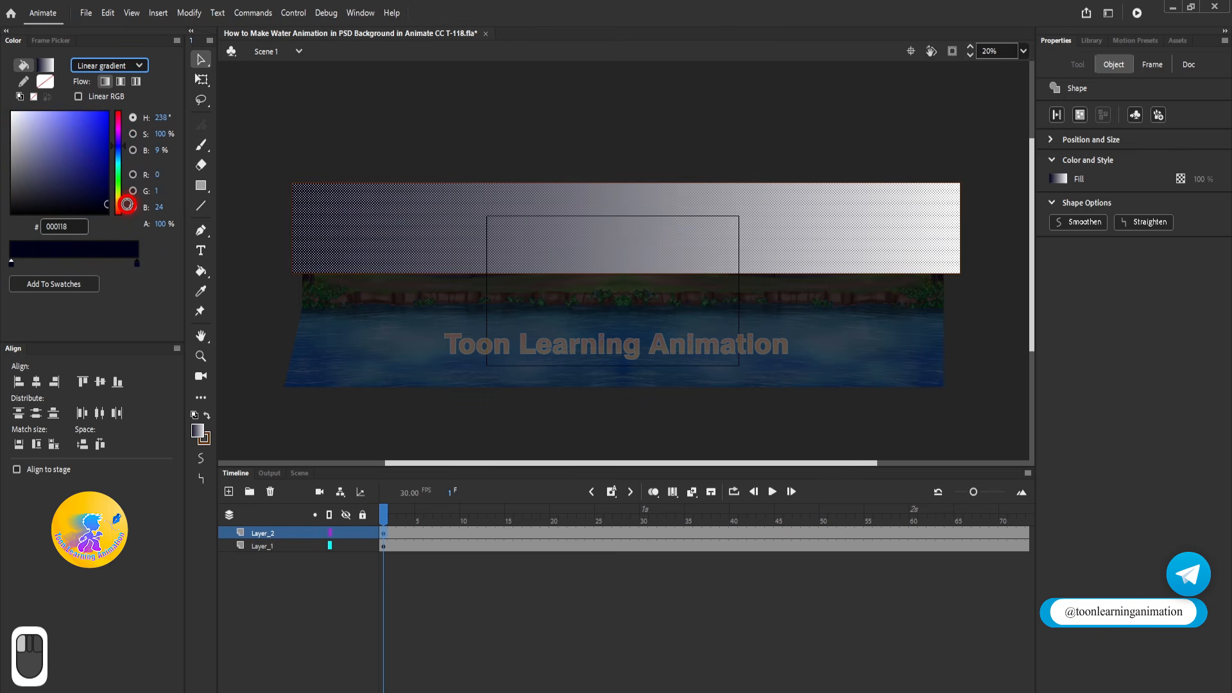
click(137, 261)
drag(126, 207, 2, 226)
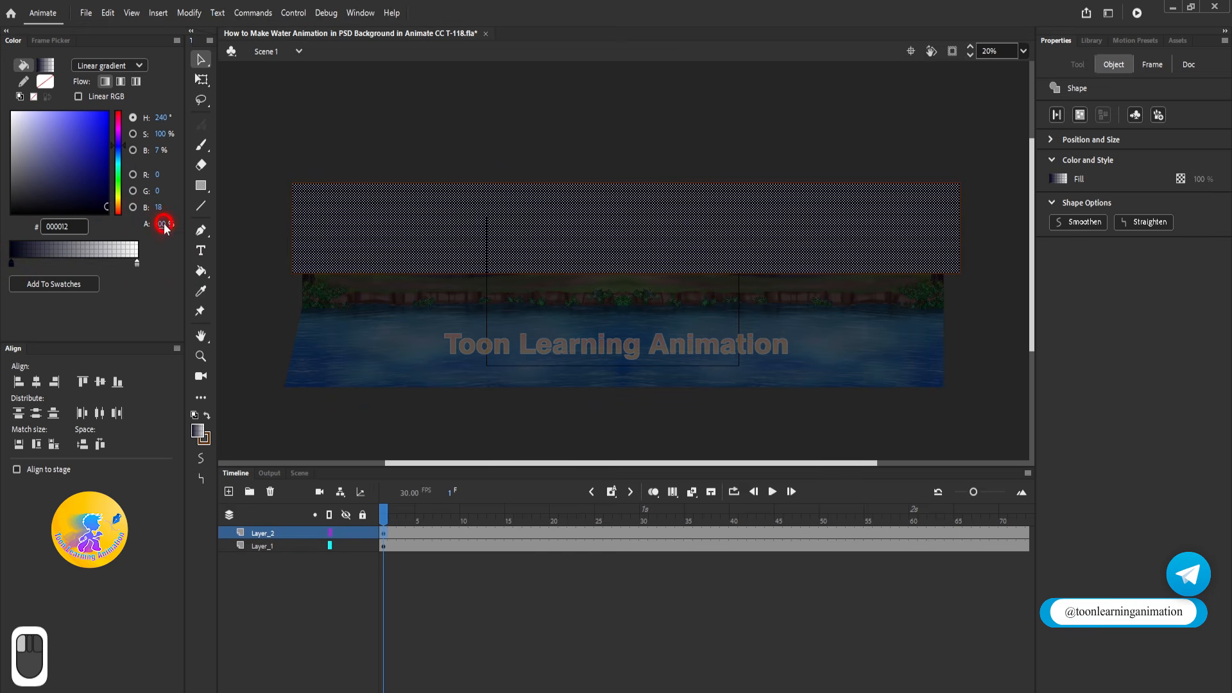
click(311, 72)
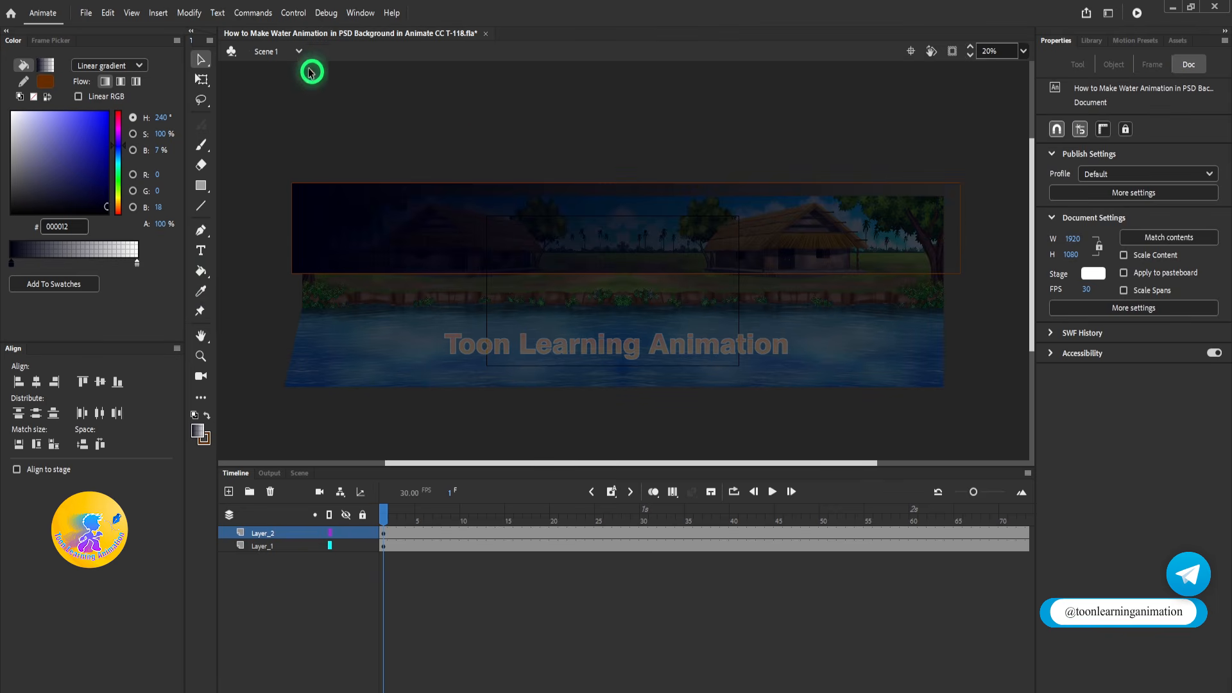
- Rotate and shrink the rectangle's linear gradient with the Gradient Transform tool so dark navy at the top fades downward to its lower edge
click(207, 79)
click(267, 99)
click(668, 242)
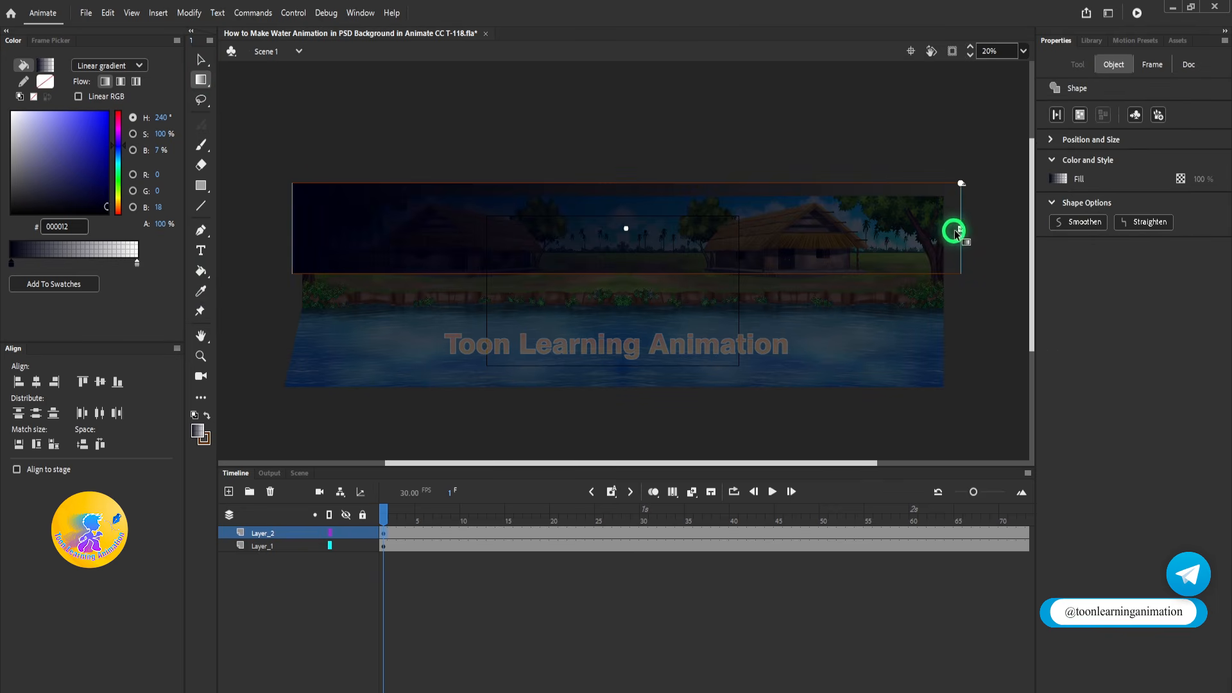
drag(956, 233, 681, 235)
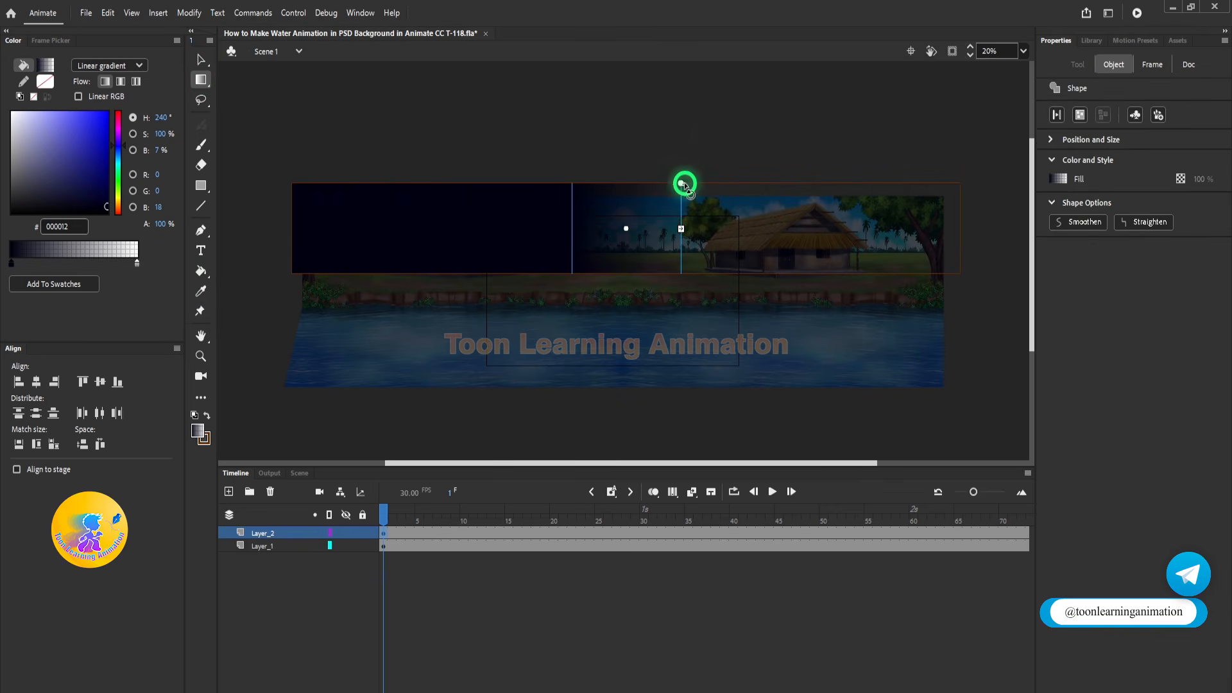
drag(682, 185, 627, 272)
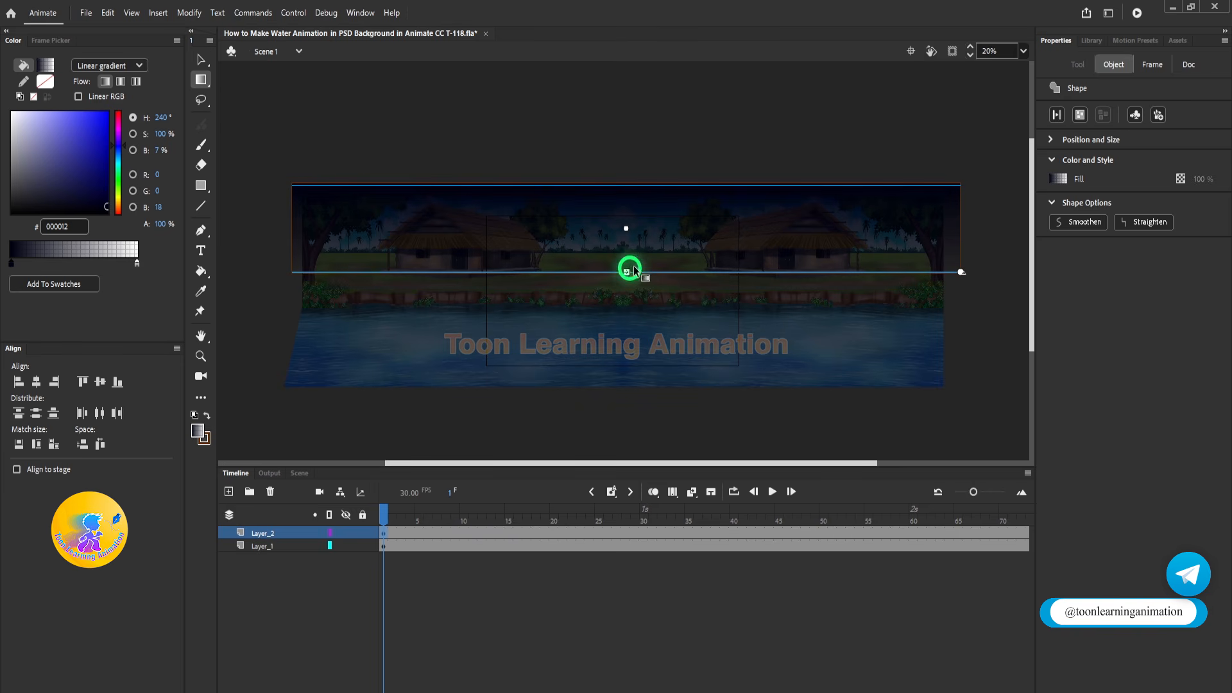
- Delete the outline of the gradient rectangle, leaving only its fill
key(v)
click(582, 186)
key(Delete)
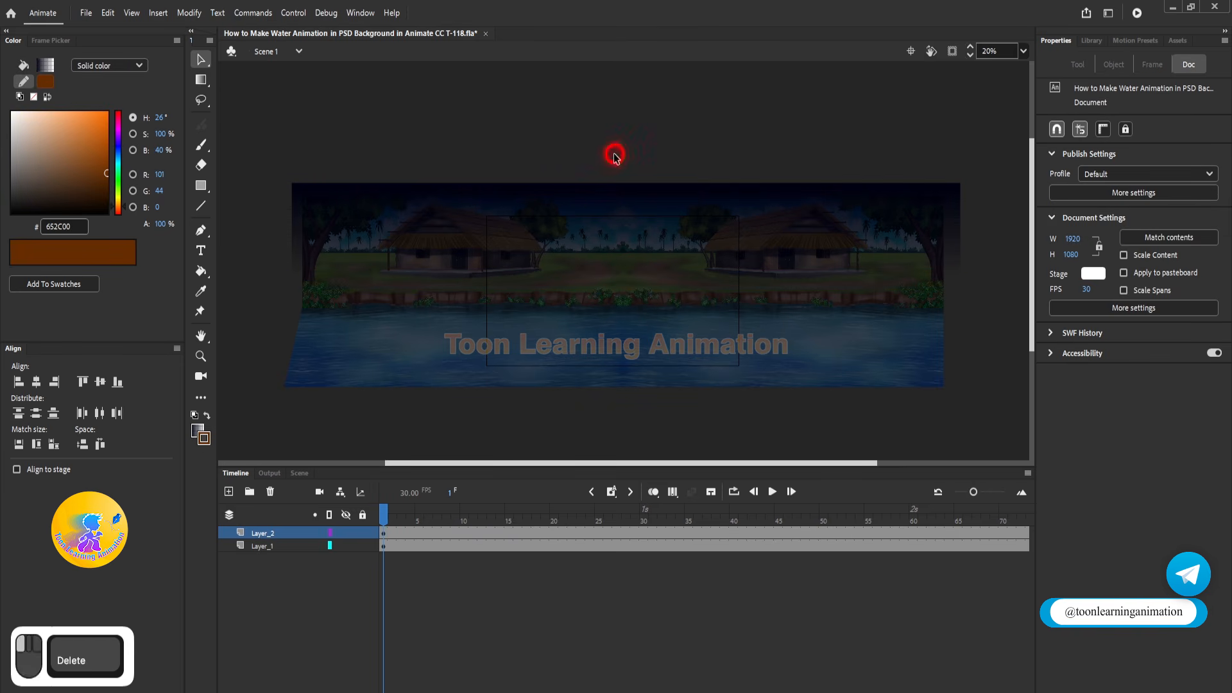
scroll(639, 217, up, 1)
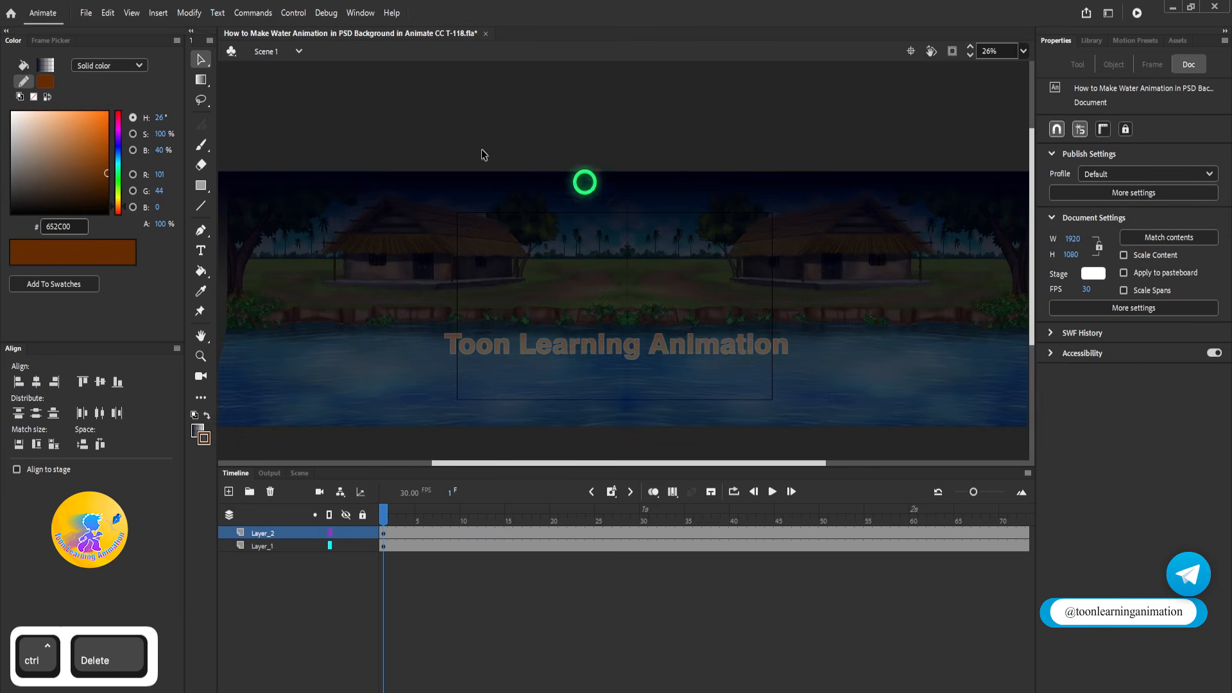
- Stretch the gradient rectangle's lower edge downward with Free Transform so it covers the grass and reaches the riverbank
click(553, 248)
drag(200, 79, 232, 77)
click(232, 77)
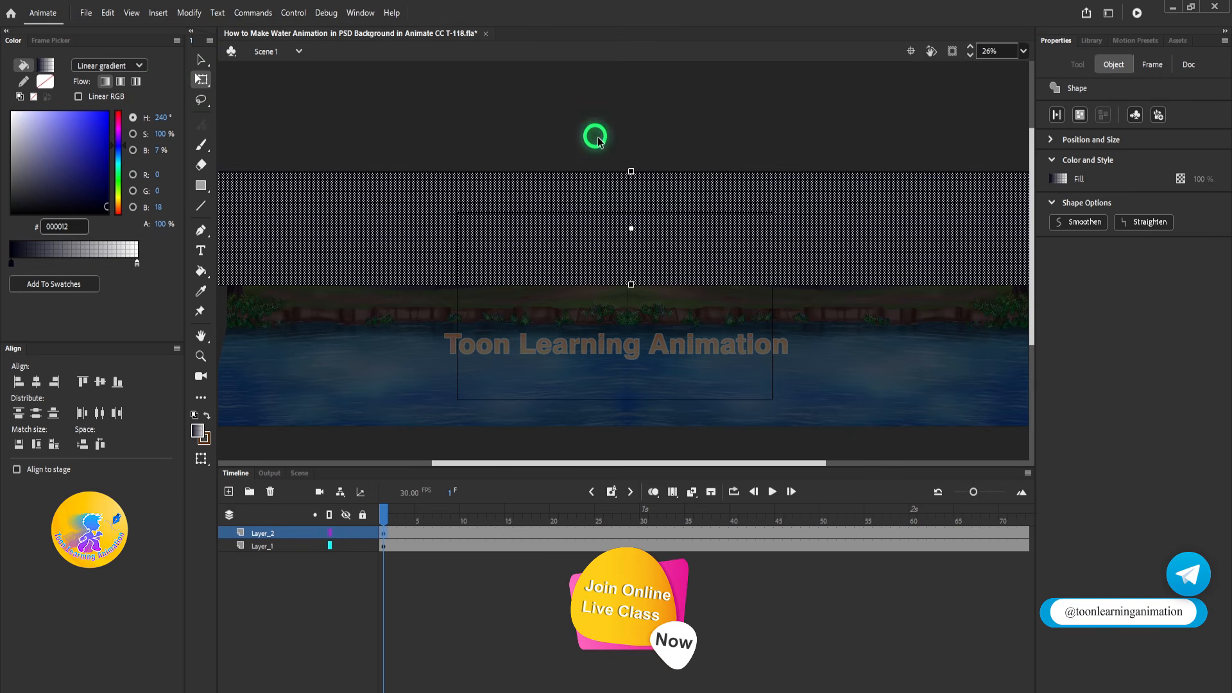
scroll(634, 283, down, 1)
drag(628, 258, 627, 282)
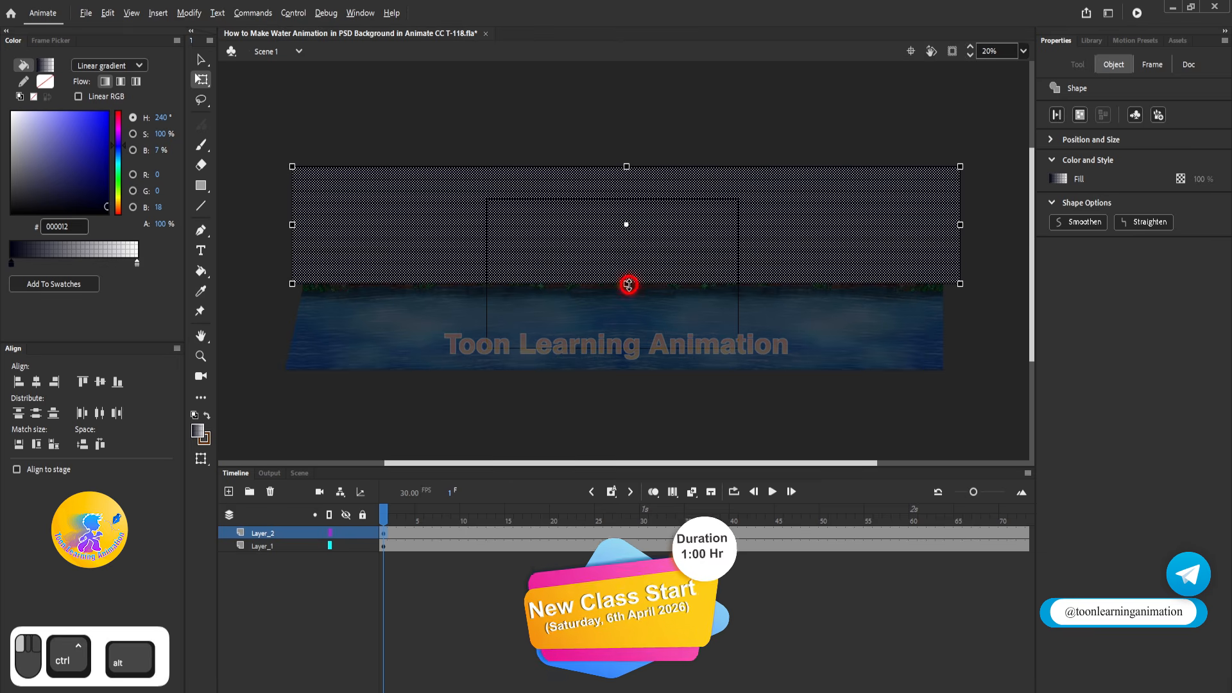
click(643, 135)
scroll(604, 184, up, 2)
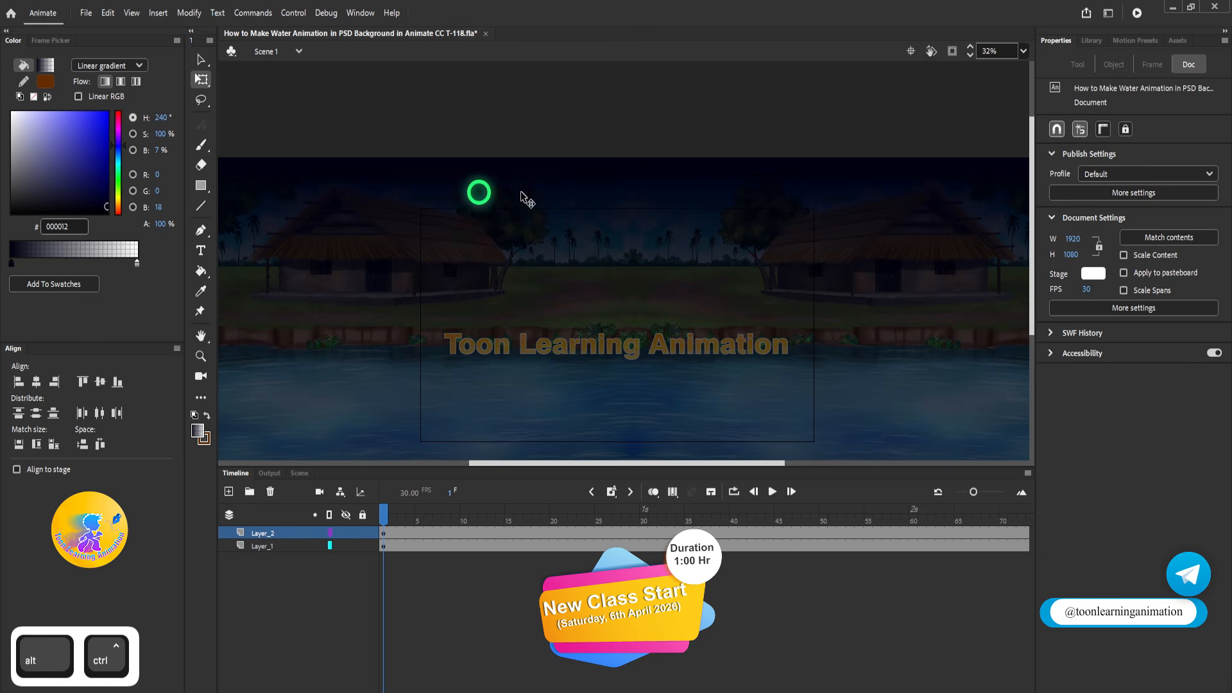
- Shift the stretched rectangle's gradient slightly upward with the Gradient Transform tool
click(201, 79)
click(257, 96)
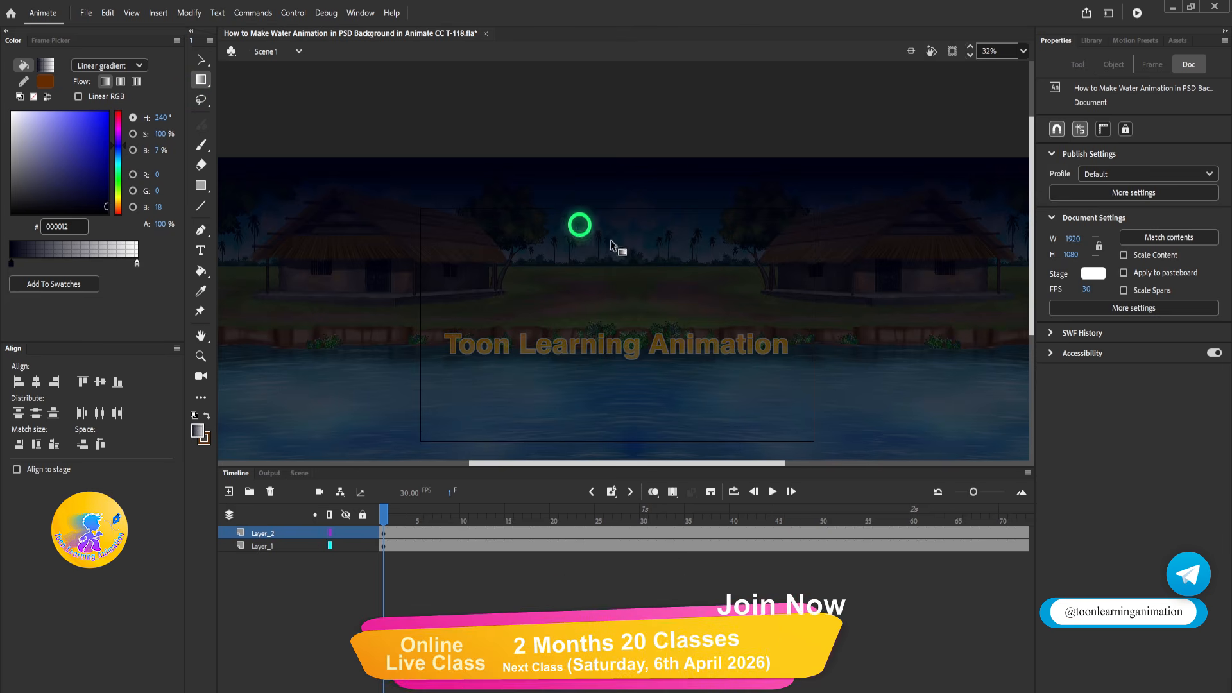
click(634, 262)
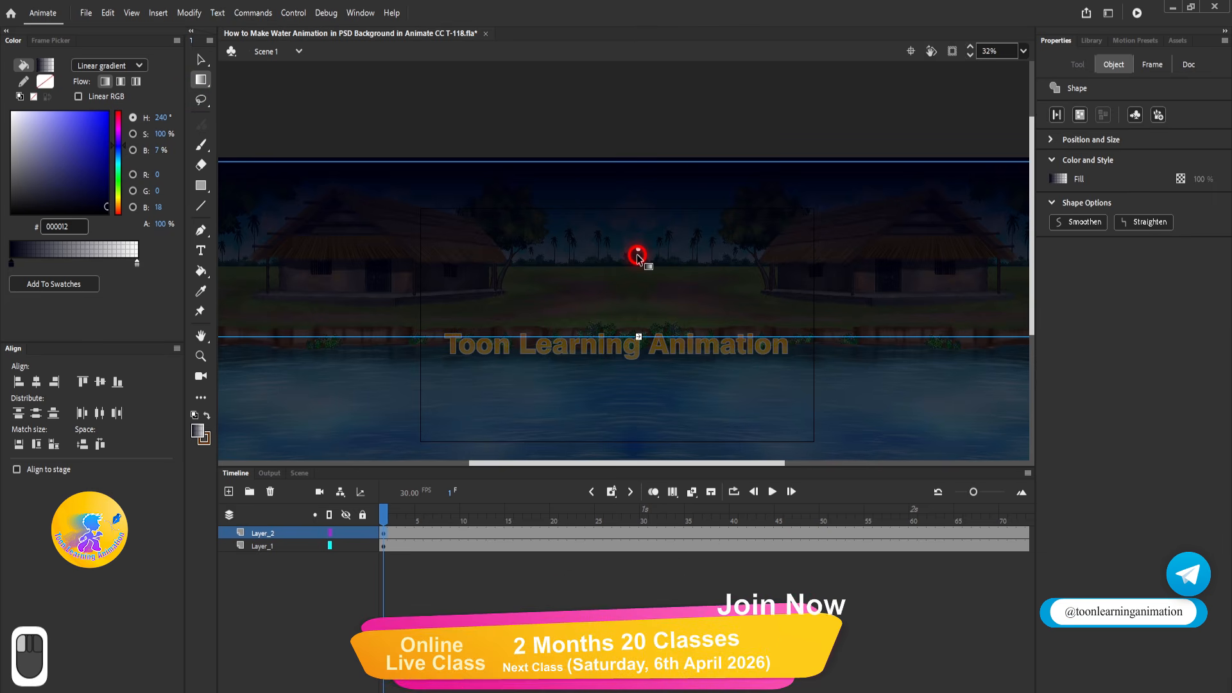
drag(637, 256, 630, 248)
scroll(655, 187, down, 1)
click(674, 122)
- Set the alpha of the gradient's dark navy 000012 color stop to 85%
key(ctrl+v)
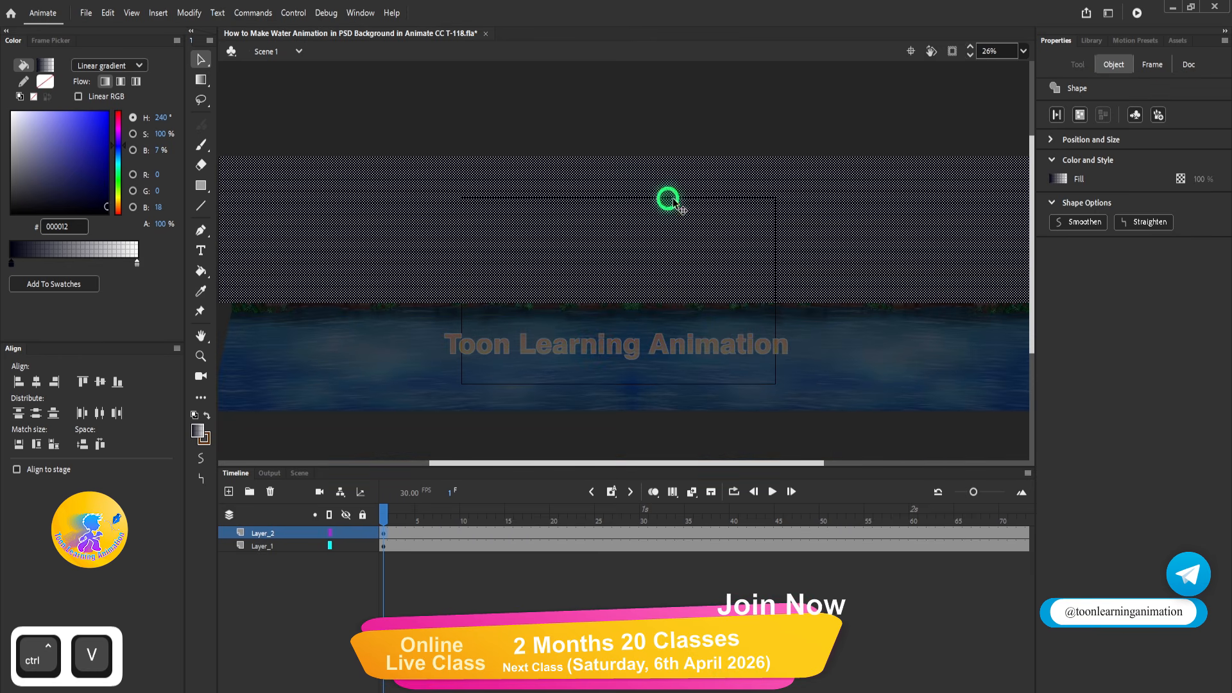
click(13, 264)
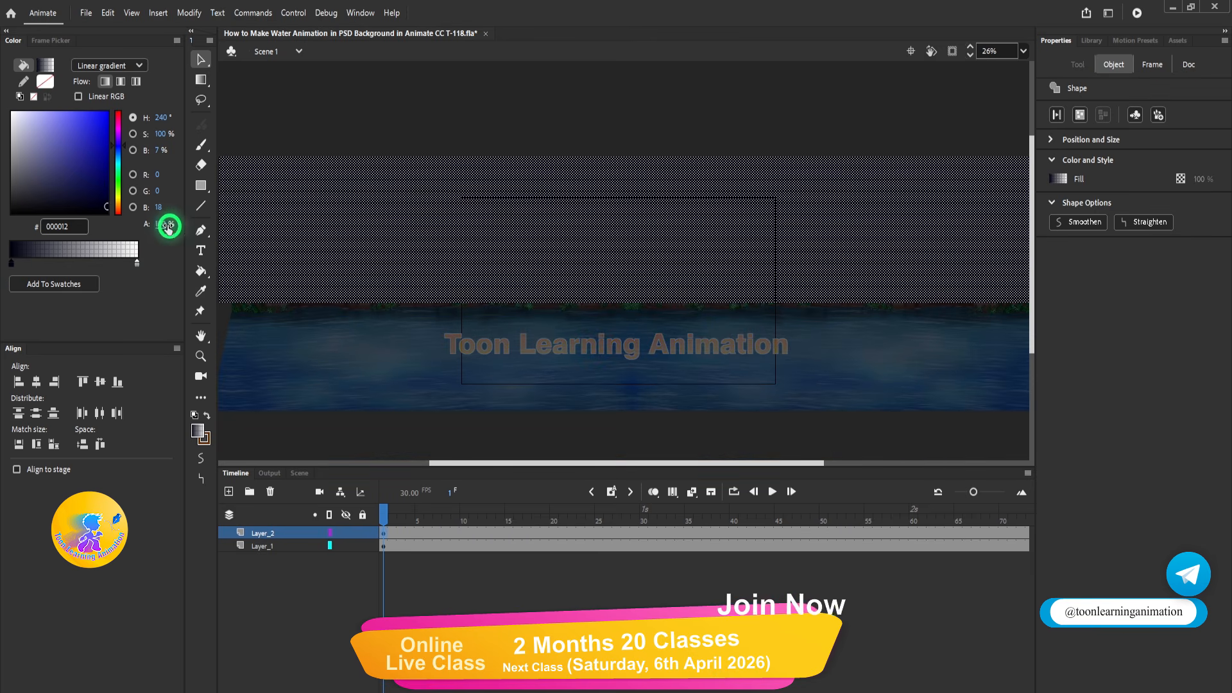
text(85)
click(142, 352)
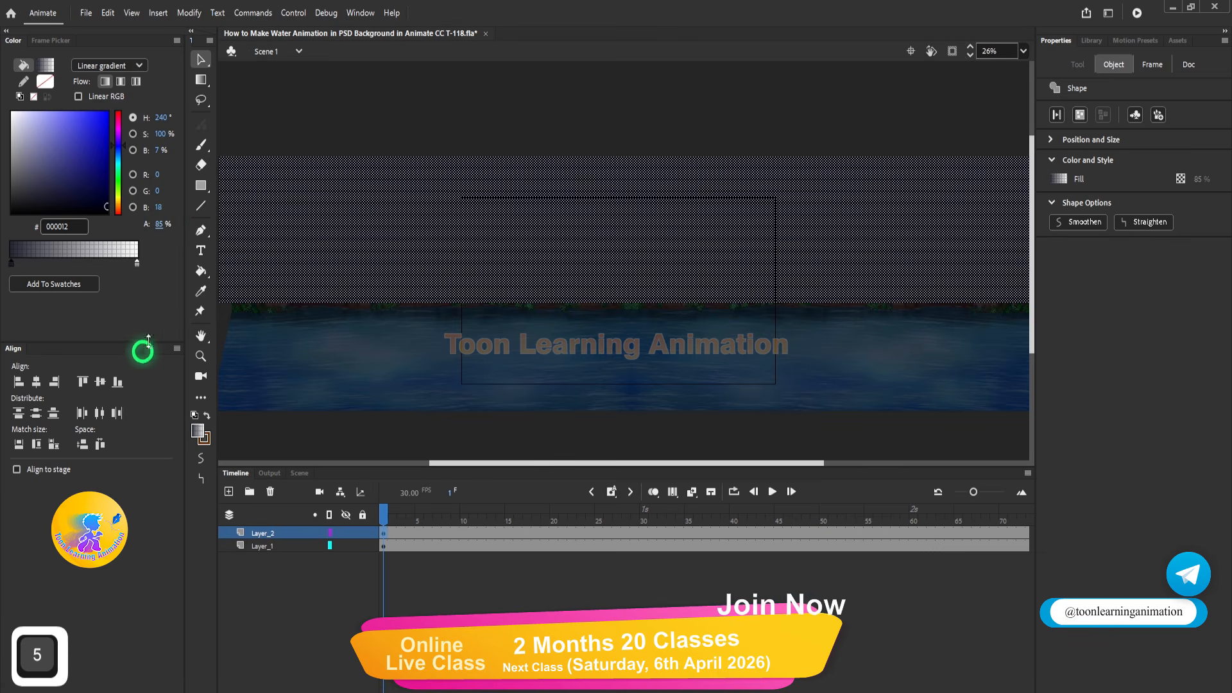
click(655, 112)
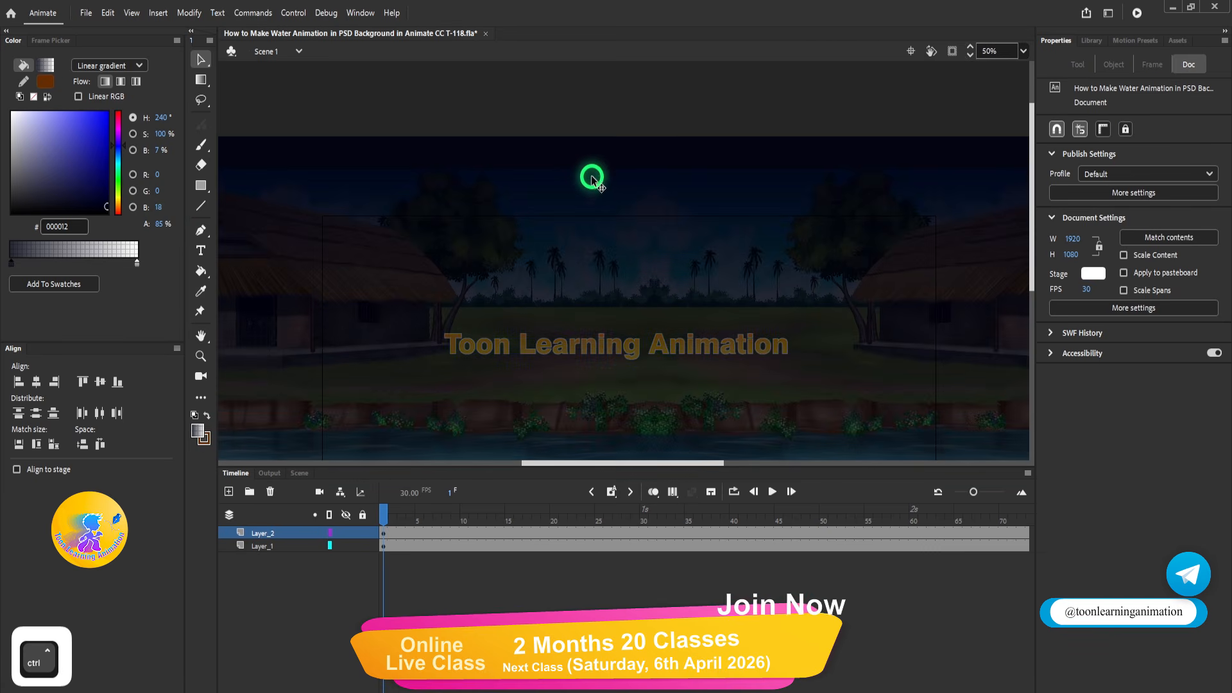
- Move the gradient rectangle down so its upper edge lines up with the top of the village background
scroll(764, 97, down, 1)
drag(643, 278, 633, 212)
click(658, 137)
drag(657, 137, 657, 154)
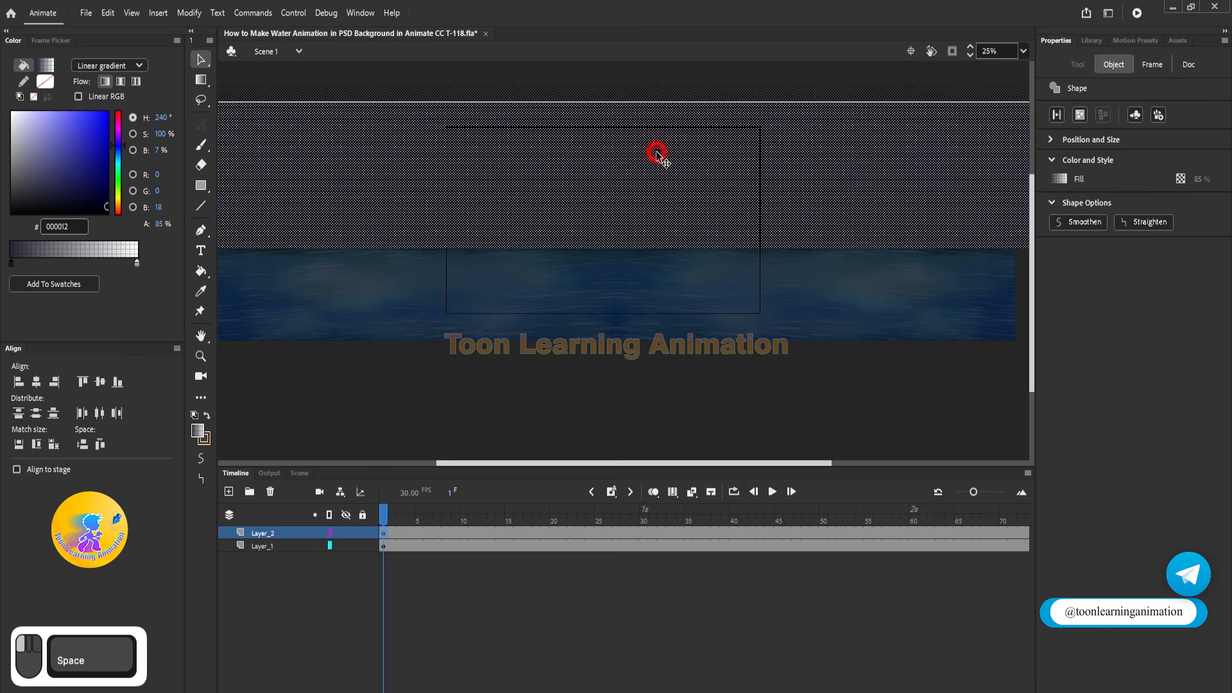
click(669, 88)
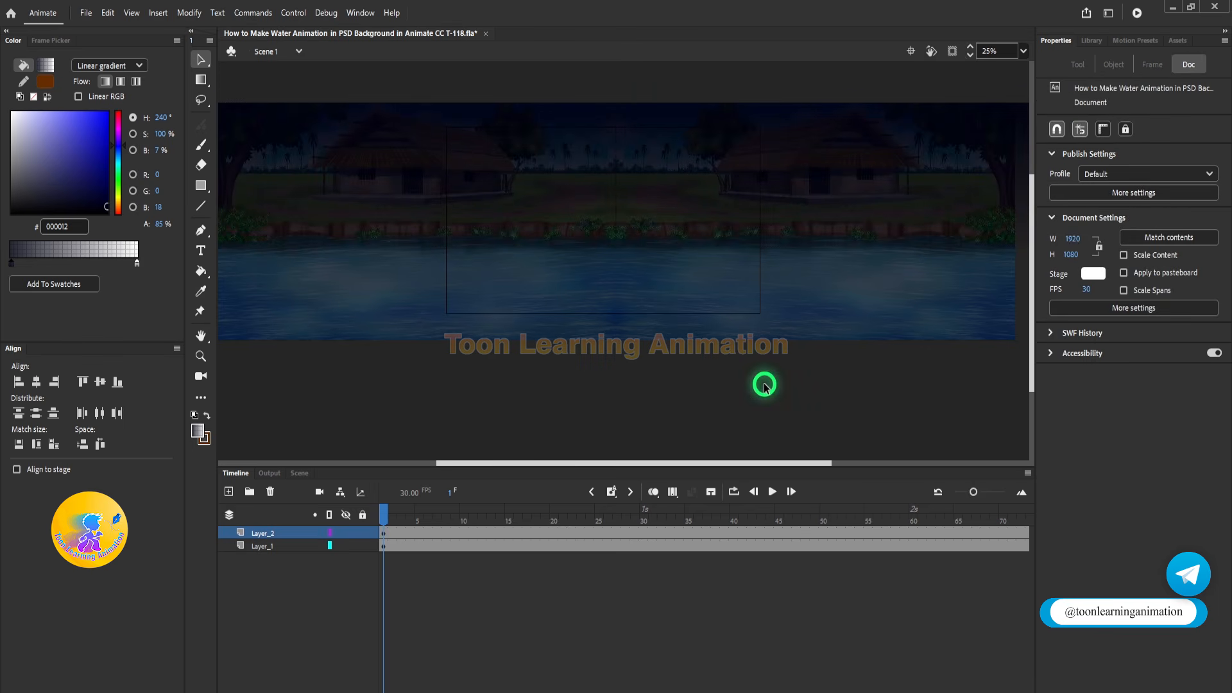
scroll(674, 335, up, 3)
scroll(826, 308, up, 2)
drag(825, 308, 660, 321)
drag(757, 335, 751, 352)
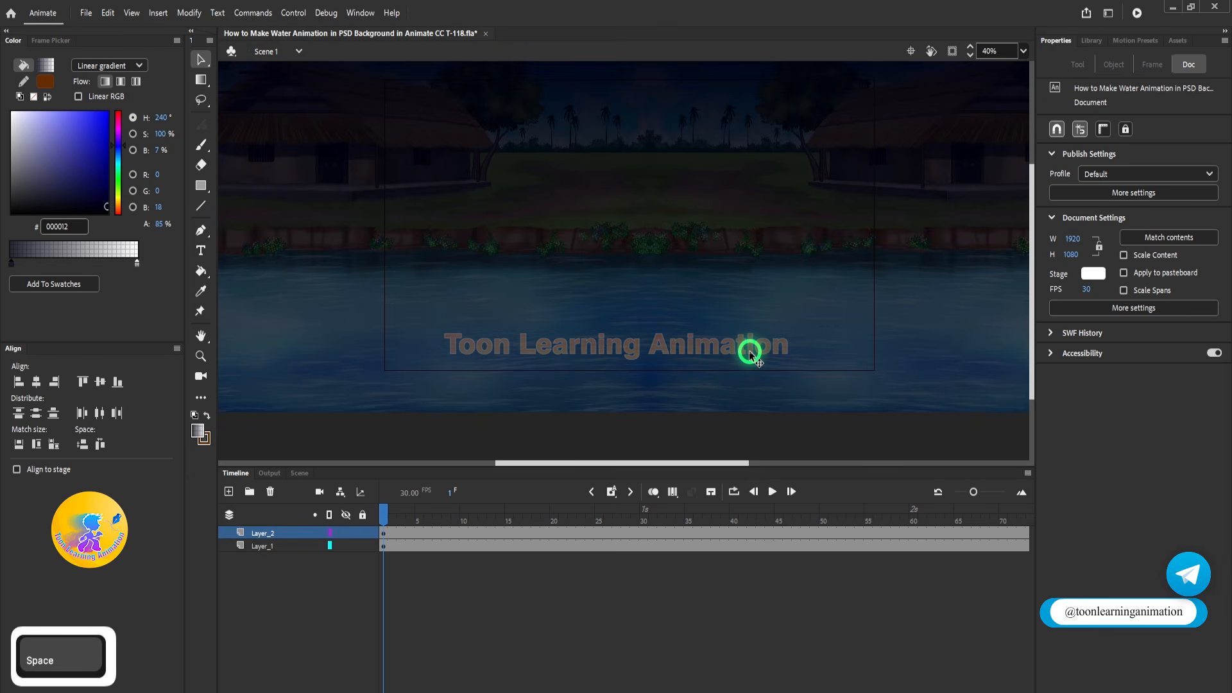
scroll(748, 352, down, 2)
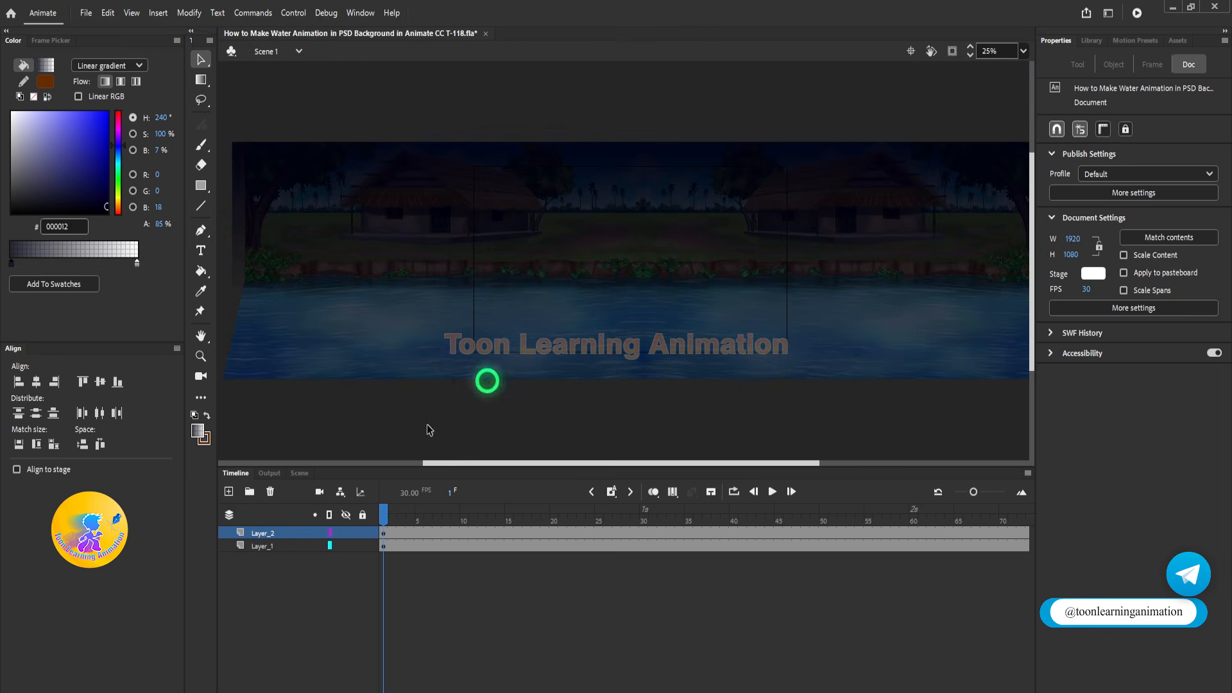
- Hide Layer_2 and set the BG instance's color effect to None to compare the night scene with the original background
click(346, 533)
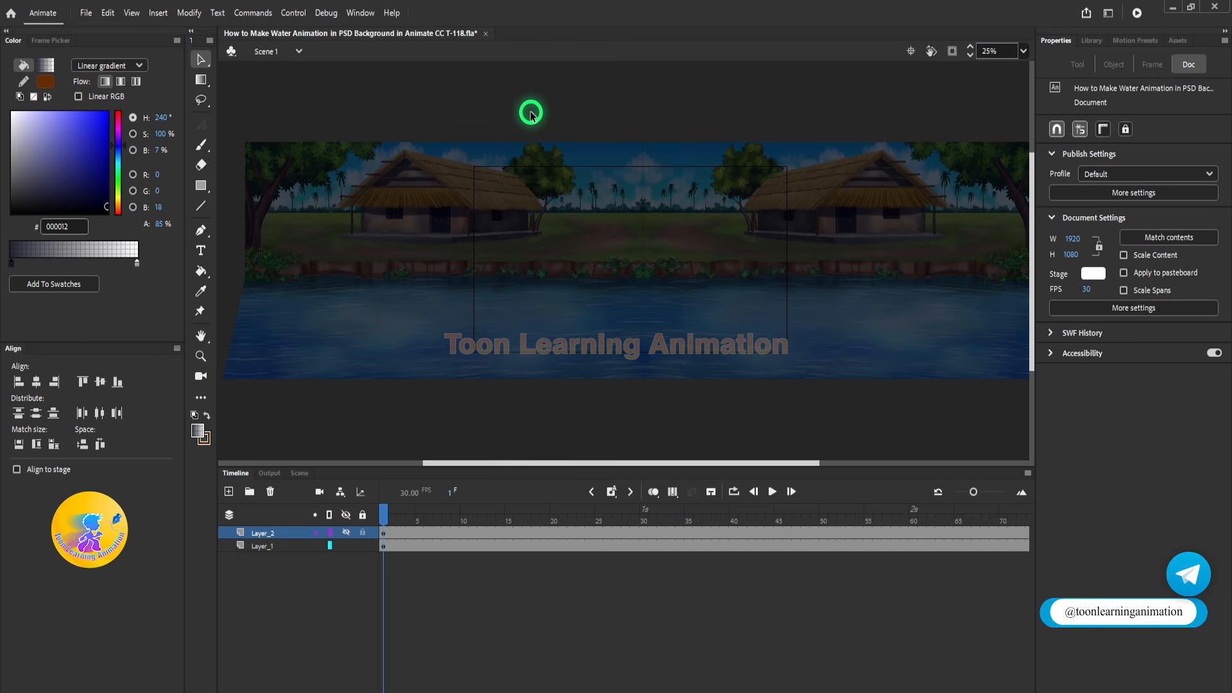
click(506, 206)
click(1095, 221)
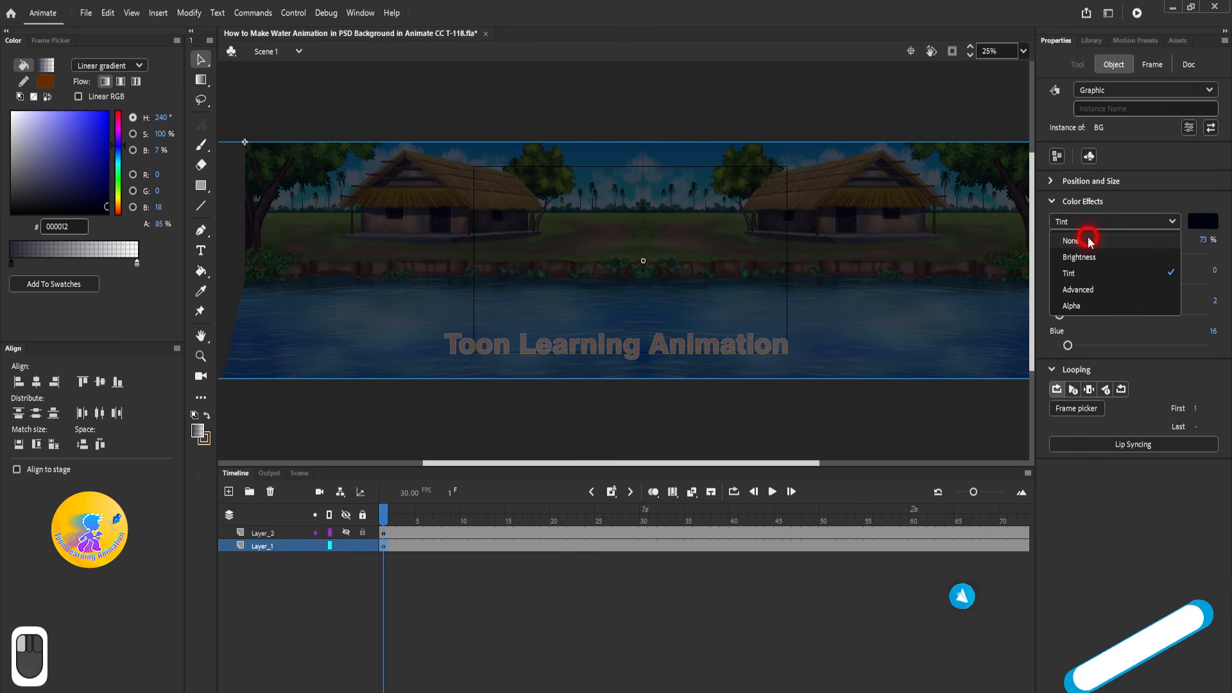
click(1089, 242)
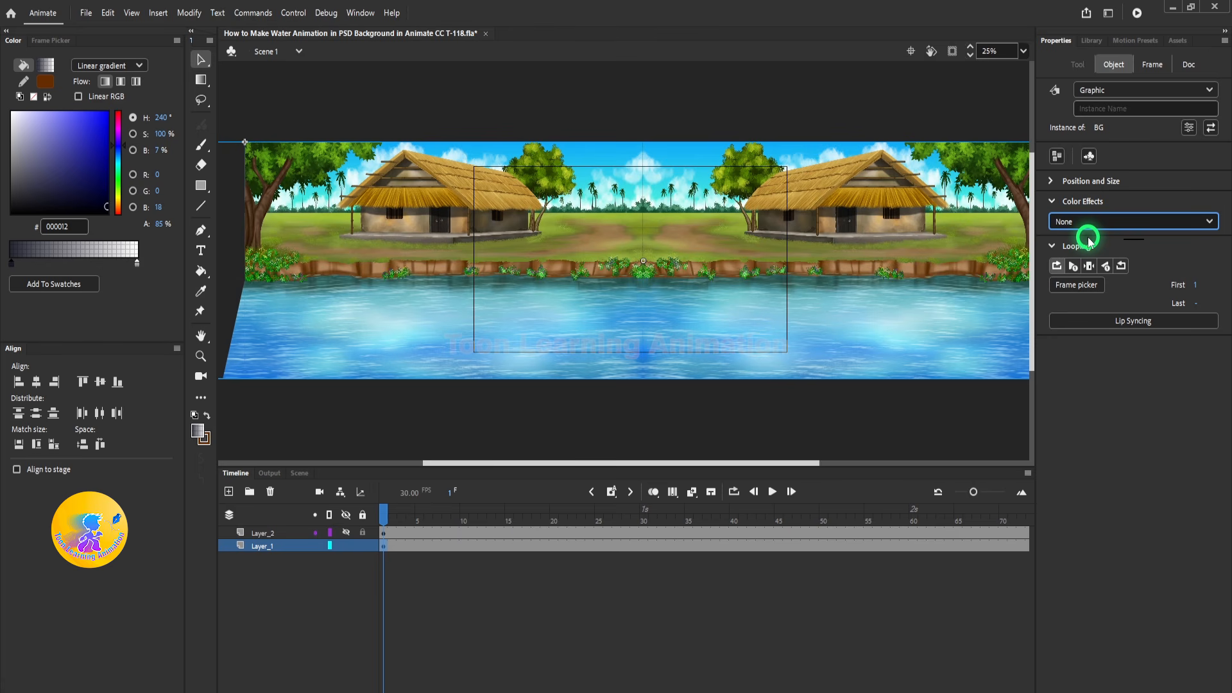
- Undo the color effect change on the BG instance and show Layer_2 again
key(ctrl+z)
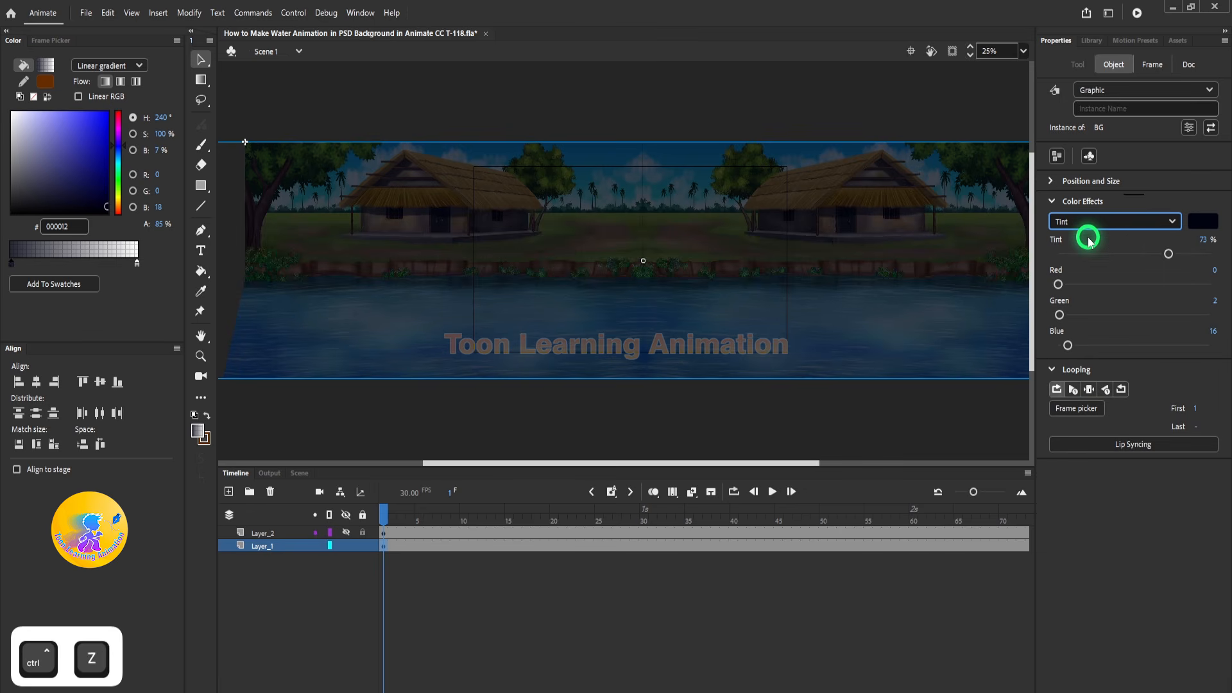
click(347, 523)
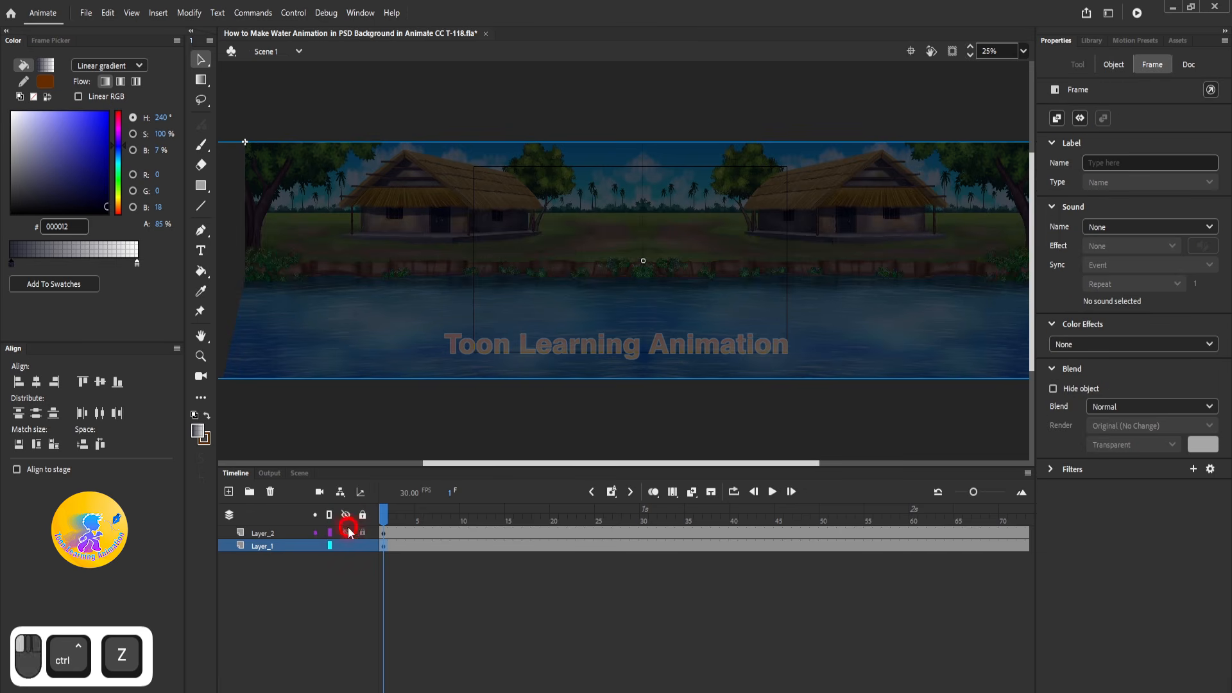
click(632, 110)
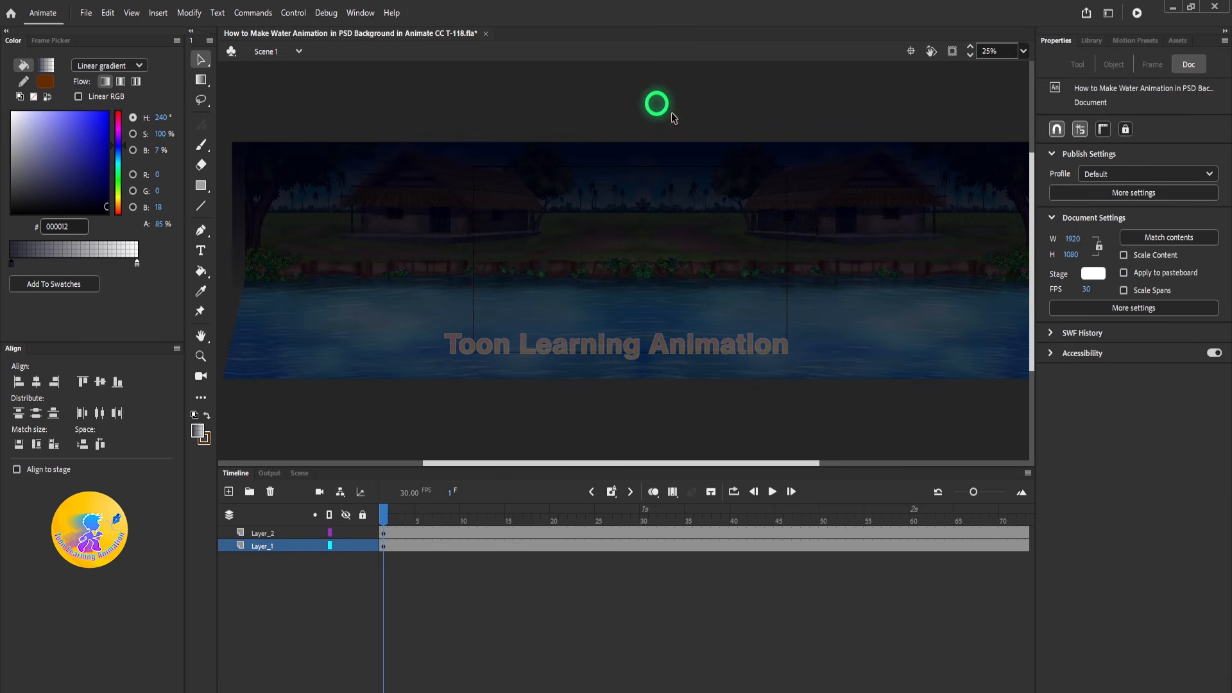
scroll(674, 173, right, 1)
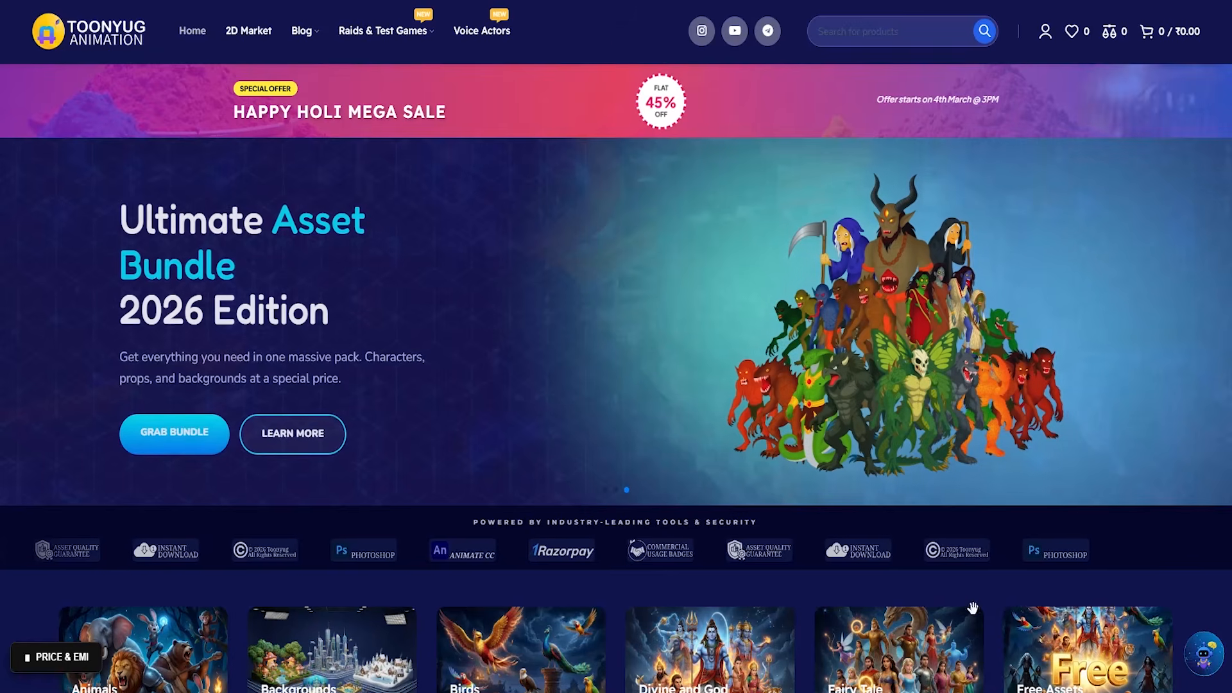
- Switch to the Toonyug Animation website and look through its asset categories, mega packs and live animation classes
scroll(1038, 564, down, 15)
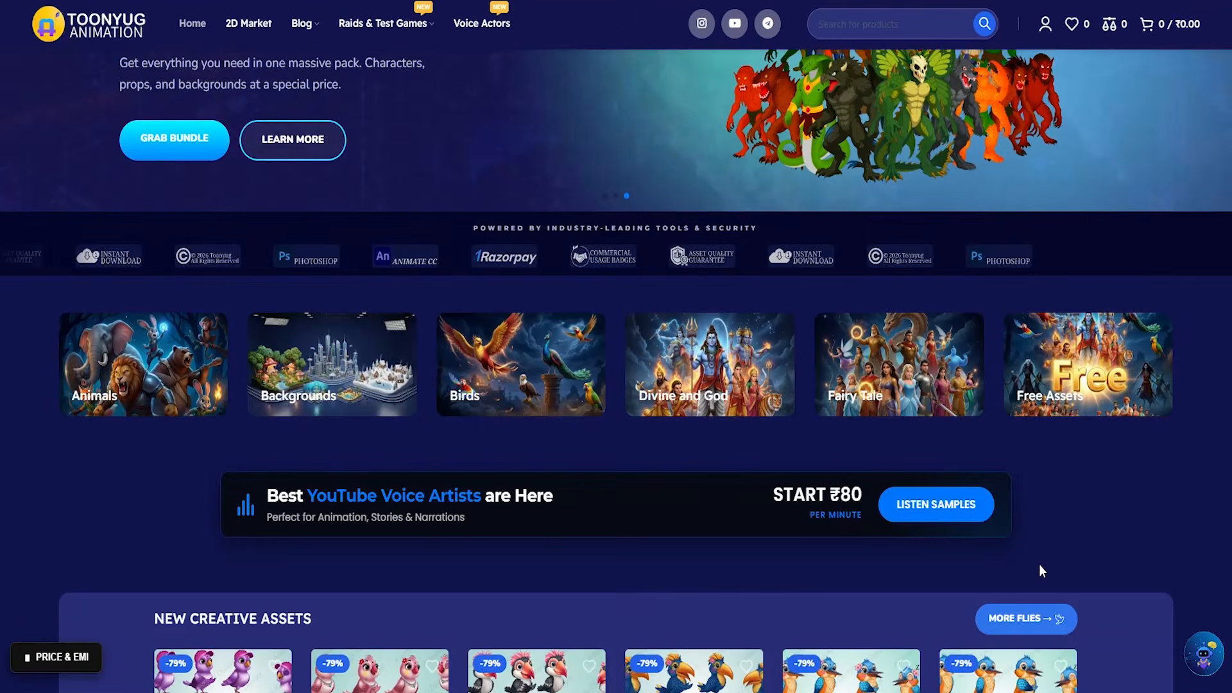
scroll(696, 343, down, 2)
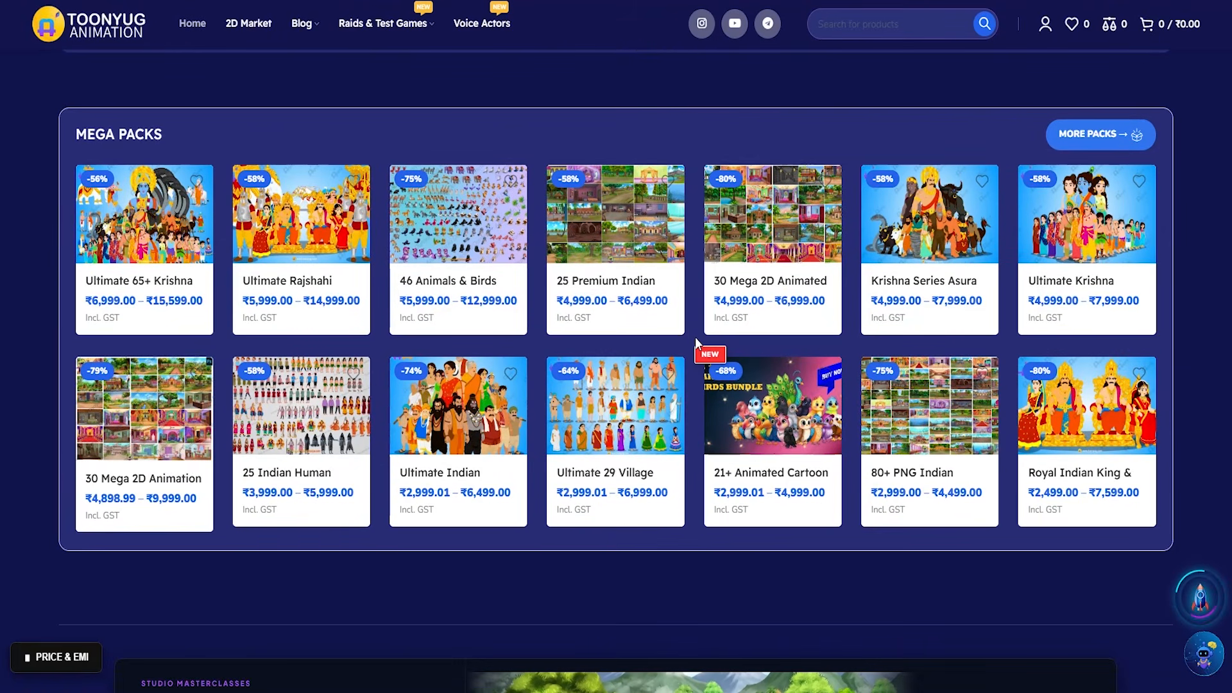
click(614, 411)
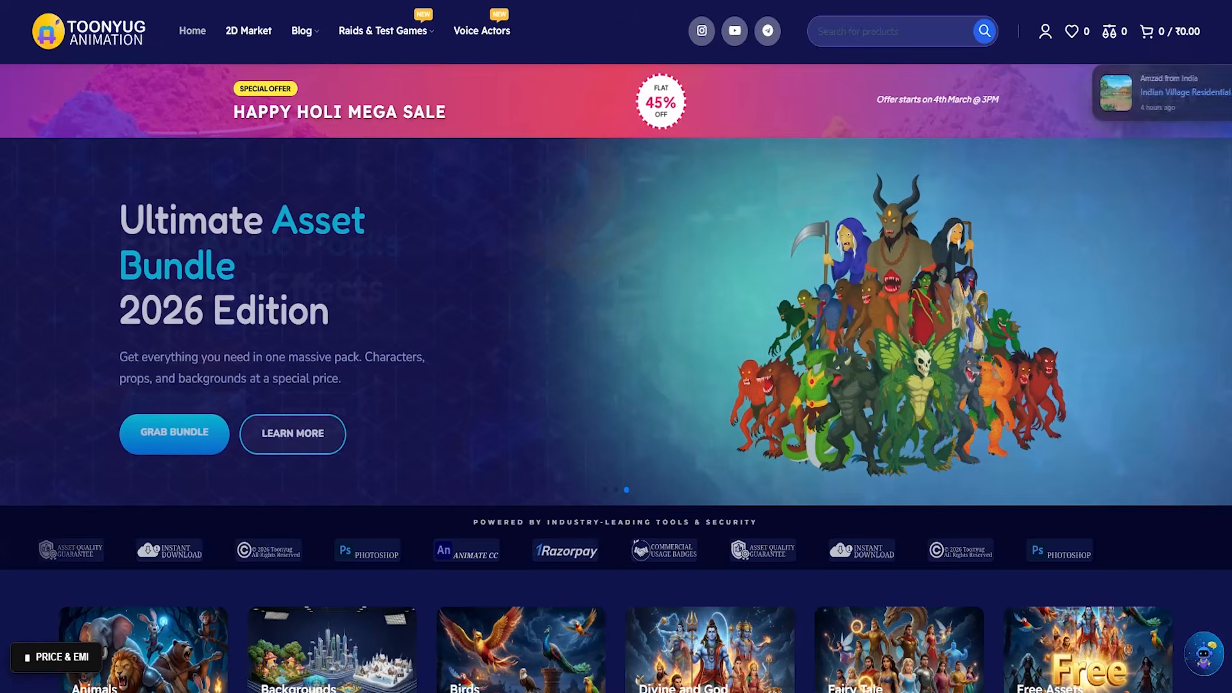
scroll(1038, 567, down, 8)
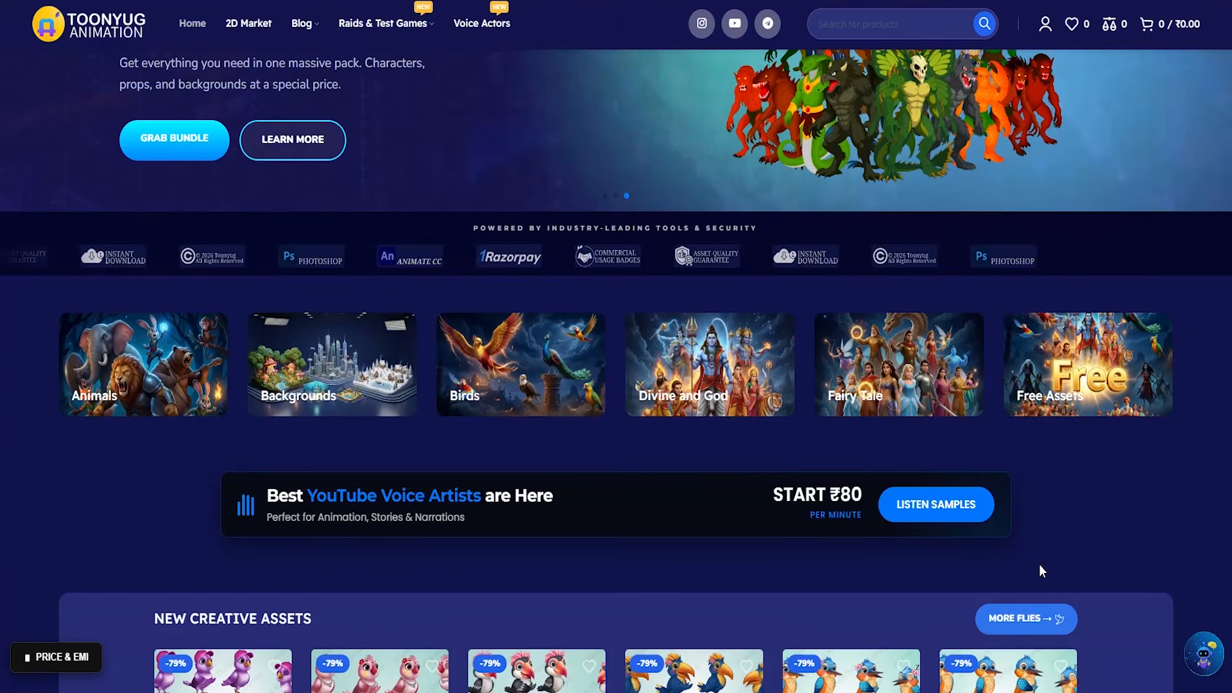
scroll(1040, 570, down, 14)
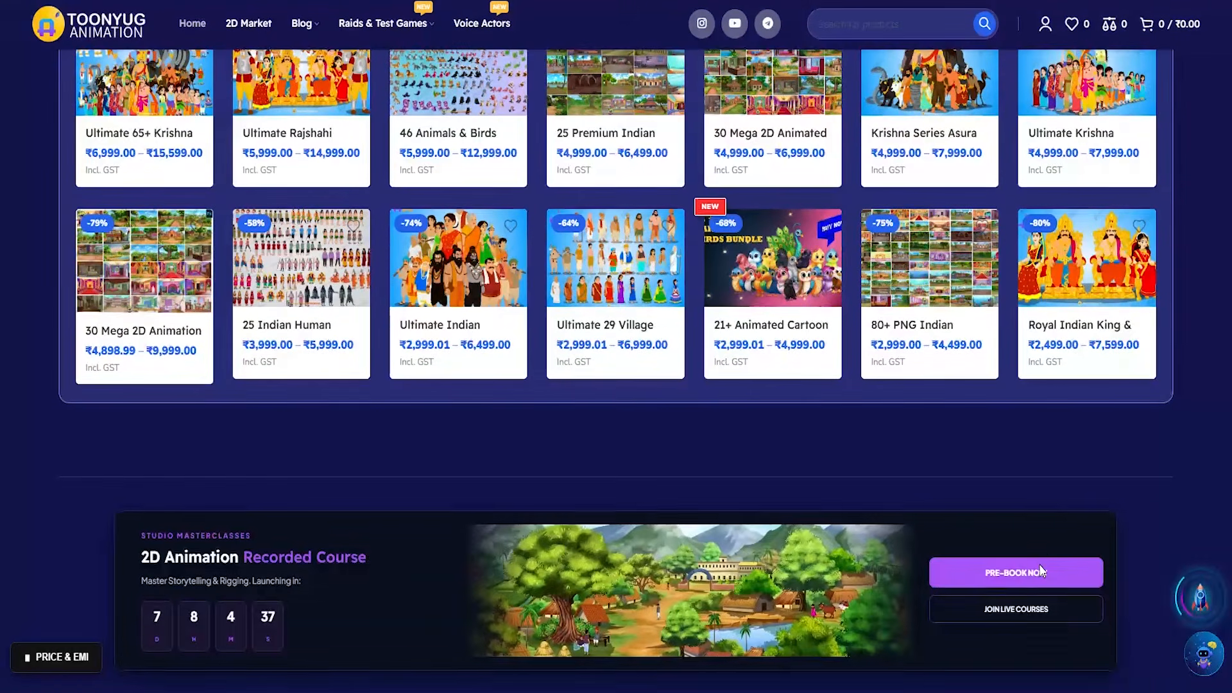
scroll(1040, 568, down, 18)
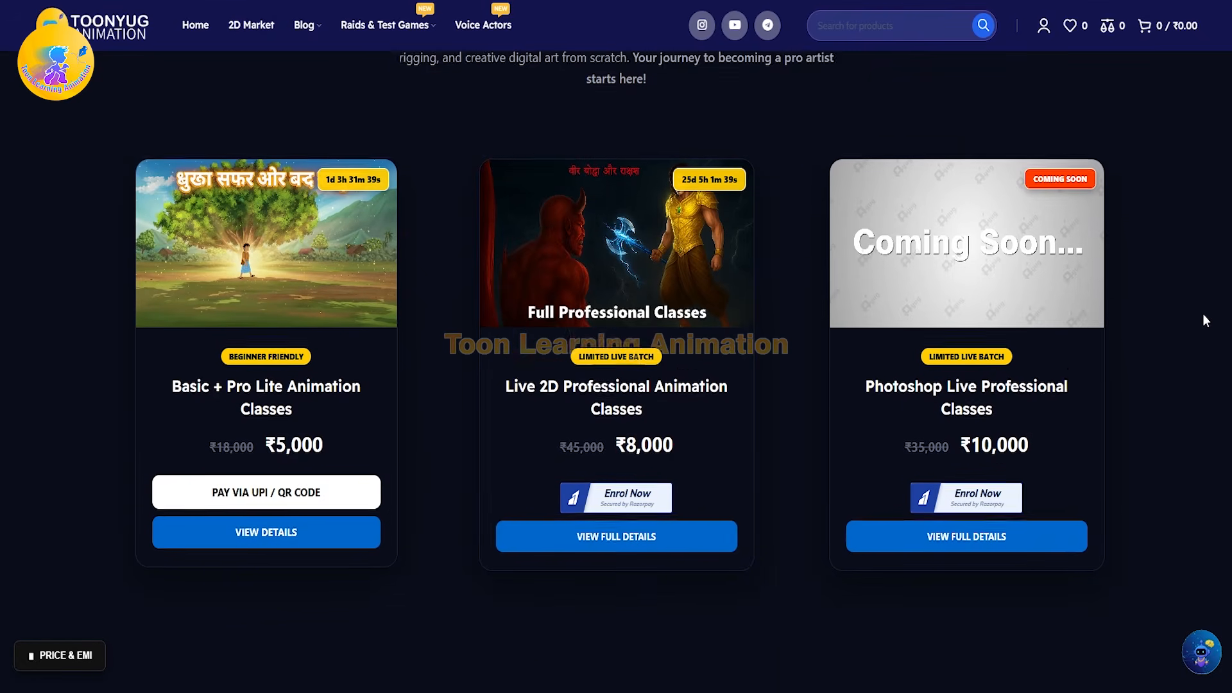
scroll(1205, 321, down, 1)
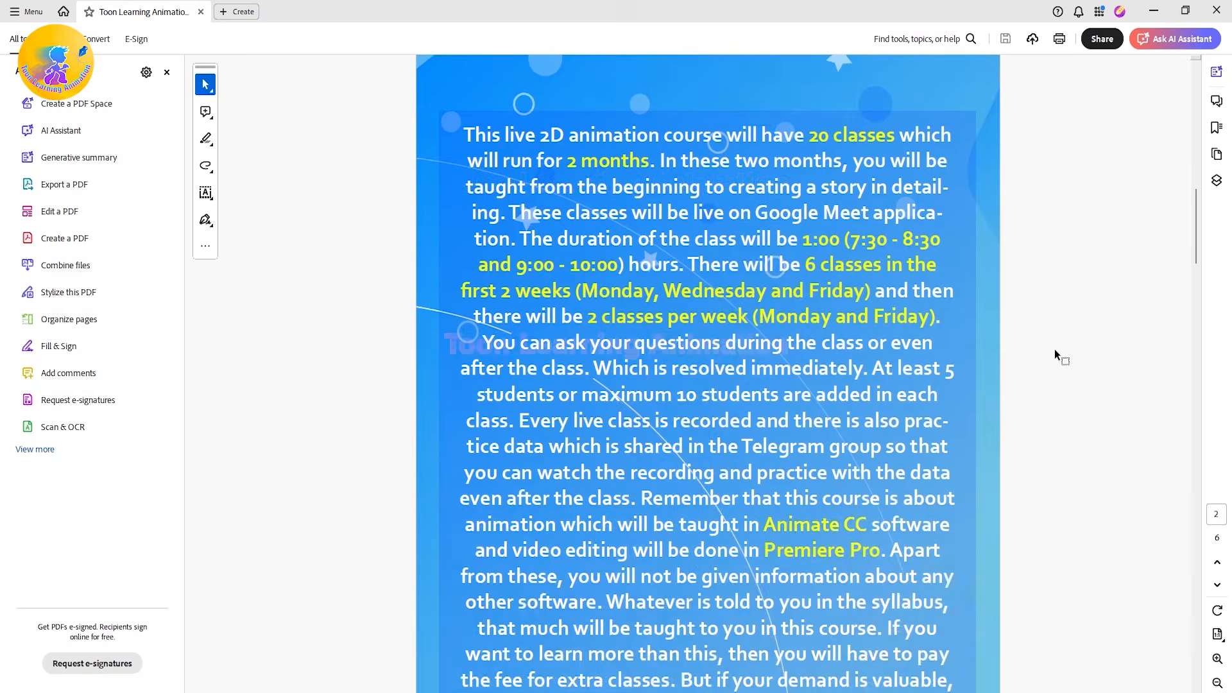
- Switch to Adobe Acrobat and look through the live 2D animation course PDF's class details, fees and syllabus
scroll(1056, 355, down, 20)
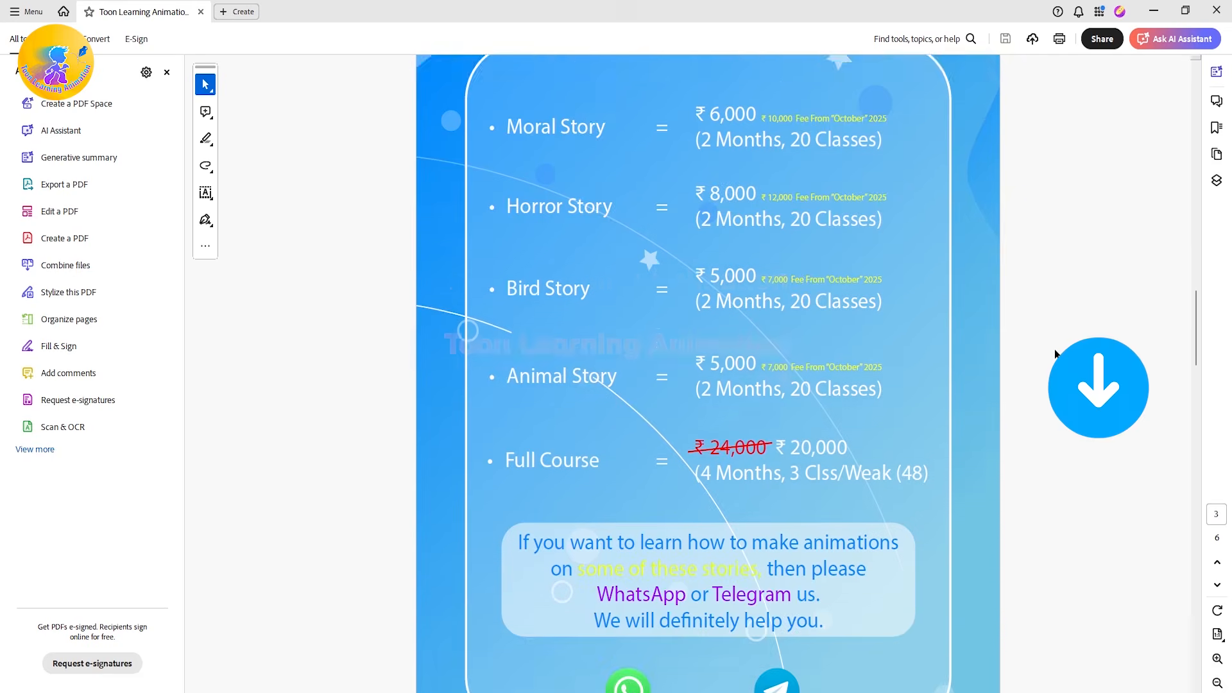
scroll(1056, 355, up, 20)
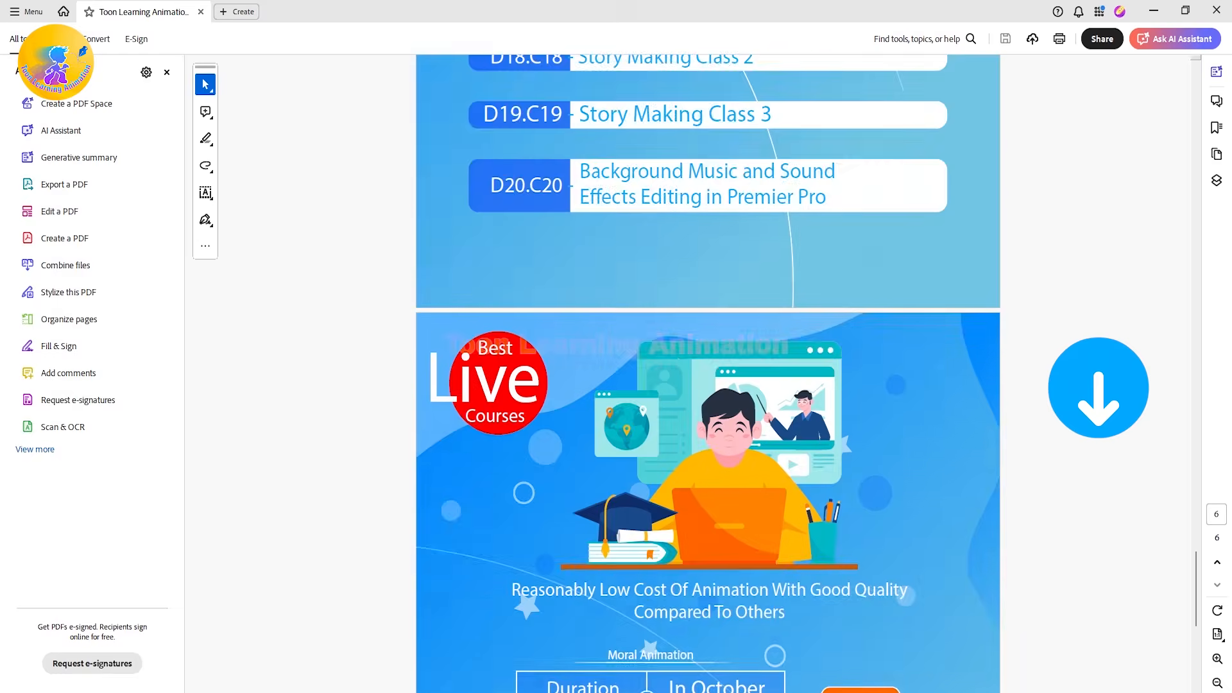